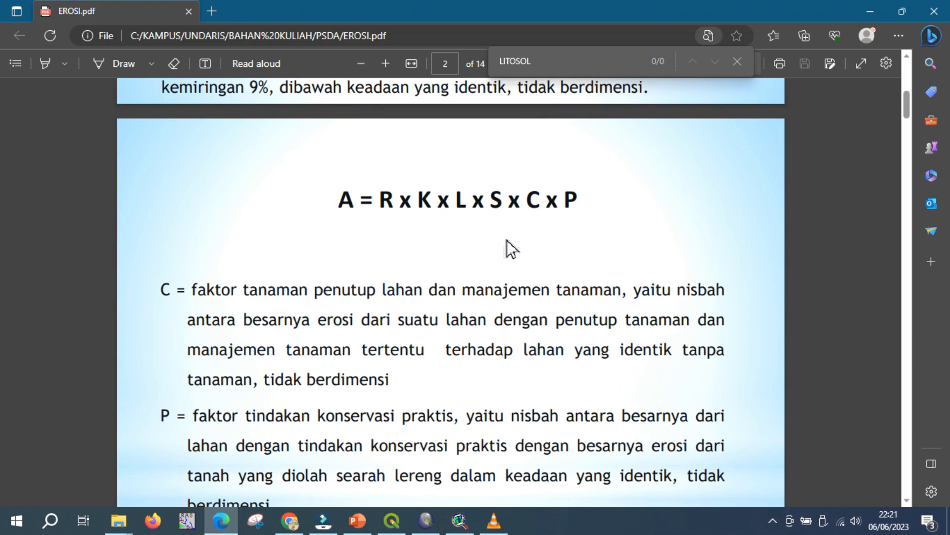
Read the rainfall erosivity (R) formula and its variable definitions on page 3 of EROSI.pdf.
click(391, 520)
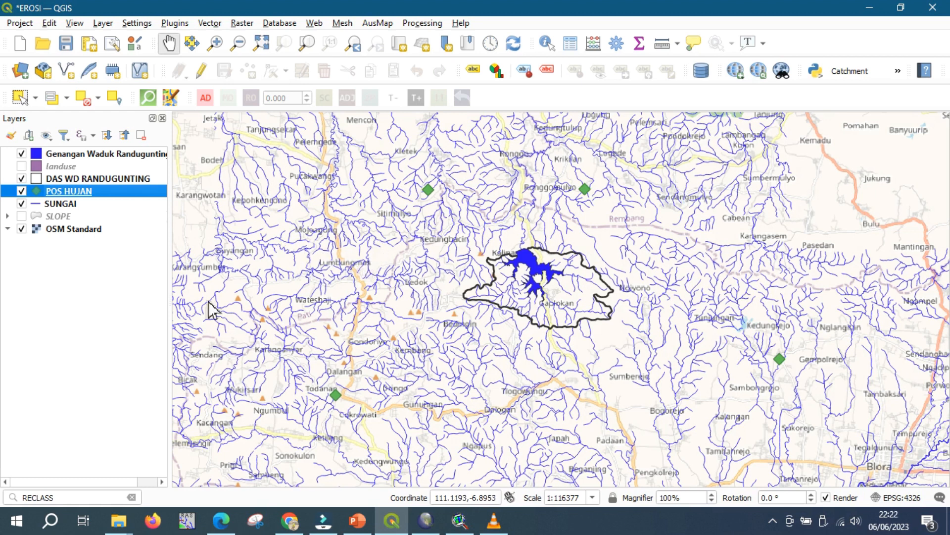
click(222, 520)
scroll(389, 334, down, 6)
scroll(391, 338, down, 4)
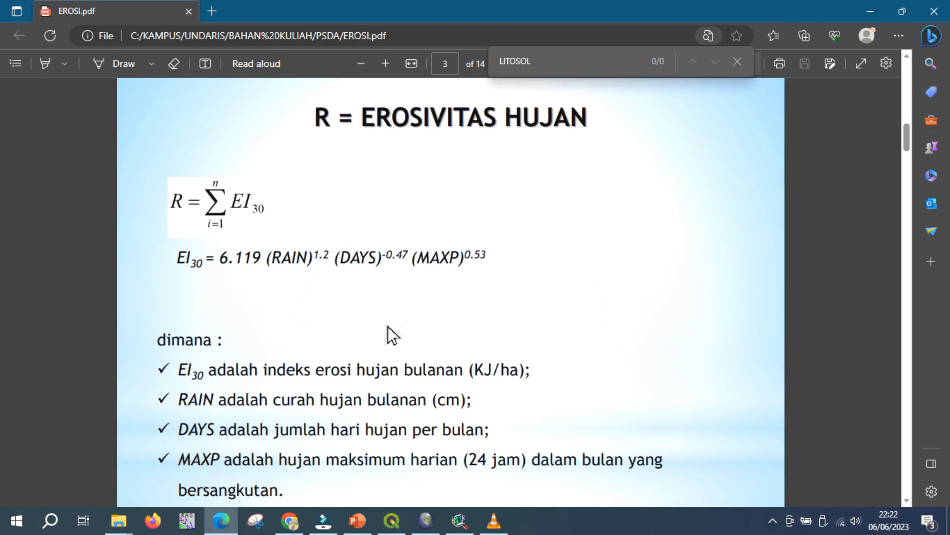
scroll(388, 326, down, 1)
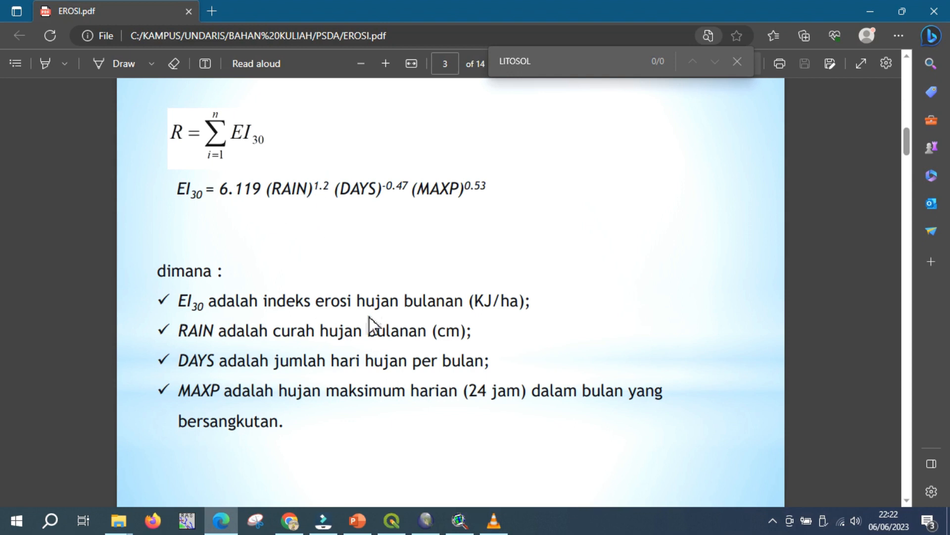
Switch to QGIS and examine the EROSIVITAS values of the rain stations in the POS HUJAN attribute table.
click(399, 525)
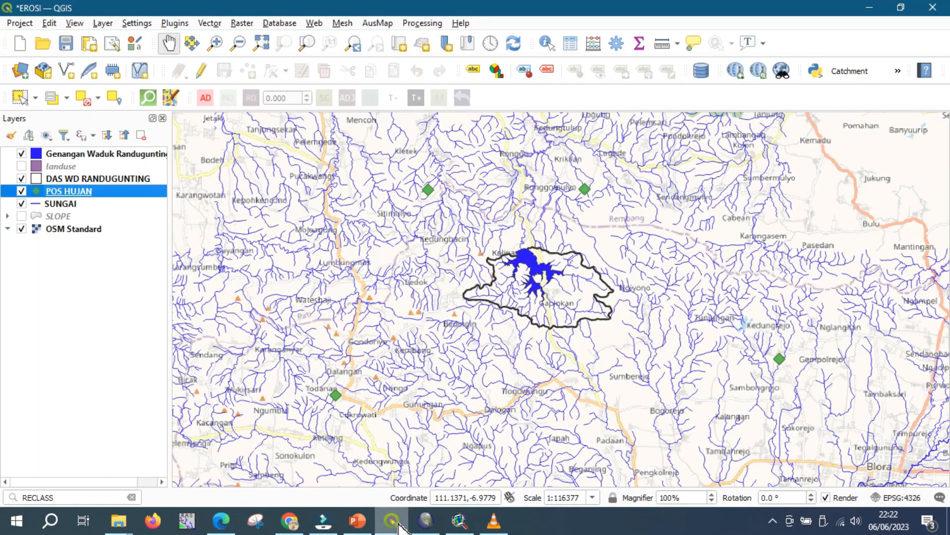
right_click(118, 197)
click(175, 371)
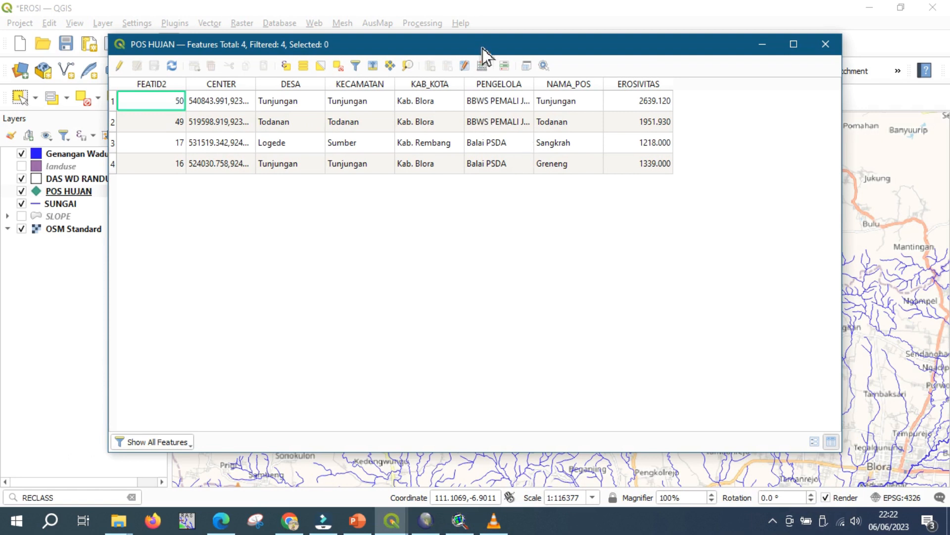
drag(483, 39, 512, 159)
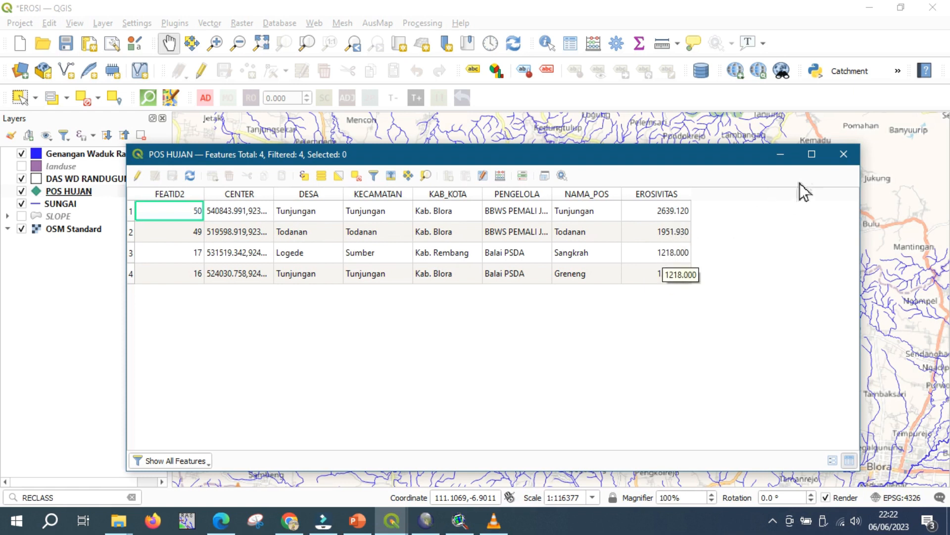
click(844, 156)
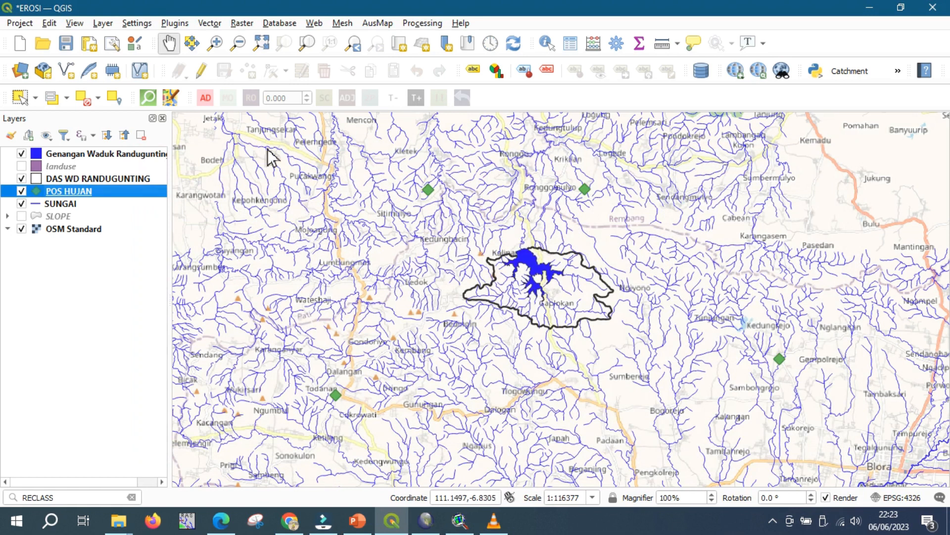
Generate Voronoi polygons from the POS HUJAN layer with a 0% buffer region as a temporary layer.
click(242, 24)
mouse_move(210, 23)
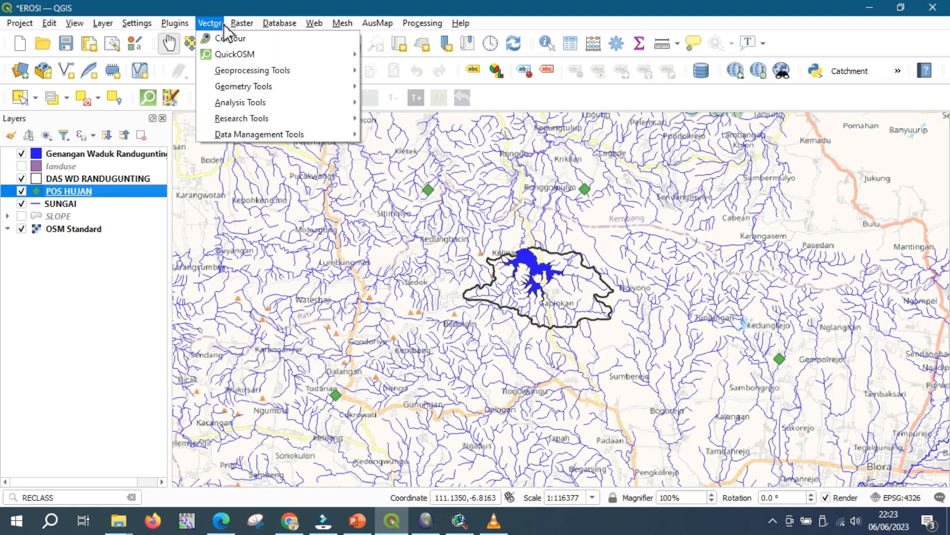
mouse_move(248, 118)
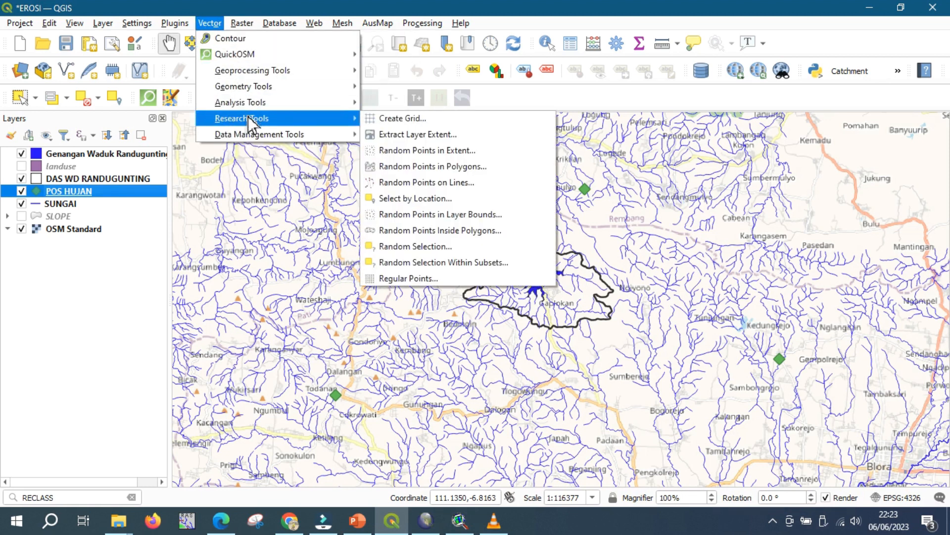
mouse_move(249, 88)
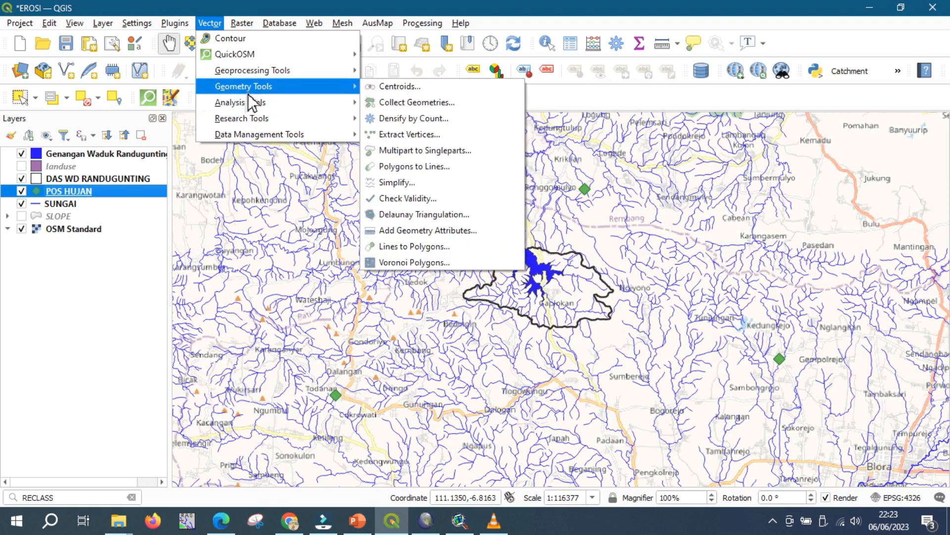
click(408, 263)
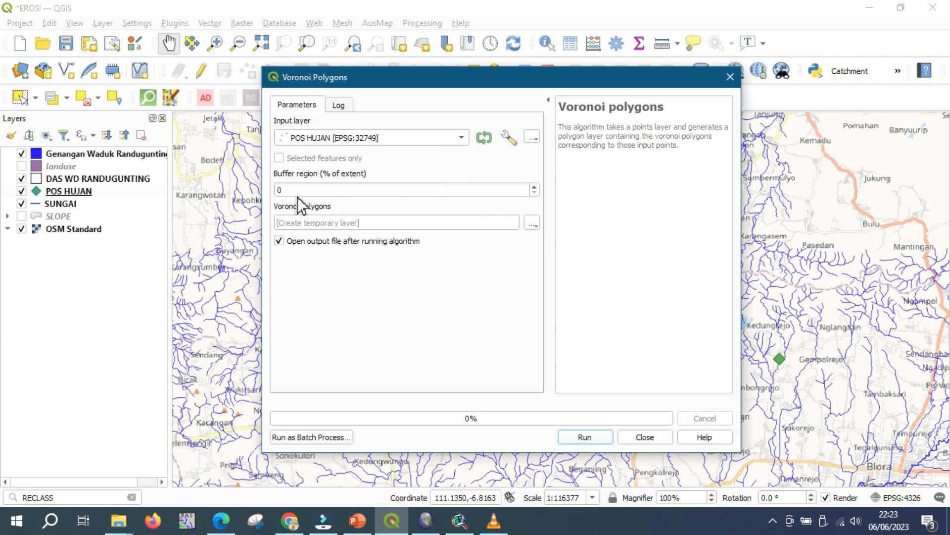
click(585, 437)
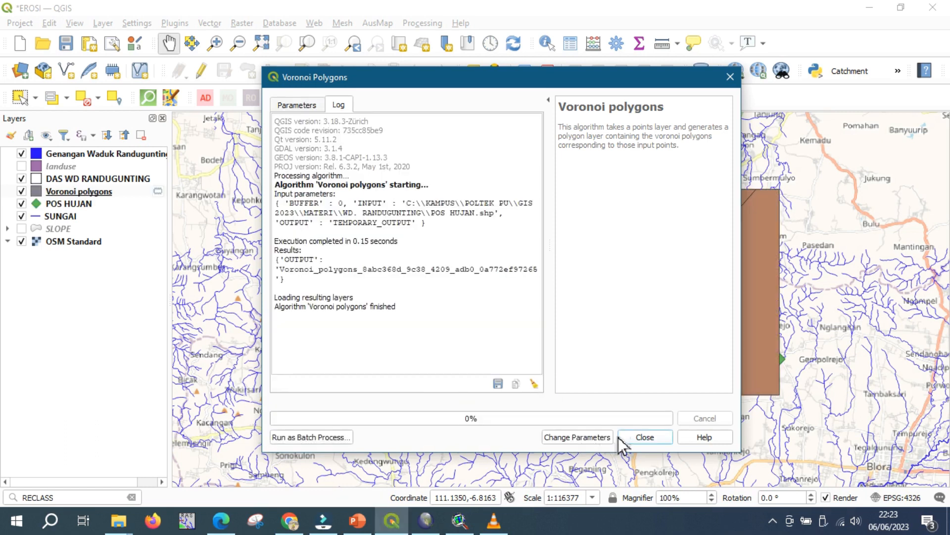
click(645, 437)
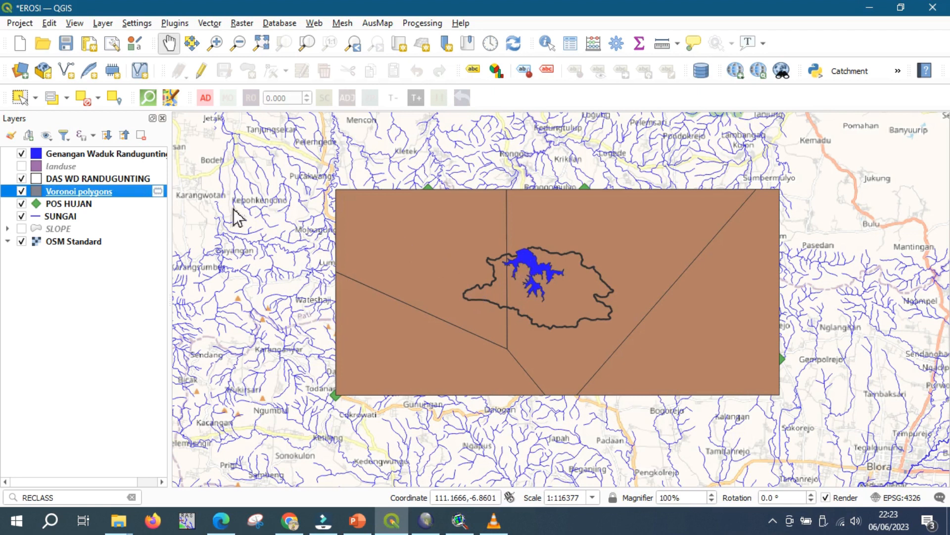
Place the POS HUJAN layer above the Voronoi polygons and give its points single labels from the NAMA_POS field.
drag(64, 209, 69, 193)
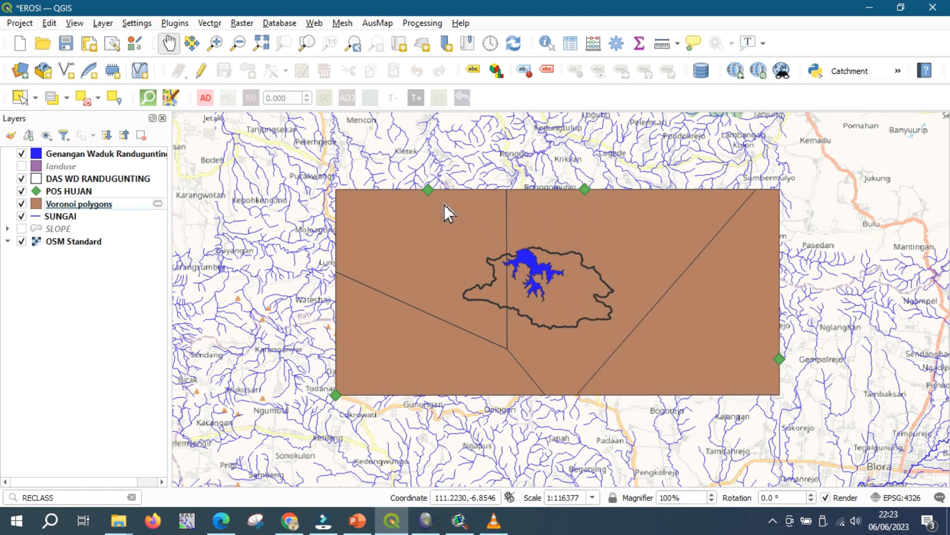
click(63, 194)
right_click(63, 196)
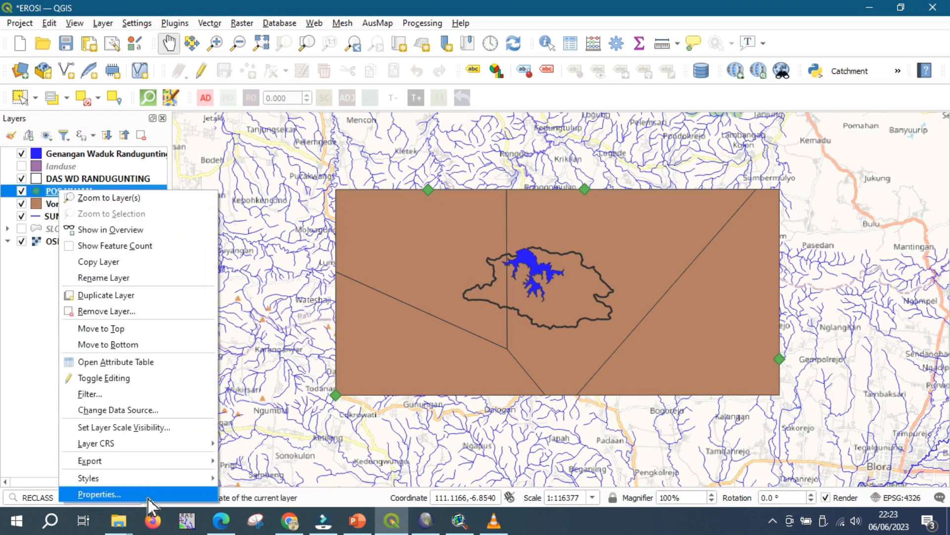
click(148, 493)
click(142, 213)
click(242, 122)
click(394, 193)
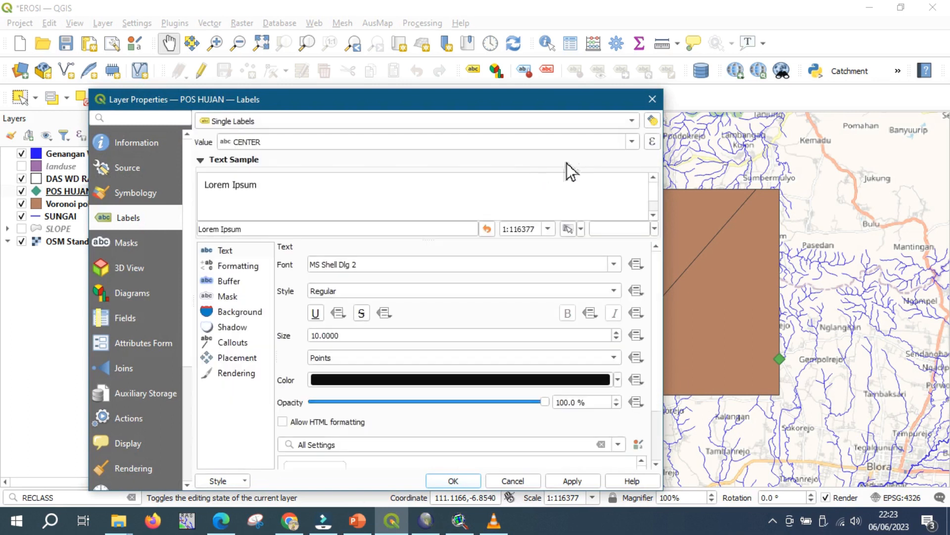
click(632, 142)
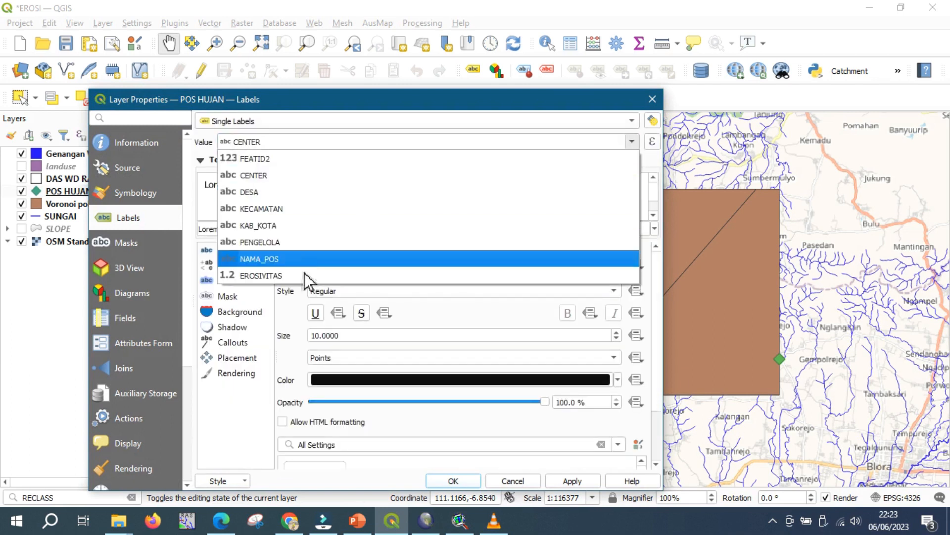
click(297, 258)
click(558, 480)
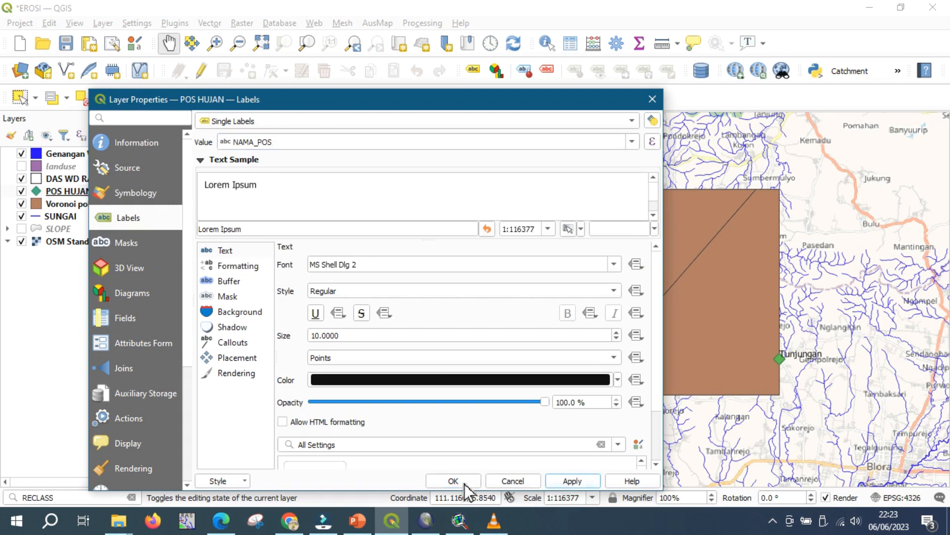
click(454, 480)
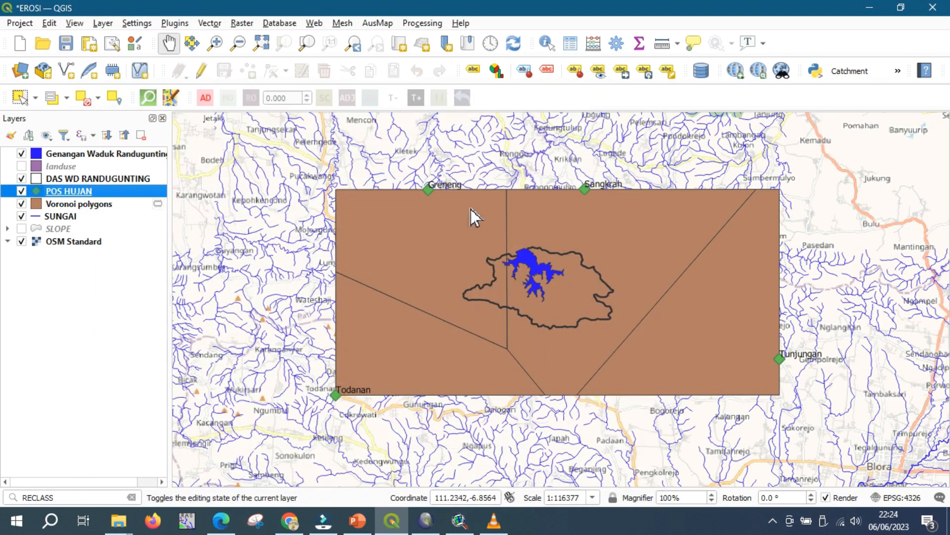
Clip the Voronoi polygons layer with DAS WD RANDUGUNTING as the overlay, output to a temporary layer.
click(216, 24)
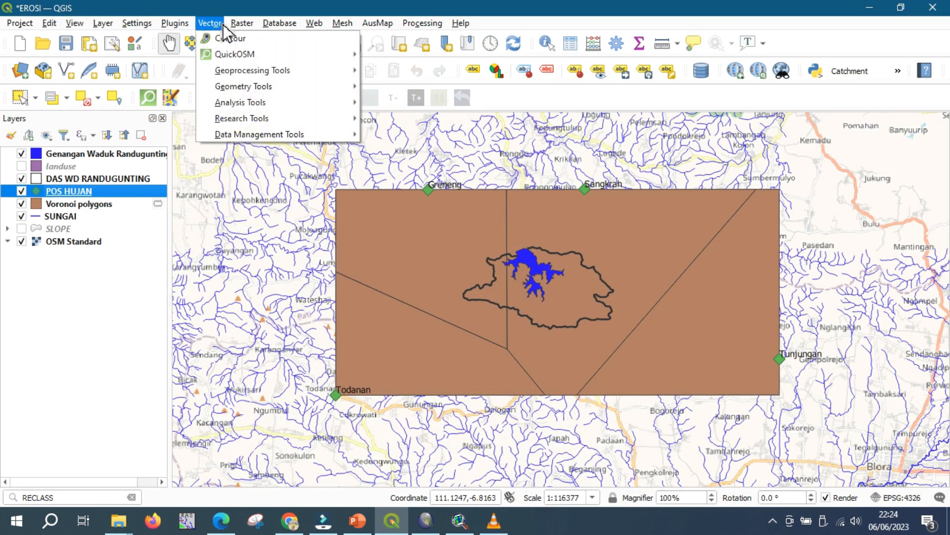
mouse_move(240, 103)
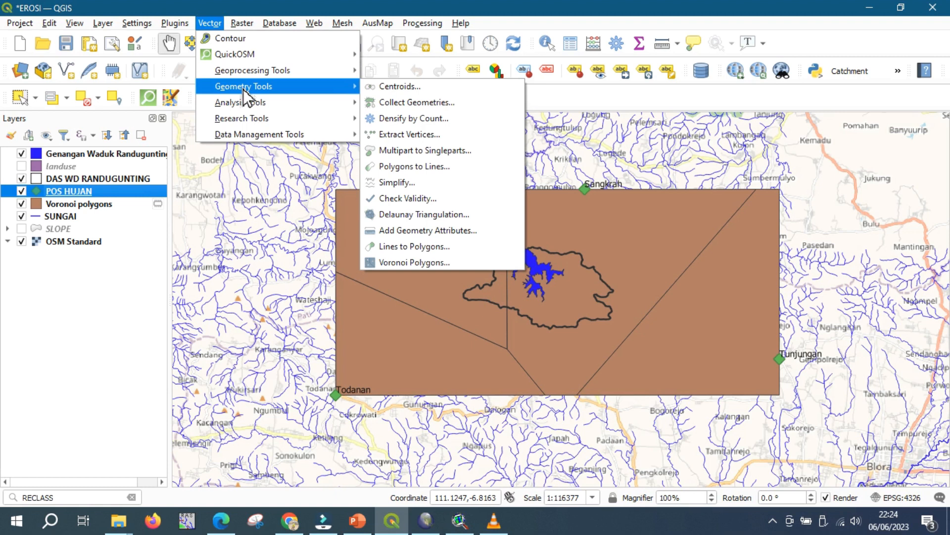
mouse_move(247, 70)
click(399, 89)
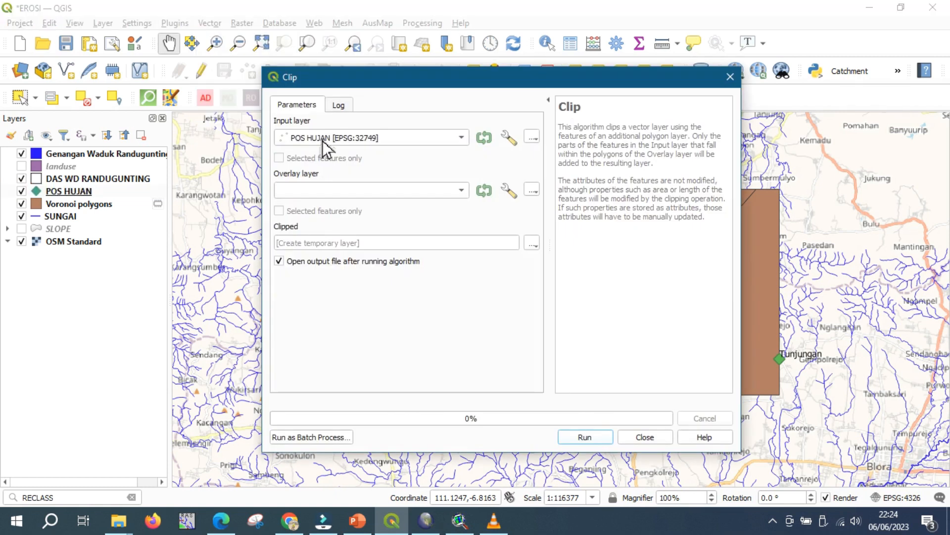
click(326, 143)
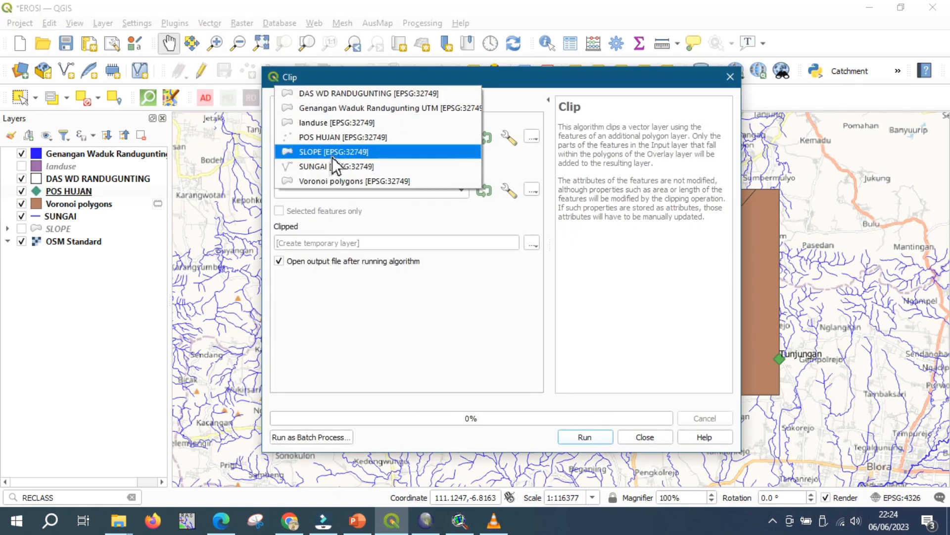
click(335, 180)
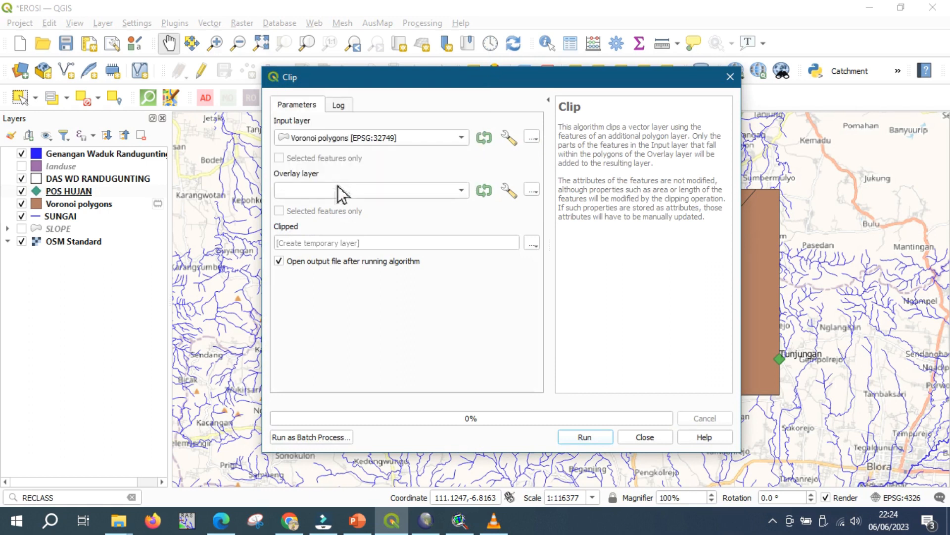
click(338, 185)
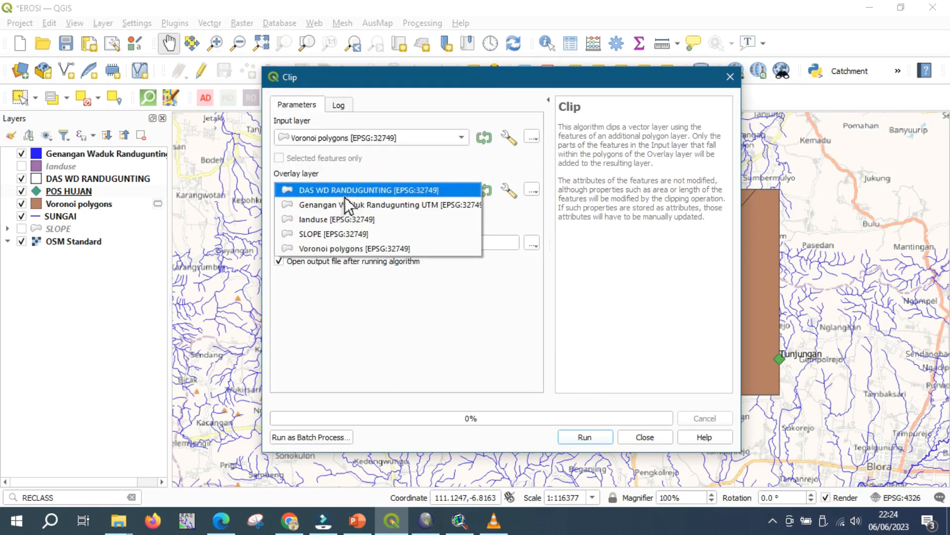
click(345, 194)
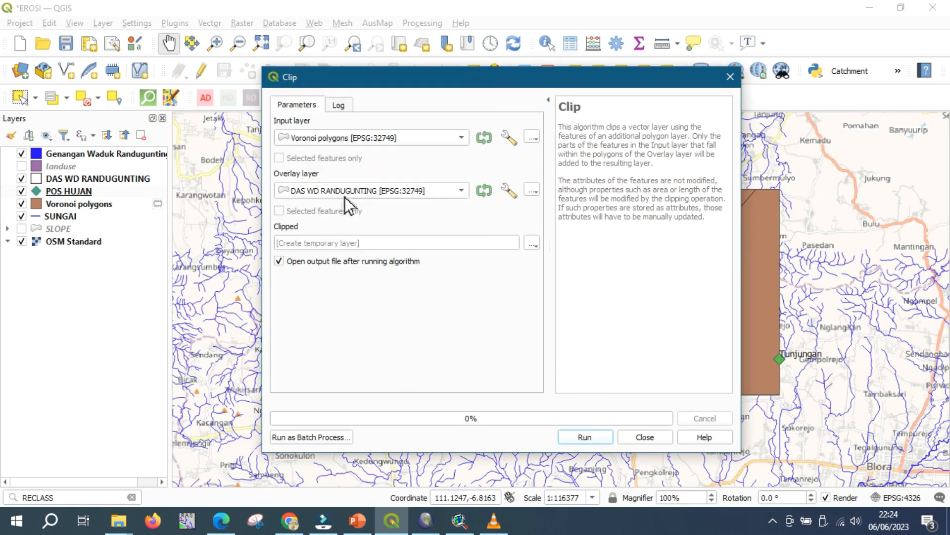
click(582, 438)
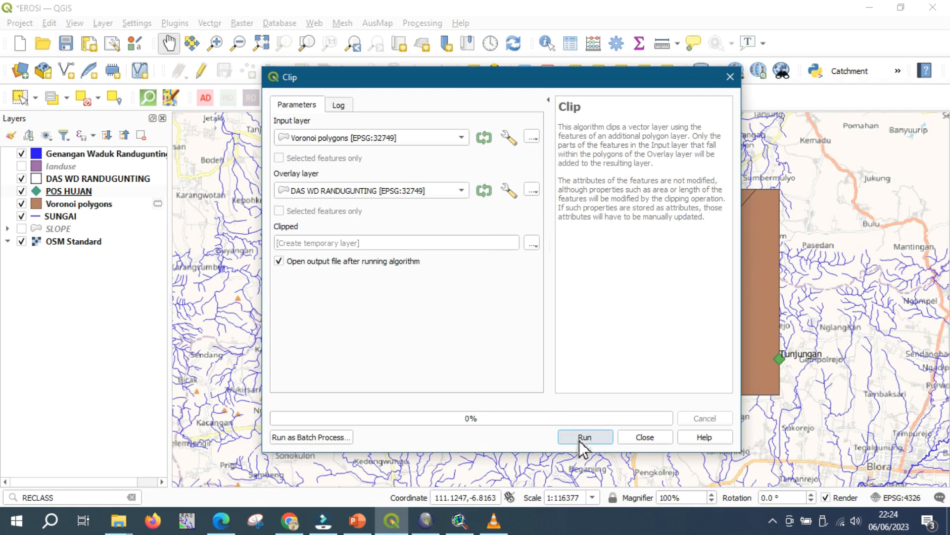
click(639, 438)
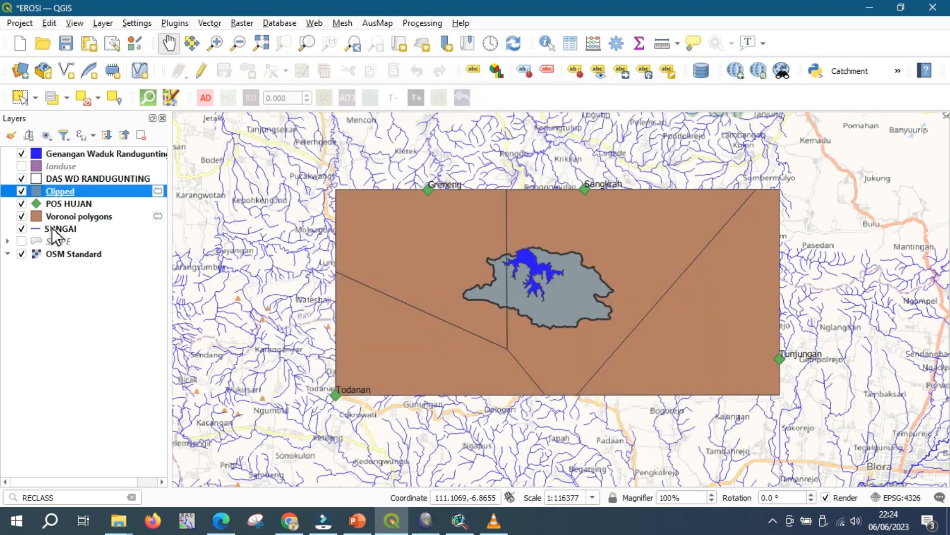
Hide the Voronoi polygons layer and check the erosivity records in the Clipped layer's attribute table.
click(21, 217)
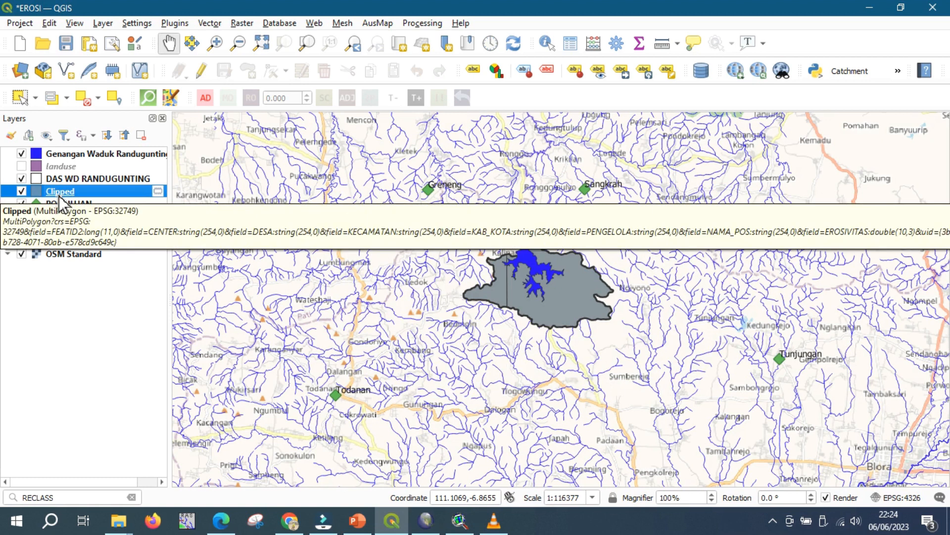
right_click(59, 194)
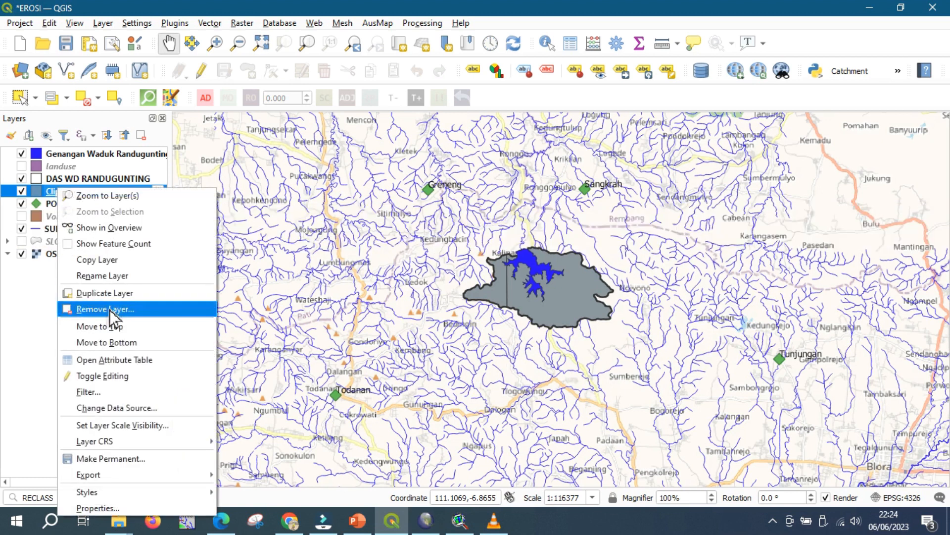
click(110, 360)
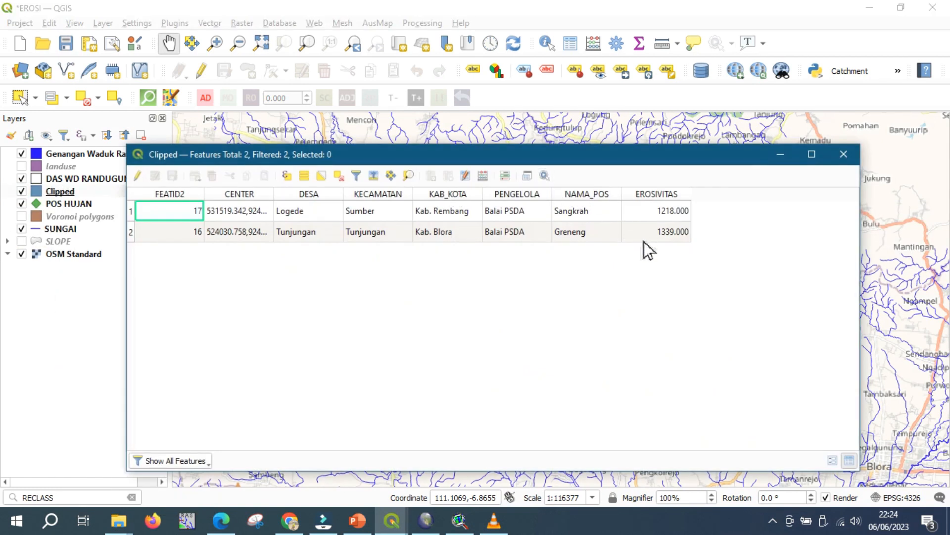
click(843, 155)
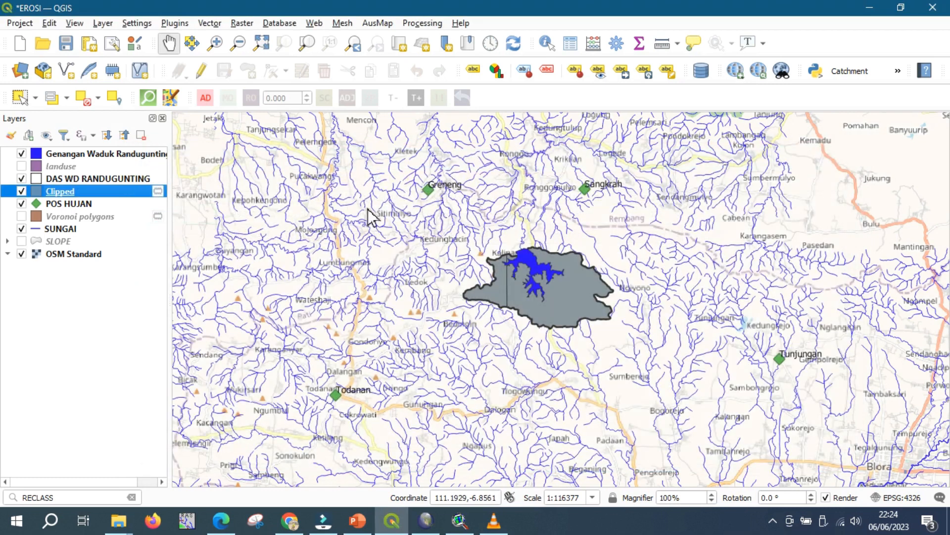
Export the Clipped rainfall layer as an ESRI Shapefile named NILAI R in the WD. RANDUGUNTING folder, with CRS EPSG:32749.
right_click(133, 196)
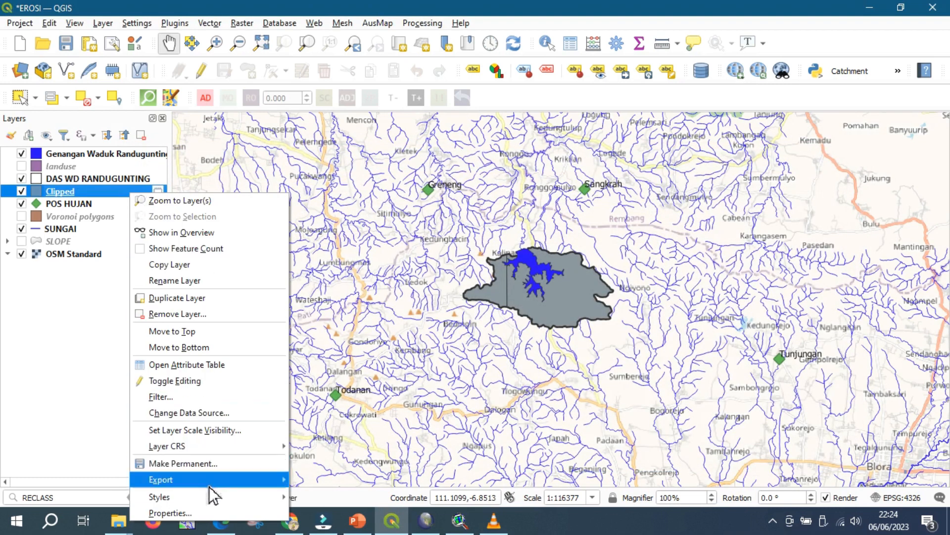
mouse_move(209, 486)
click(322, 480)
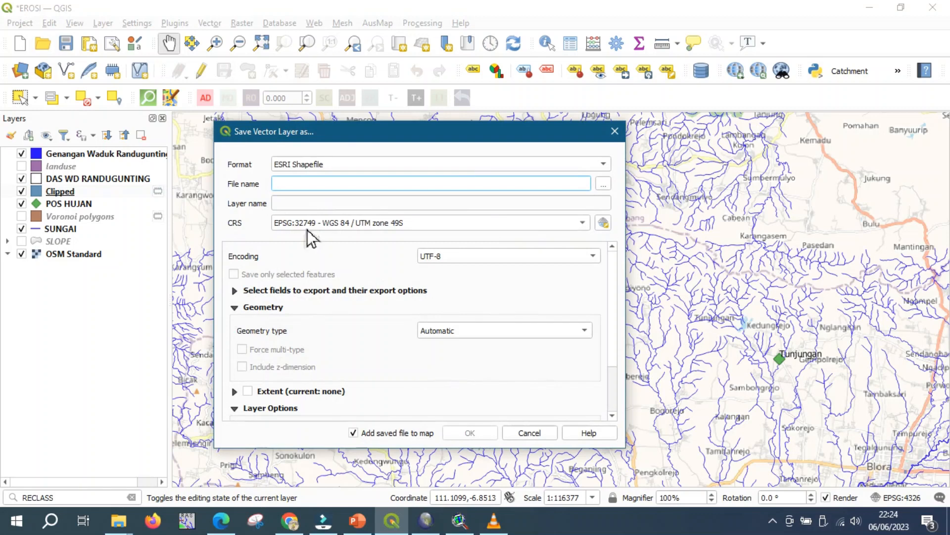
click(606, 187)
text(NILAI R)
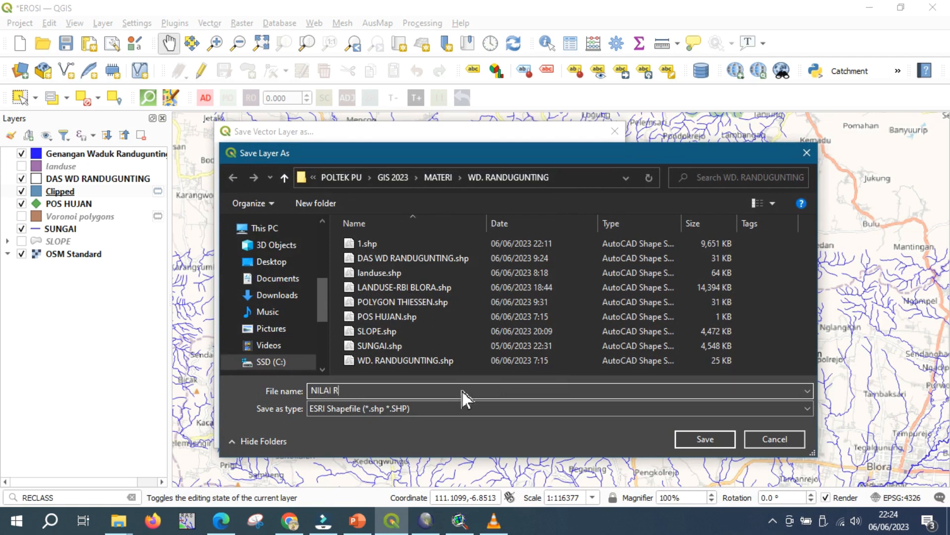
click(704, 441)
click(486, 437)
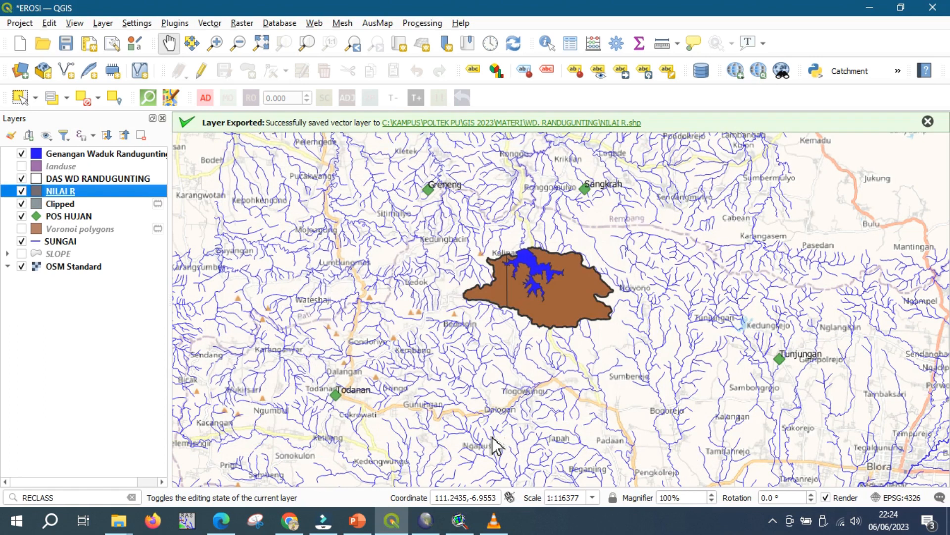
click(73, 212)
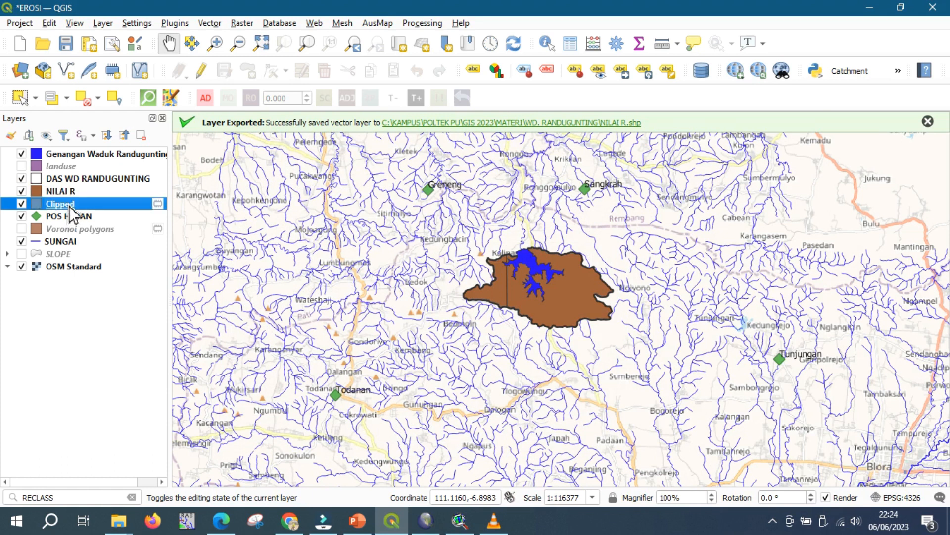
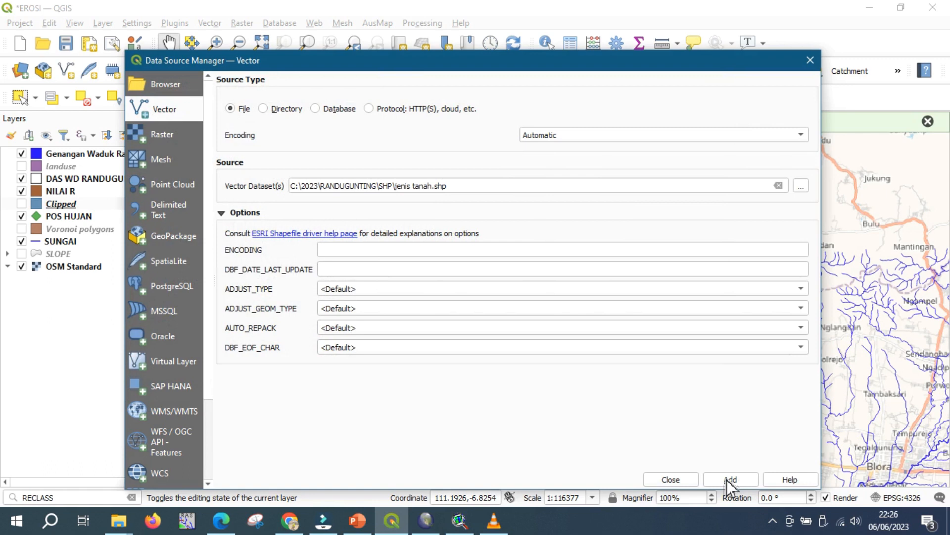
Finish adding the jenis tanah shapefile and assign the layer the WGS 84 / UTM zone 49S CRS (EPSG:32749).
click(678, 480)
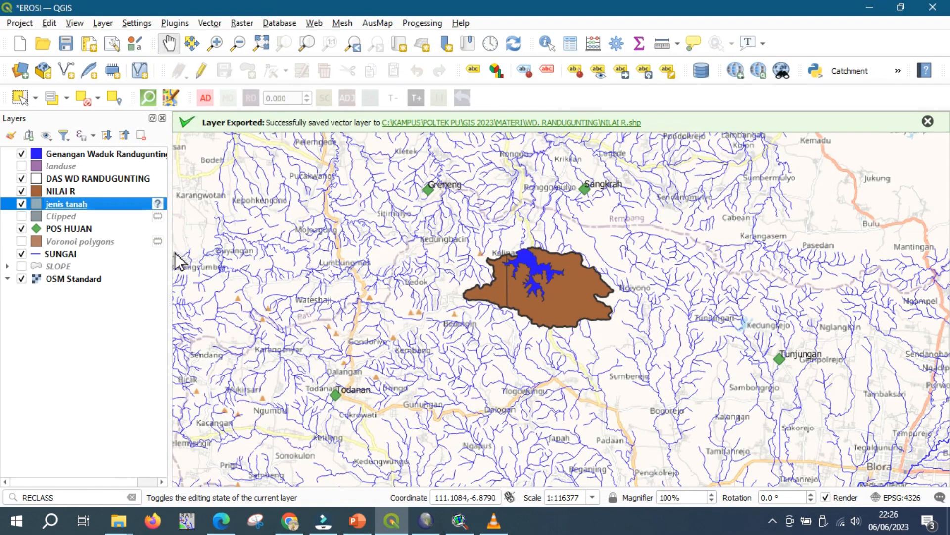
click(159, 205)
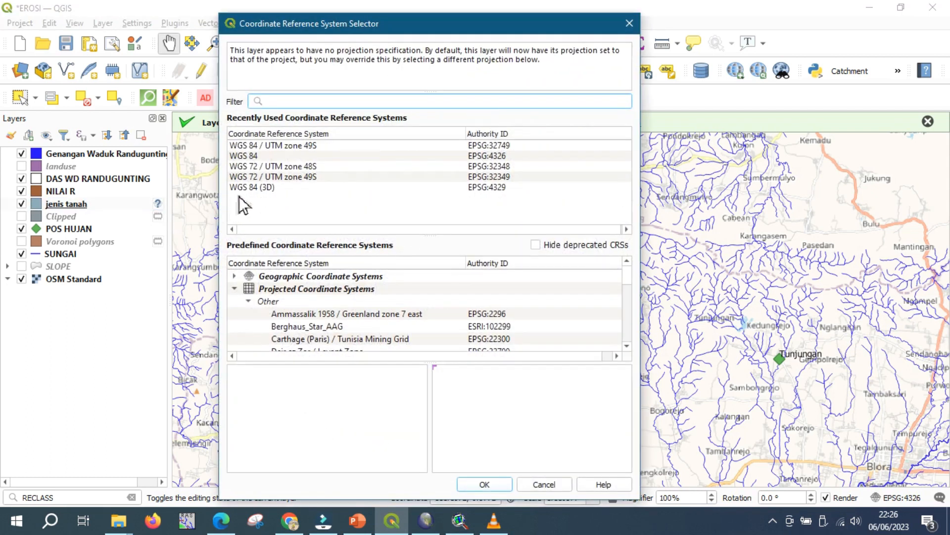
click(275, 146)
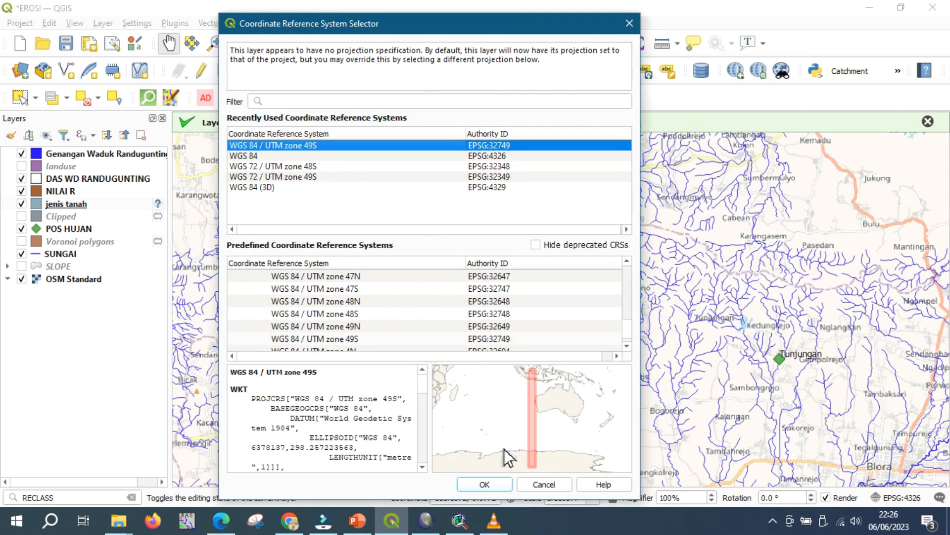
click(499, 485)
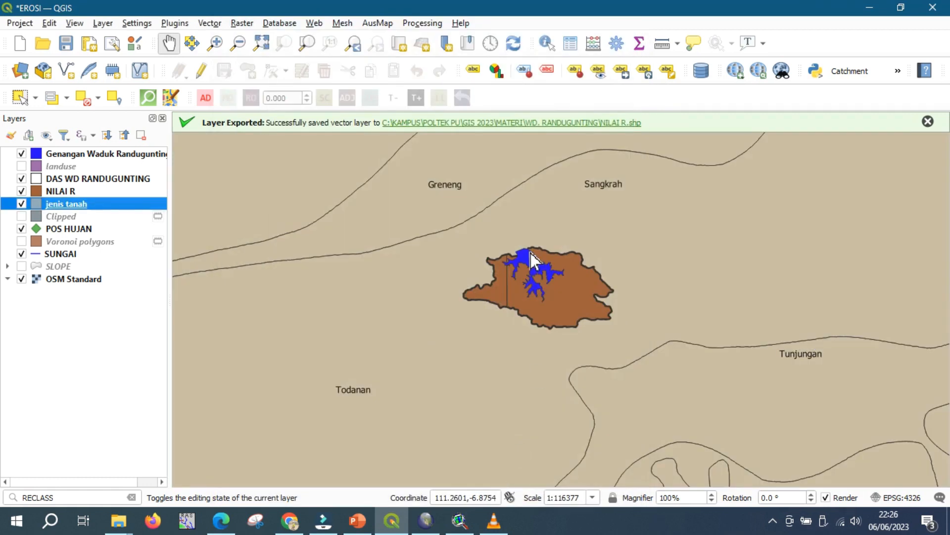
Clip the jenis tanah layer with DAS WD RANDUGUNTING as the overlay, output to a temporary layer.
scroll(531, 253, down, 2)
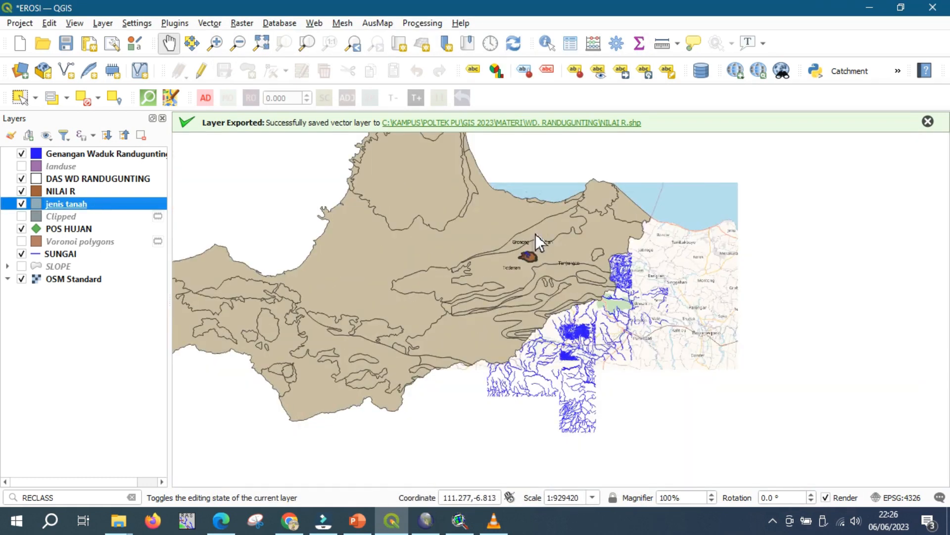
scroll(539, 235, up, 2)
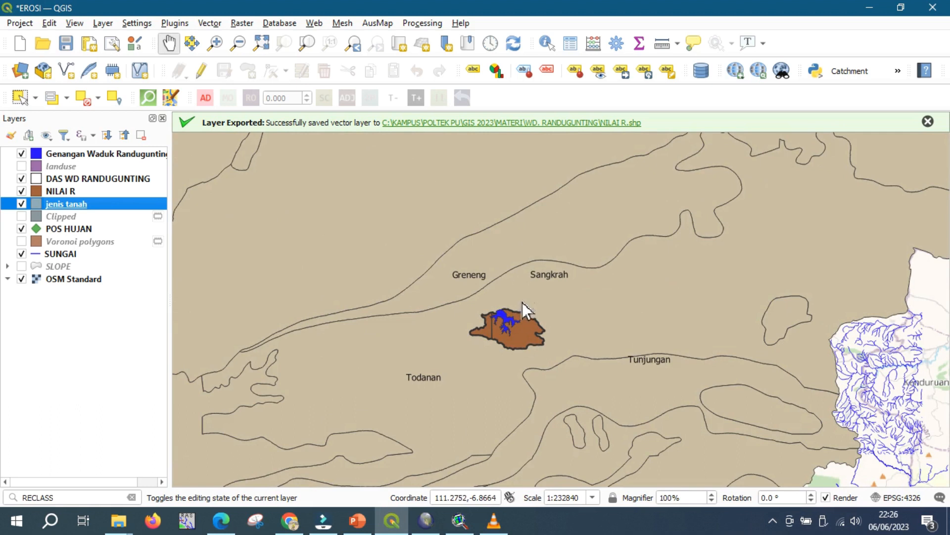
scroll(523, 354, up, 1)
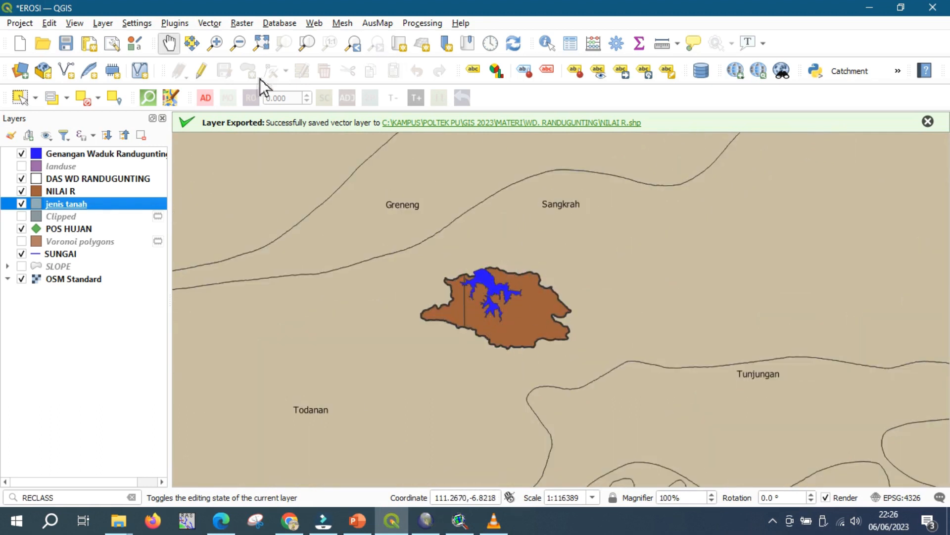
click(217, 24)
mouse_move(241, 70)
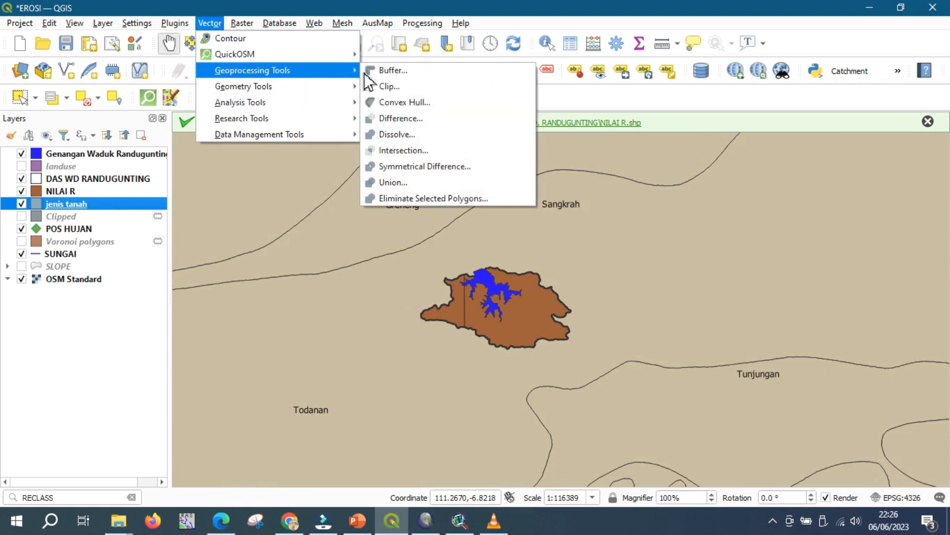
click(396, 88)
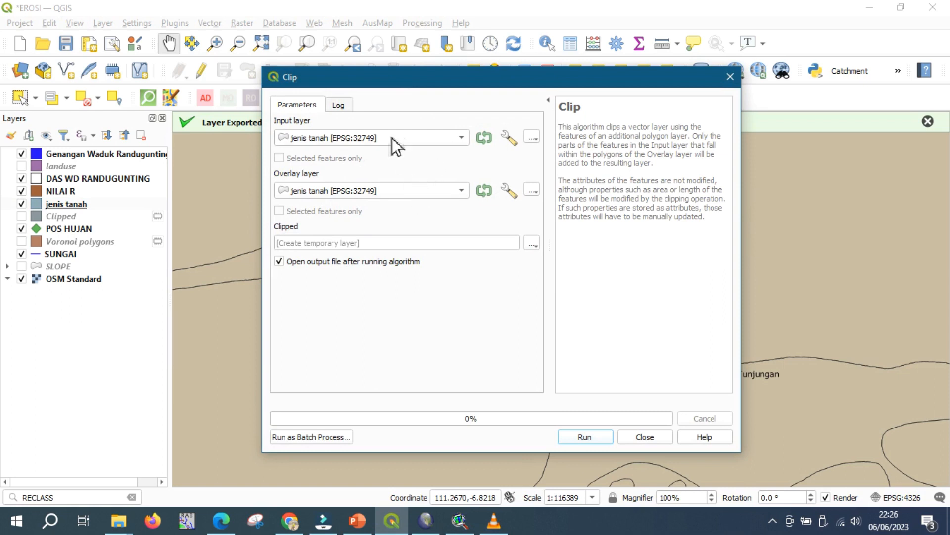
click(402, 192)
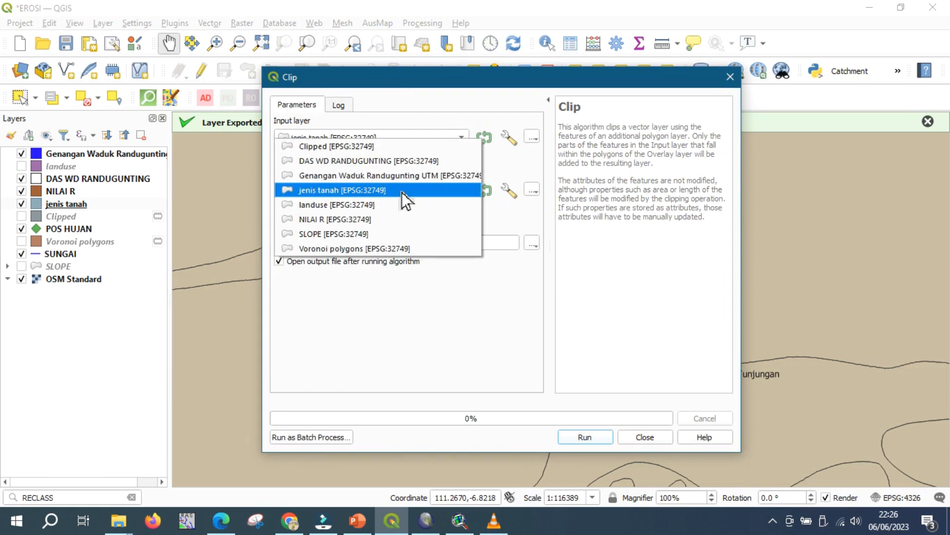
click(400, 165)
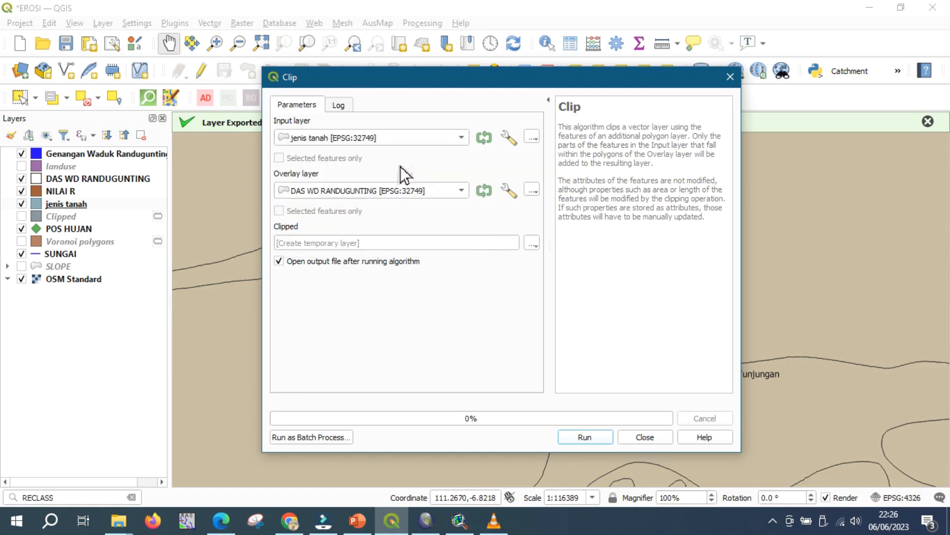
click(592, 437)
click(636, 437)
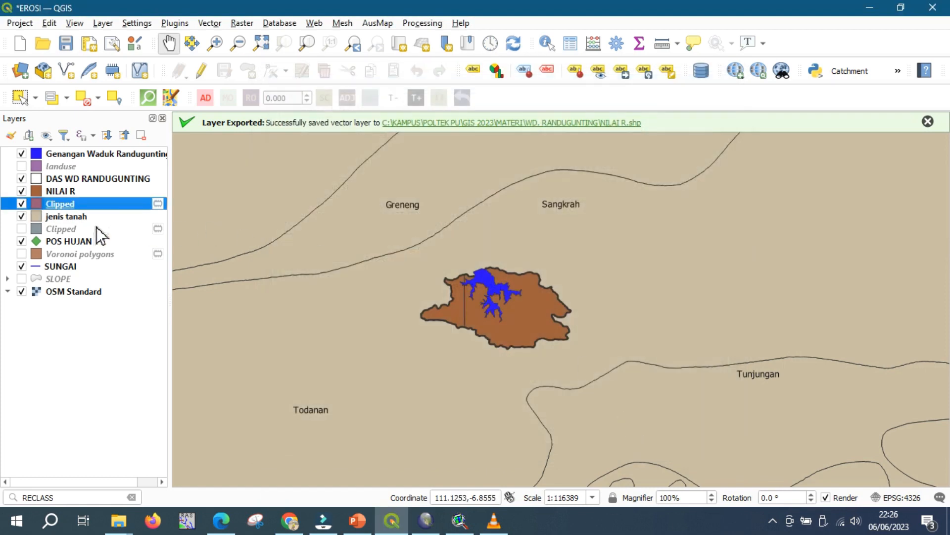
Hide the jenis tanah and NILAI R layers and check the NILAI_K field in the new Clipped layer's attribute table.
click(24, 217)
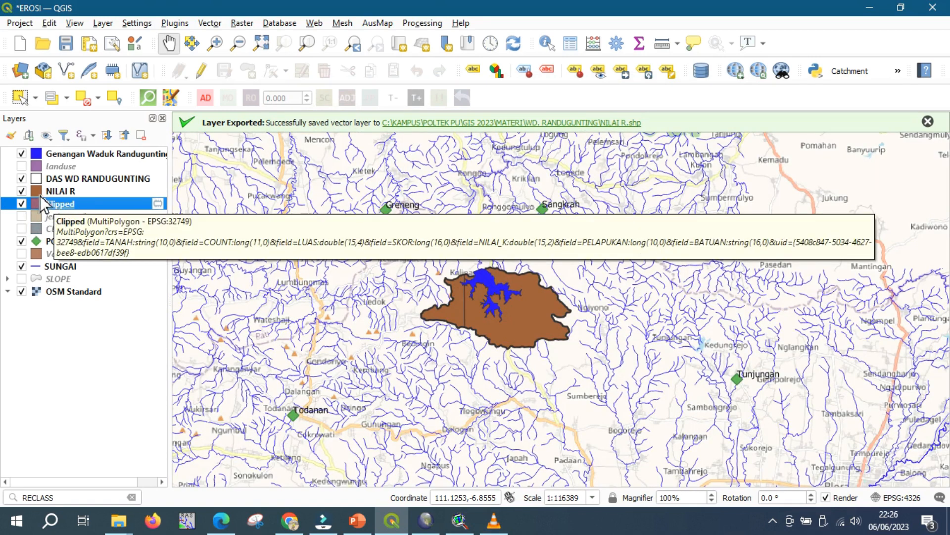
click(21, 191)
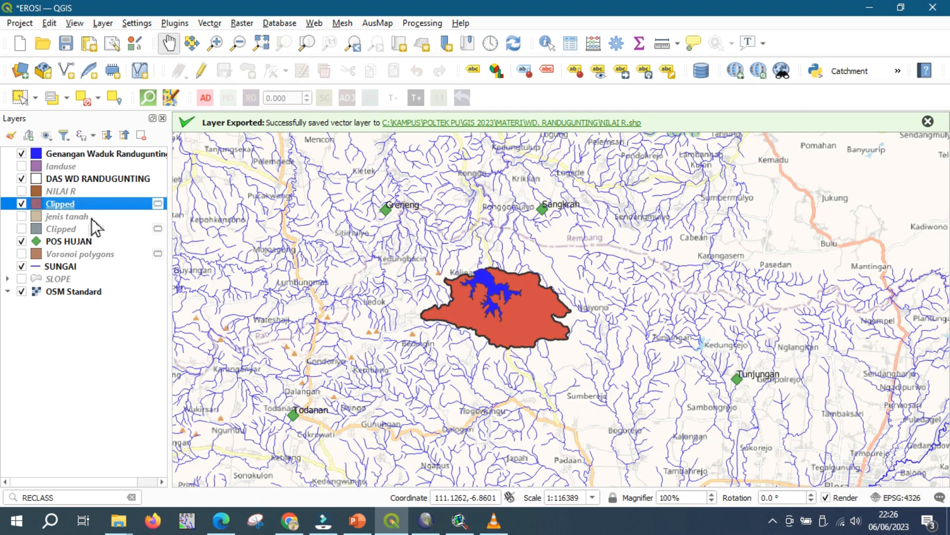
right_click(75, 205)
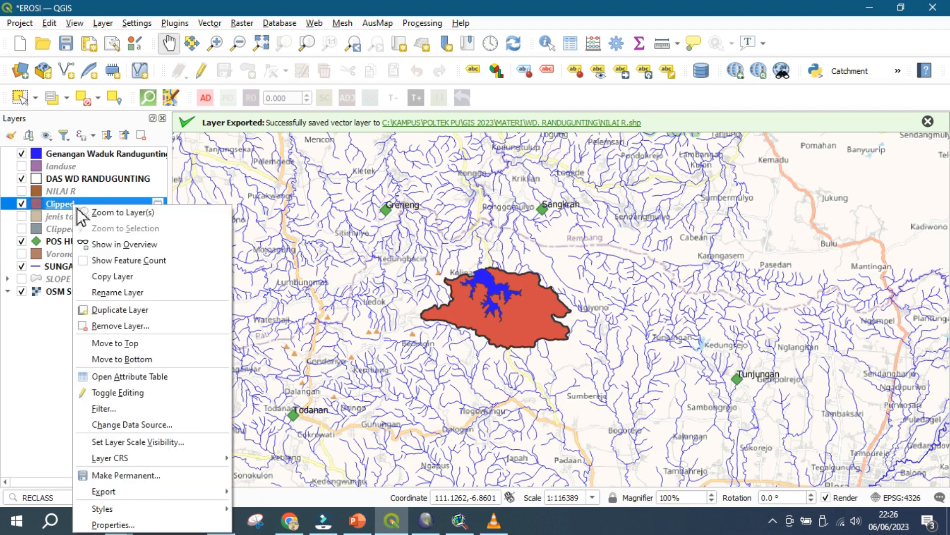
click(135, 376)
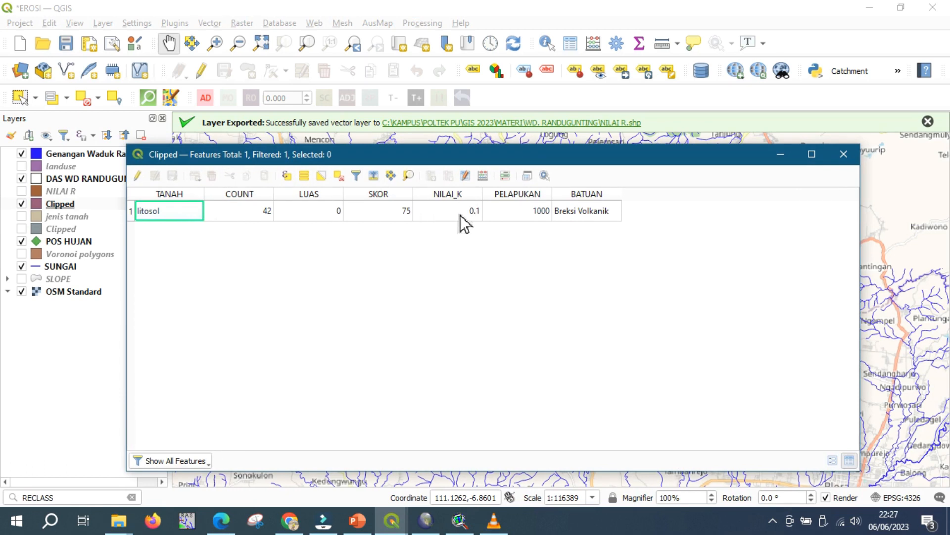
click(843, 155)
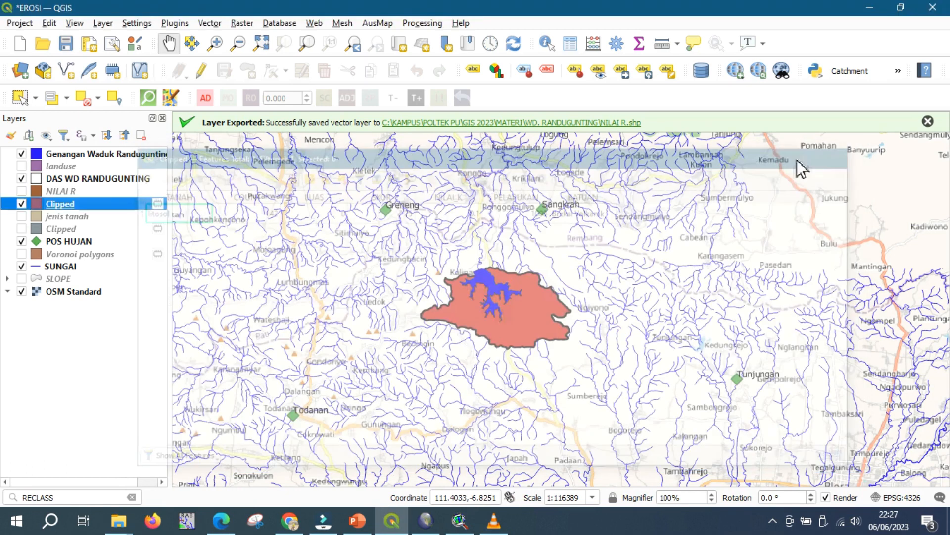
Export the clipped soil layer as a shapefile named NILAI K in the WD. RANDUGUNTING folder and show the NILAI R layer again.
right_click(148, 205)
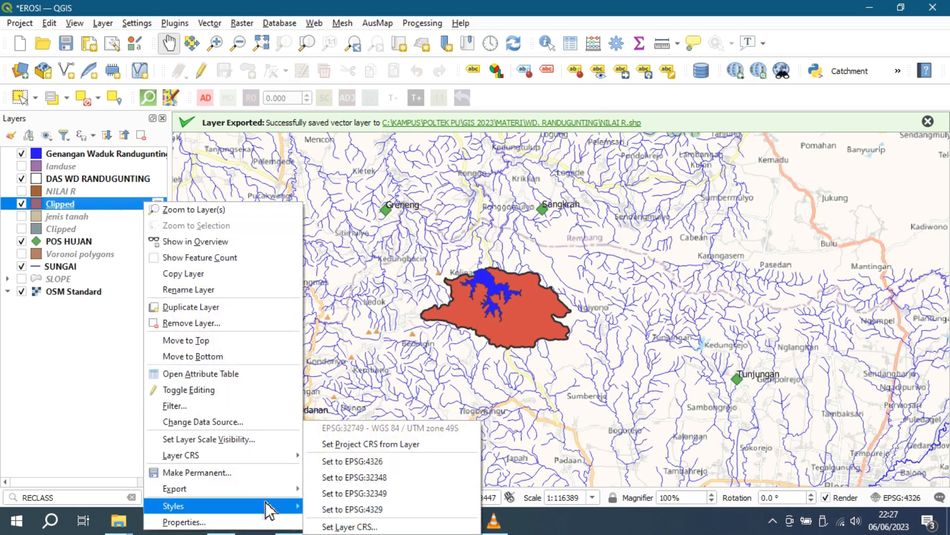
mouse_move(268, 490)
click(337, 480)
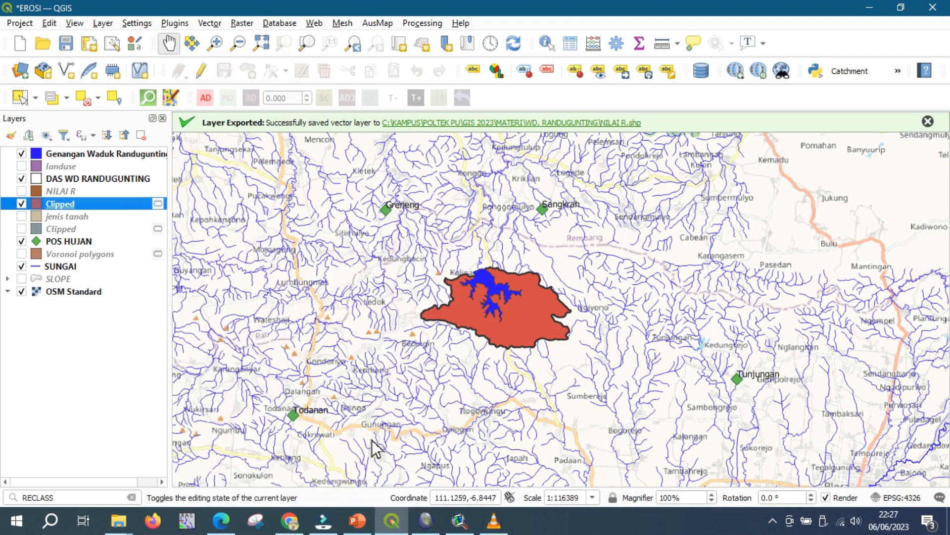
click(603, 184)
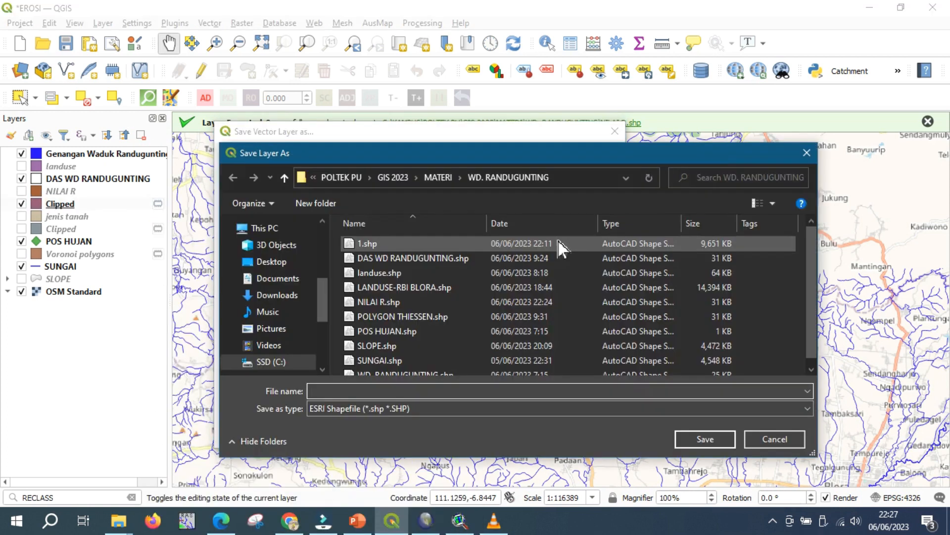
text(NILAI K)
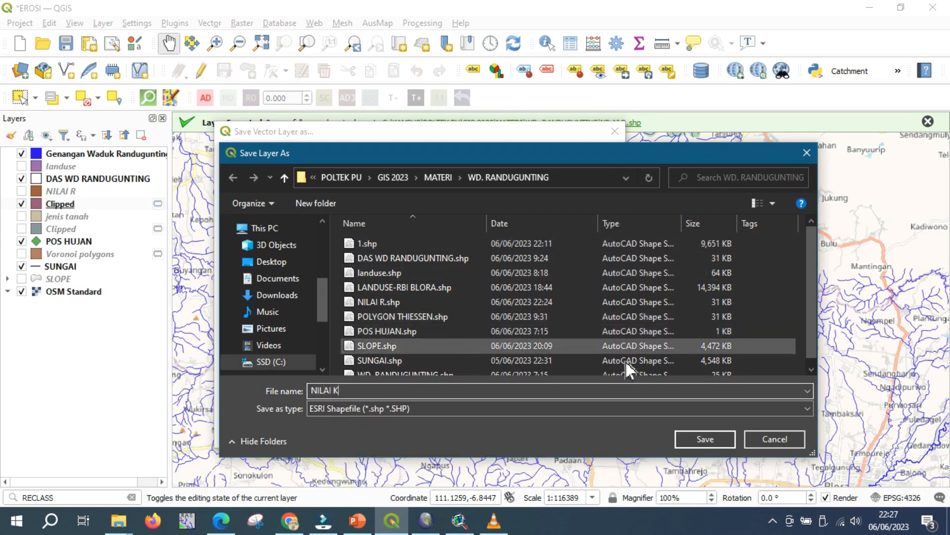
click(691, 440)
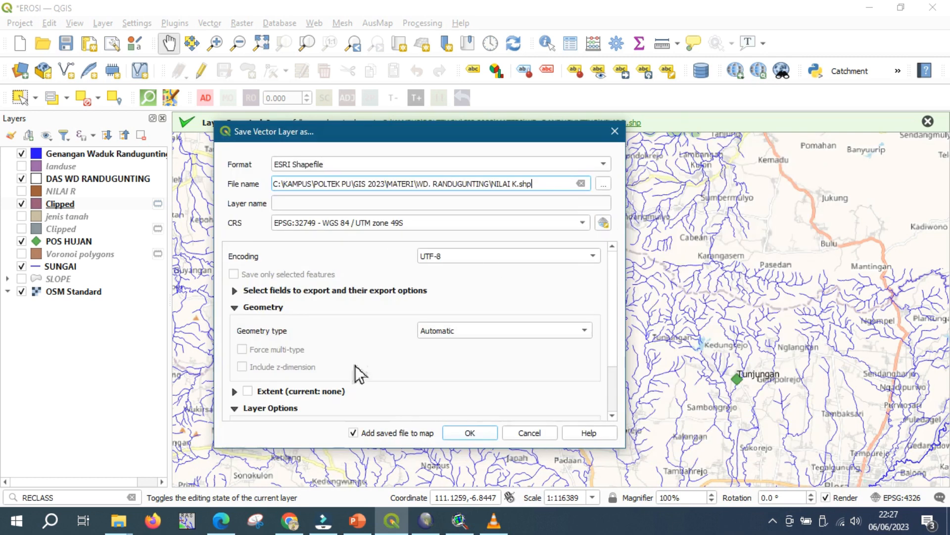
click(470, 434)
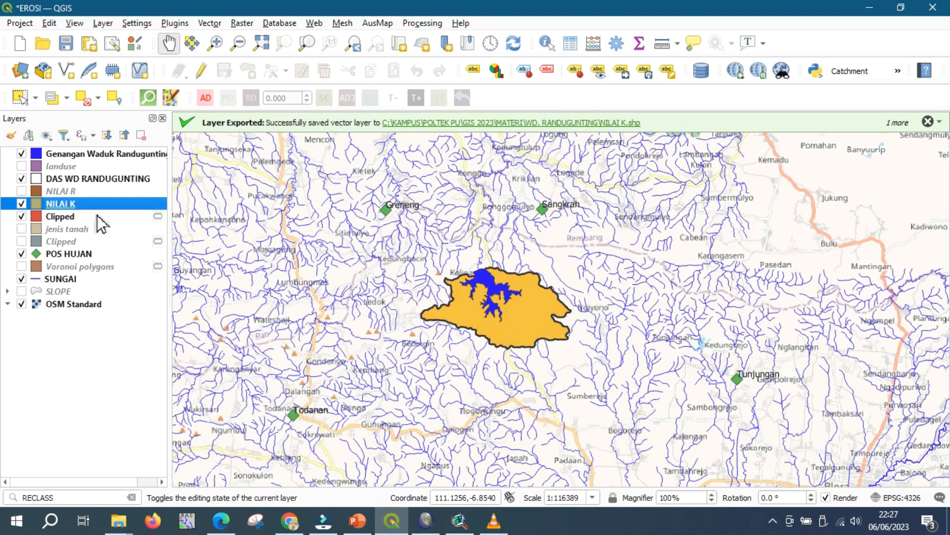
click(21, 191)
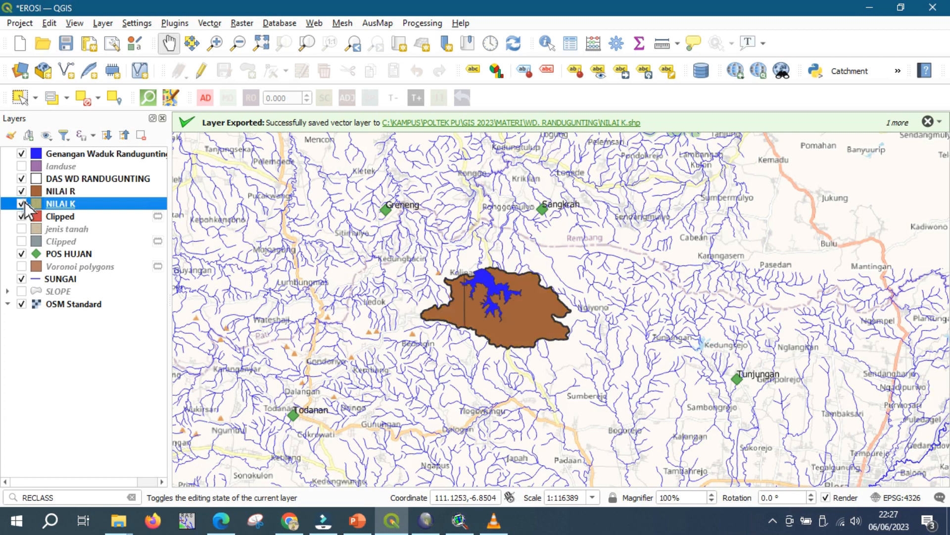
Switch to EROSI.pdf in Edge and read the LS slope length and steepness formula and the table of LS ratings by slope class.
click(221, 521)
scroll(394, 311, down, 6)
scroll(391, 302, down, 1)
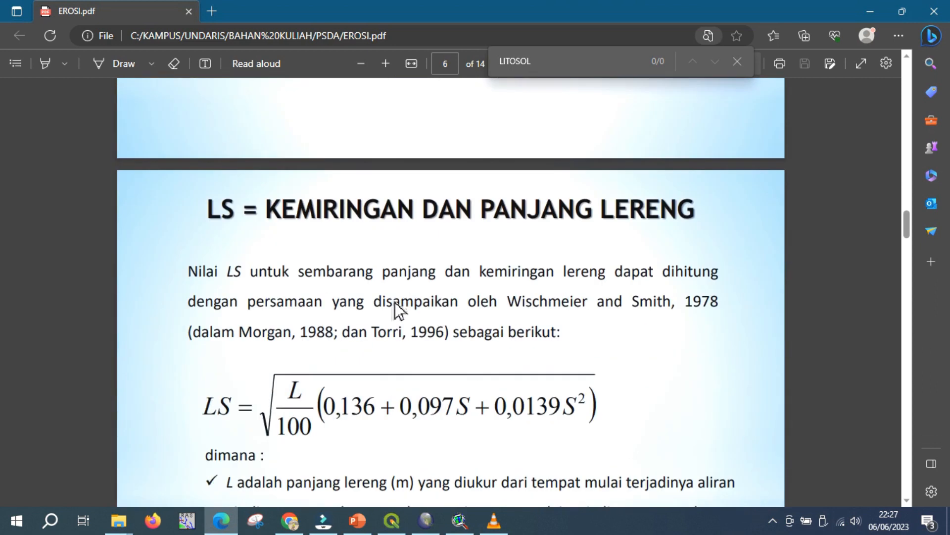
scroll(397, 311, down, 1)
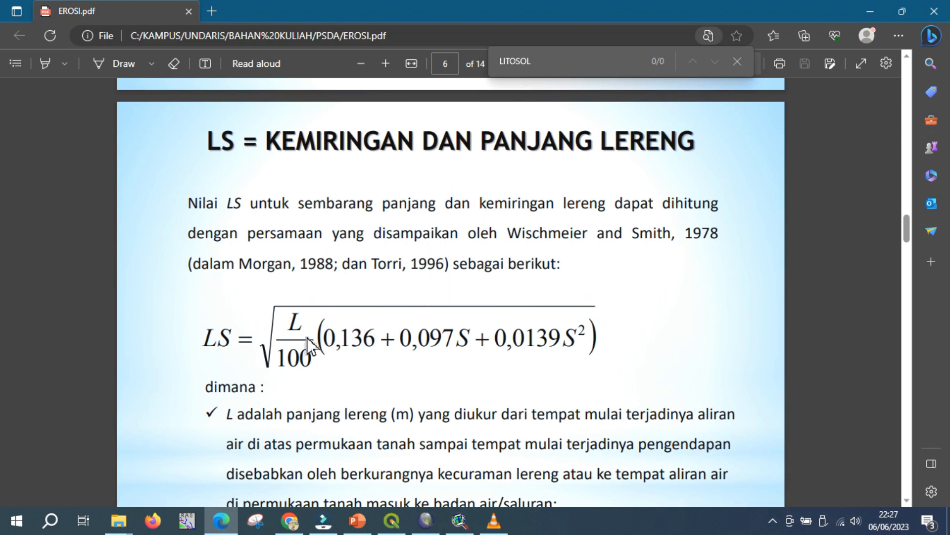
scroll(310, 345, down, 1)
scroll(310, 344, down, 2)
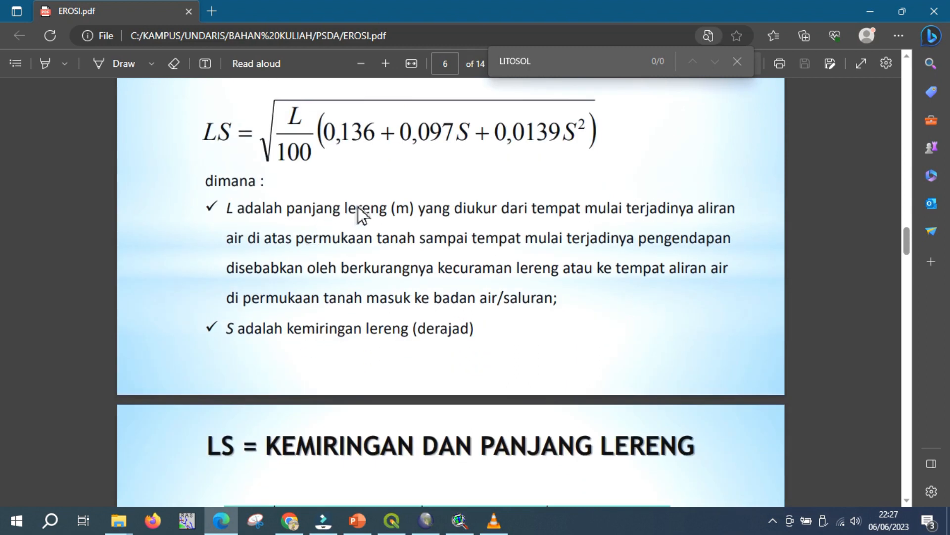
scroll(366, 233, down, 4)
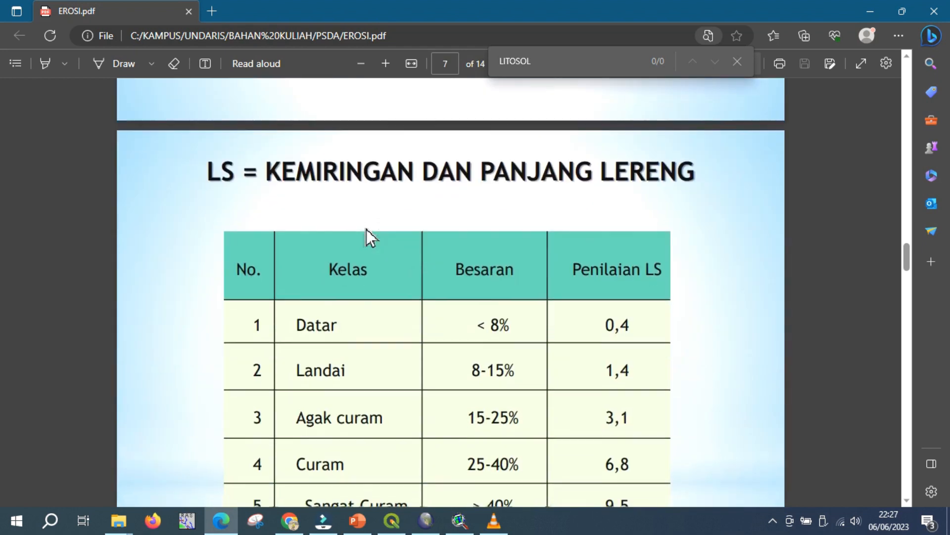
scroll(367, 228, down, 1)
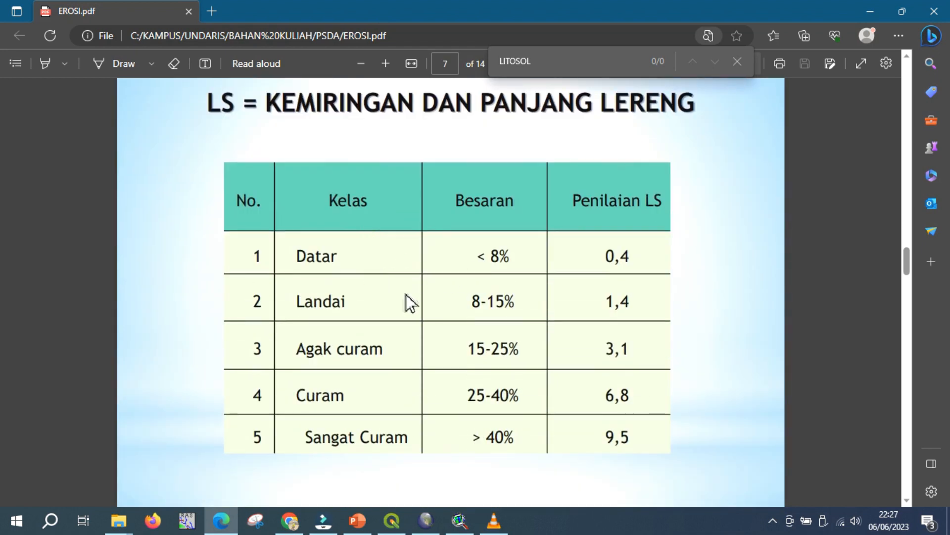
Switch back to QGIS, turn on and expand the SLOPE layer, and open its attribute table.
scroll(423, 294, down, 1)
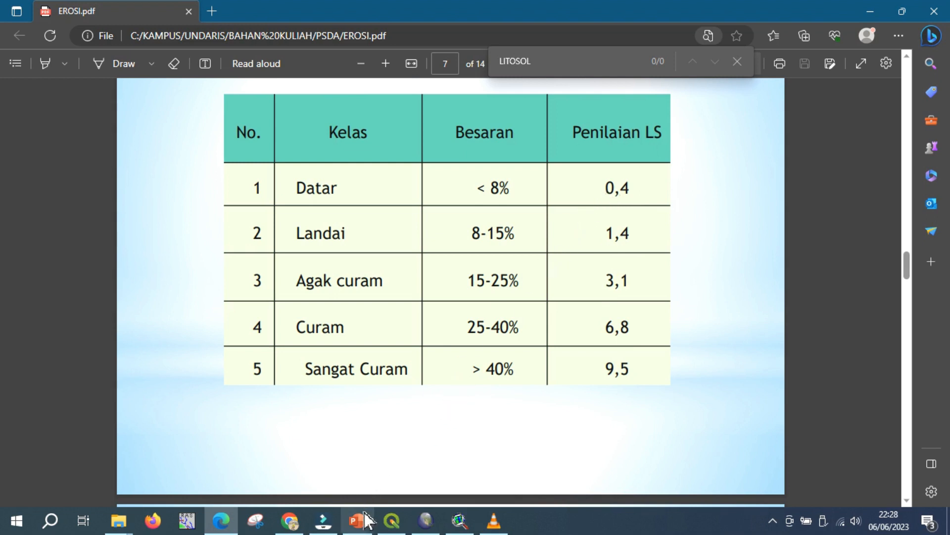
mouse_move(392, 520)
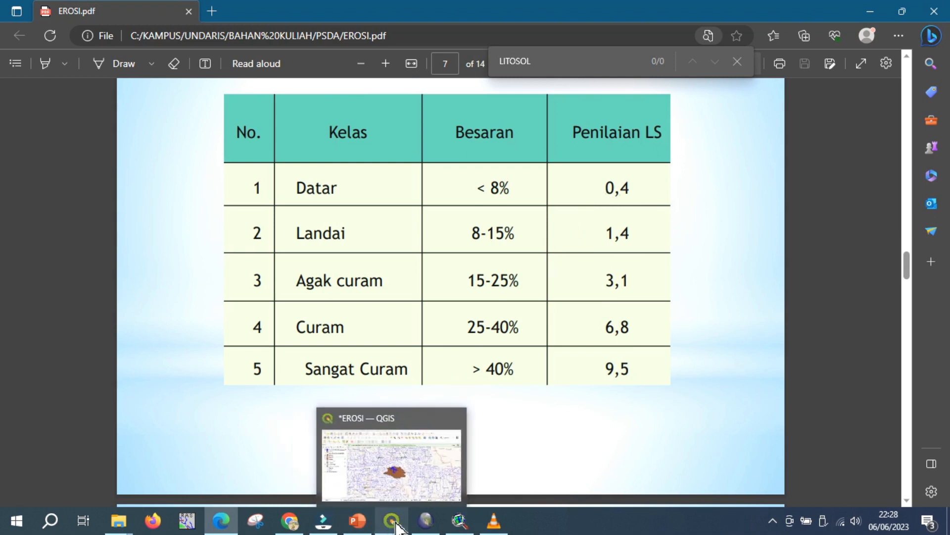
click(387, 491)
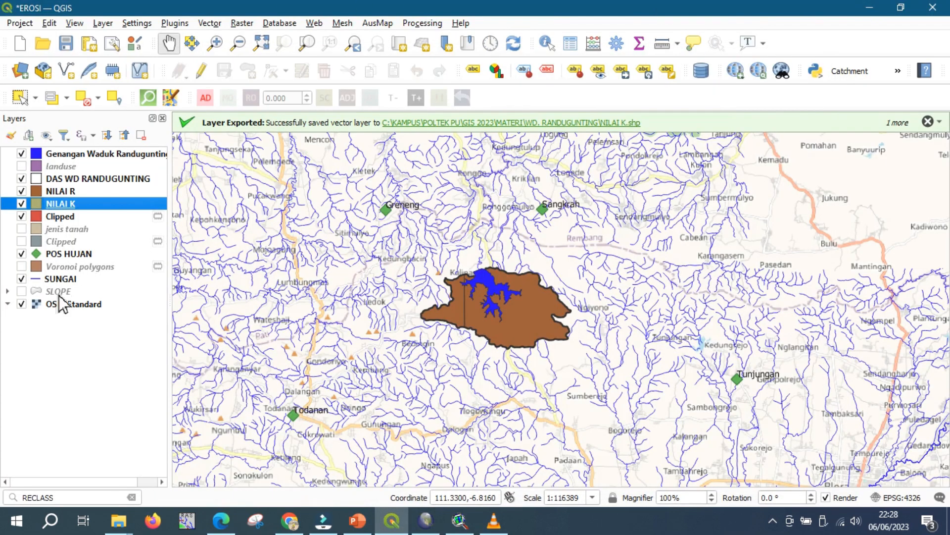
click(22, 292)
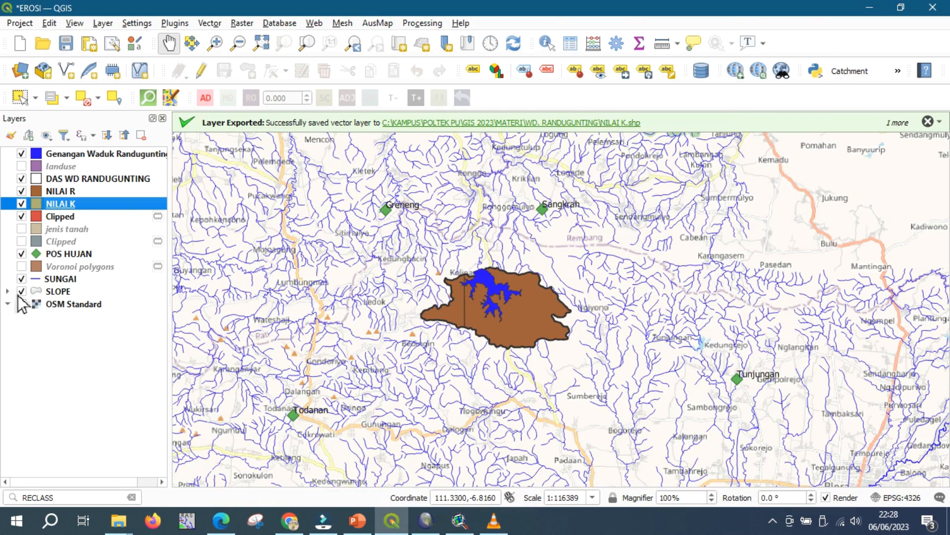
click(8, 291)
click(49, 292)
right_click(52, 292)
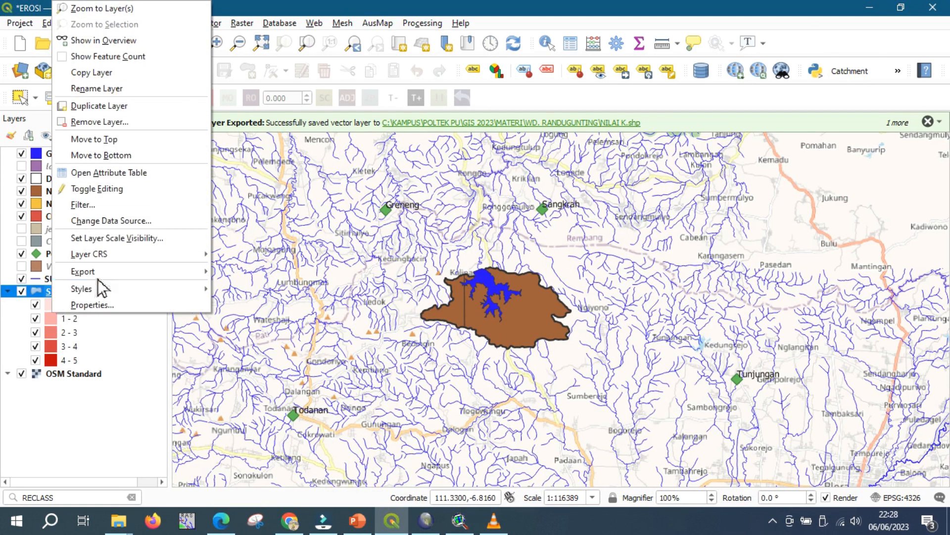
click(117, 173)
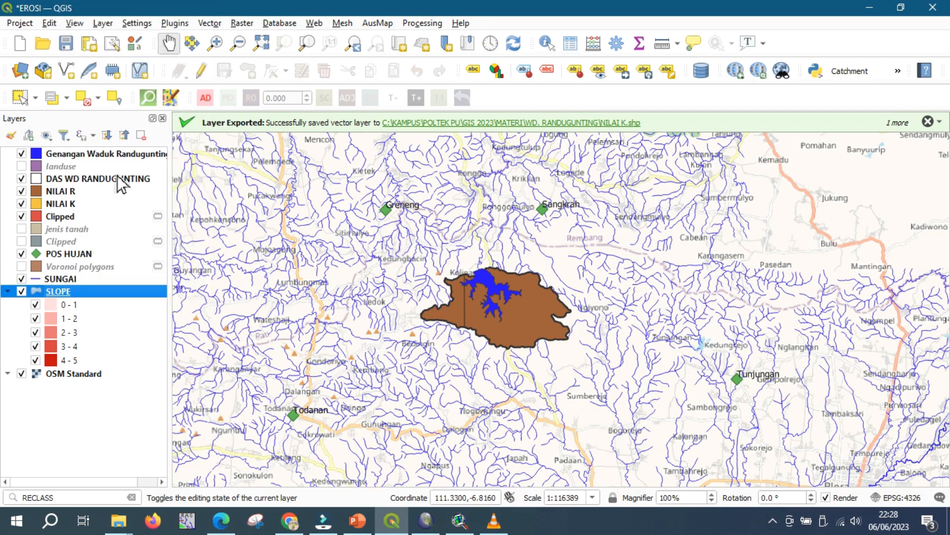
Make the SLOPE layer editable and add a decimal number field named NILAI LS with length 10 and precision 3.
click(137, 176)
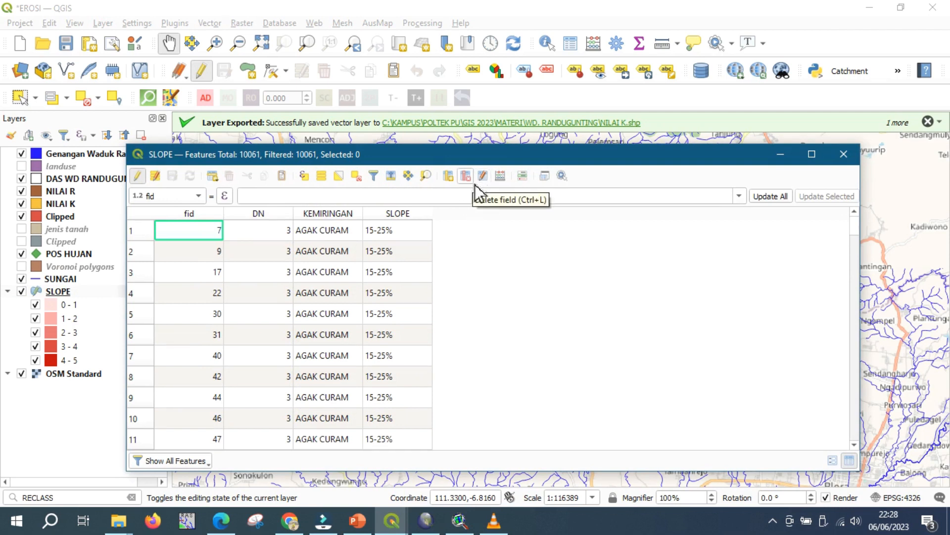
click(450, 176)
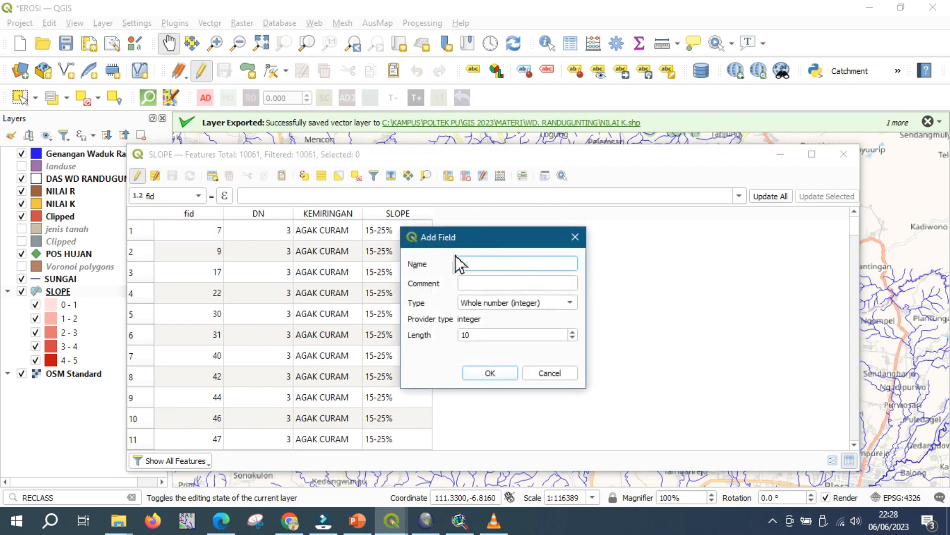
text(NILAI LS)
click(503, 304)
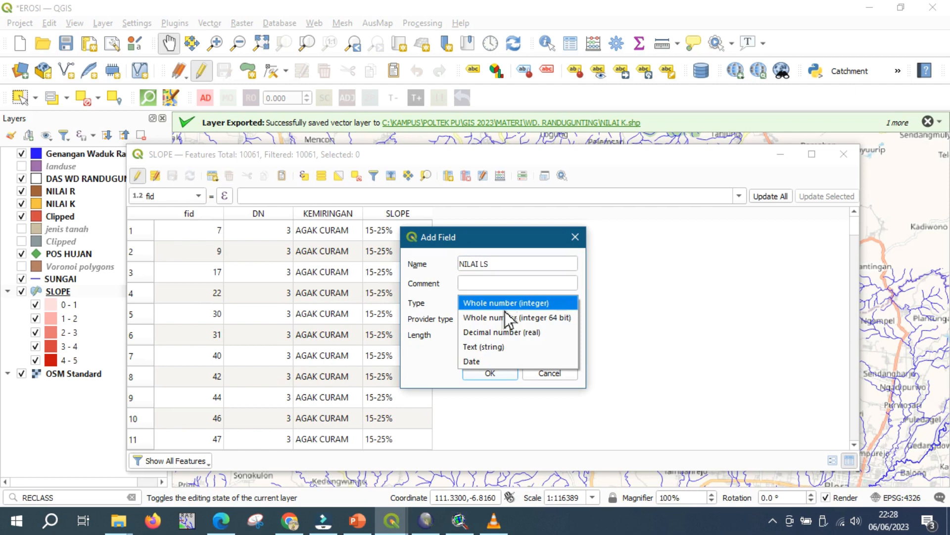
click(508, 341)
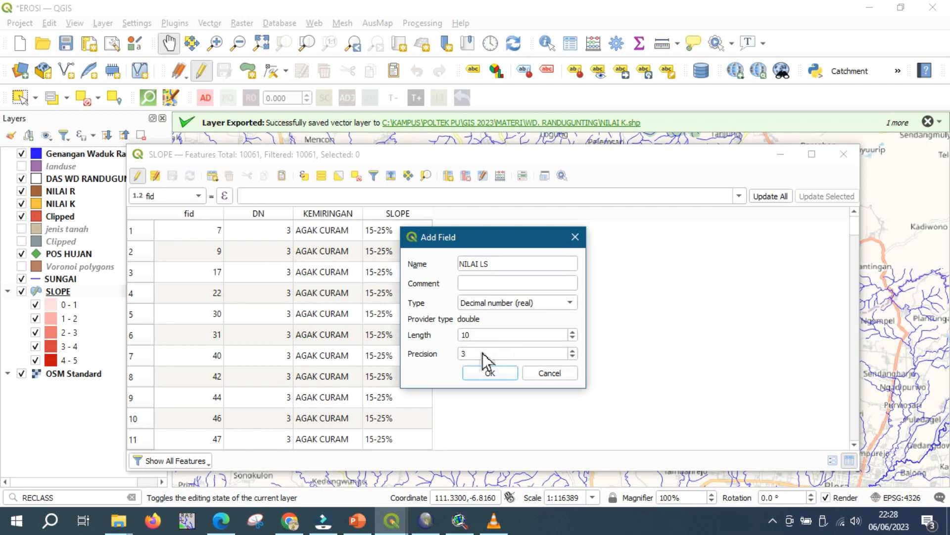
click(478, 372)
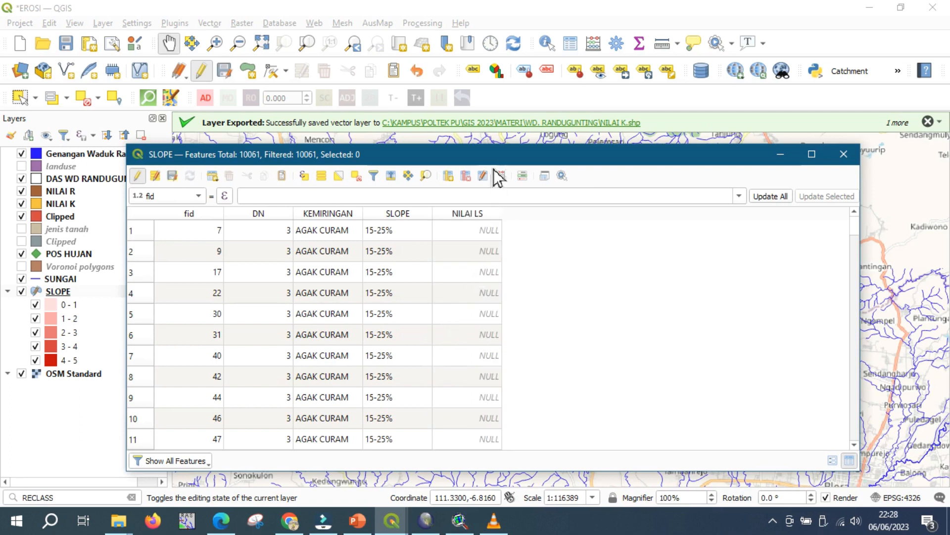
Select the SLOPE features that match the expression "SLOPE" = '0-8%'.
drag(491, 161, 486, 121)
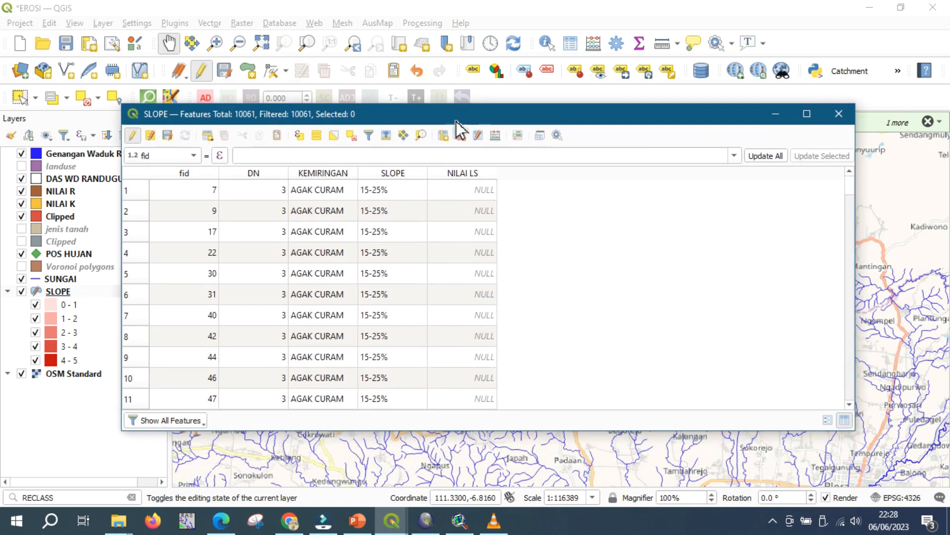
click(299, 135)
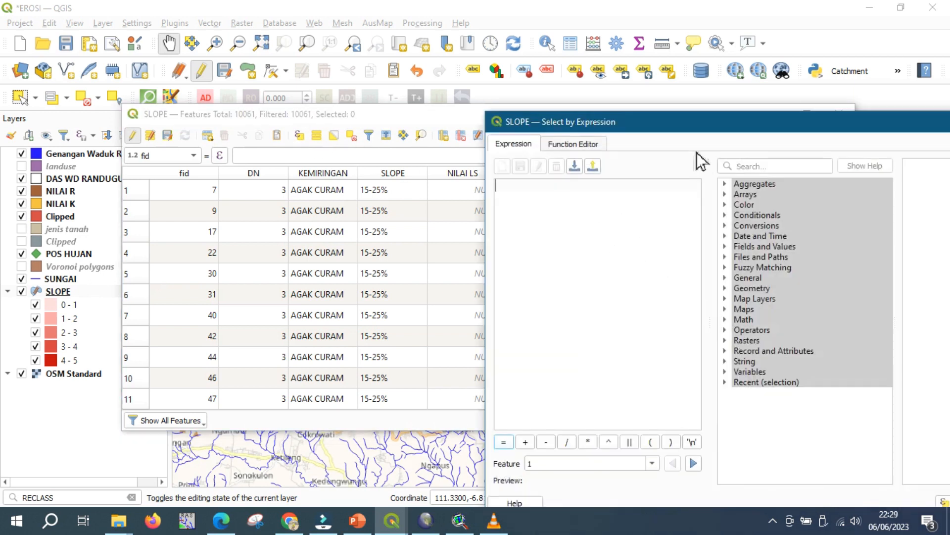
drag(696, 121, 625, 96)
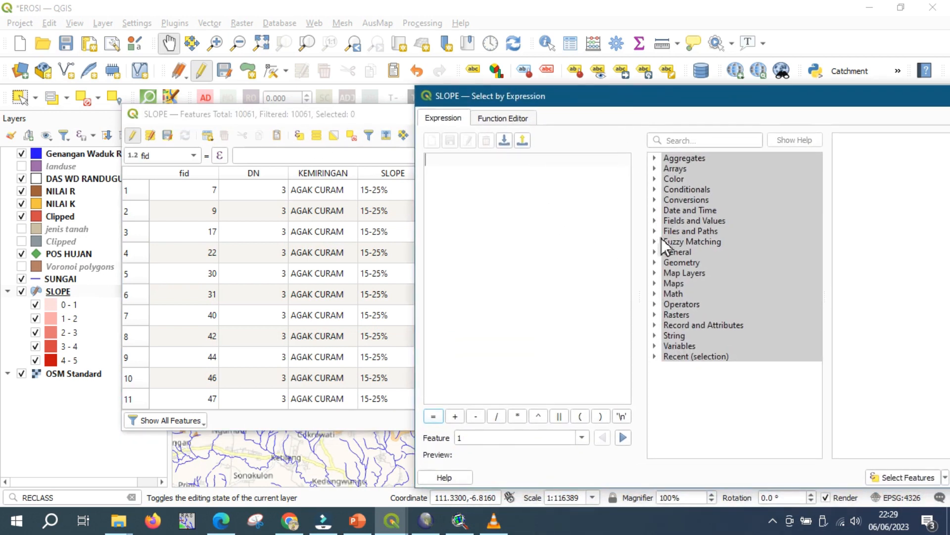
click(660, 223)
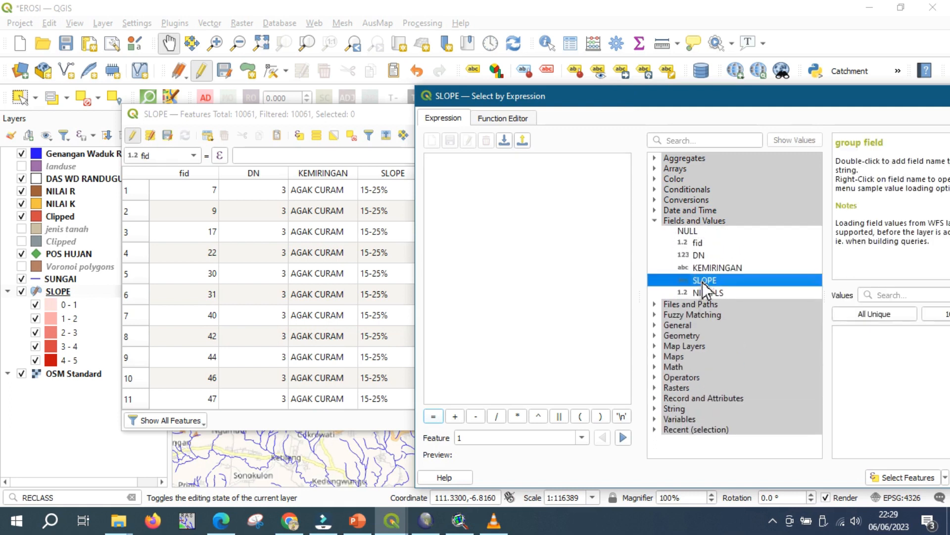
double_click(704, 281)
click(433, 415)
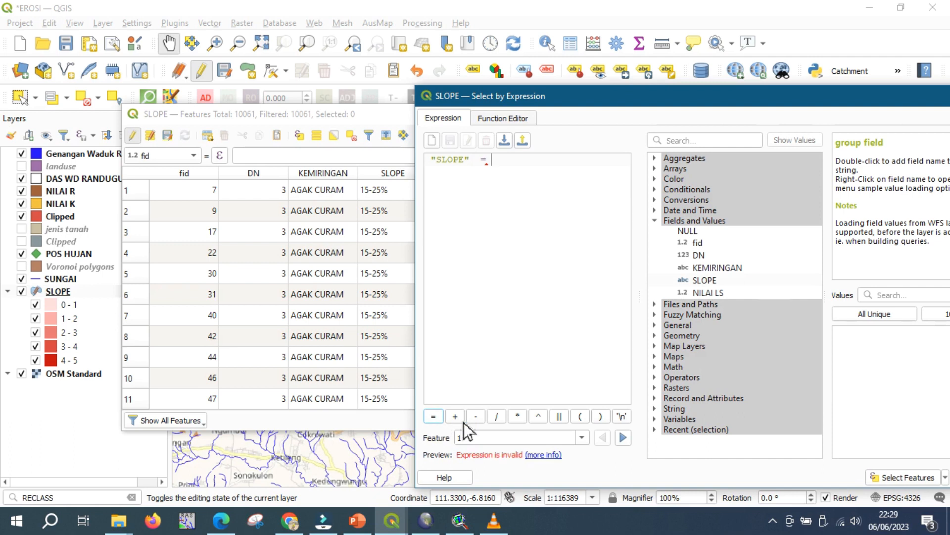
click(857, 316)
double_click(844, 330)
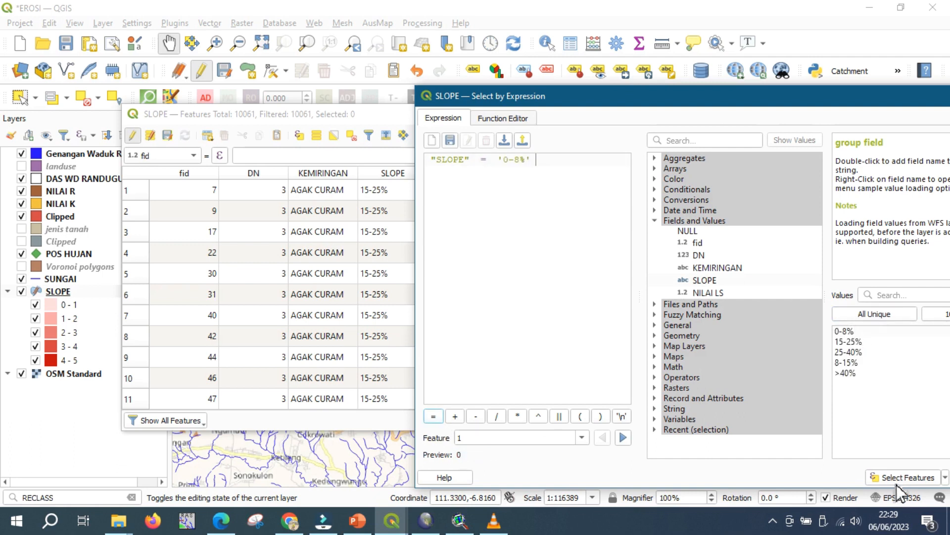
click(895, 479)
Filter the SLOPE attribute table to show only the selected features.
click(201, 421)
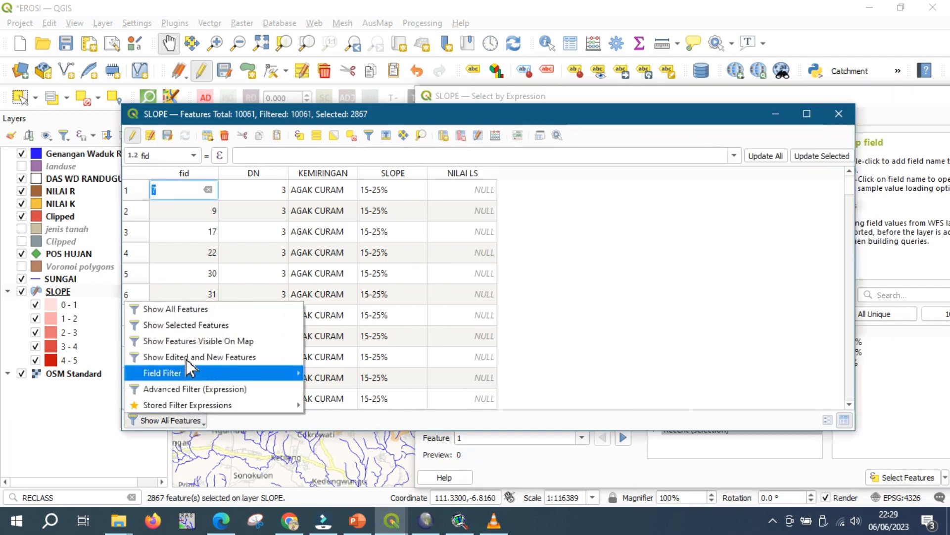
click(186, 309)
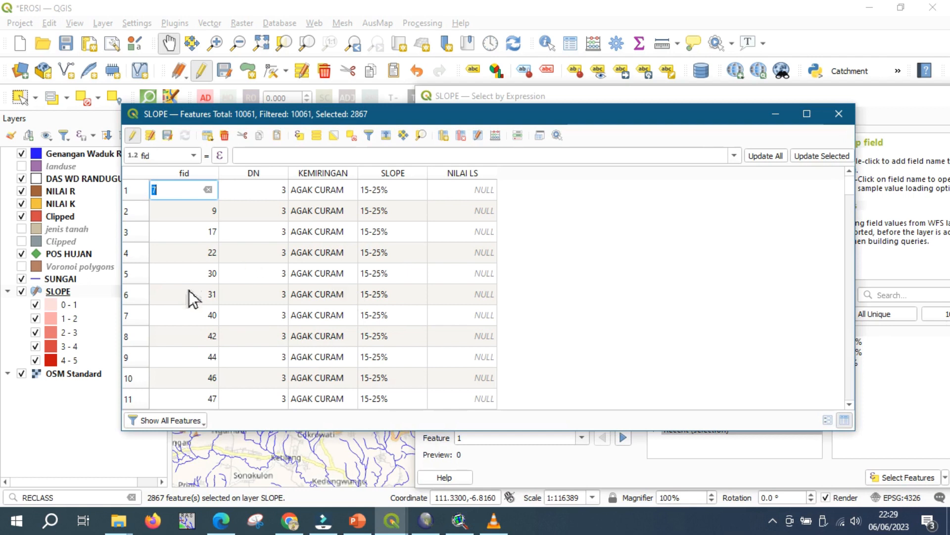
click(162, 422)
click(178, 325)
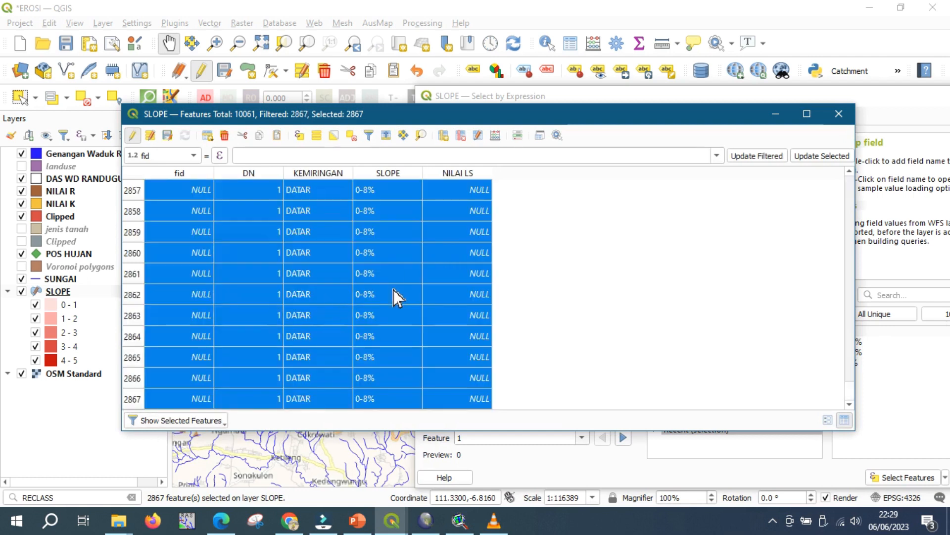
Check the LS rating table in EROSI.pdf and update the existing NILAI LS field to 0.4 for the selected 0-8% features.
click(227, 520)
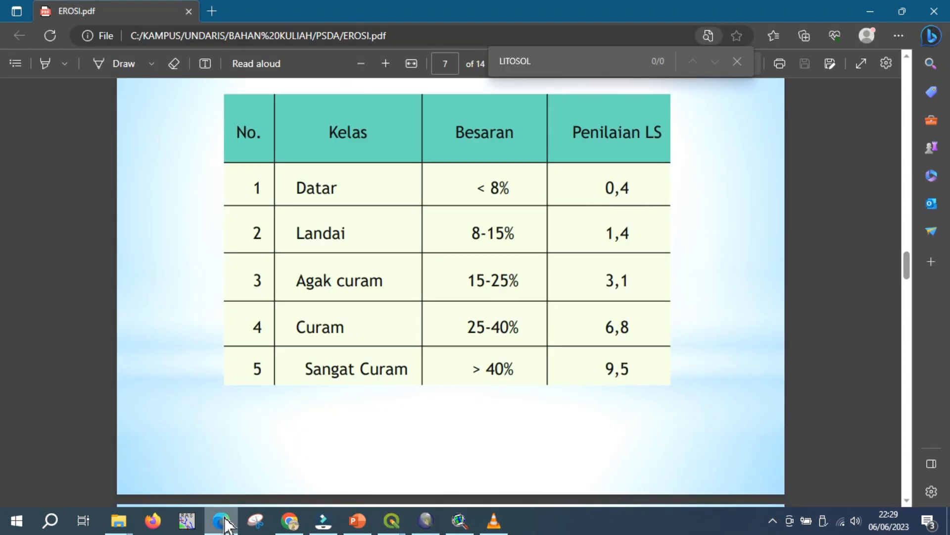
click(225, 520)
click(495, 136)
click(320, 177)
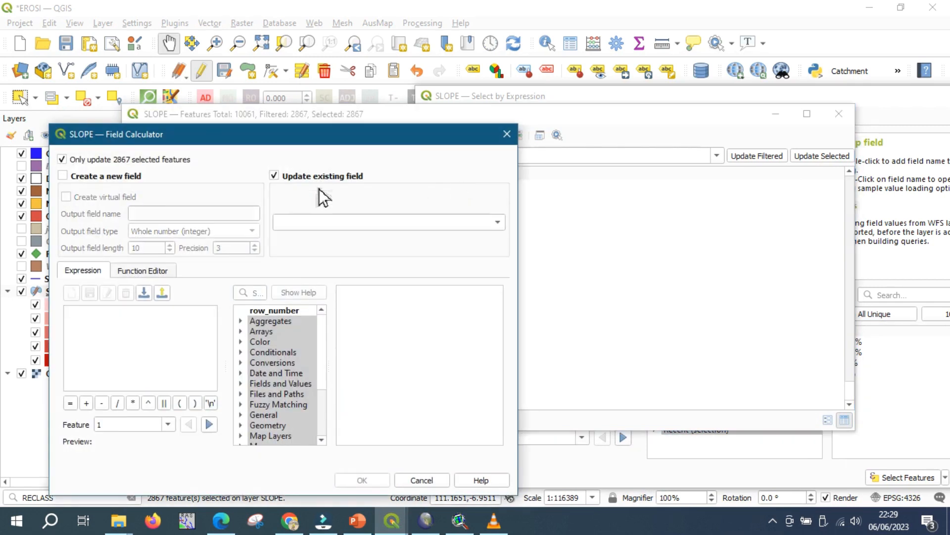
click(320, 222)
click(322, 286)
click(164, 330)
text(0.4)
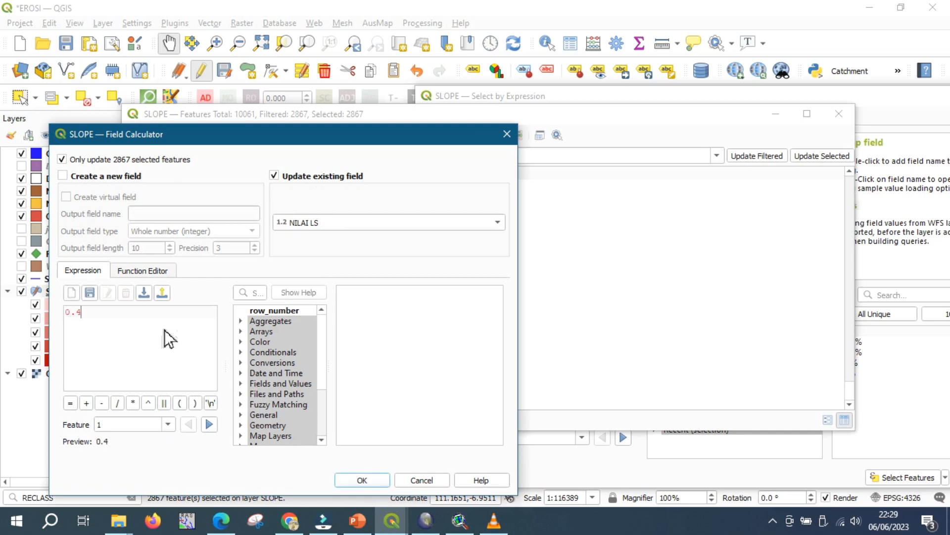
click(361, 480)
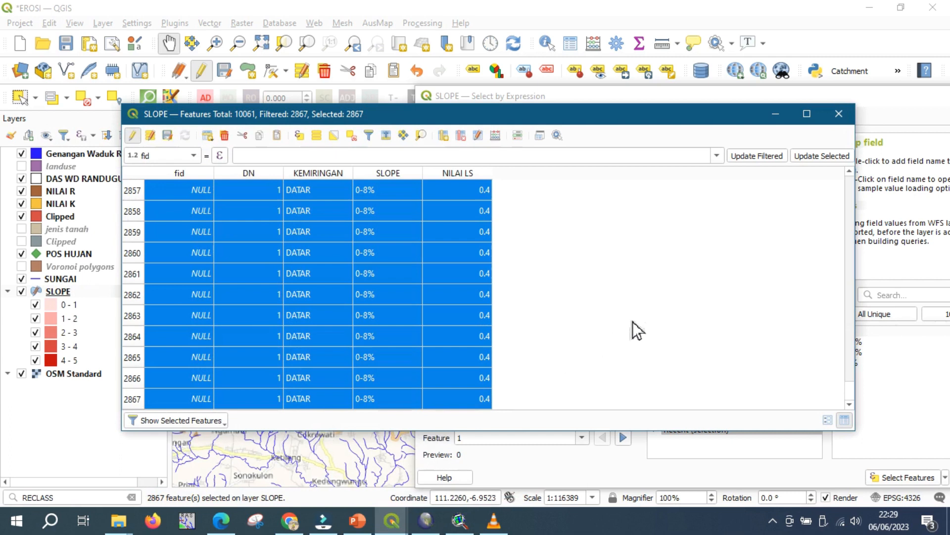
Change the selection expression to "SLOPE" = '15-25%' and select the matching features.
click(883, 119)
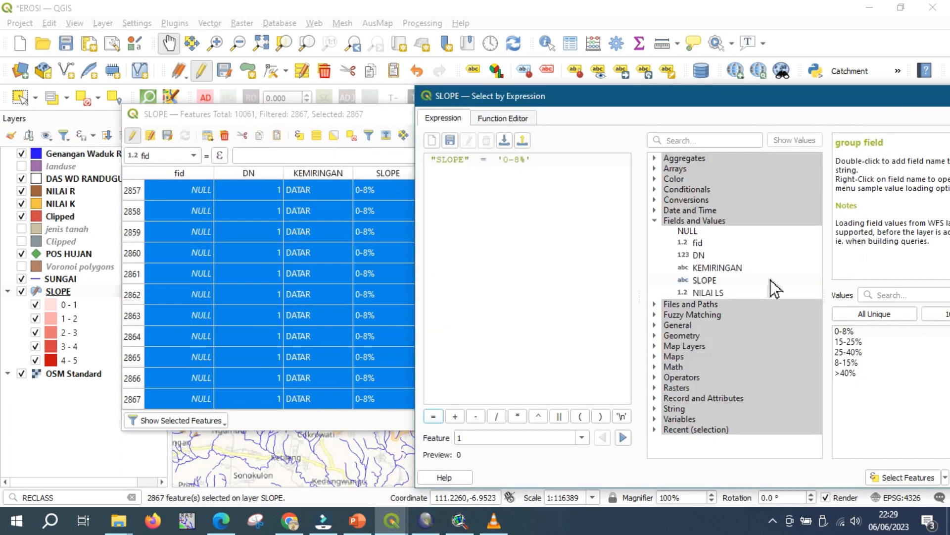
key(BackSpace)
key(BackSpace)
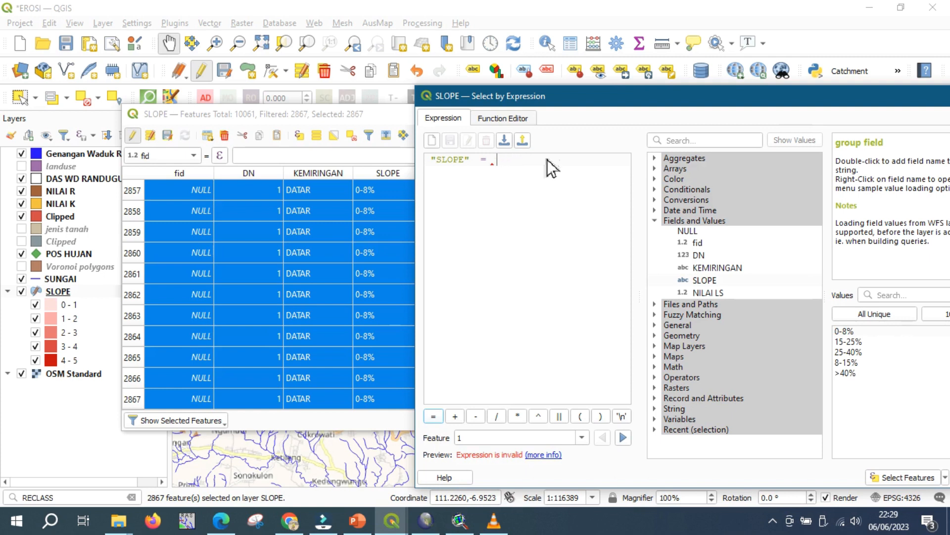
click(851, 347)
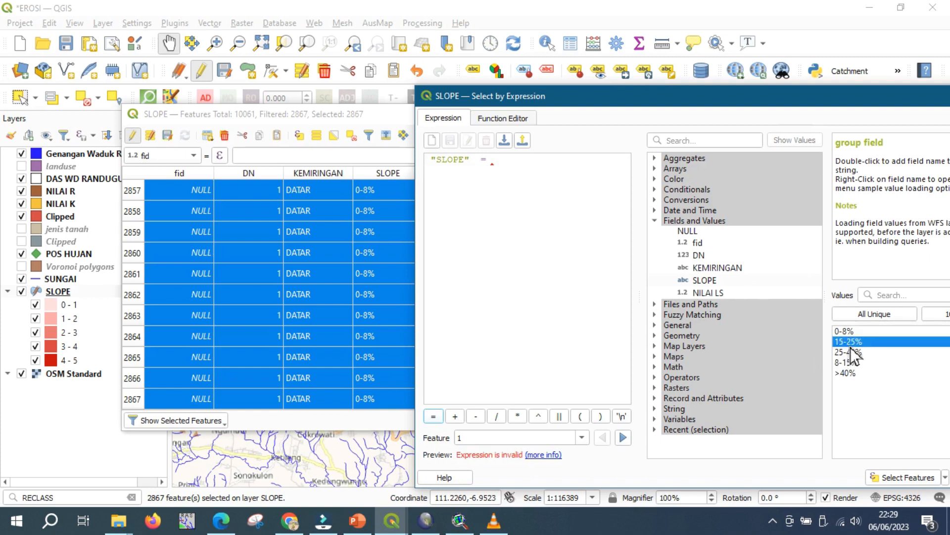
double_click(851, 348)
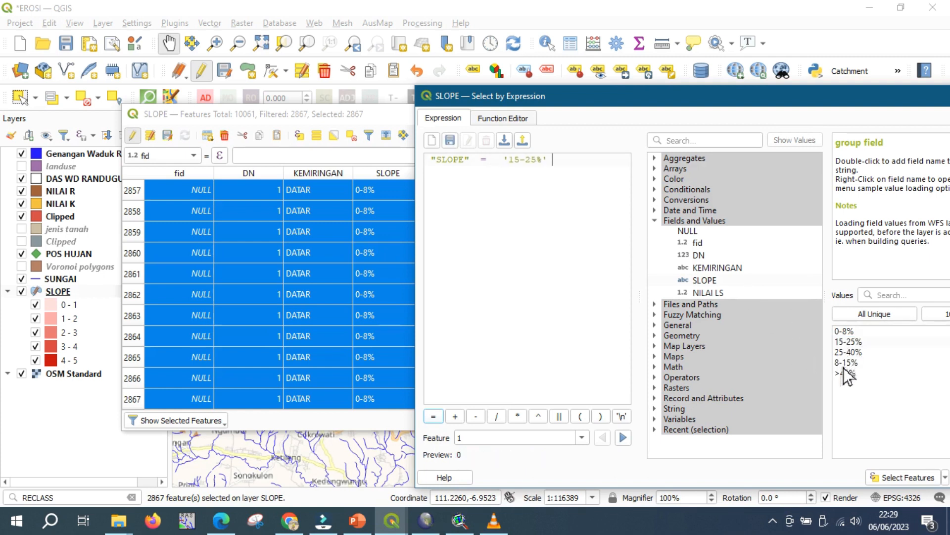
click(884, 480)
Consult the LS rating table in EROSI.pdf and update the existing NILAI LS field to 1.4 for the selected 15-25% features.
click(230, 521)
click(232, 523)
click(379, 117)
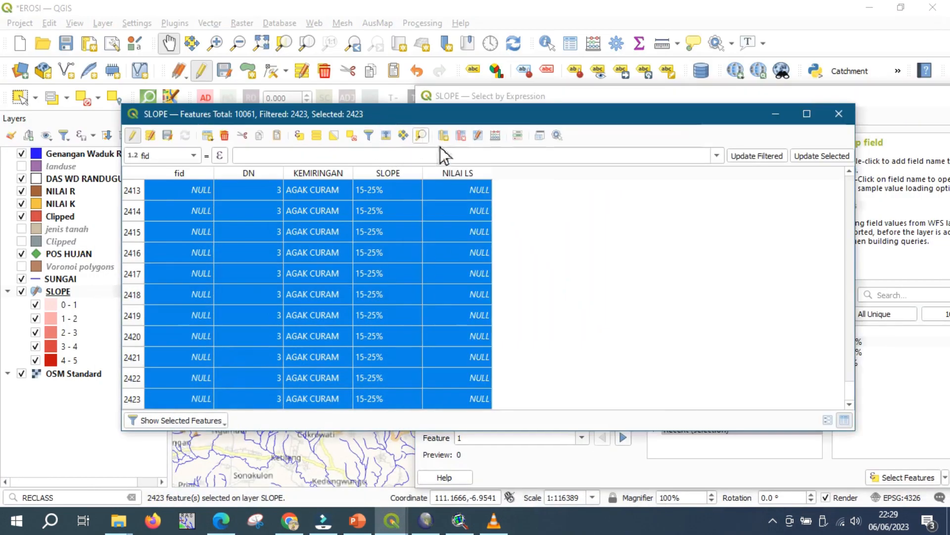
click(496, 135)
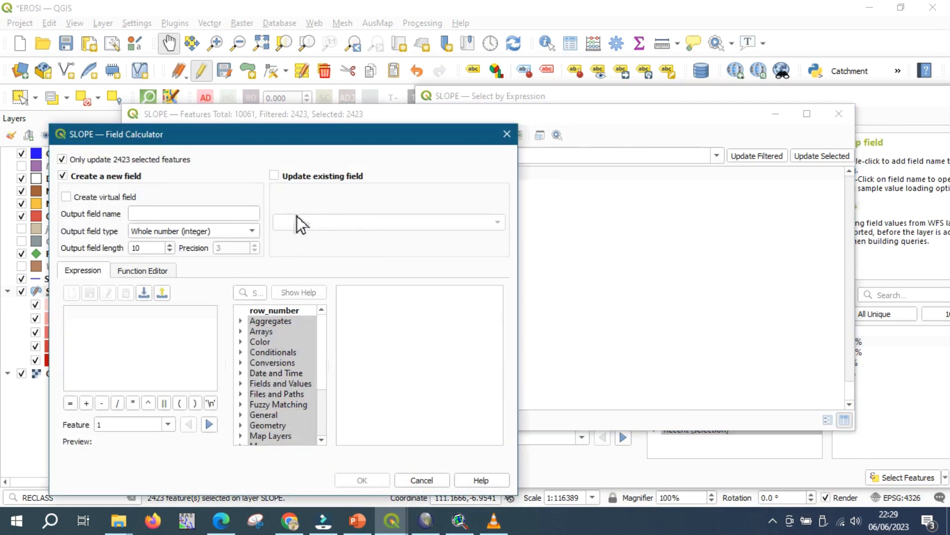
click(302, 178)
click(305, 221)
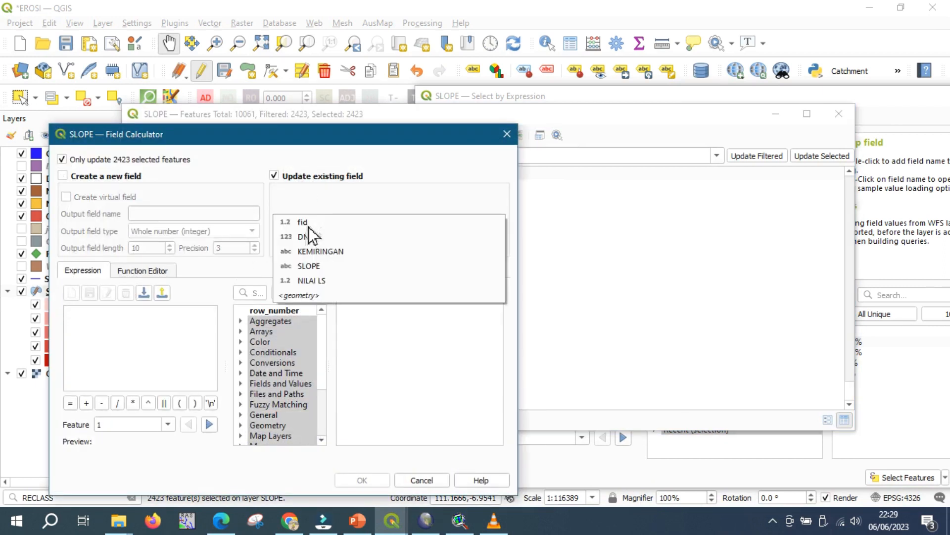
click(331, 281)
text(1.4)
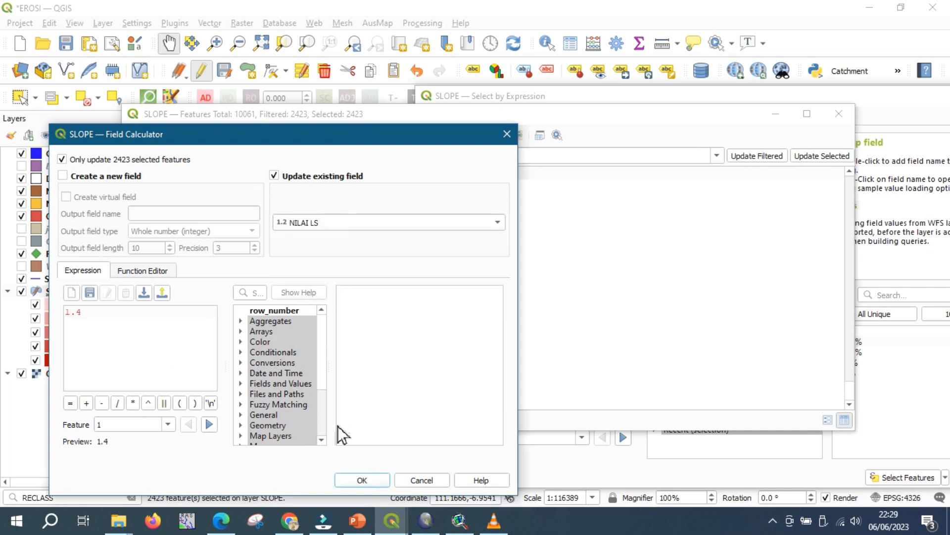
click(377, 480)
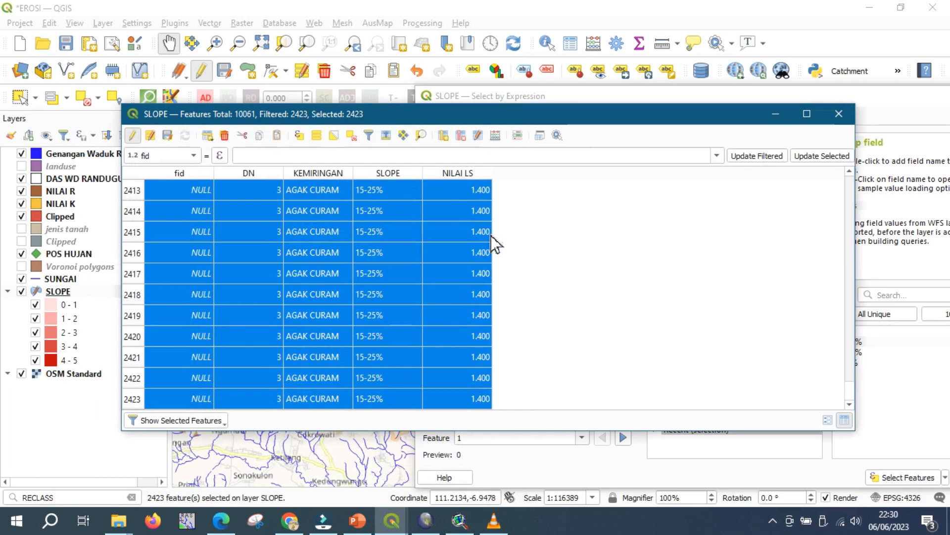
Change the selection expression to "SLOPE" = '25-40%' and select the matching features.
click(894, 380)
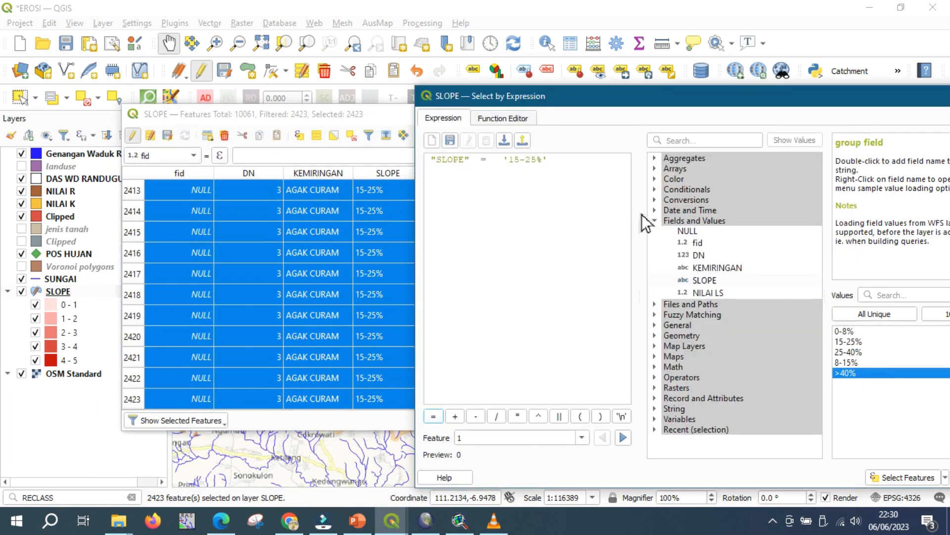
click(572, 175)
key(BackSpace)
key(BackSpace)
key(BackSpace)
key(BackSpace)
key(BackSpace)
key(BackSpace)
key(BackSpace)
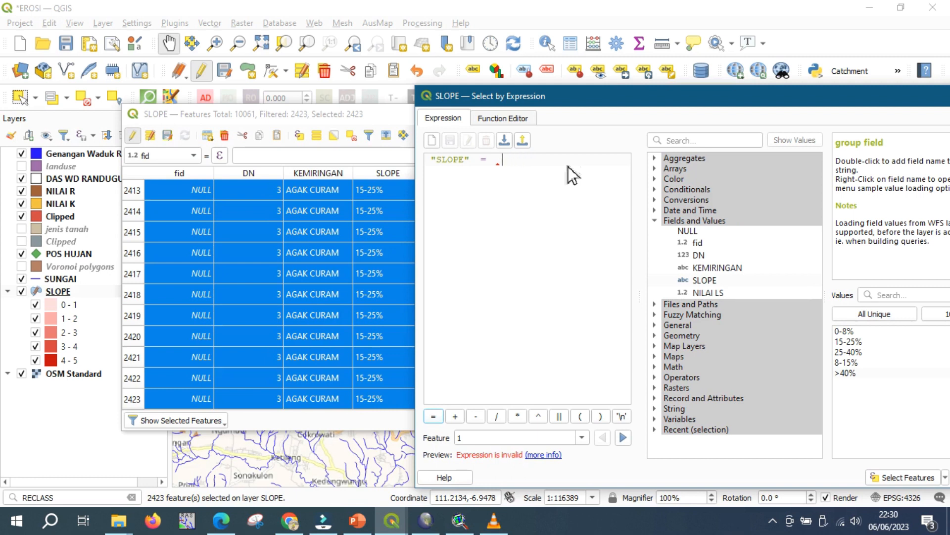
double_click(867, 353)
click(884, 476)
Check the LS rating table in EROSI.pdf and update the existing NILAI LS field to 3.1 for the selected 25-40% features.
click(221, 522)
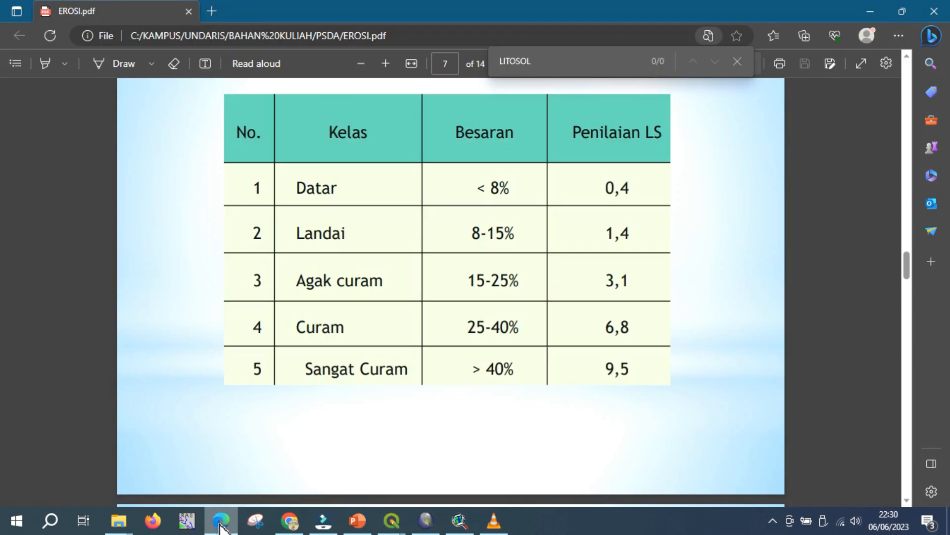
click(221, 522)
click(397, 115)
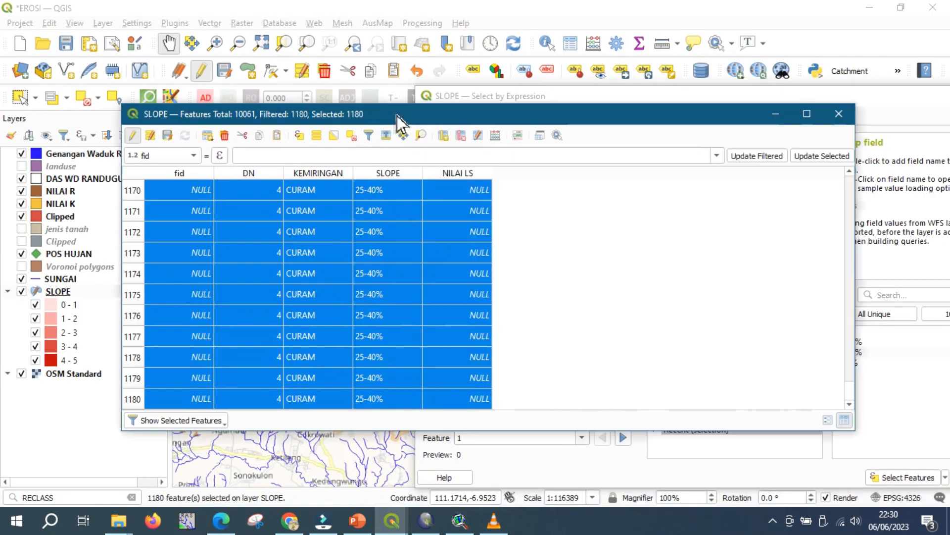
click(502, 138)
click(310, 178)
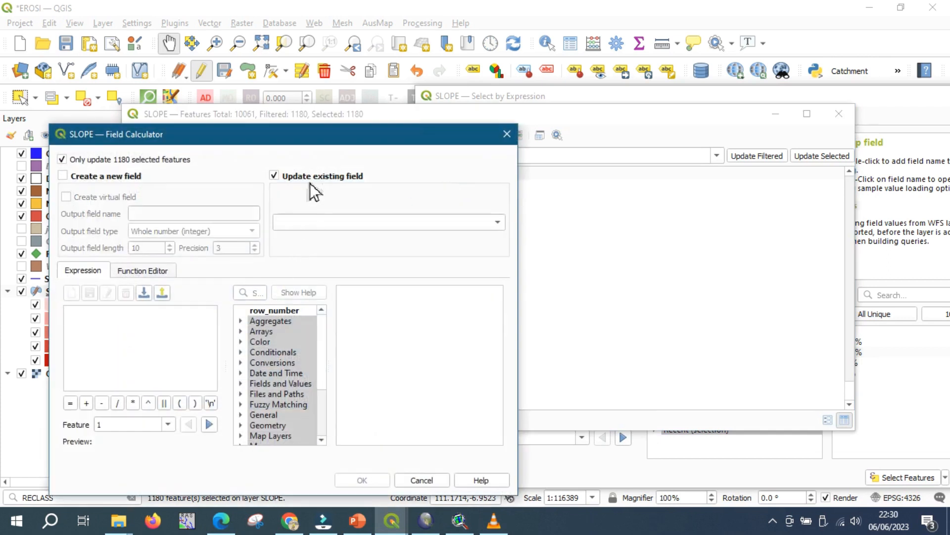
click(315, 222)
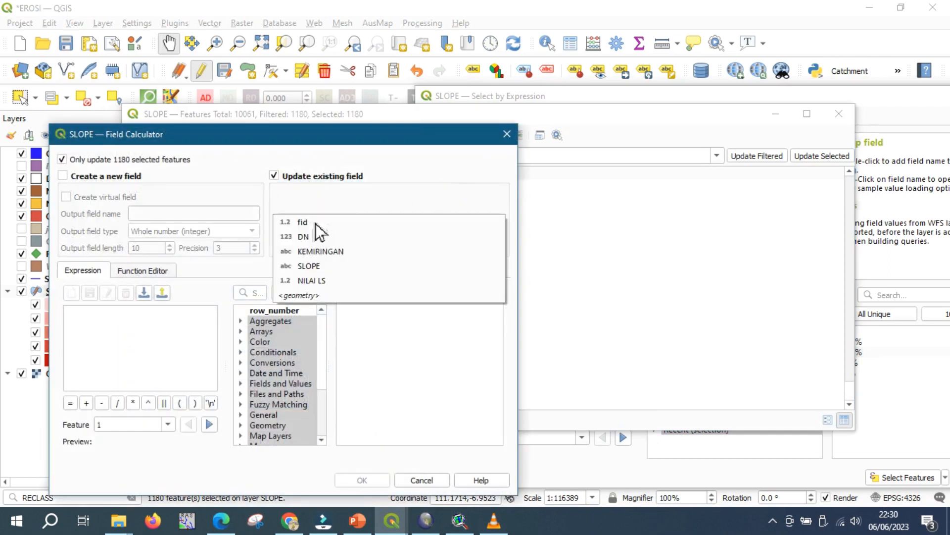
click(328, 281)
click(173, 336)
text(3.1)
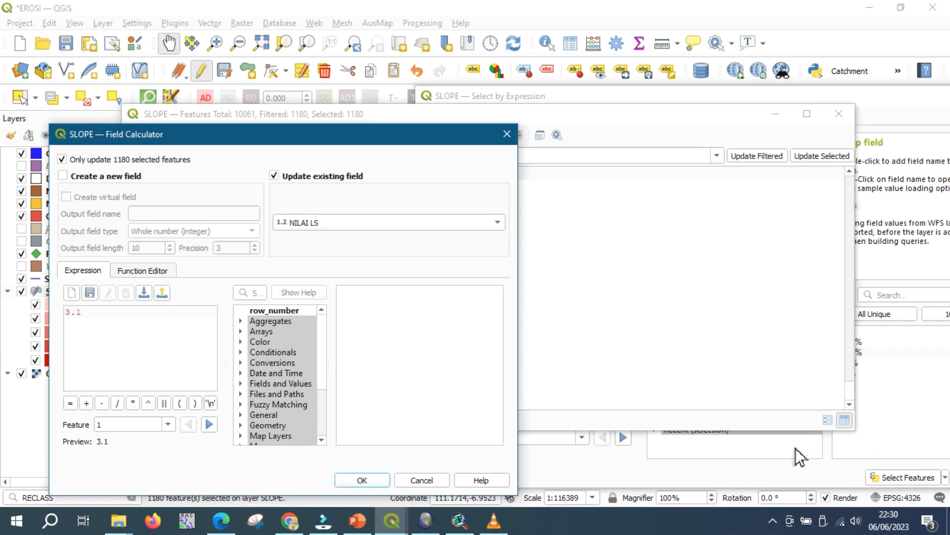
click(370, 480)
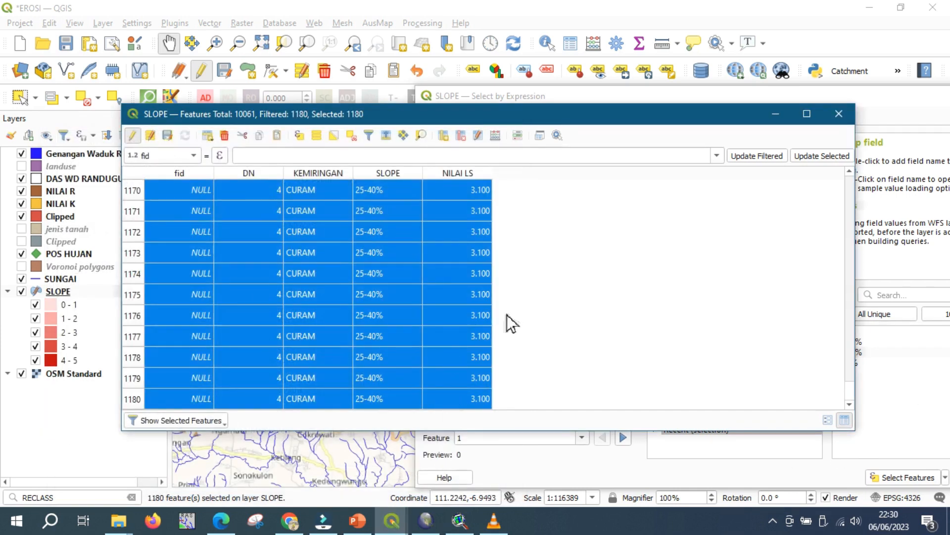
Replace the class in the selection expression so it reads "SLOPE" = '8-15%' and select the matching features.
click(898, 374)
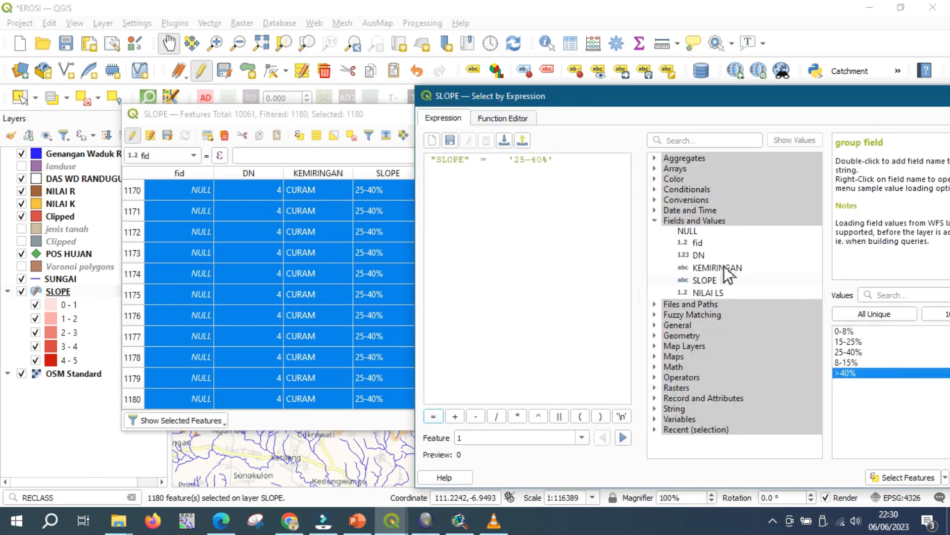
click(585, 177)
key(BackSpace)
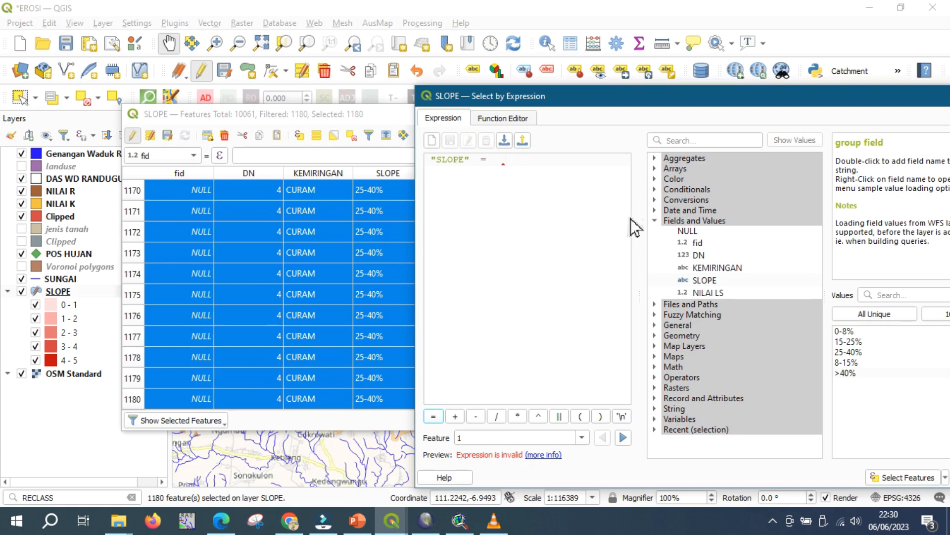
double_click(849, 363)
click(886, 477)
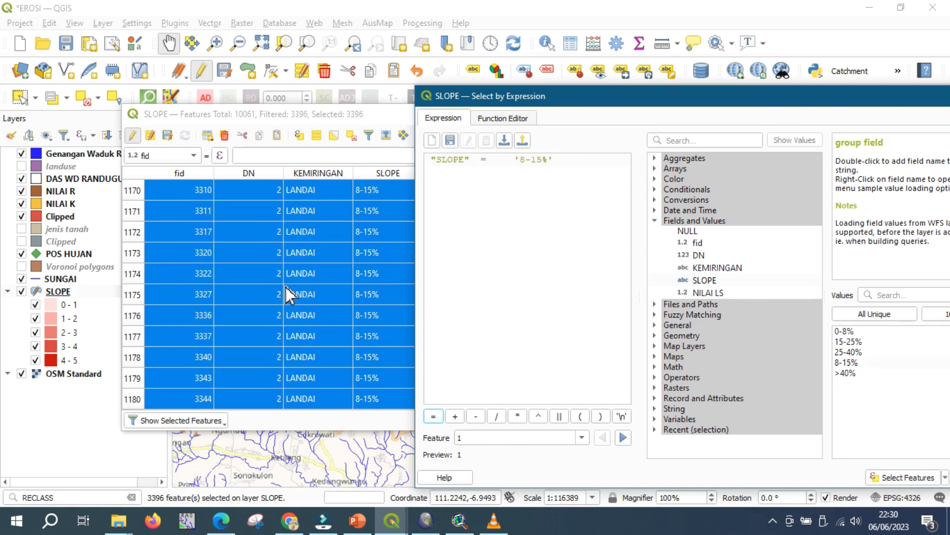
Recheck the LS rating table in EROSI.pdf and update the existing NILAI LS field to 1.4 for the selected 8-15% features.
click(389, 126)
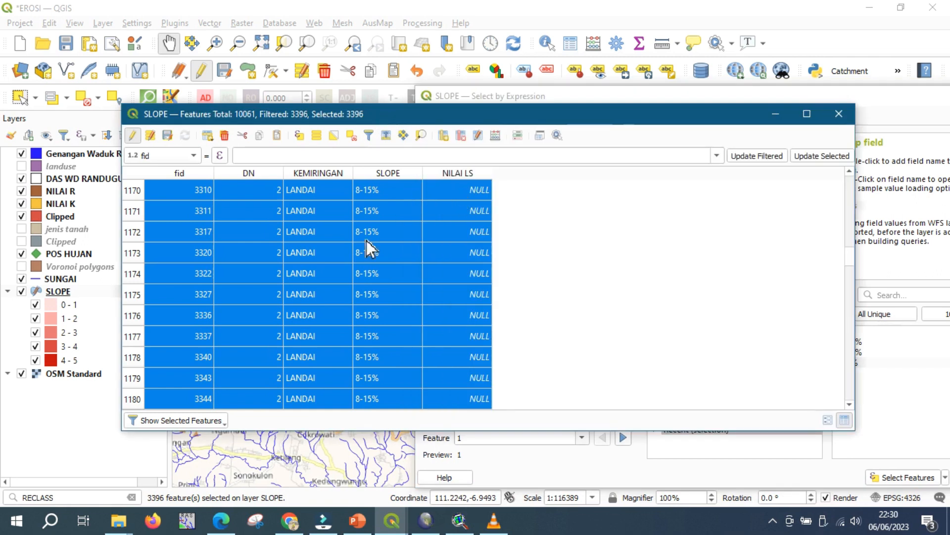
click(227, 529)
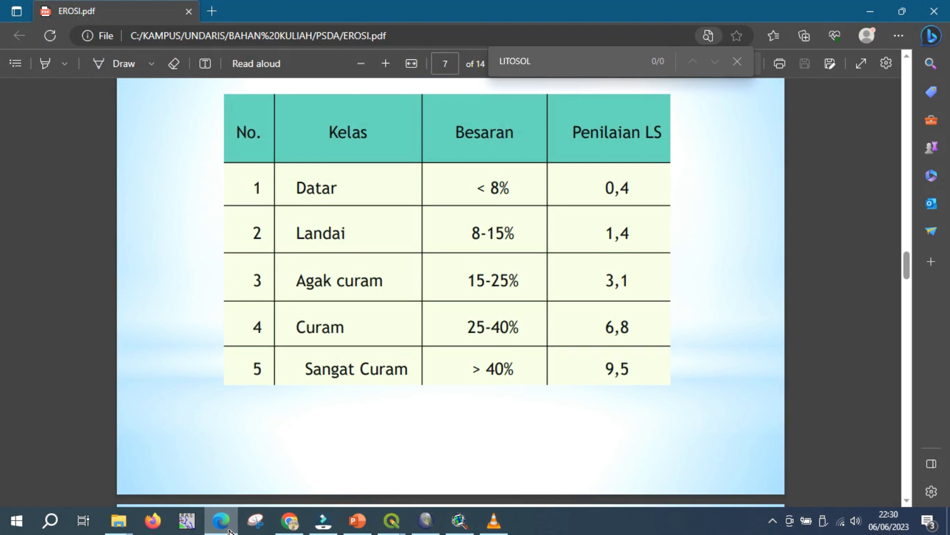
click(229, 531)
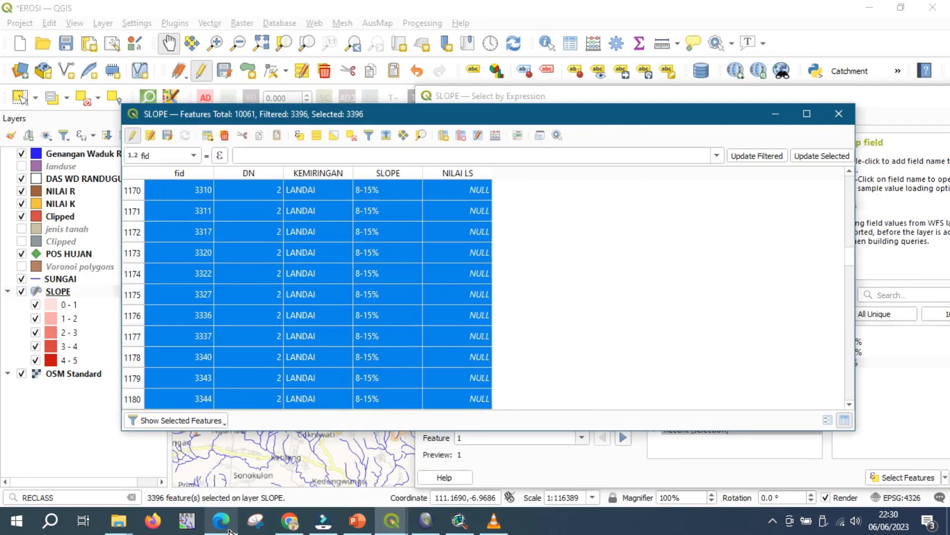
click(889, 397)
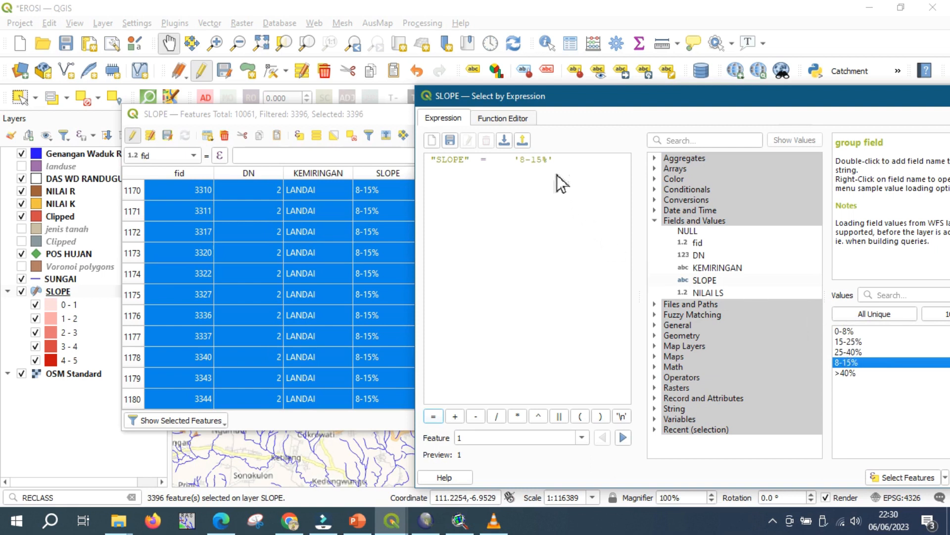
click(221, 524)
click(223, 527)
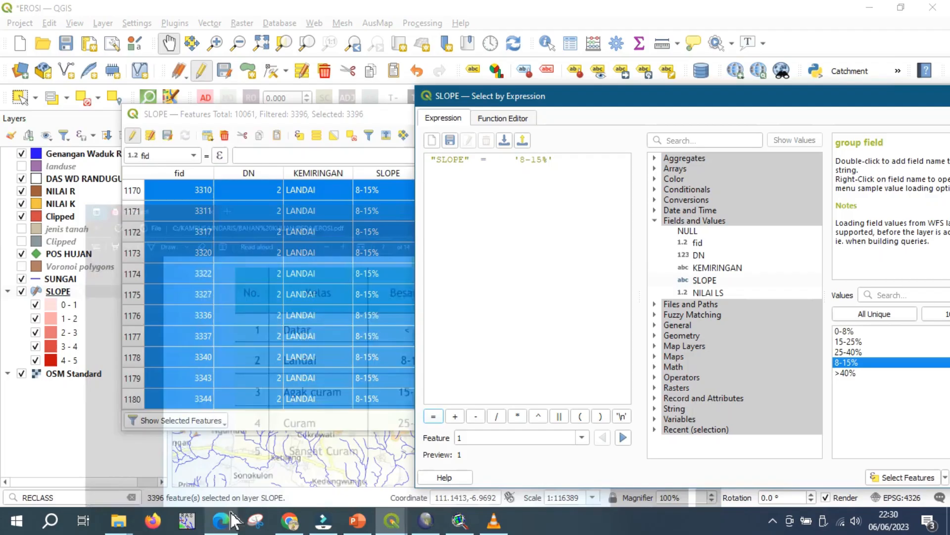
click(403, 122)
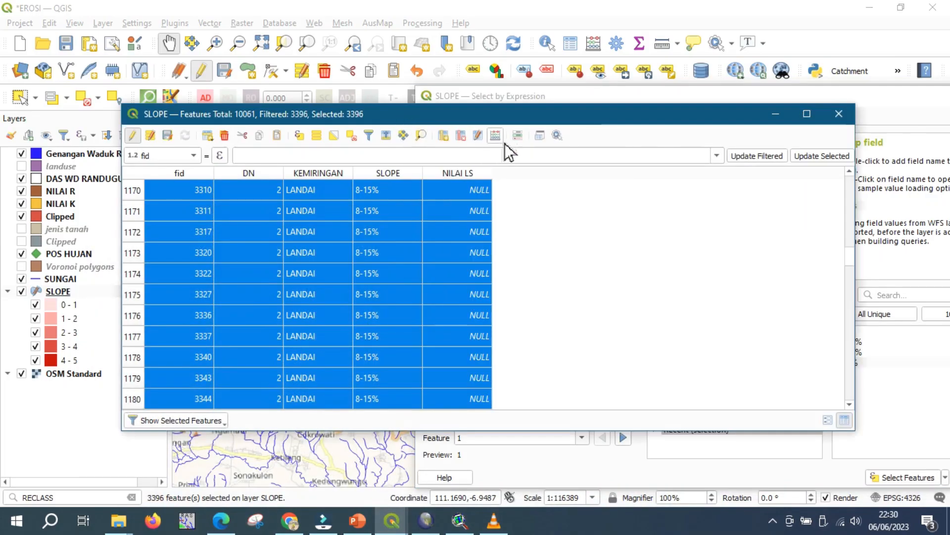
key(ctrl+i)
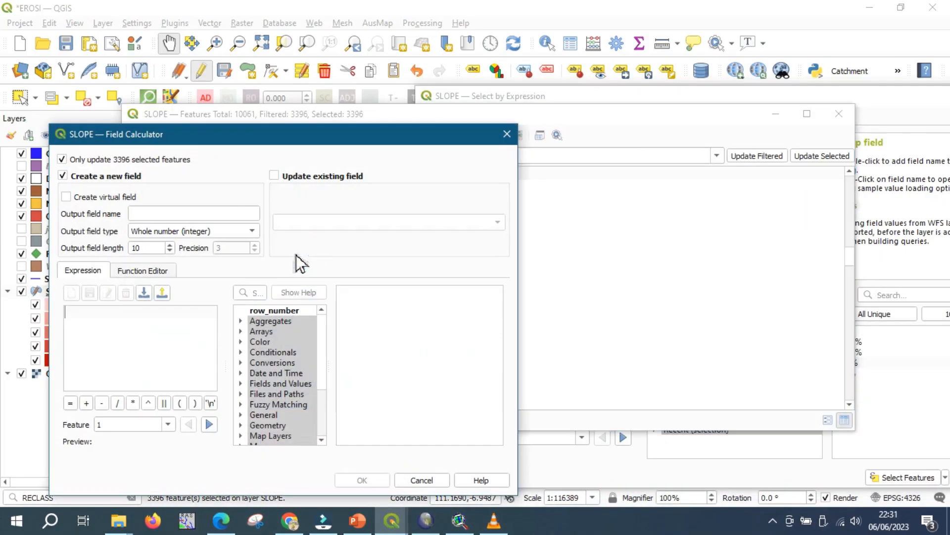
click(292, 178)
click(301, 221)
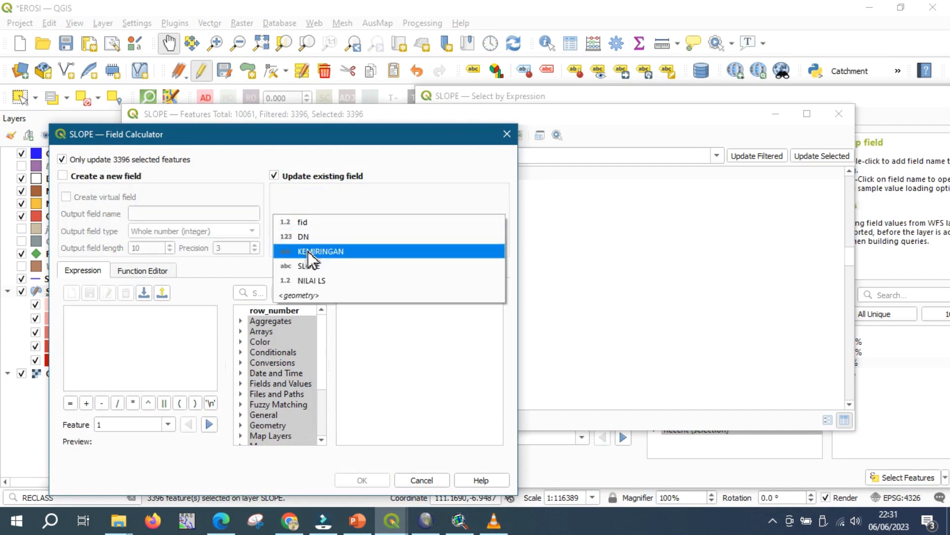
click(312, 281)
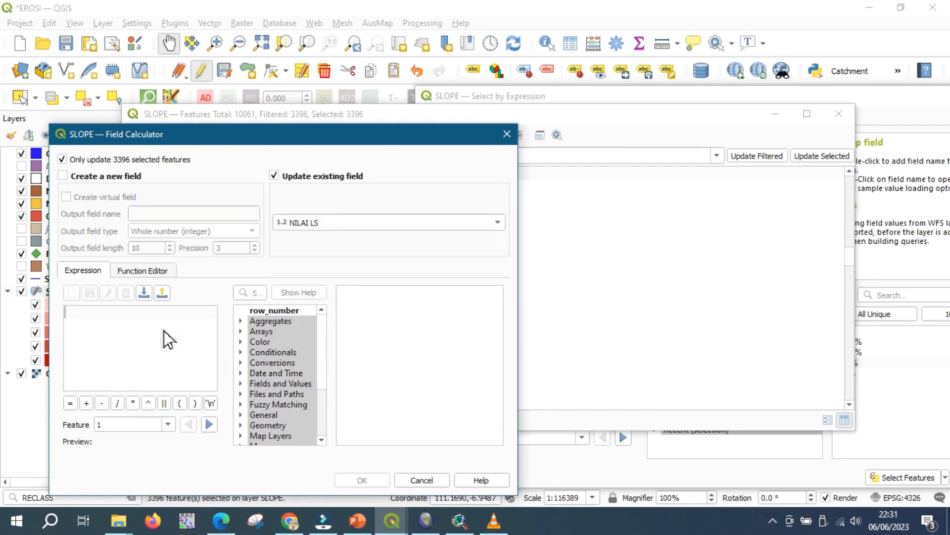
text(1.4)
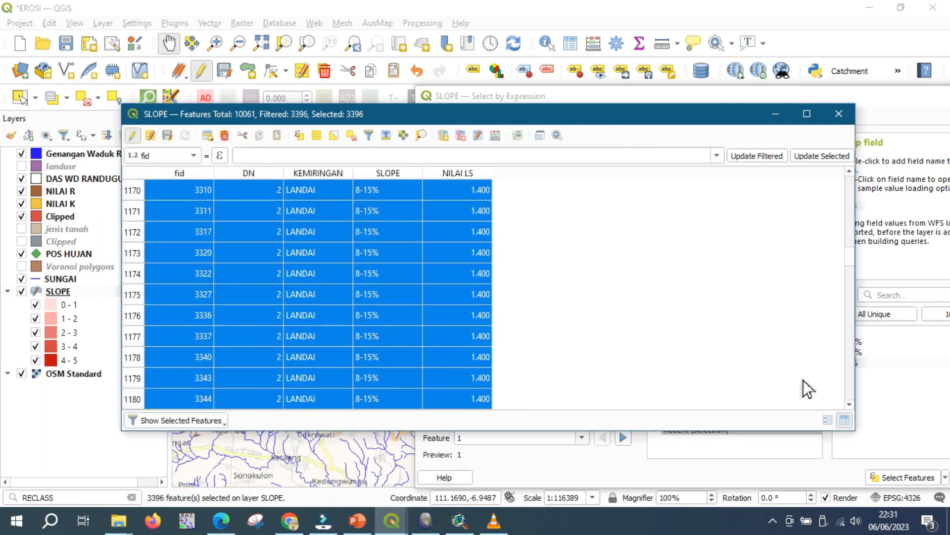
Set the selection expression back to "SLOPE" = '15-25%' and select the matching features.
click(870, 388)
click(566, 158)
key(BackSpace)
key(BackSpace)
key(BackSpace)
key(BackSpace)
key(BackSpace)
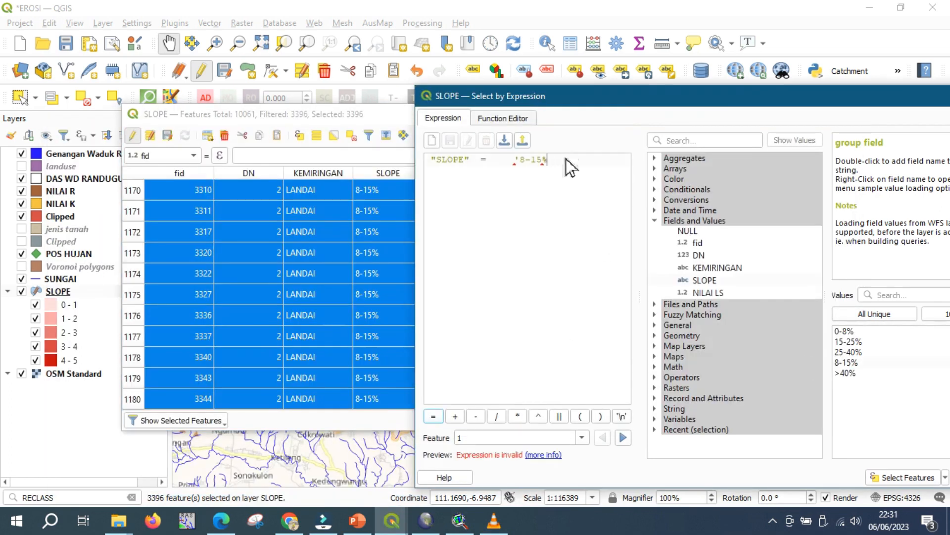
key(BackSpace)
key(BackSpace)
double_click(851, 341)
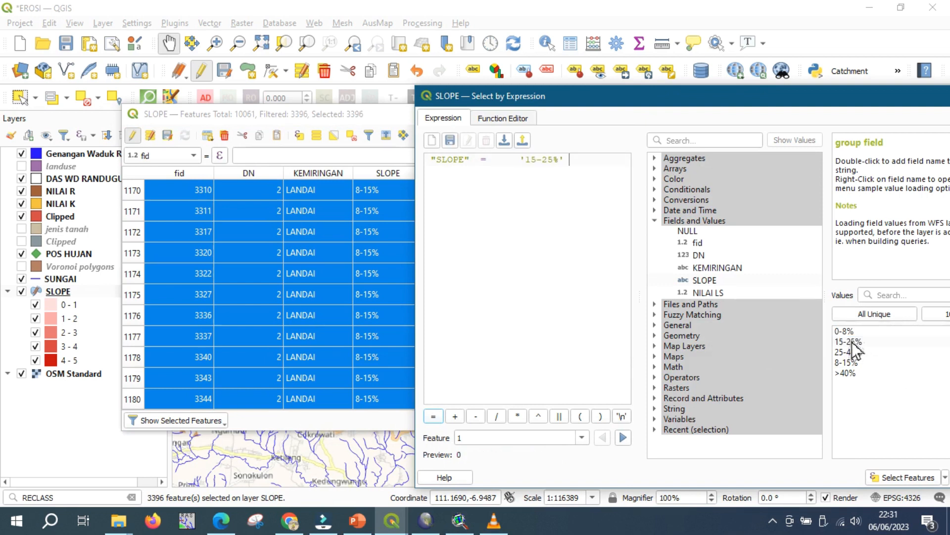
click(883, 478)
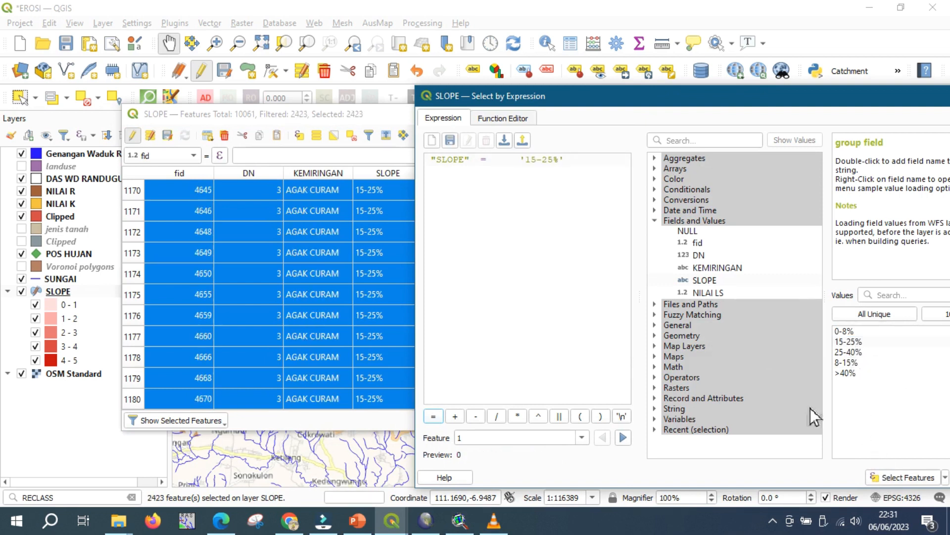
Consult the LS rating table in EROSI.pdf and correct the existing NILAI LS field to 3.1 for the selected 15-25% features.
click(221, 520)
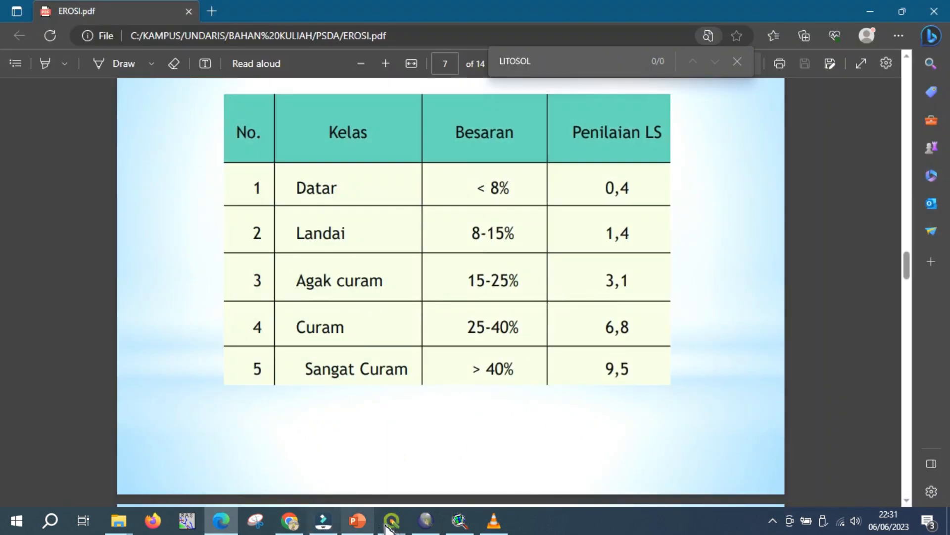
mouse_move(392, 520)
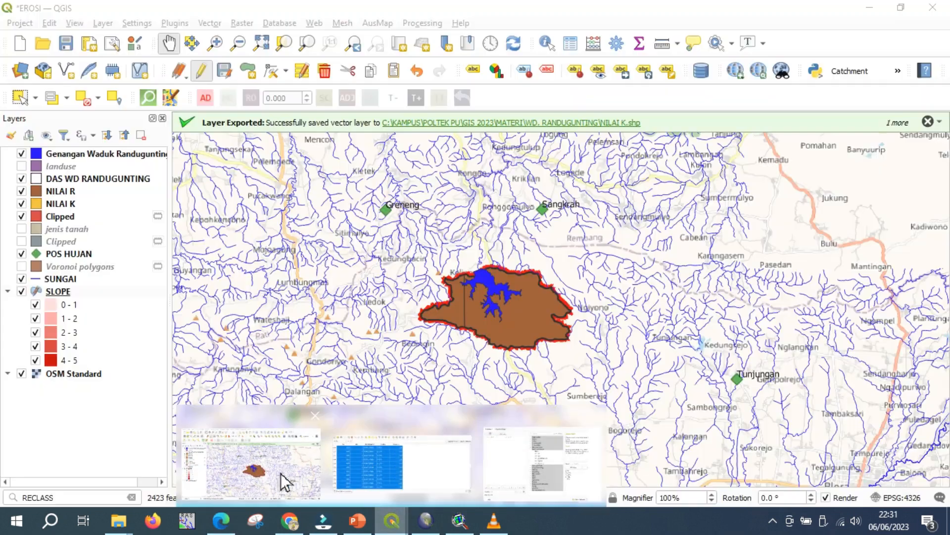
click(281, 473)
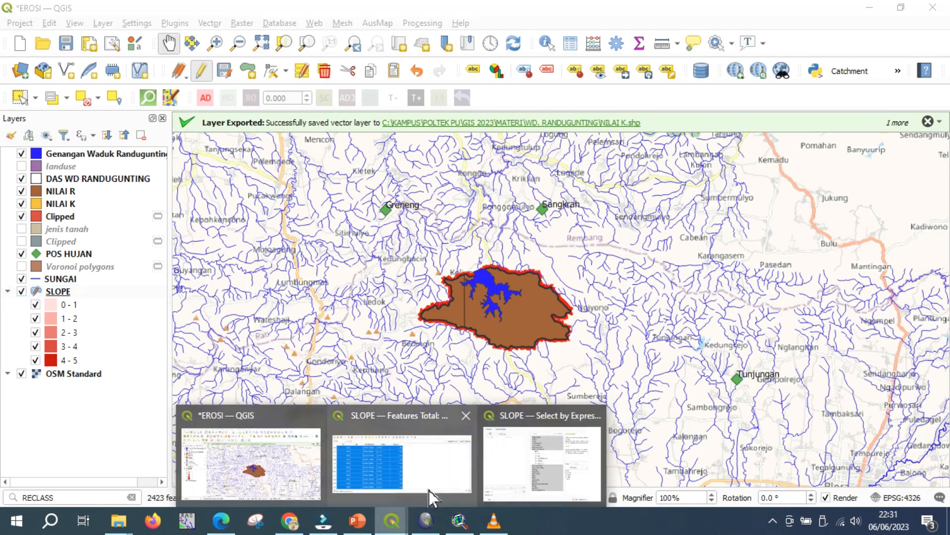
click(429, 489)
click(495, 137)
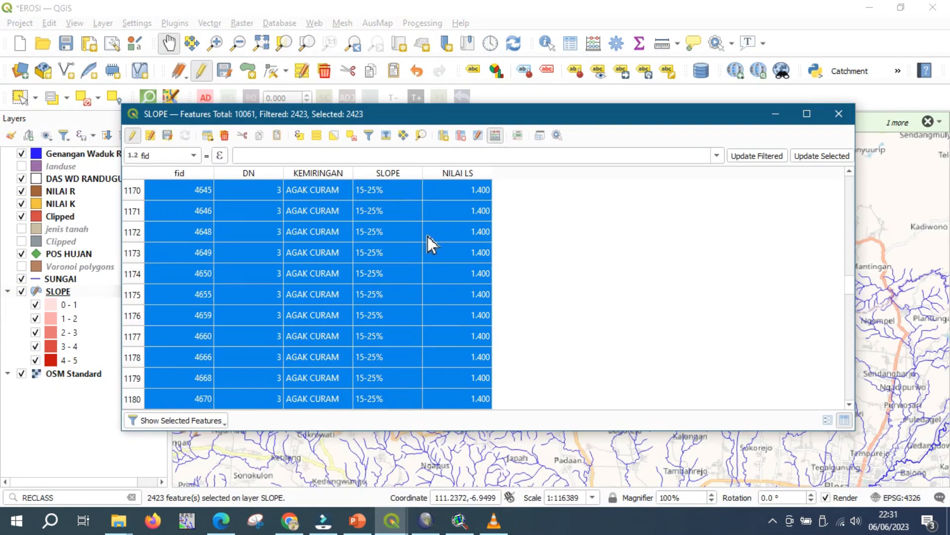
click(286, 179)
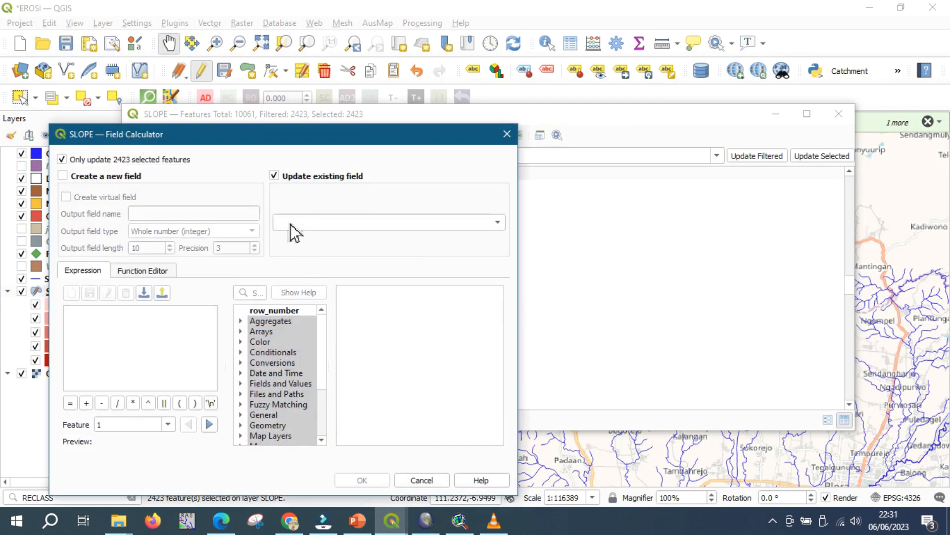
click(290, 224)
click(307, 281)
click(157, 331)
text(3.1)
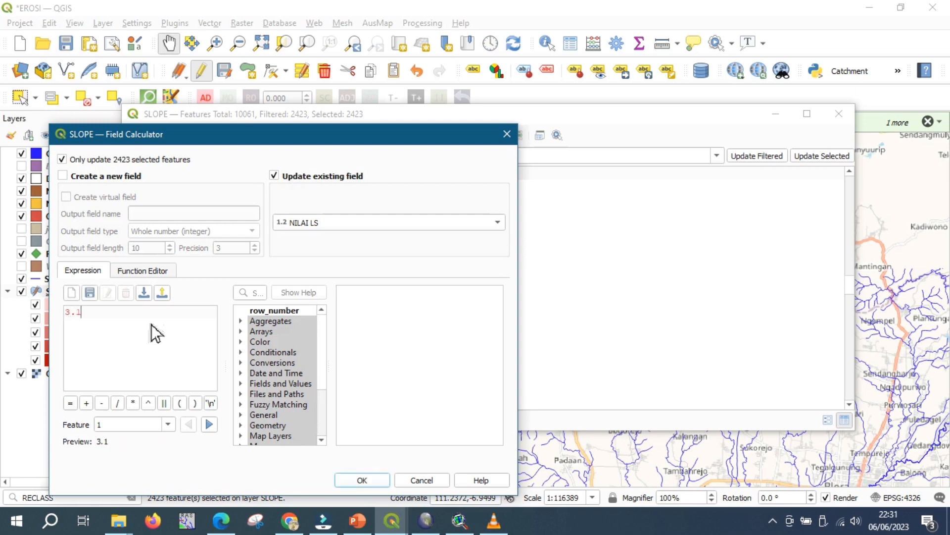
click(361, 480)
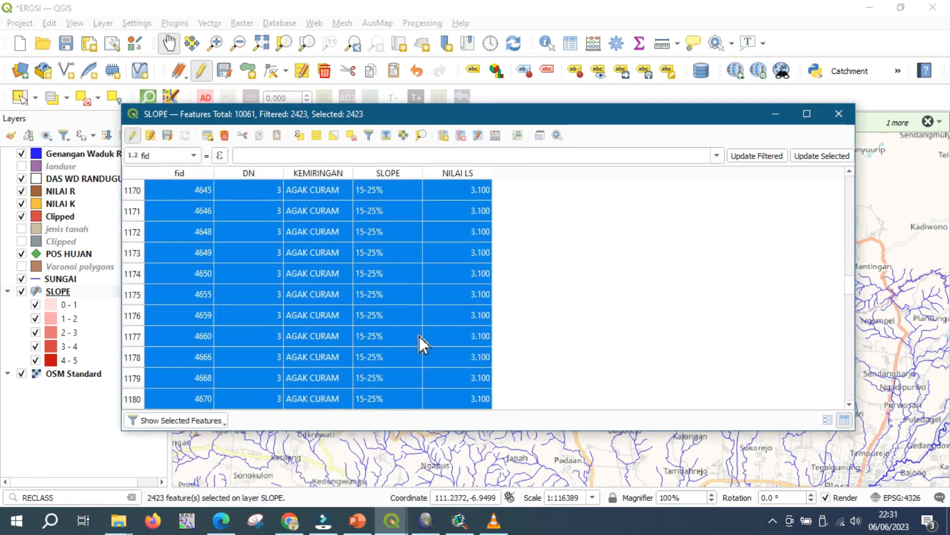
Set the selection expression back to "SLOPE" = '25-40%' and select the matching features again.
mouse_move(391, 520)
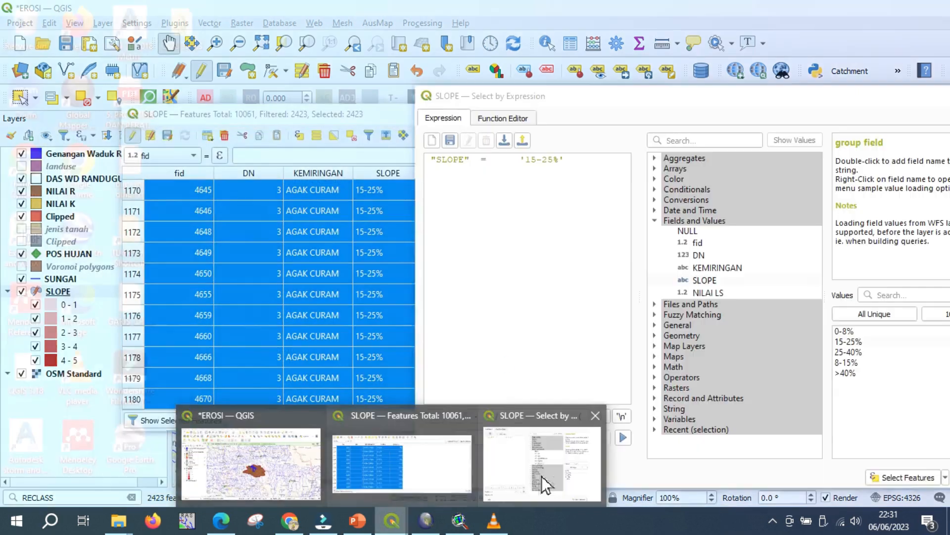
click(542, 477)
key(BackSpace)
key(BackSpace)
key(BackSpace)
key(BackSpace)
key(BackSpace)
key(BackSpace)
key(BackSpace)
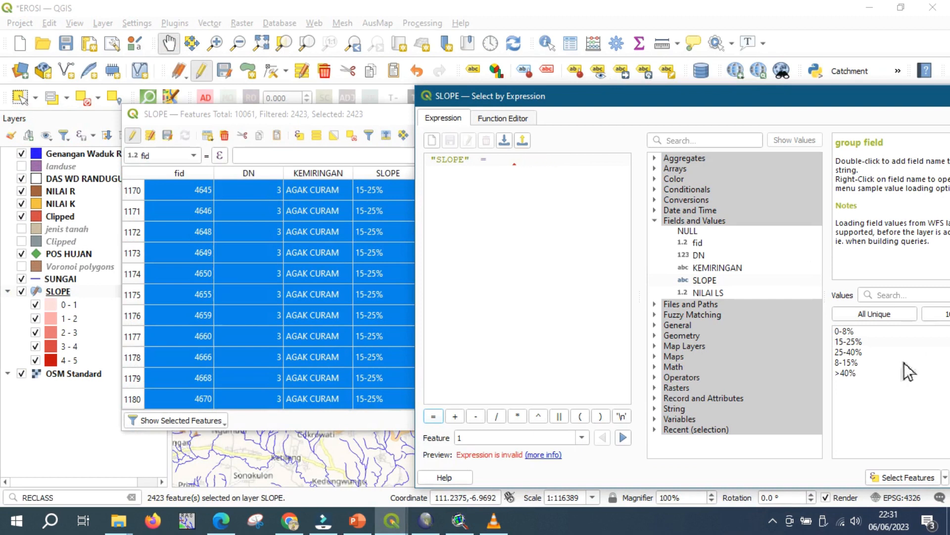
double_click(863, 353)
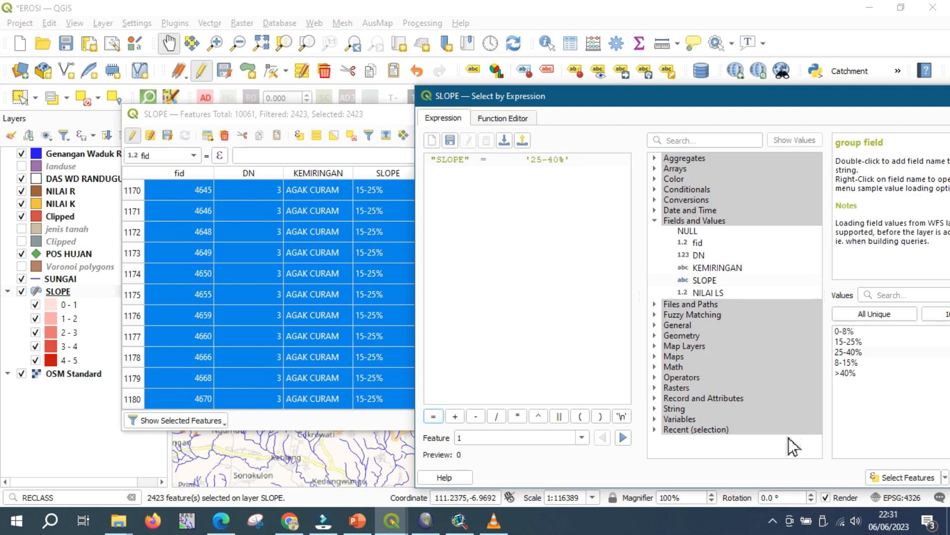
click(887, 480)
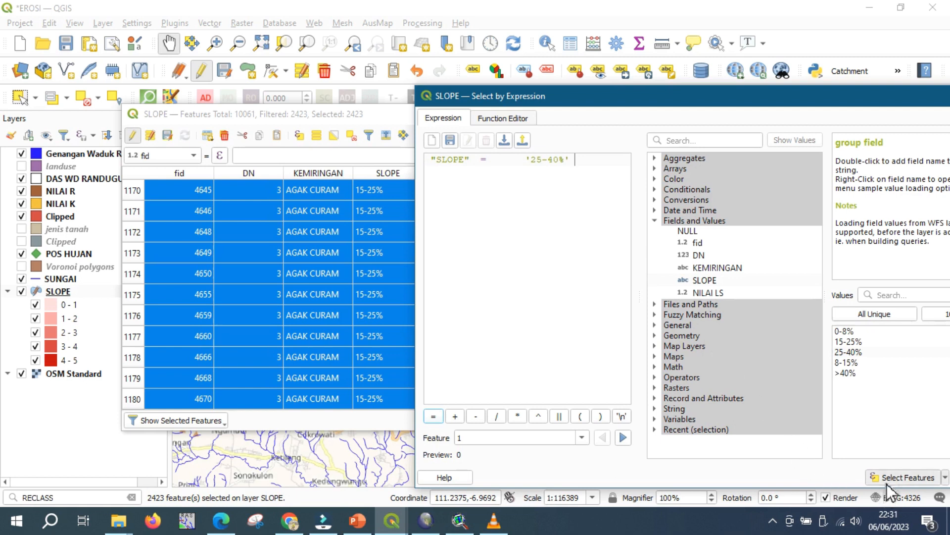
Check the LS rating table in EROSI.pdf and update the existing NILAI LS field to 6.8 for the selected 25-40% features.
drag(386, 115, 345, 115)
click(221, 520)
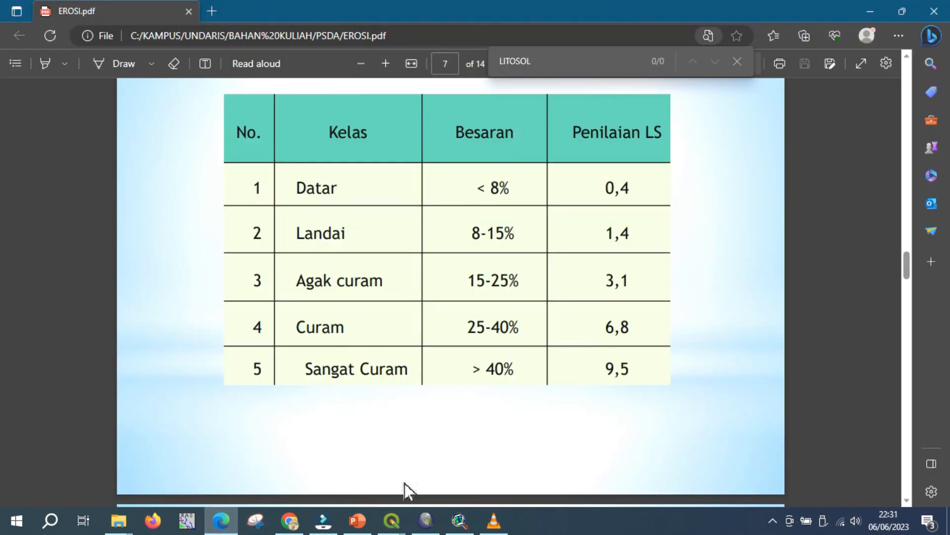
click(230, 524)
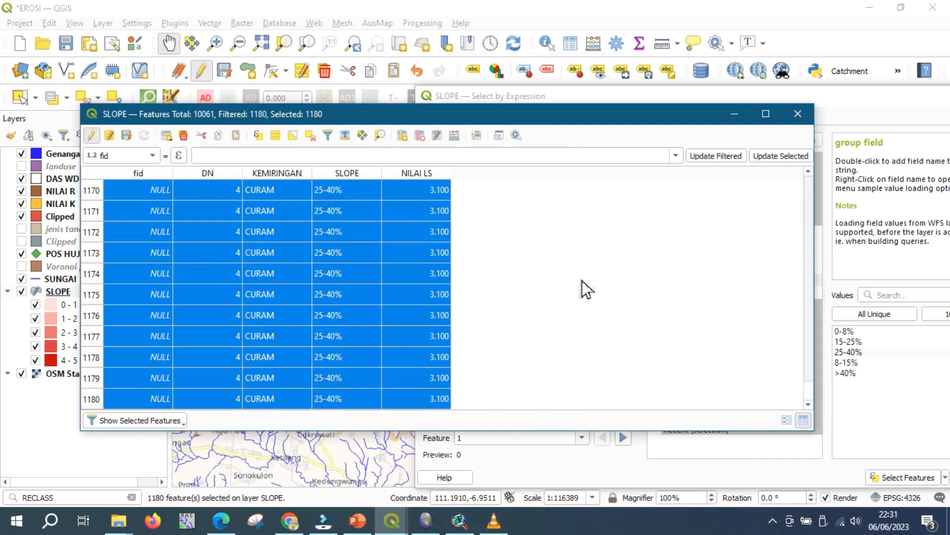
click(461, 136)
click(330, 179)
click(330, 222)
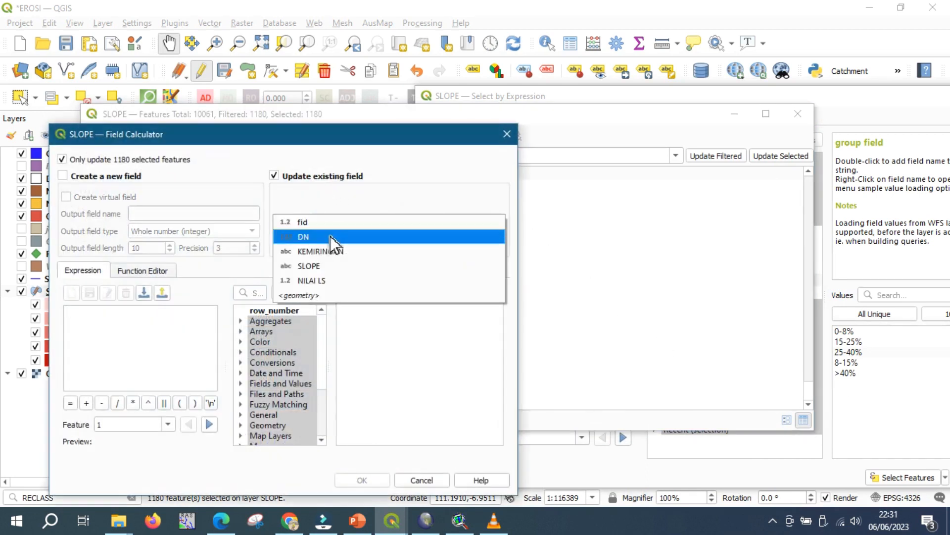
click(331, 281)
text(6.8)
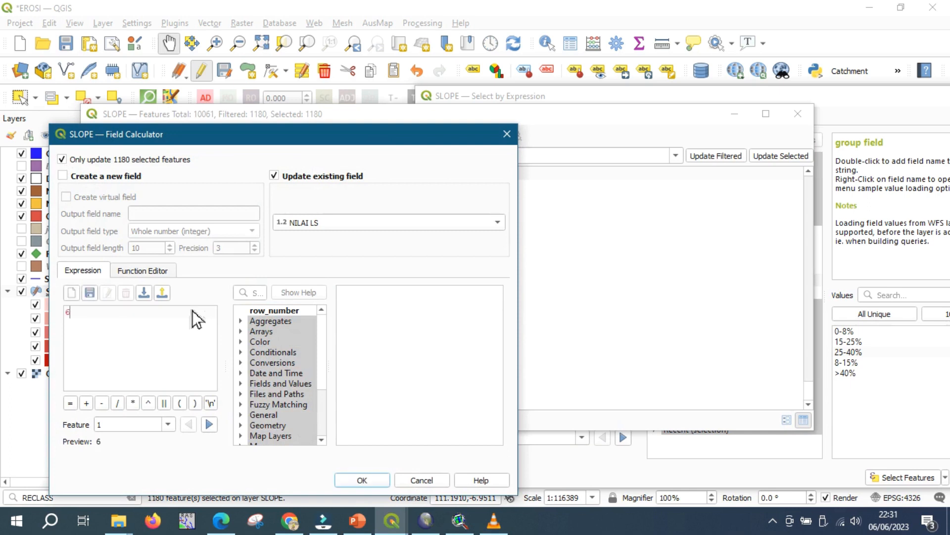
click(384, 483)
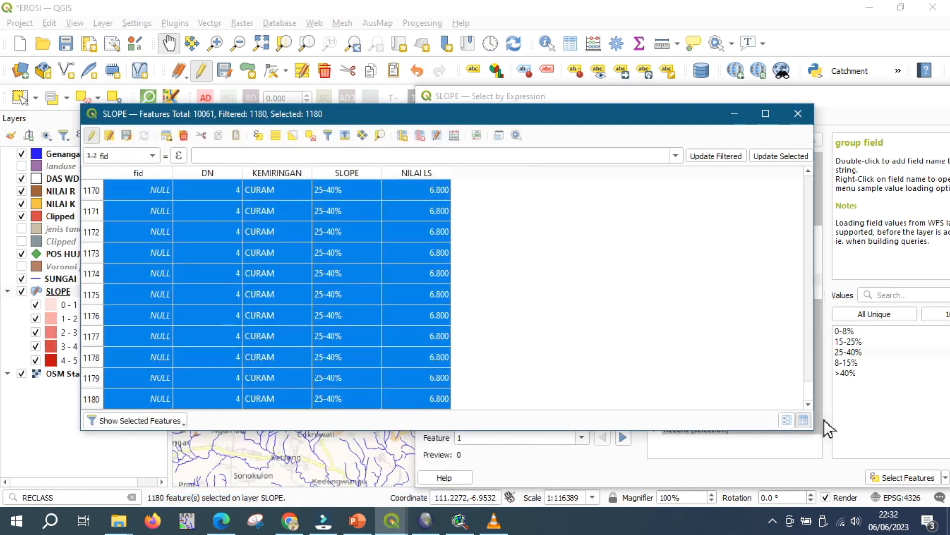
Change the selection expression to "SLOPE" = '>40%' and select the matching features.
click(874, 394)
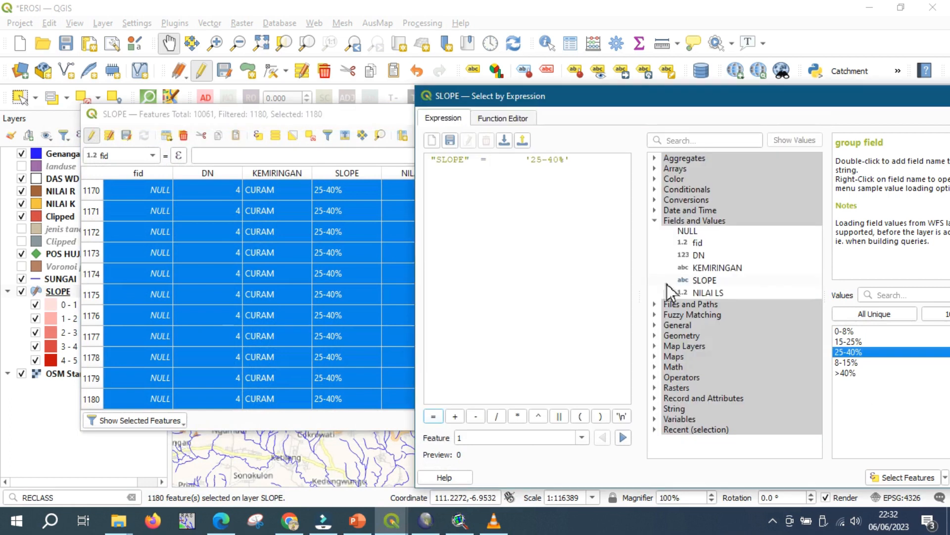
click(595, 177)
key(BackSpace)
key(BackSpace)
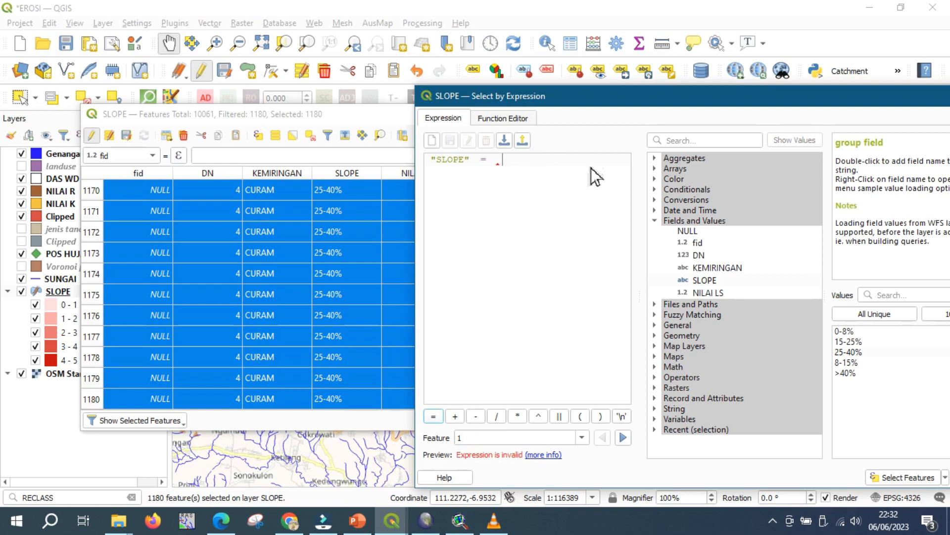
double_click(849, 374)
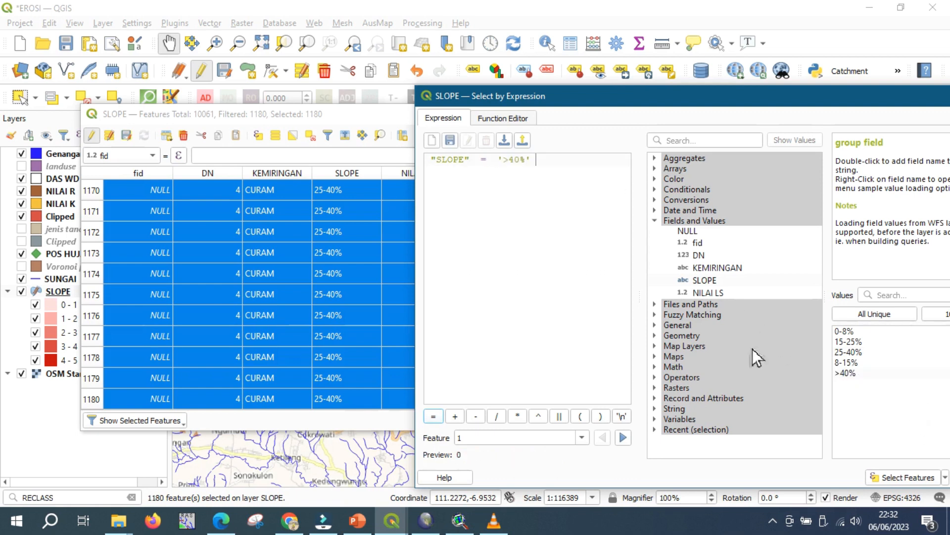
click(915, 477)
Consult the LS rating table in EROSI.pdf and update the existing NILAI LS field to 9.5 for the selected >40% features.
click(364, 115)
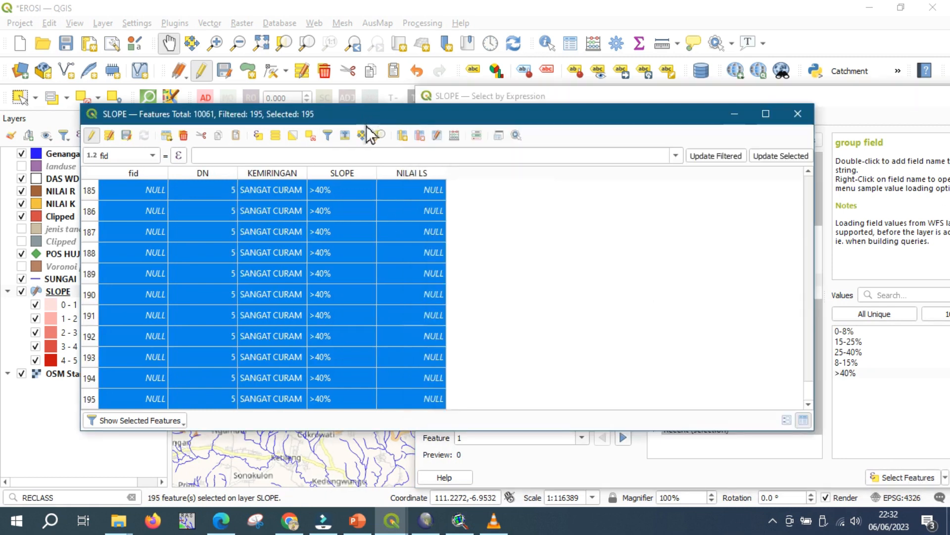
click(227, 520)
click(227, 522)
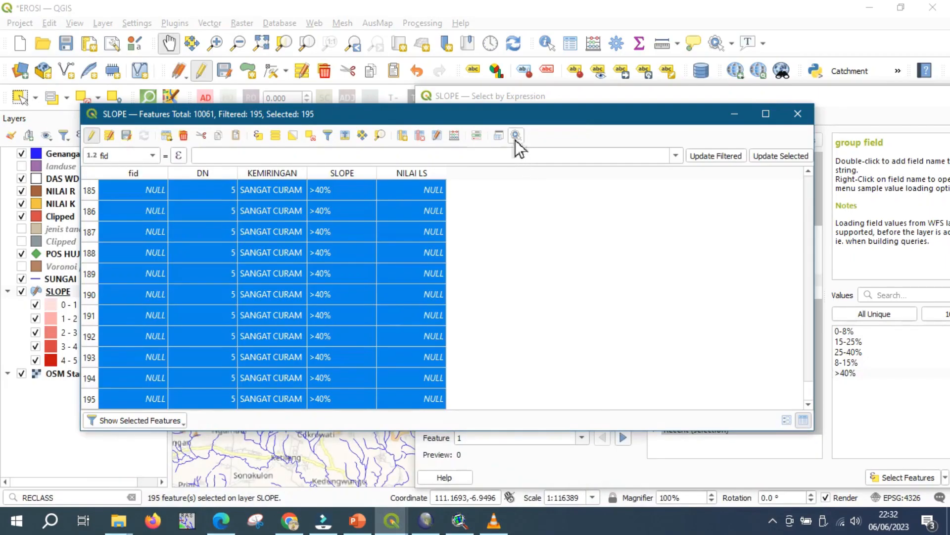
click(462, 138)
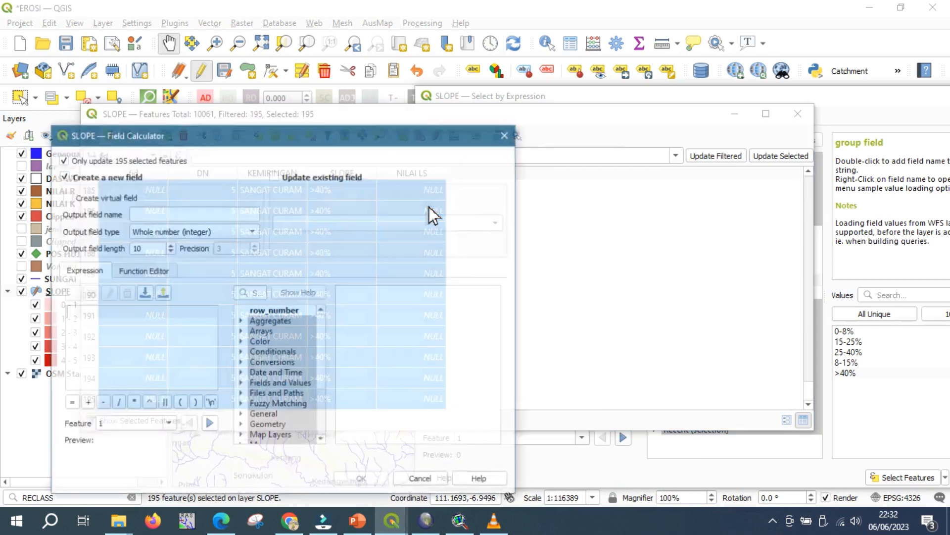
click(331, 181)
click(338, 222)
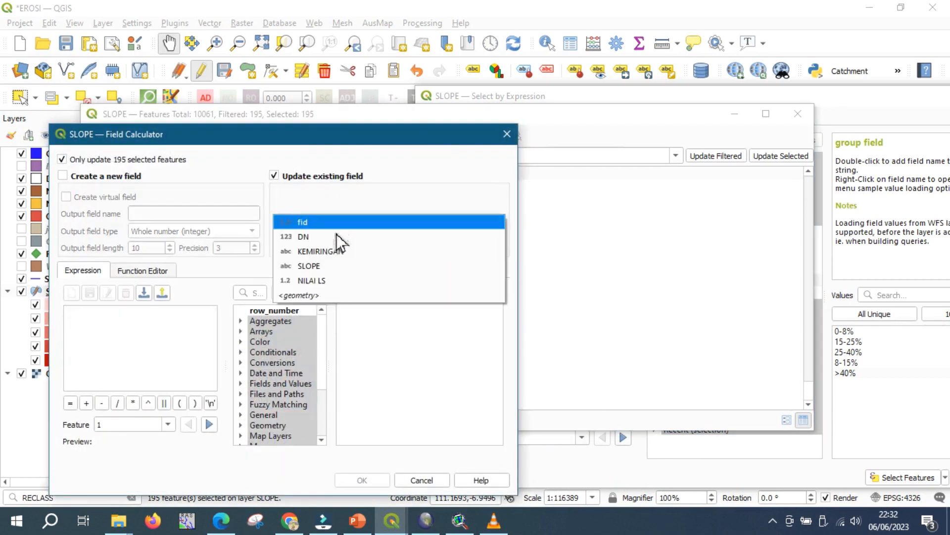
click(322, 281)
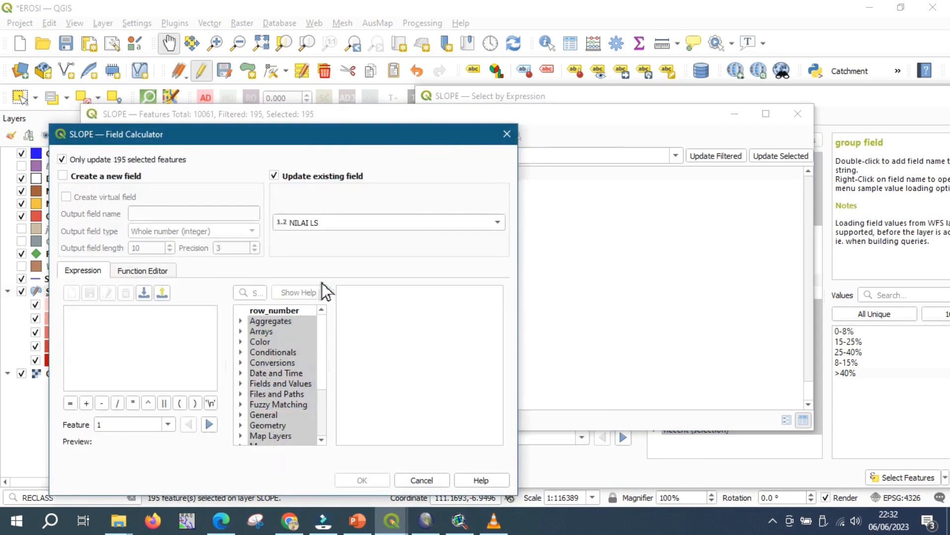
click(193, 352)
text(9.5)
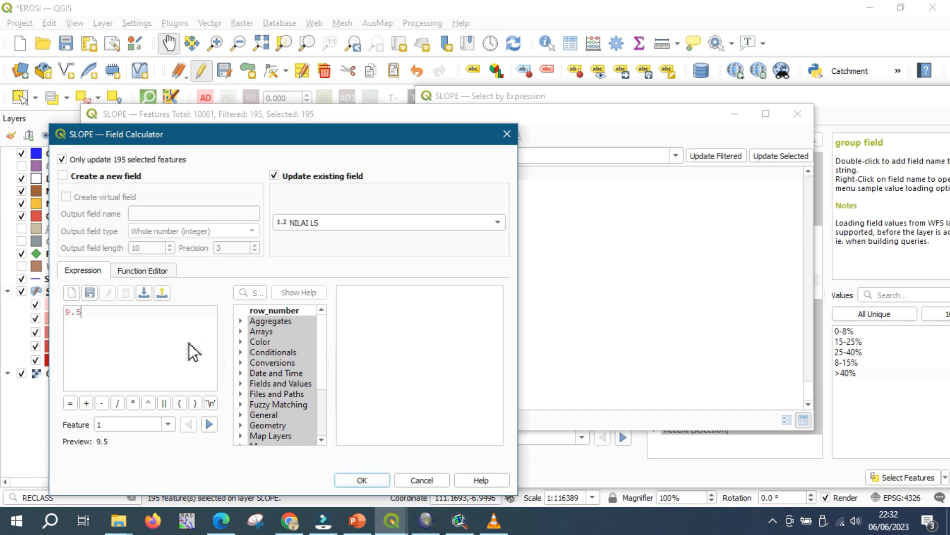
click(363, 481)
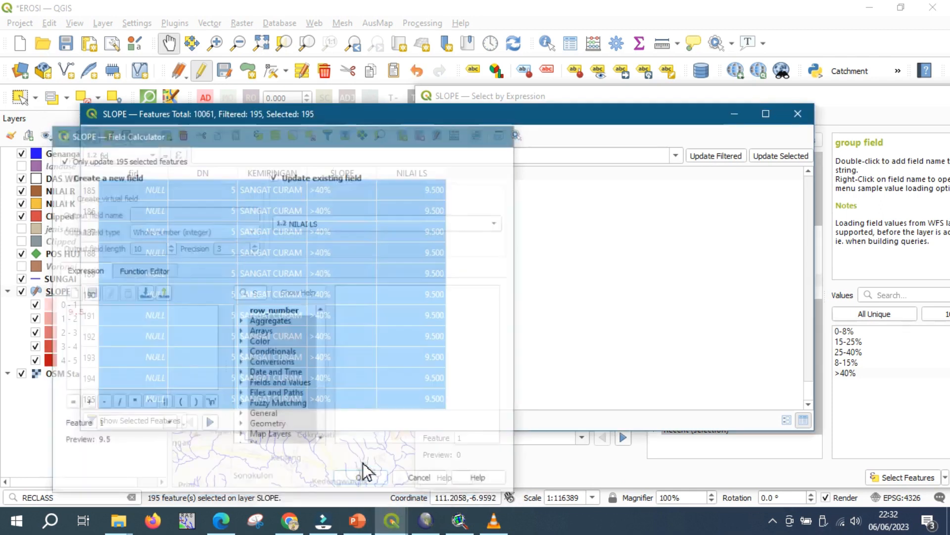
Show all features in the SLOPE attribute table, sort them by DN ascending and review the LS values through the last rows.
click(150, 420)
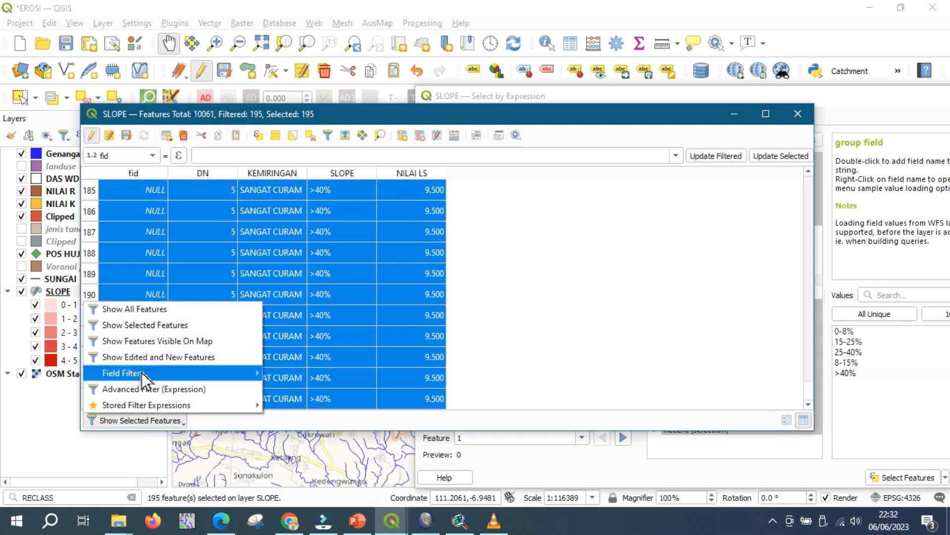
click(140, 313)
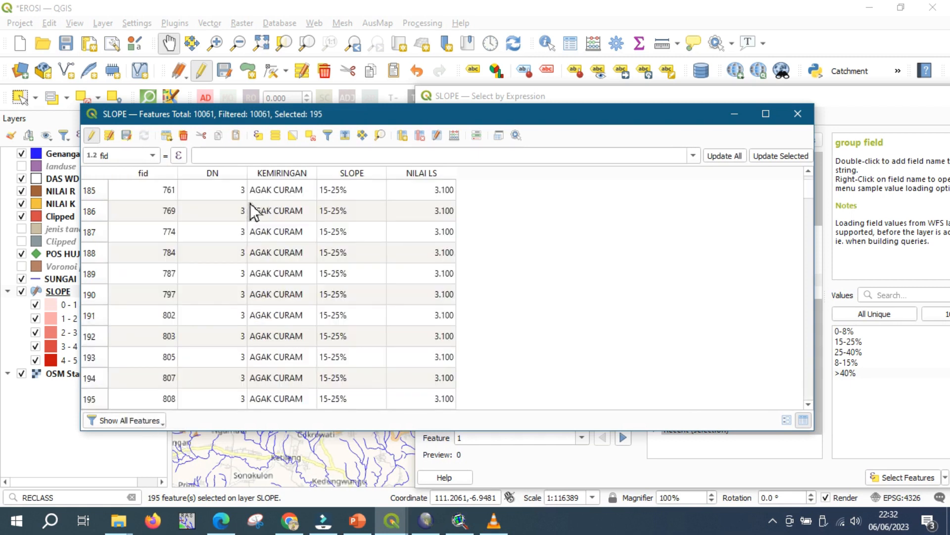
click(238, 175)
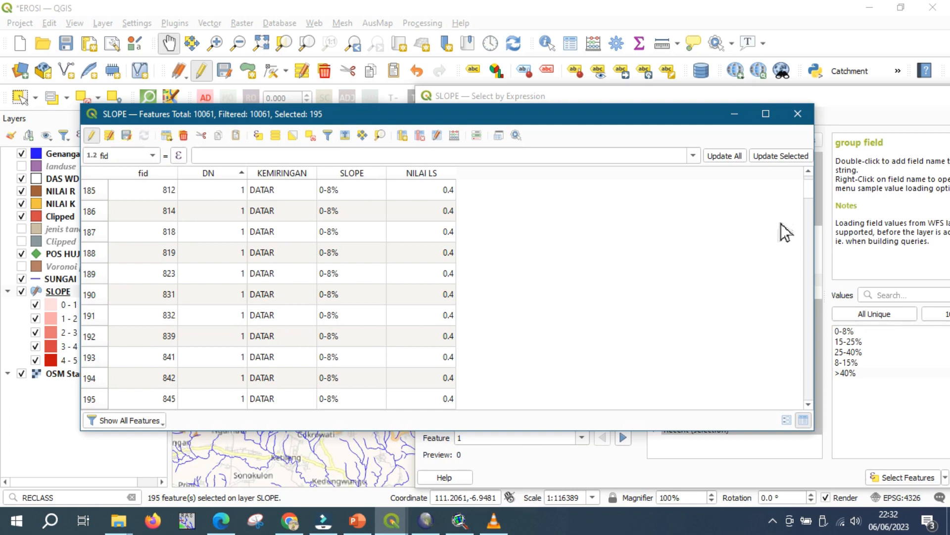
drag(811, 194, 804, 410)
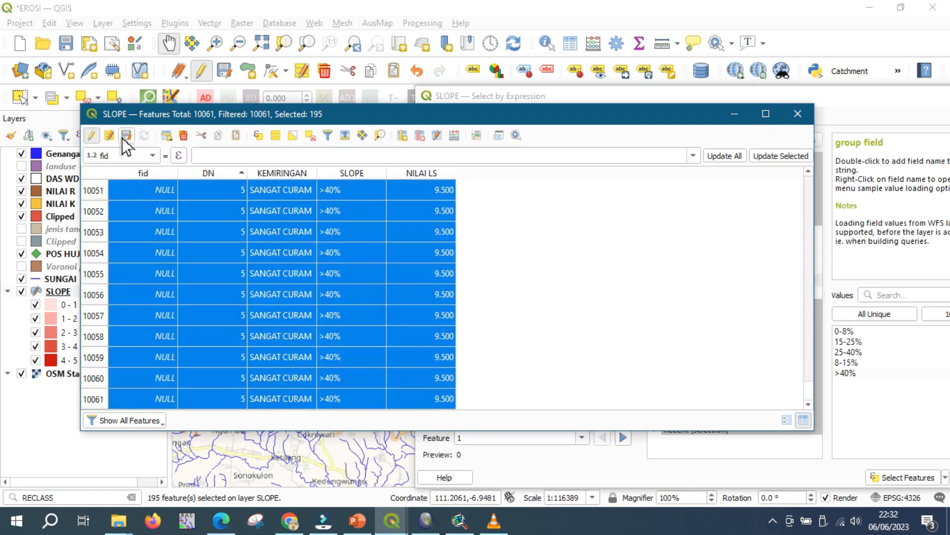
Stop editing the SLOPE layer with its changes saved, and close its attribute table and the expression selection window.
click(91, 135)
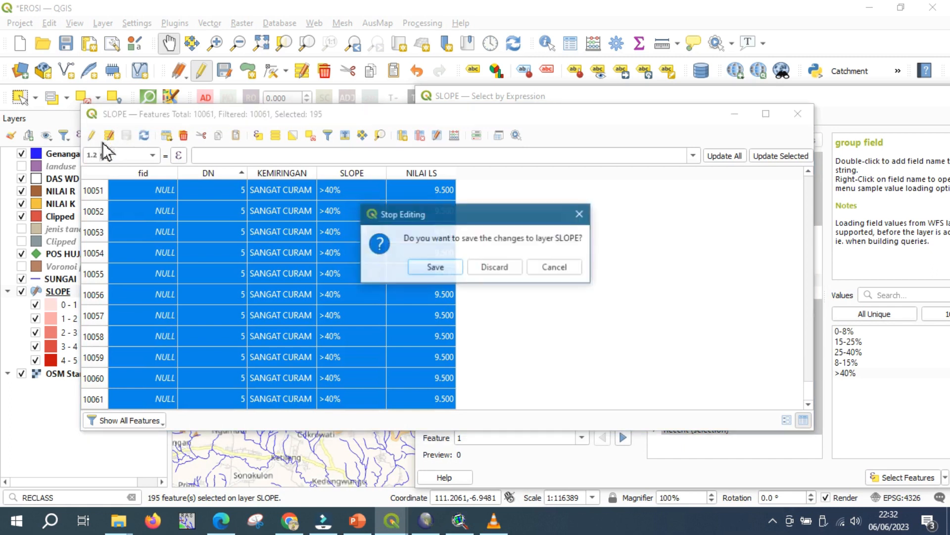
click(432, 271)
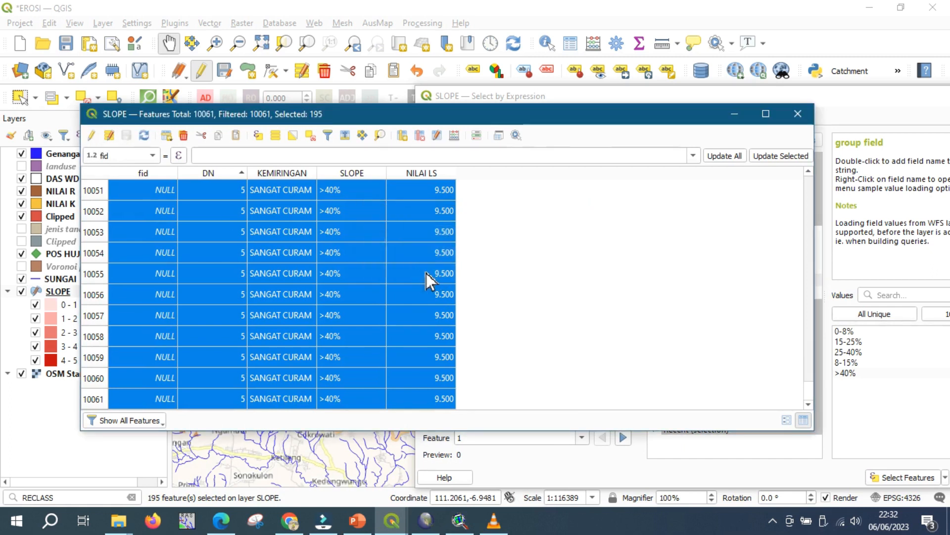
click(798, 114)
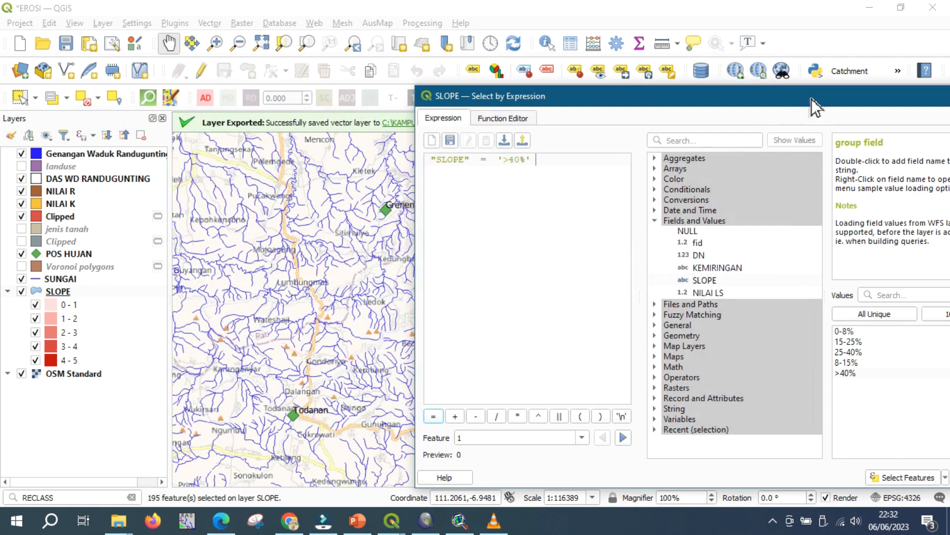
drag(812, 99, 738, 100)
click(928, 95)
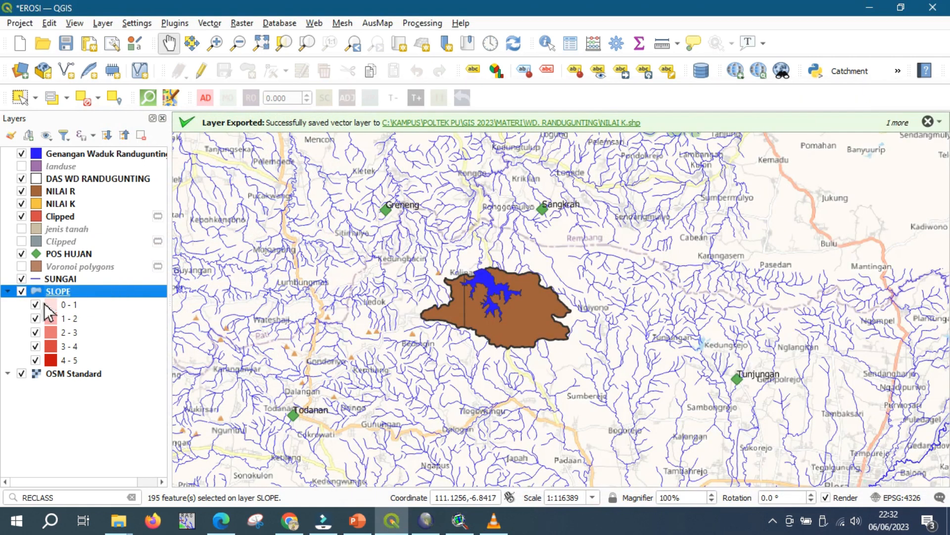
Collapse the SLOPE layer's legend and rename the layer as NILAI LS.
click(8, 291)
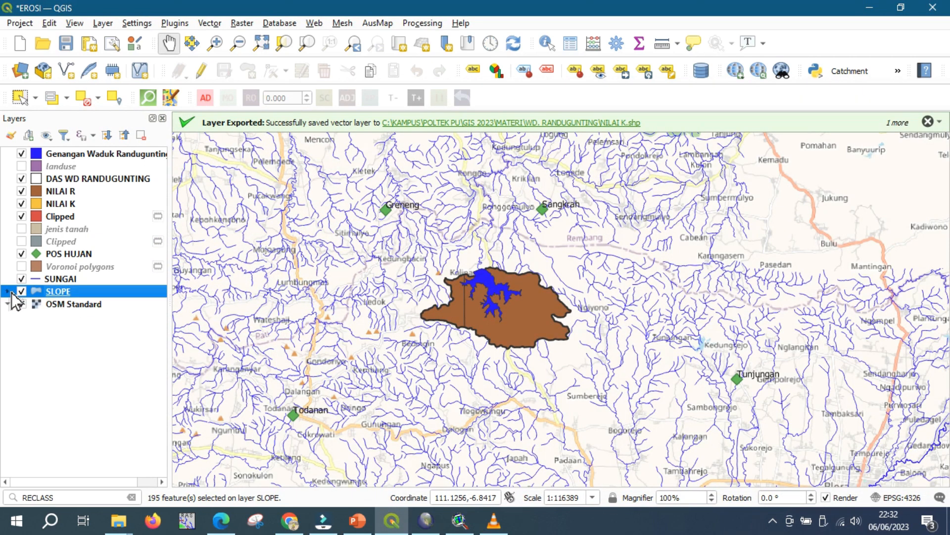
double_click(72, 293)
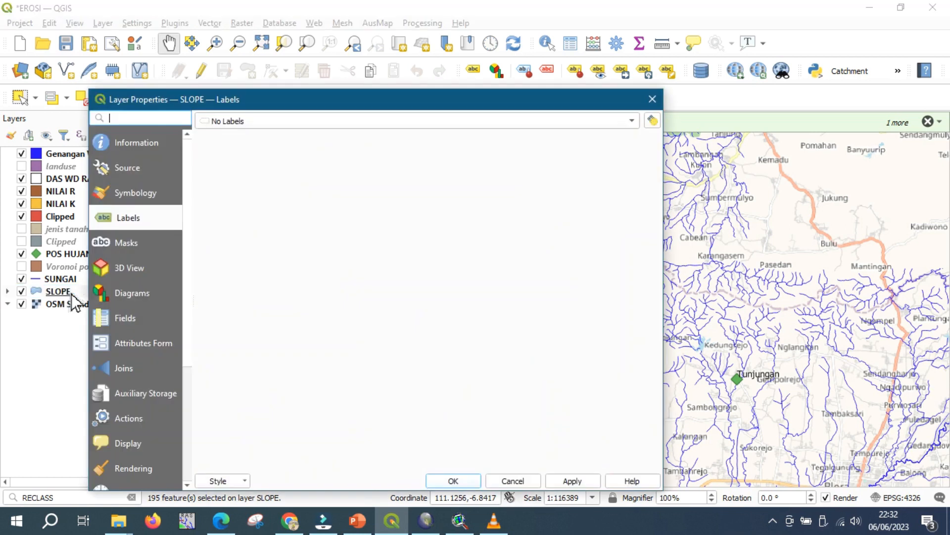
click(653, 100)
right_click(79, 295)
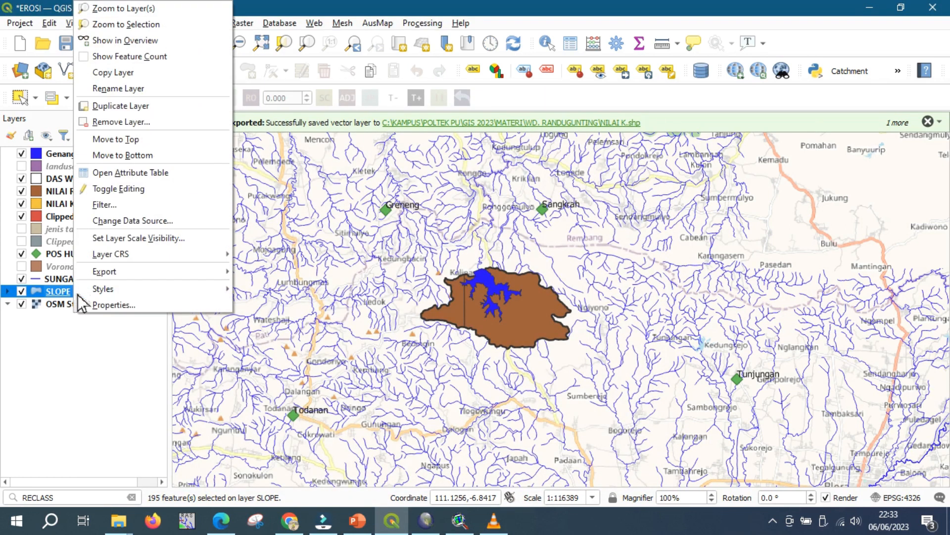
click(143, 89)
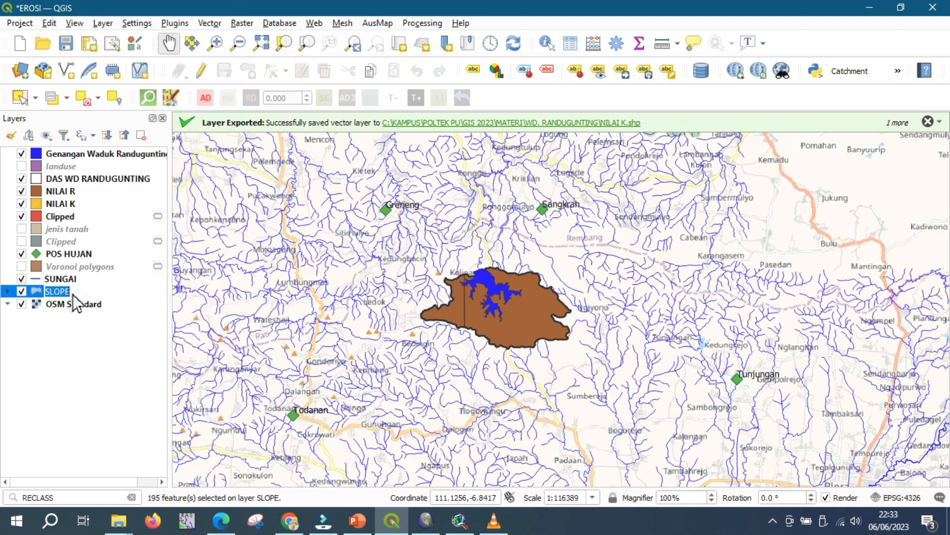
text(n)
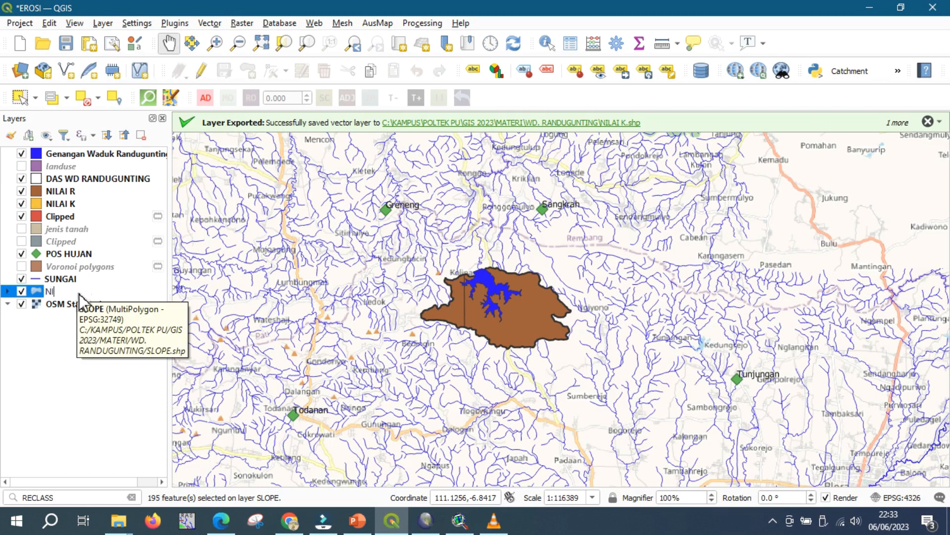
click(47, 331)
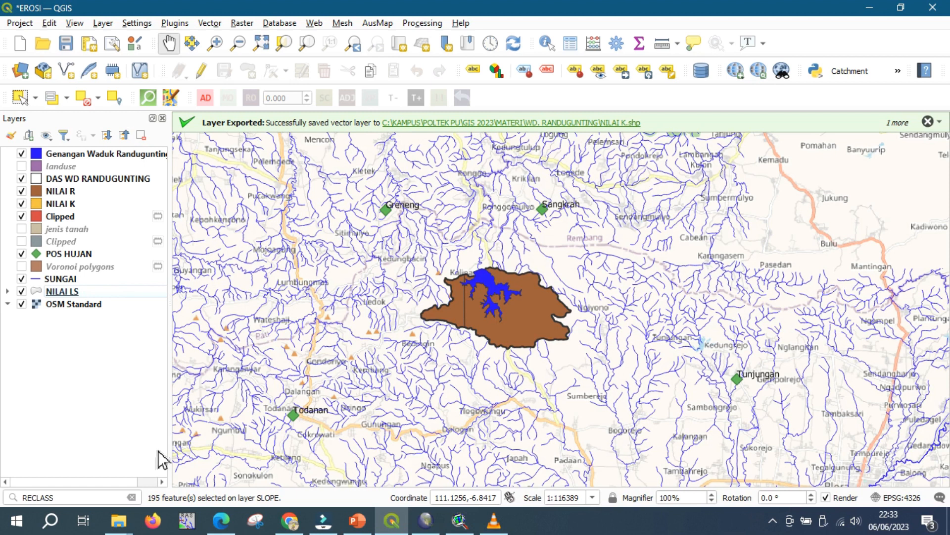
Review the cover crop factor (C) table on page 8 of EROSI.pdf.
click(221, 520)
scroll(386, 282, down, 7)
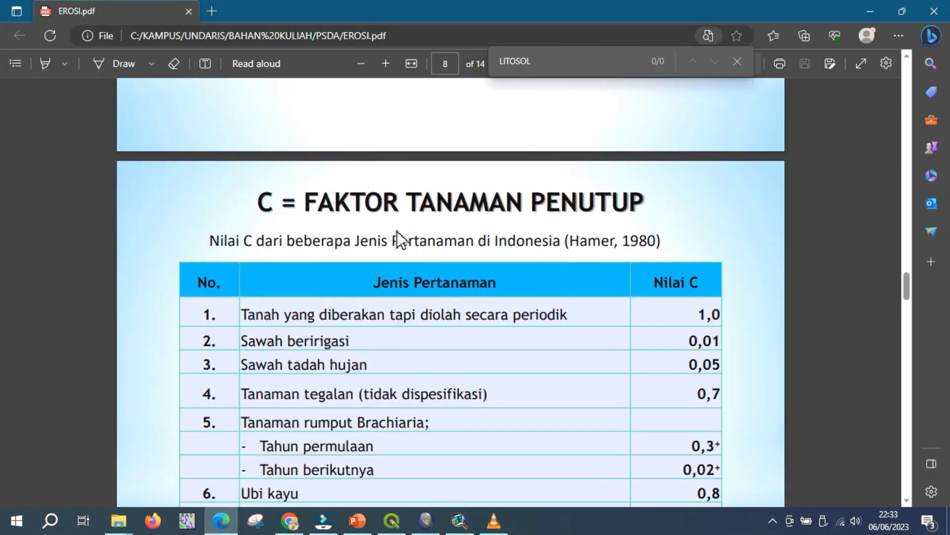
scroll(397, 231, down, 2)
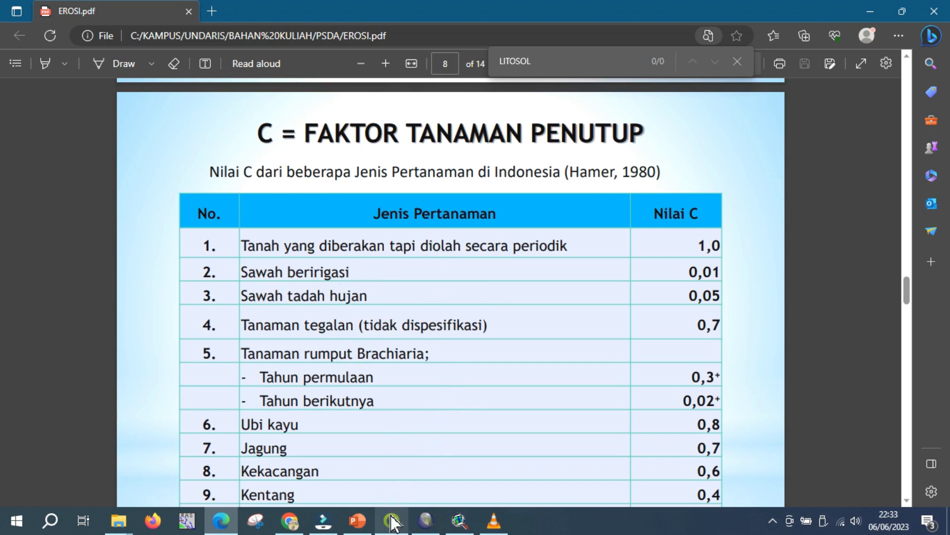
Return to QGIS and turn on the landuse layer, showing the Randugunting catchment close up.
click(394, 489)
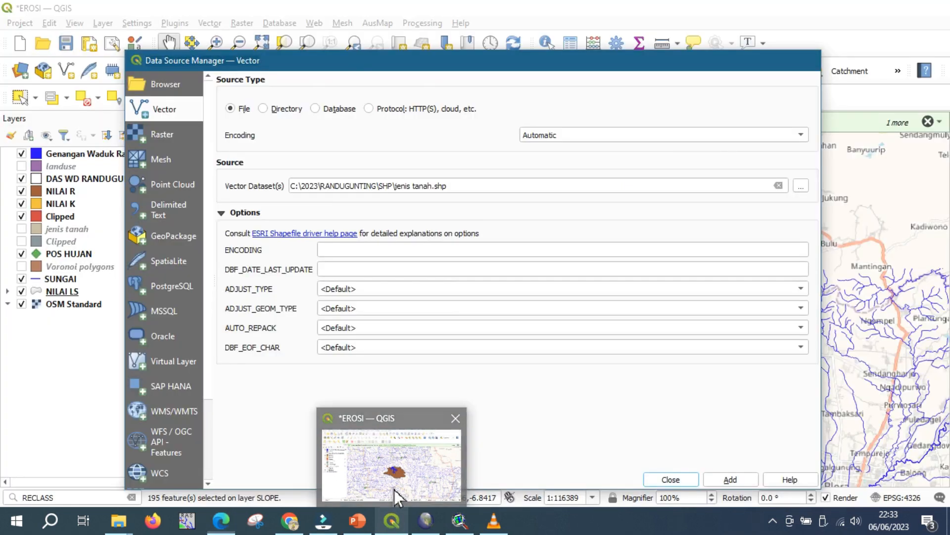
click(394, 489)
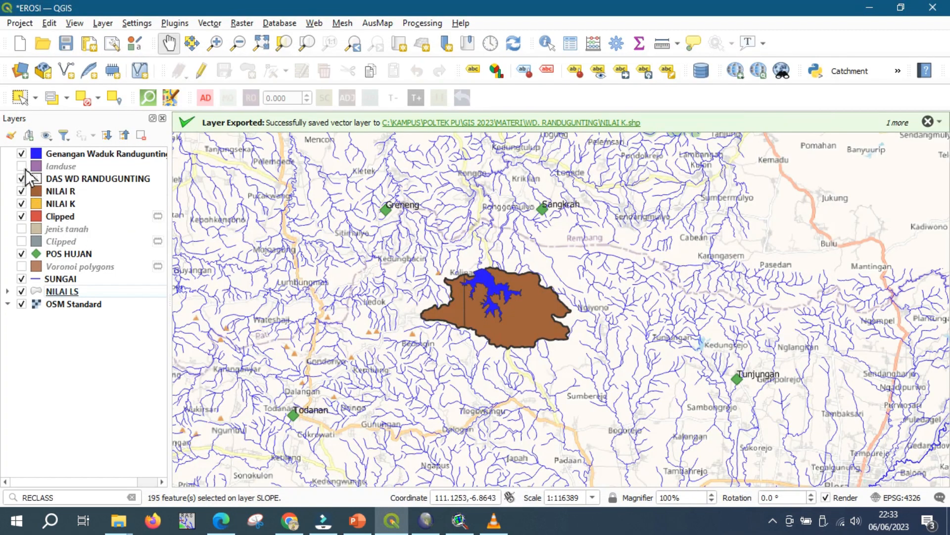
click(21, 166)
scroll(472, 303, up, 2)
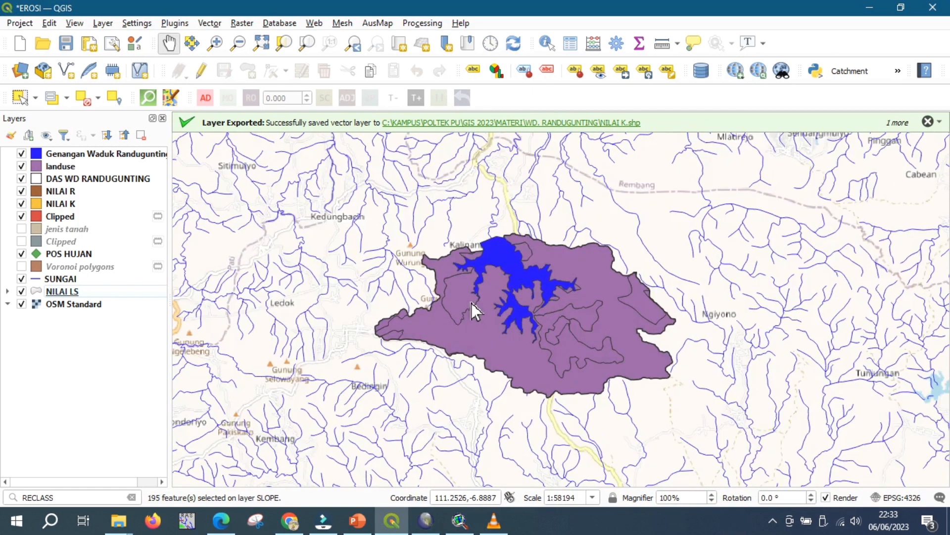
drag(616, 283, 598, 251)
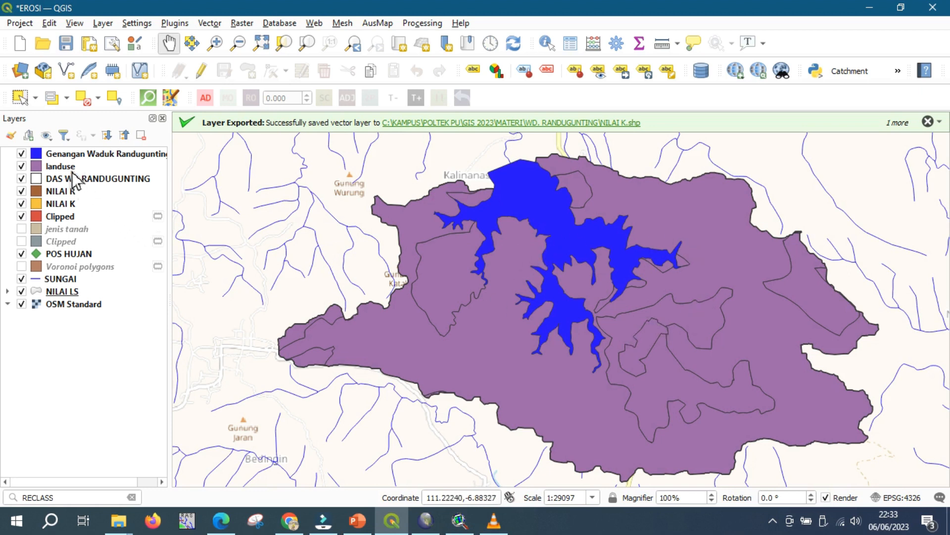
Open the landuse layer's attribute table, widen the LANDUSE column and look through the land-use classes.
right_click(71, 168)
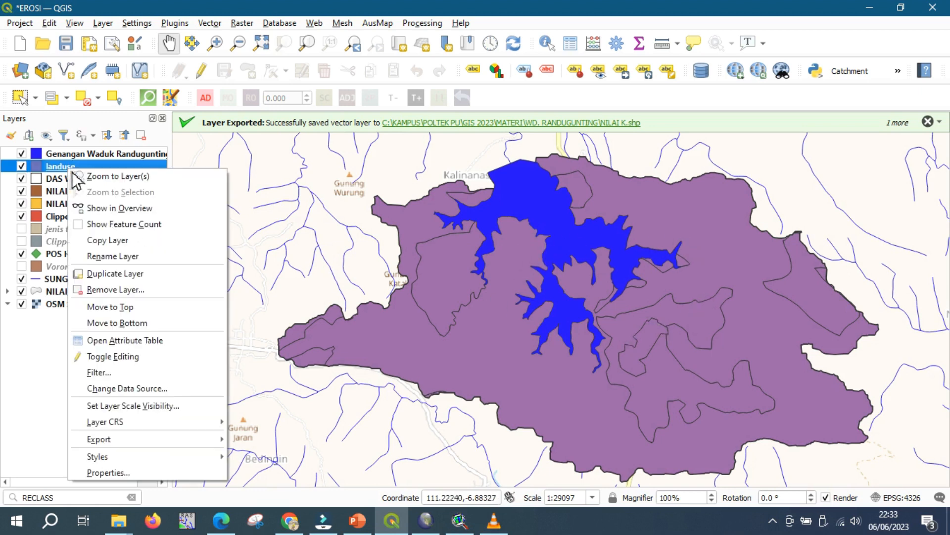
click(153, 340)
drag(165, 157, 198, 158)
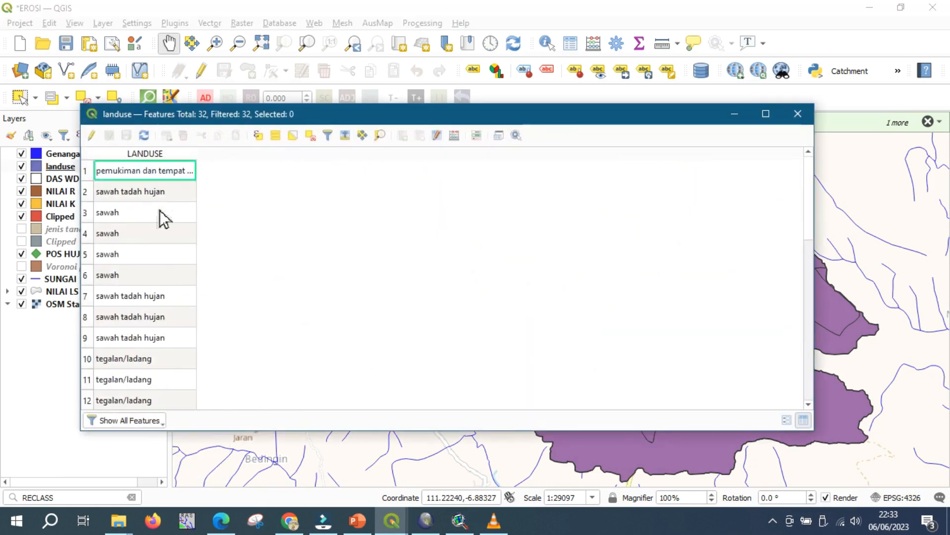
scroll(164, 217, down, 1)
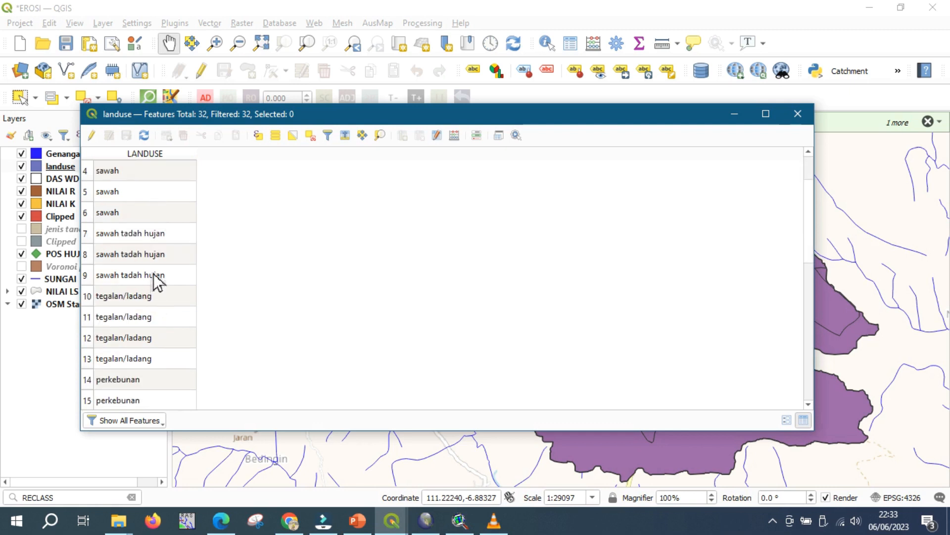
scroll(156, 345, down, 5)
scroll(156, 345, up, 7)
Start editing the landuse layer and add a decimal number (real) field named NILAI C with length 10 and precision 3.
click(94, 139)
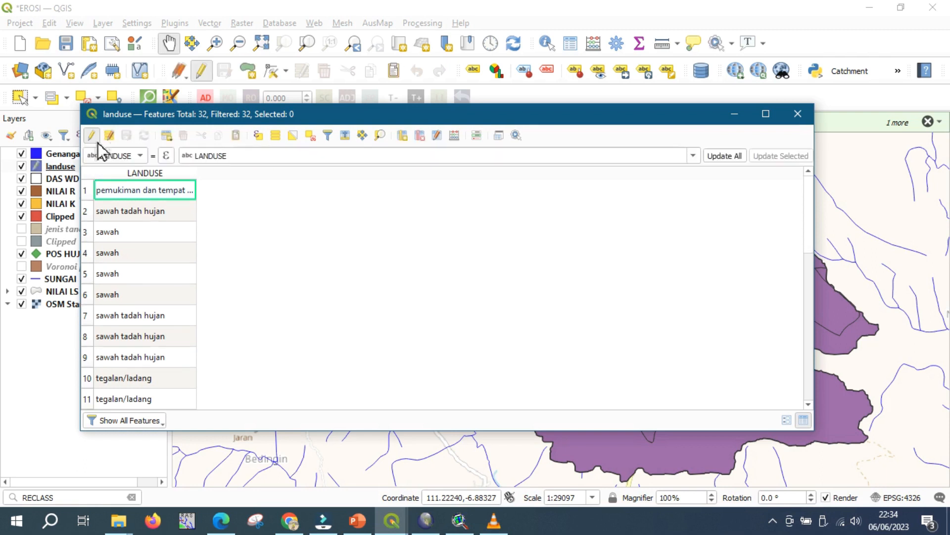
click(408, 140)
text(NI)
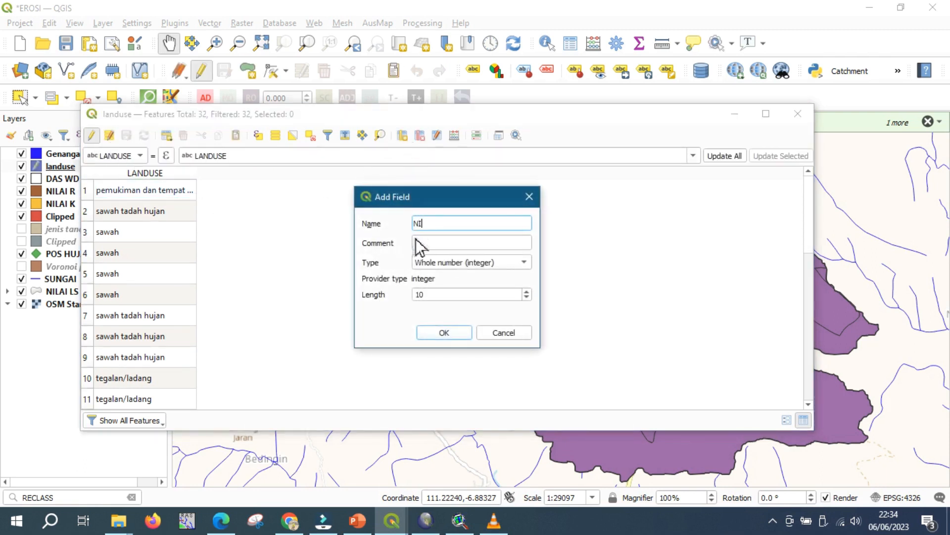
text(LAI C)
click(459, 267)
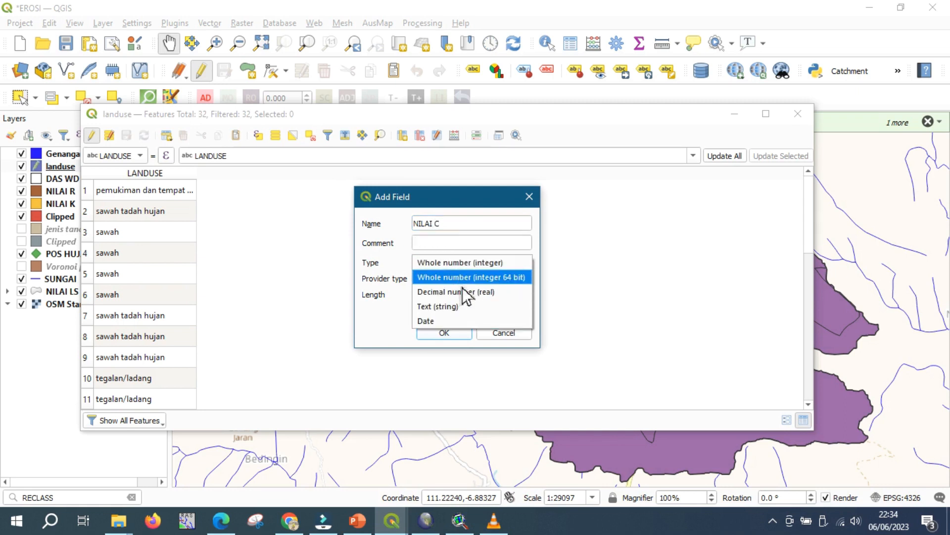
click(463, 292)
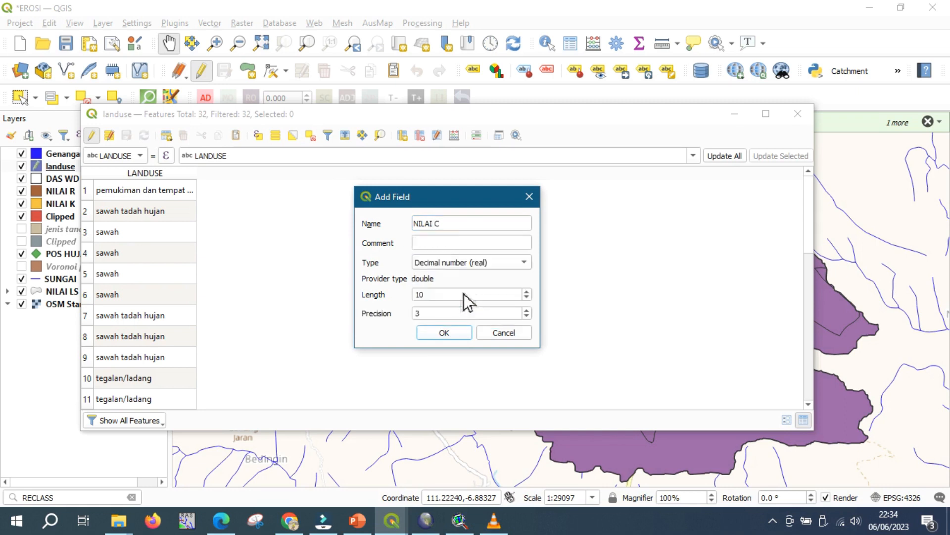
click(444, 333)
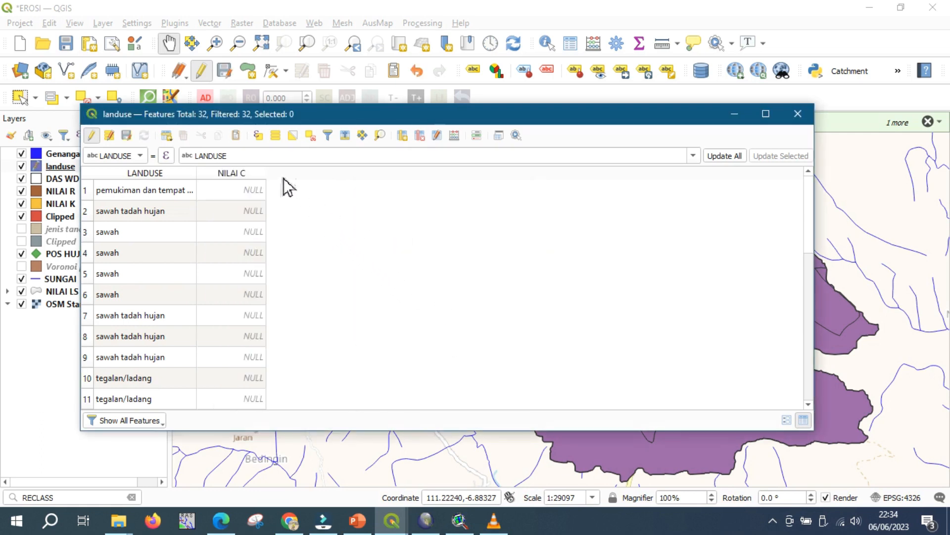
Select the landuse features by the expression "LANDUSE" = 'pemukiman dan tempat kegi' and show only the selected rows in the attribute table.
click(259, 138)
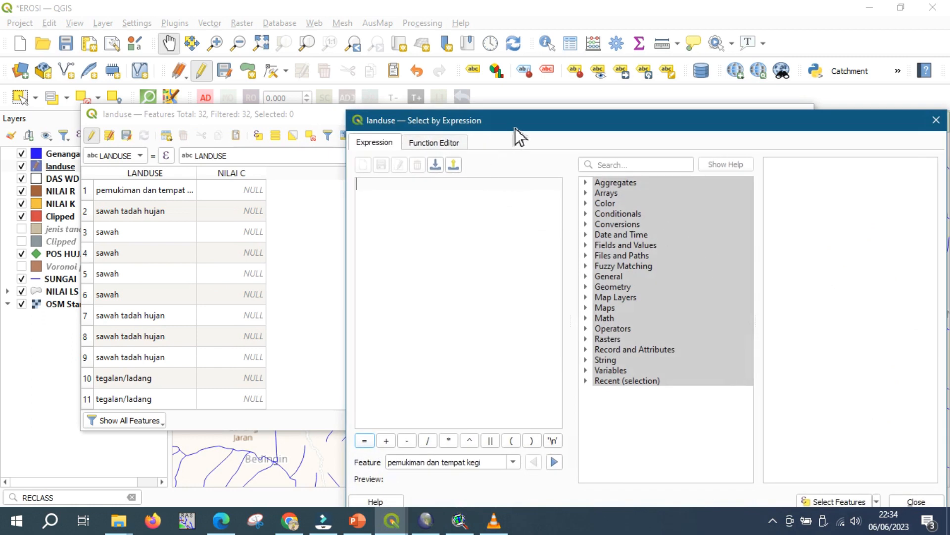
drag(516, 118, 494, 100)
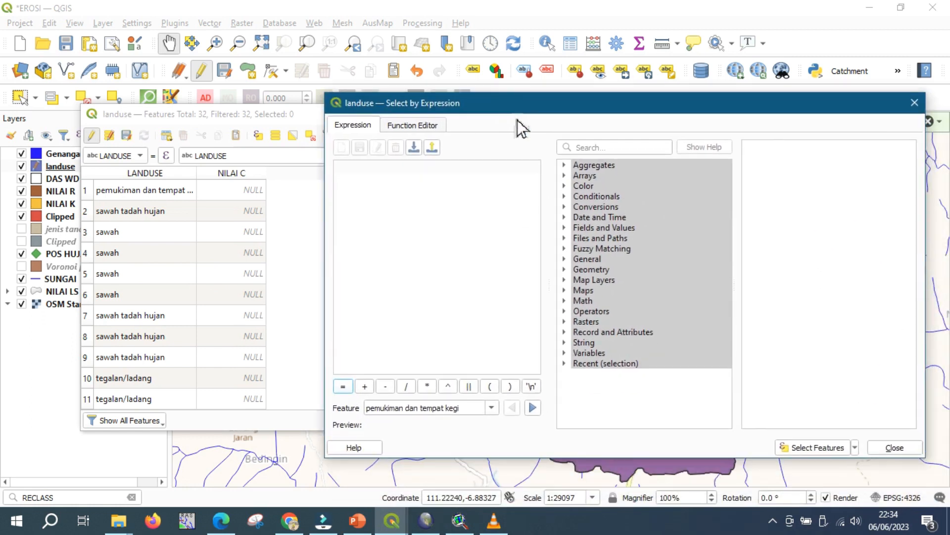
click(569, 228)
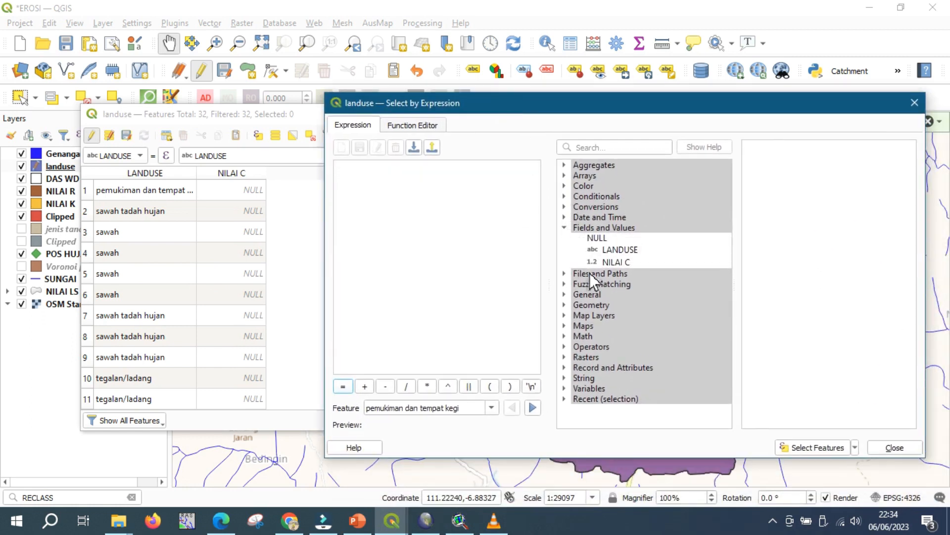
double_click(610, 252)
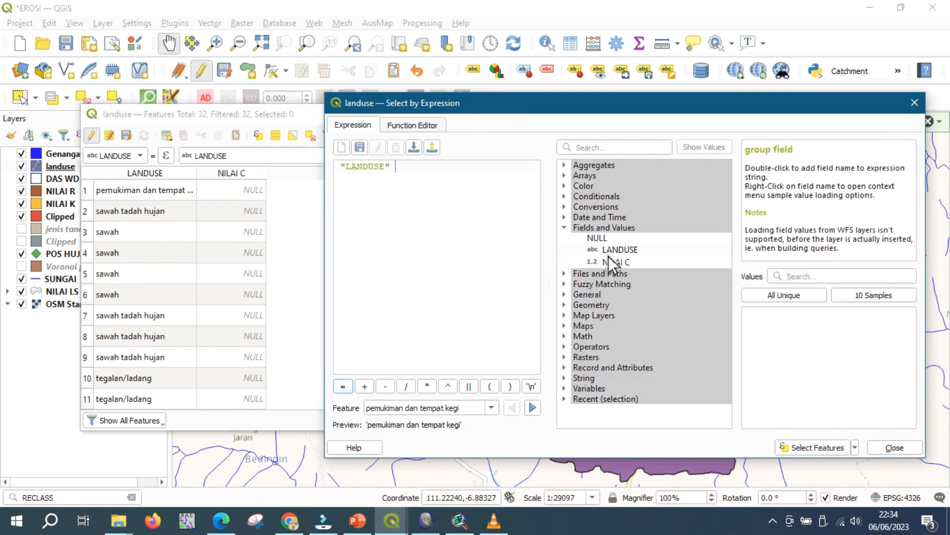
click(344, 388)
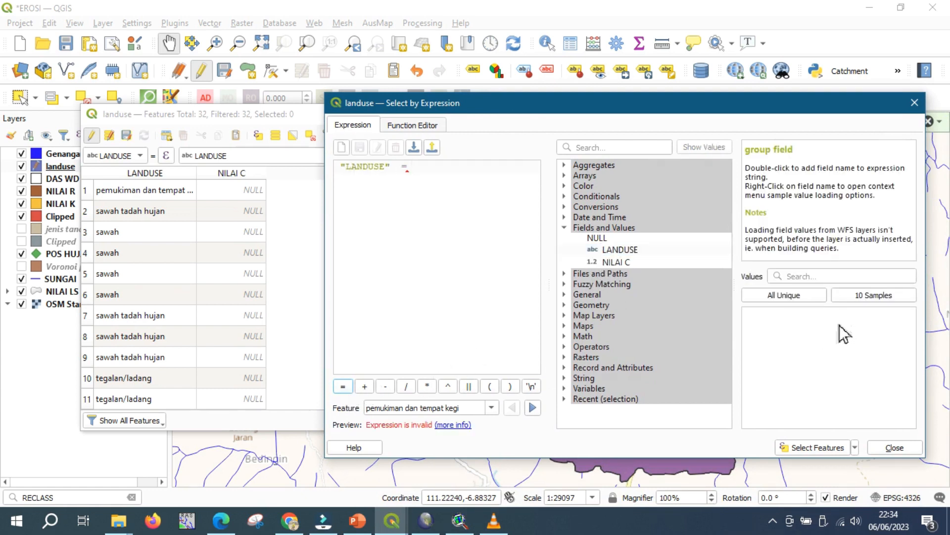
click(792, 297)
double_click(783, 314)
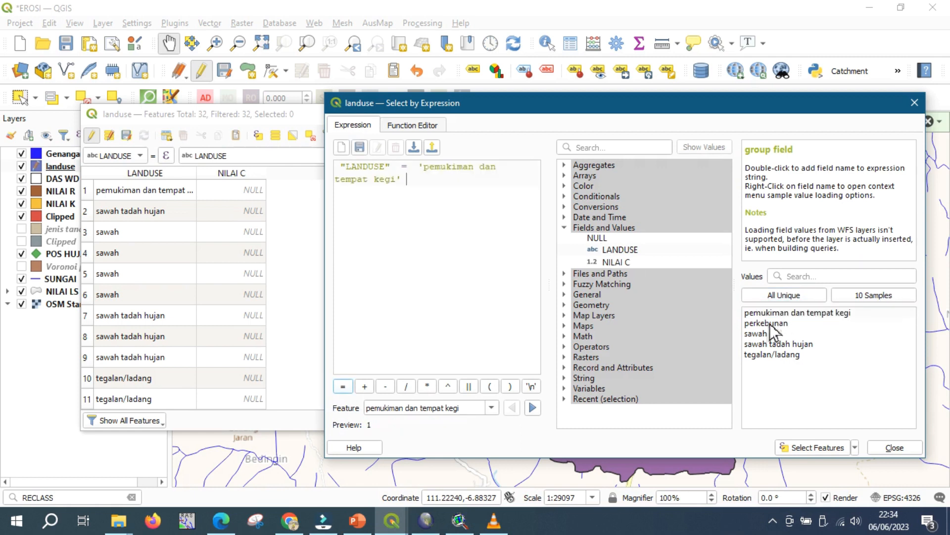
click(809, 448)
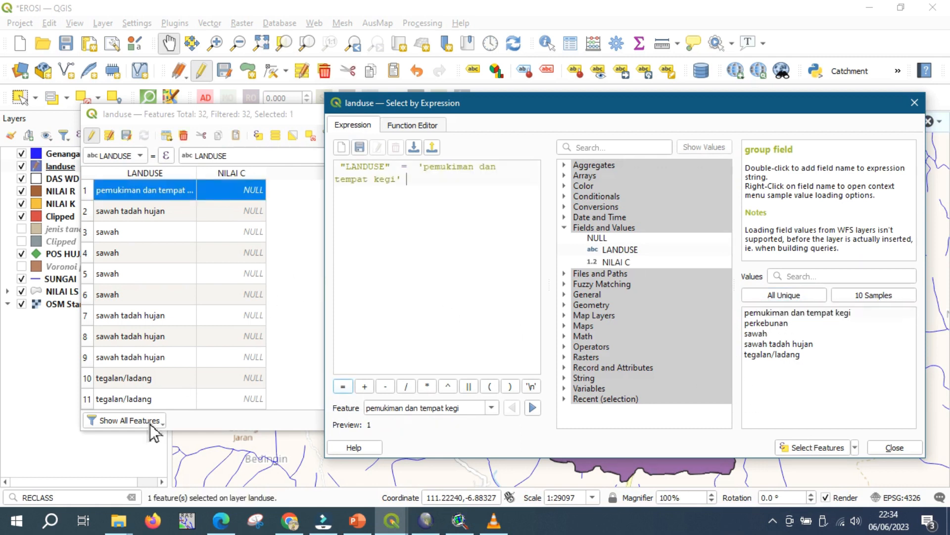
click(150, 422)
click(153, 326)
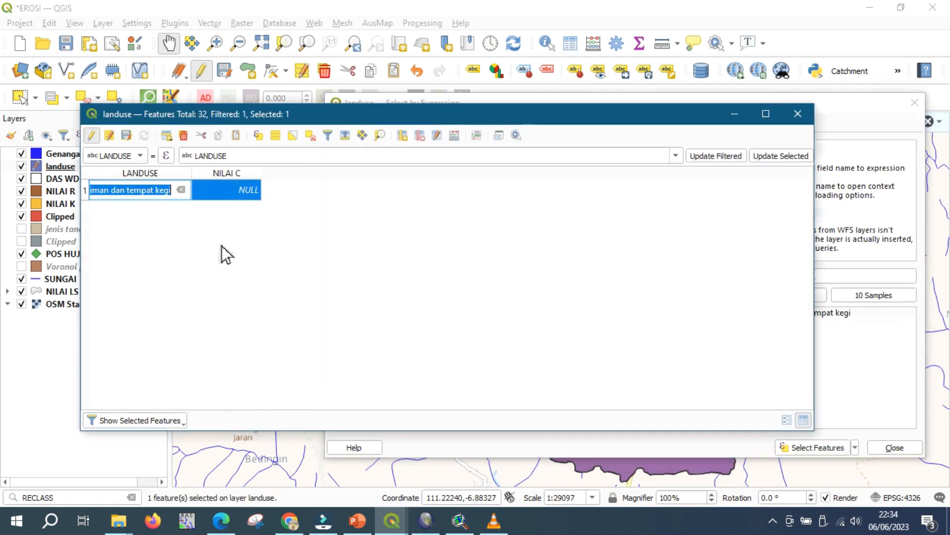
Switch to EROSI.pdf in the browser and look through the C factor tables on pages 8 to 11 for a settlement value.
click(221, 520)
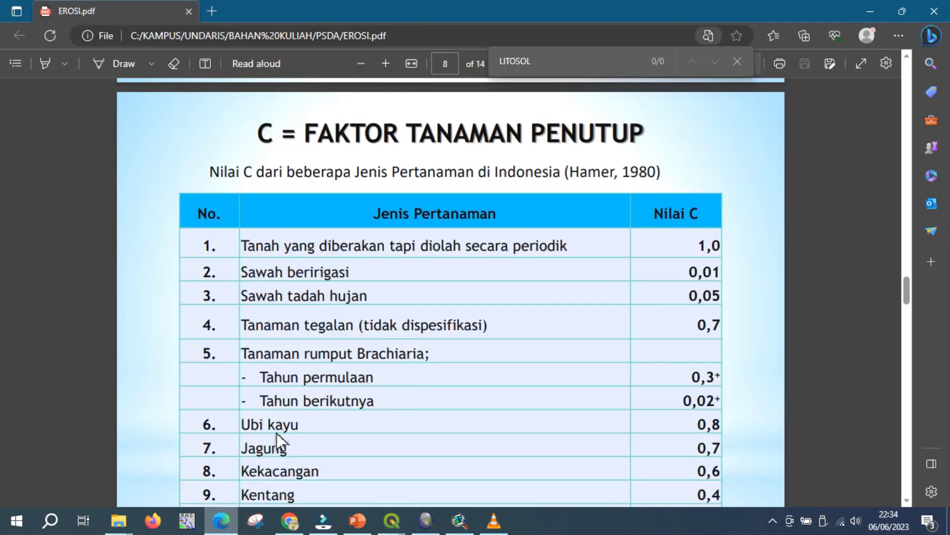
scroll(345, 327, down, 1)
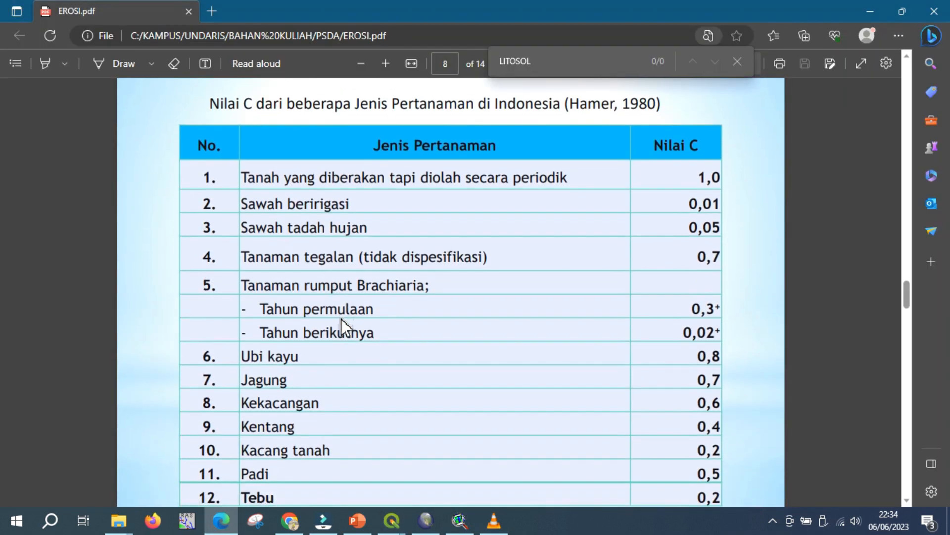
scroll(345, 326, down, 5)
scroll(342, 319, down, 3)
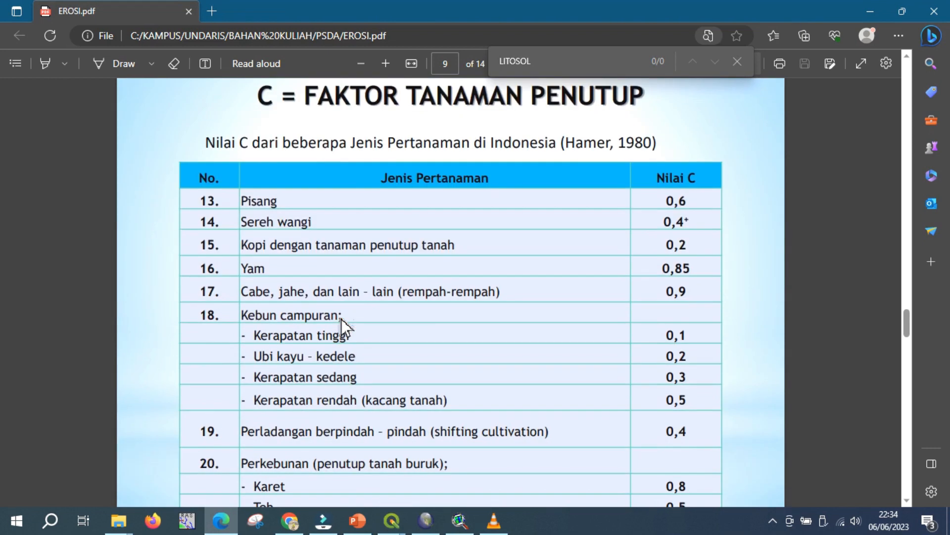
scroll(341, 321, down, 2)
scroll(341, 320, down, 4)
scroll(341, 319, down, 8)
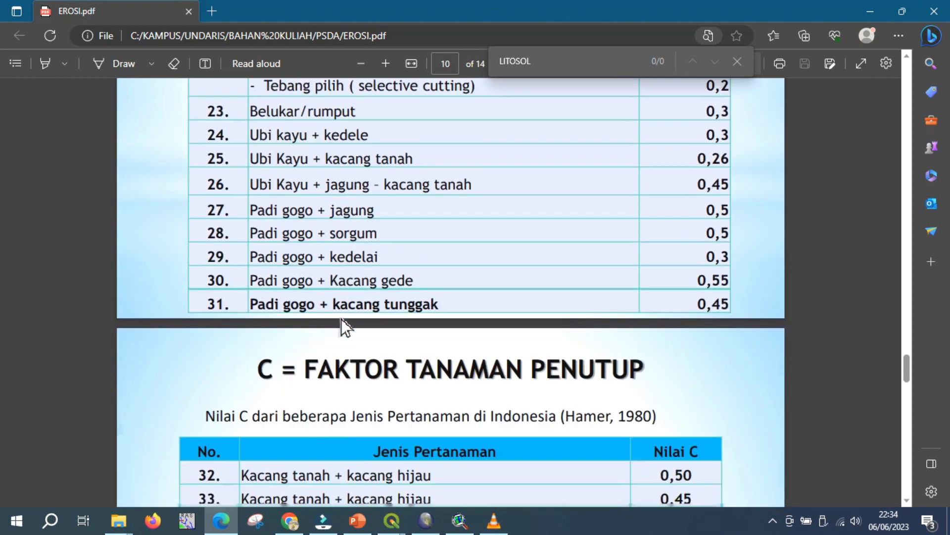
scroll(341, 319, down, 3)
scroll(340, 319, down, 4)
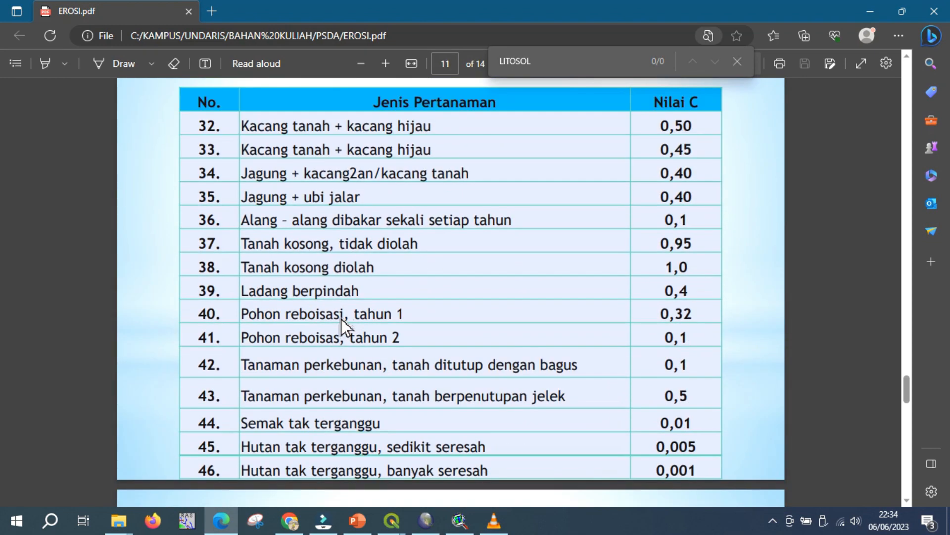
scroll(341, 319, down, 1)
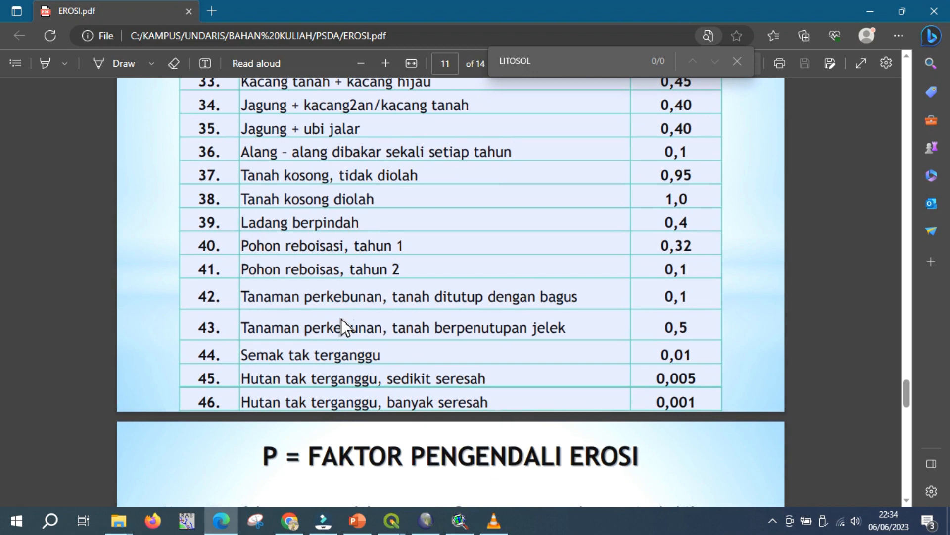
scroll(341, 318, up, 7)
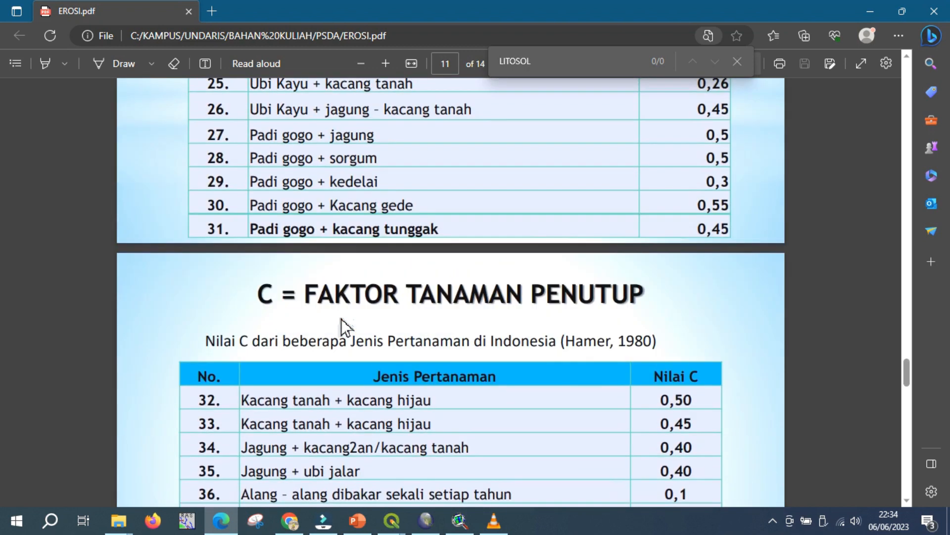
scroll(340, 319, up, 4)
scroll(341, 319, up, 3)
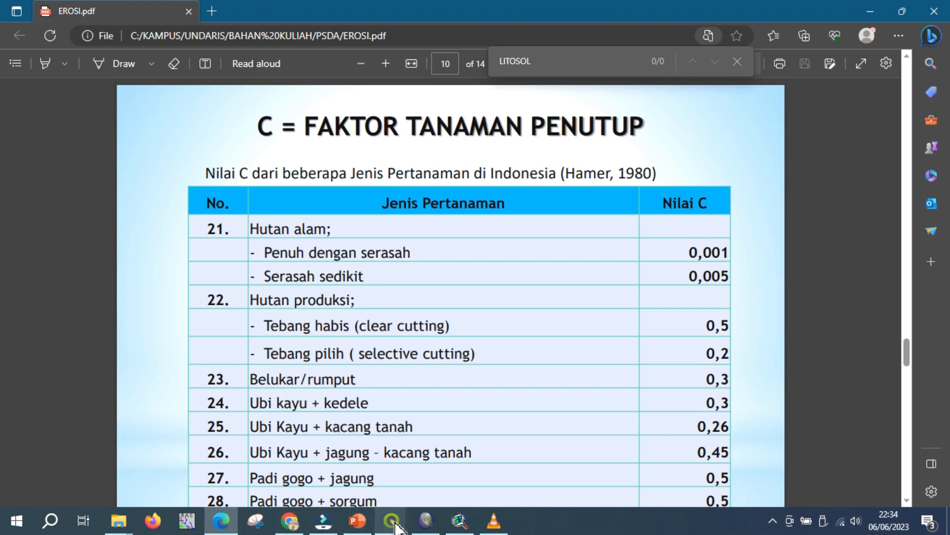
Return to the landuse attribute table in QGIS, set NILAI C to 0.6 for the selected settlement feature with the Field Calculator, and show all features.
mouse_move(395, 523)
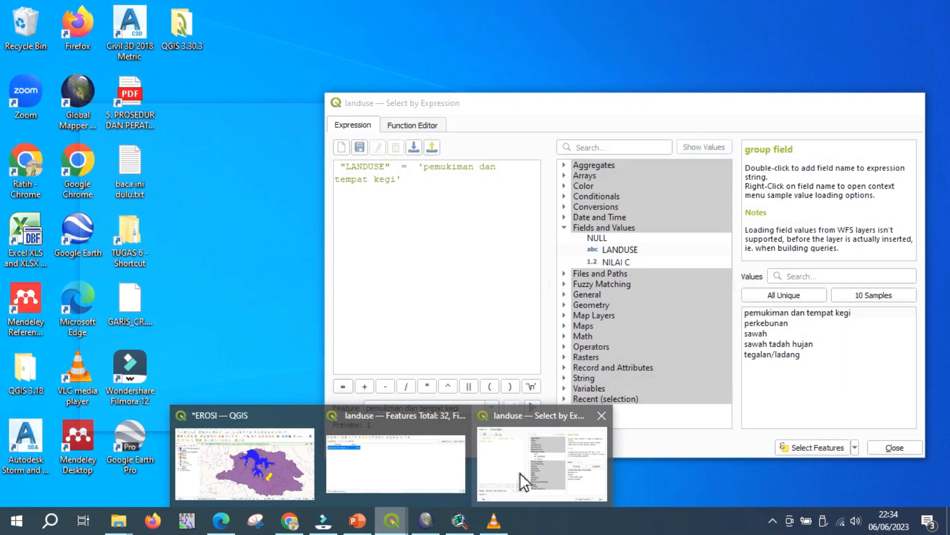
click(403, 474)
double_click(232, 193)
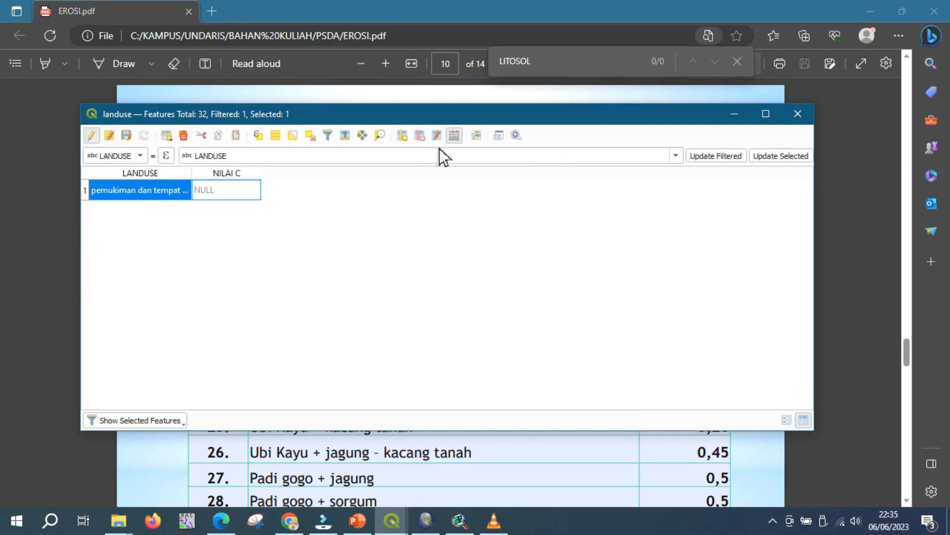
click(454, 135)
click(295, 178)
click(307, 221)
click(312, 237)
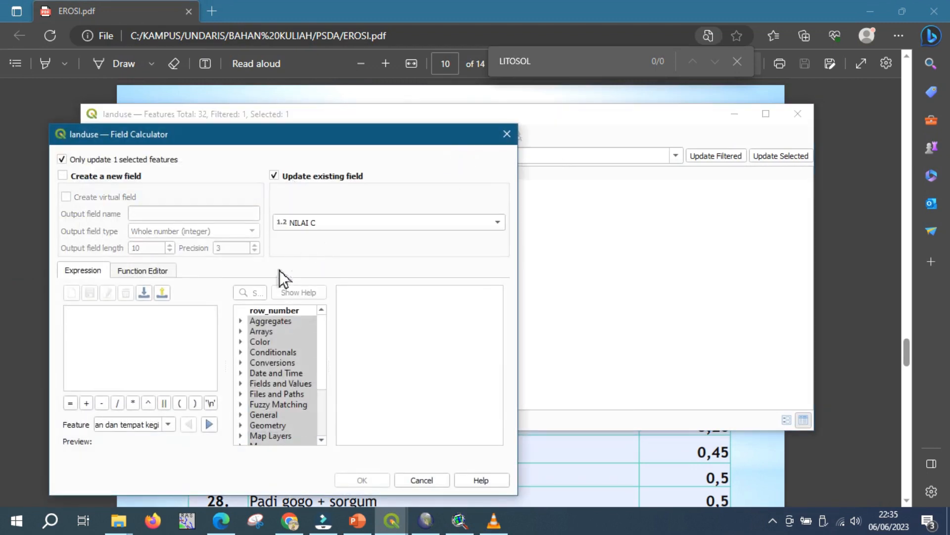
text(0.6)
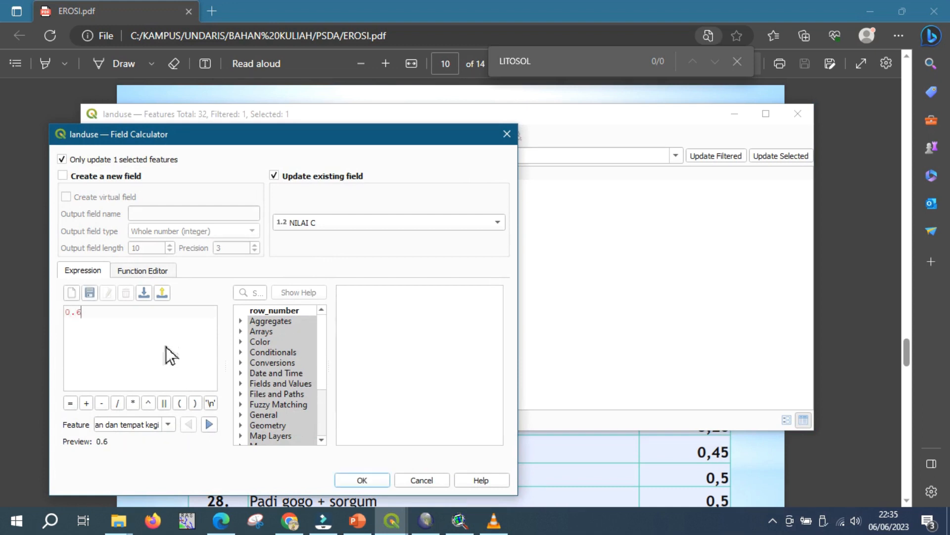
click(379, 481)
click(171, 419)
click(150, 310)
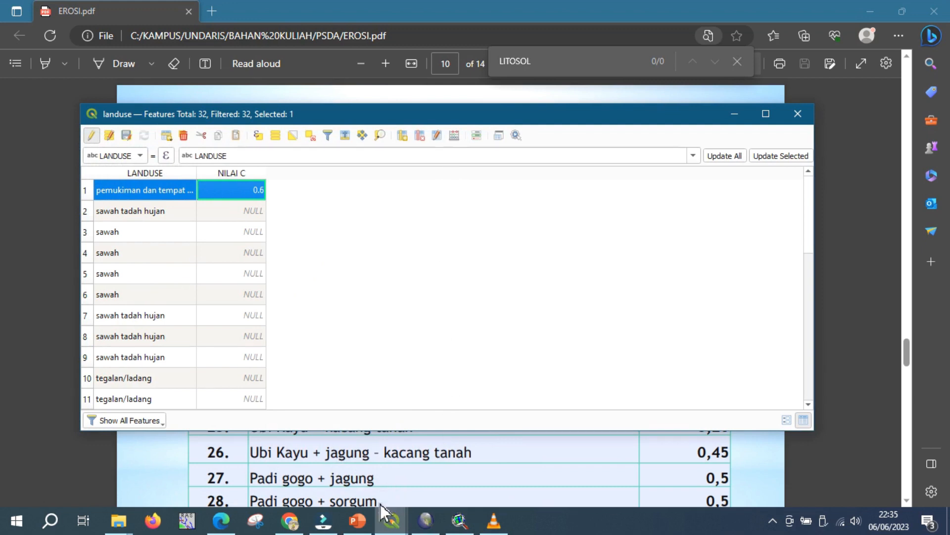
Change the selection expression to "LANDUSE" = 'perkebunan', select the matching features and show only the selected rows in the attribute table.
mouse_move(390, 526)
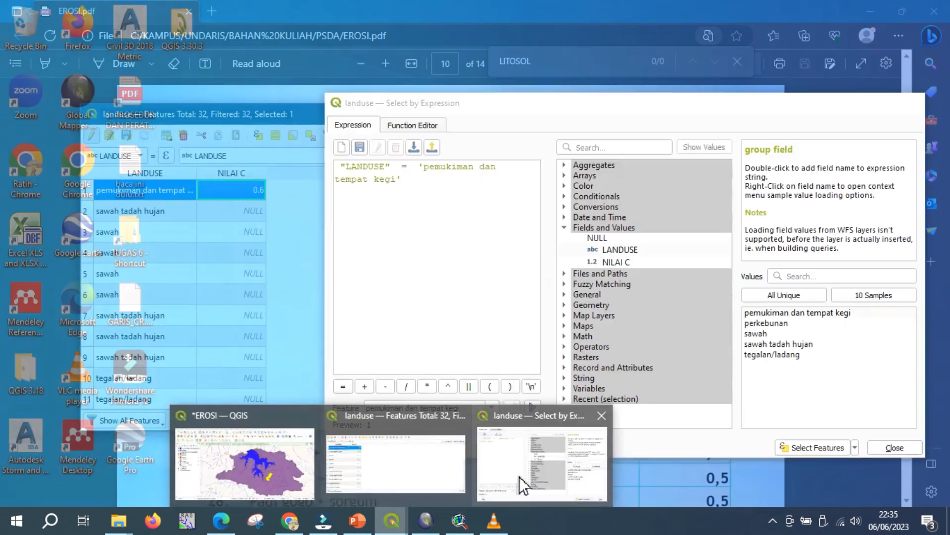
click(518, 476)
drag(440, 193, 417, 172)
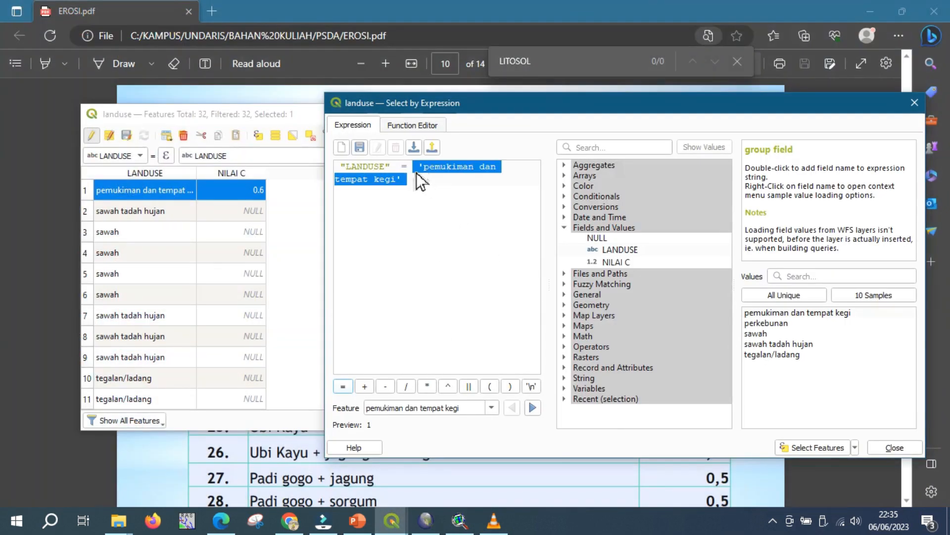
key(BackSpace)
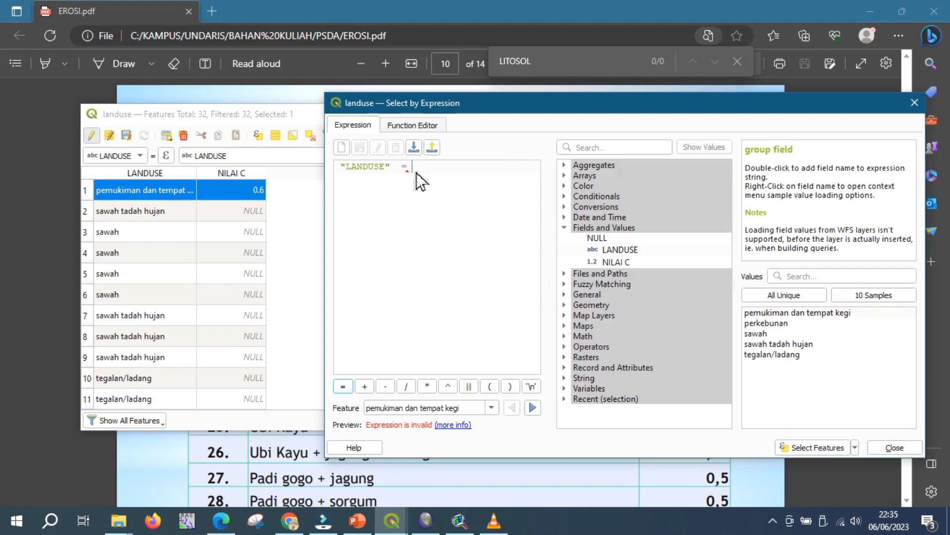
double_click(792, 328)
click(802, 446)
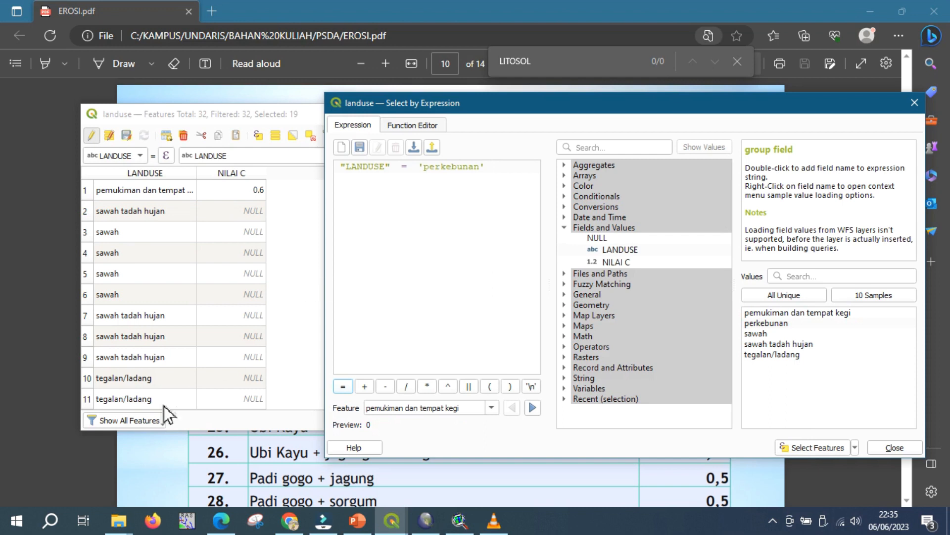
click(145, 419)
click(171, 326)
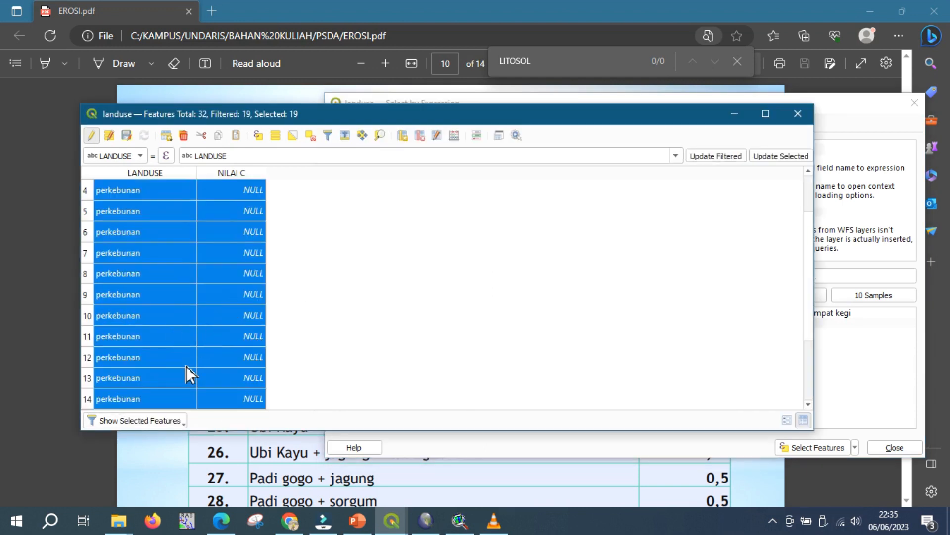
Switch to EROSI.pdf in the browser and look back through the C factor tables on pages 10 to 8 for a perkebunan value.
click(221, 520)
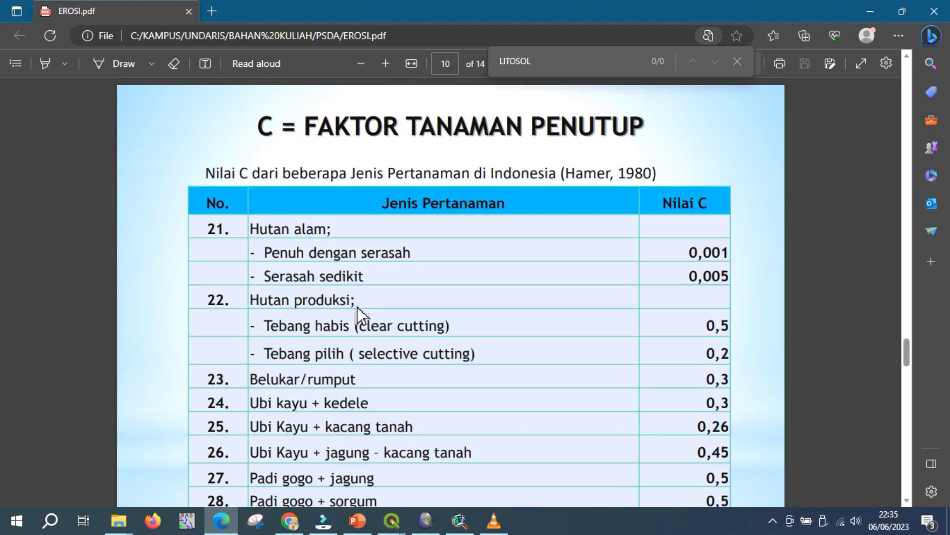
scroll(371, 321, up, 5)
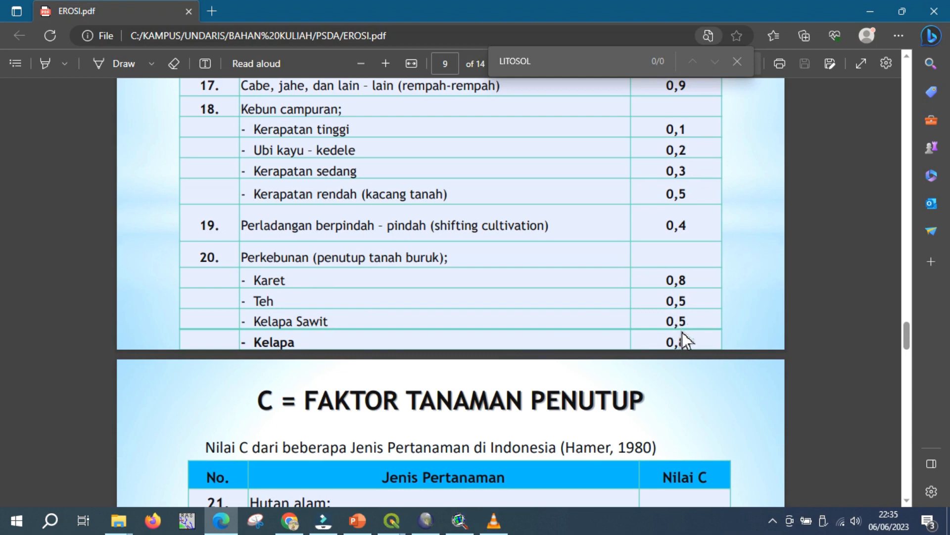
scroll(682, 331, up, 1)
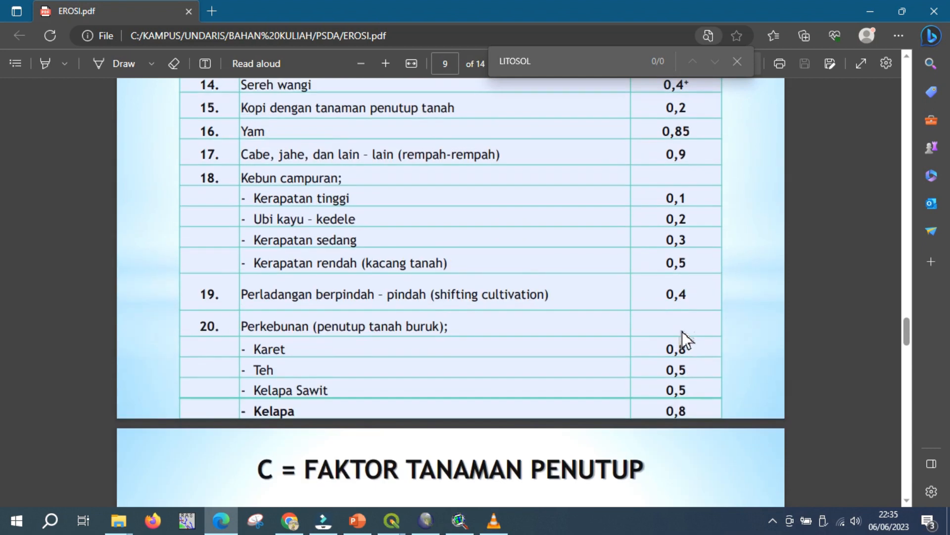
scroll(682, 331, up, 1)
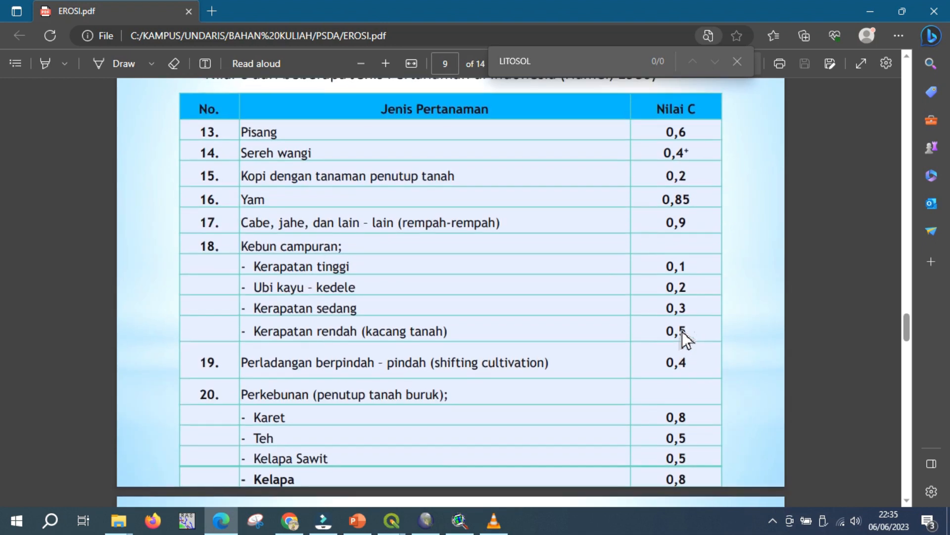
scroll(683, 331, up, 1)
scroll(682, 332, up, 3)
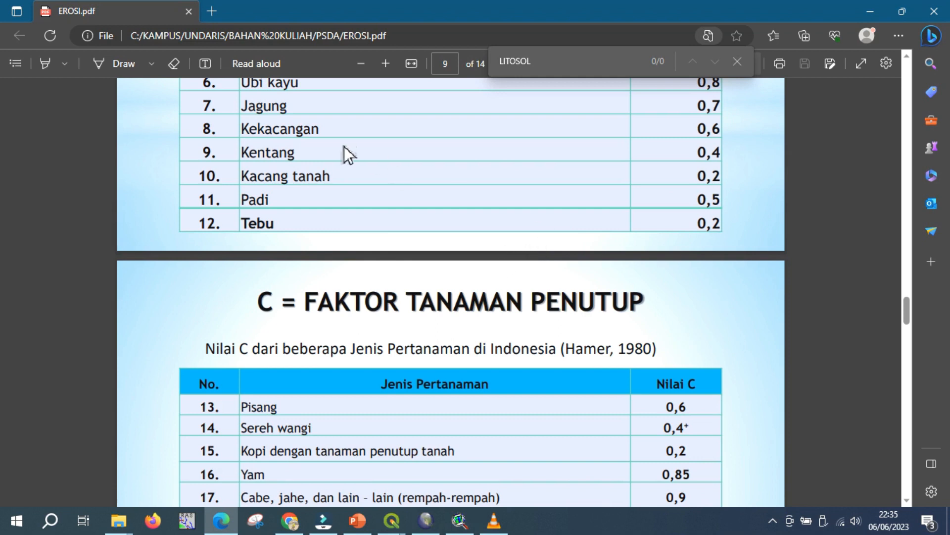
scroll(343, 148, up, 1)
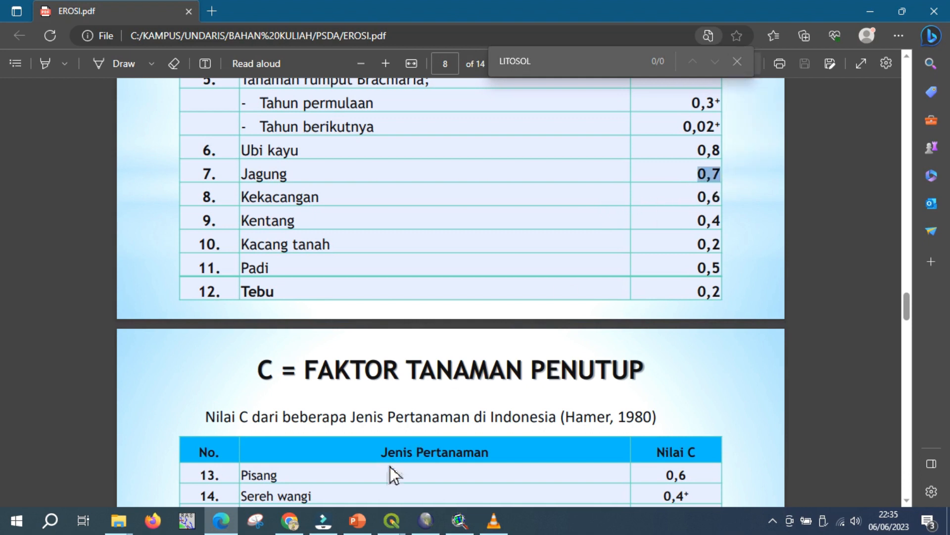
Return to the landuse attribute table in QGIS and set NILAI C to 0.7 for the selected perkebunan features with the Field Calculator.
mouse_move(395, 524)
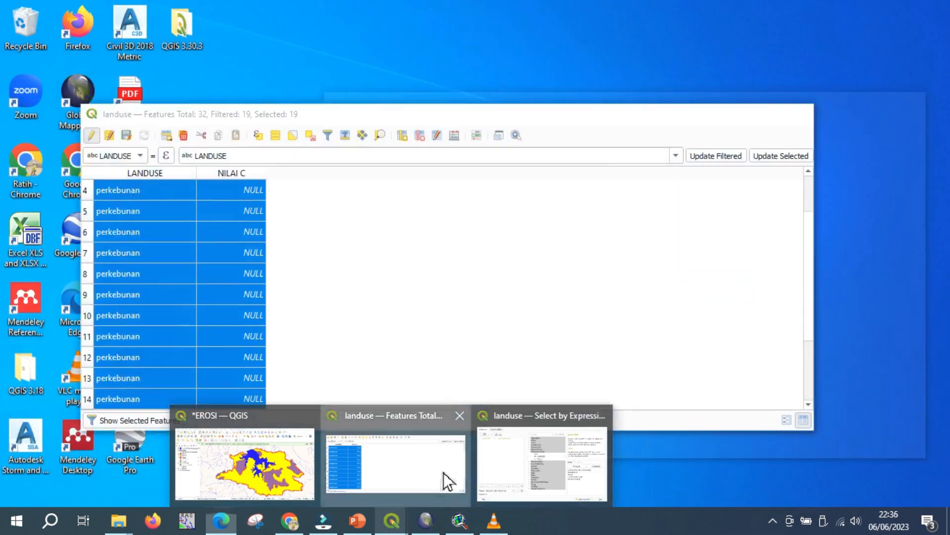
click(448, 480)
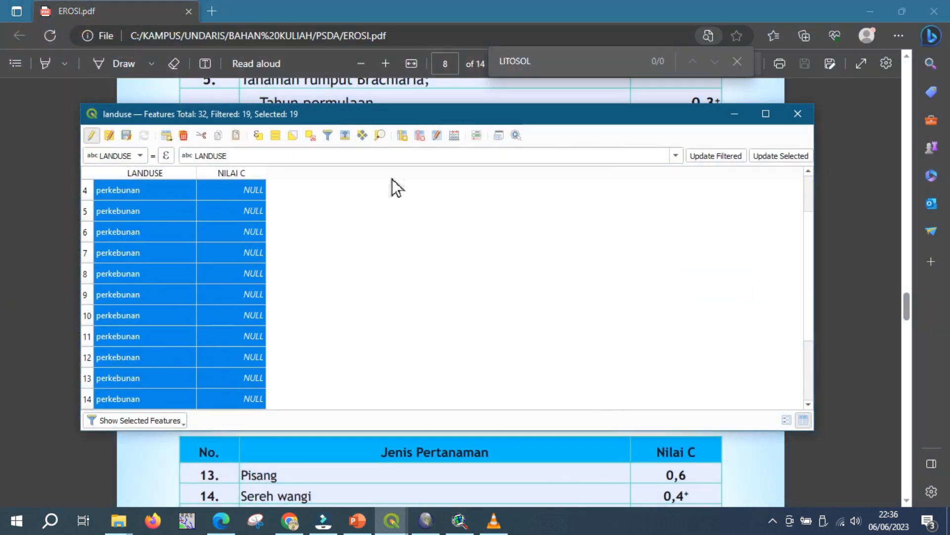
click(456, 137)
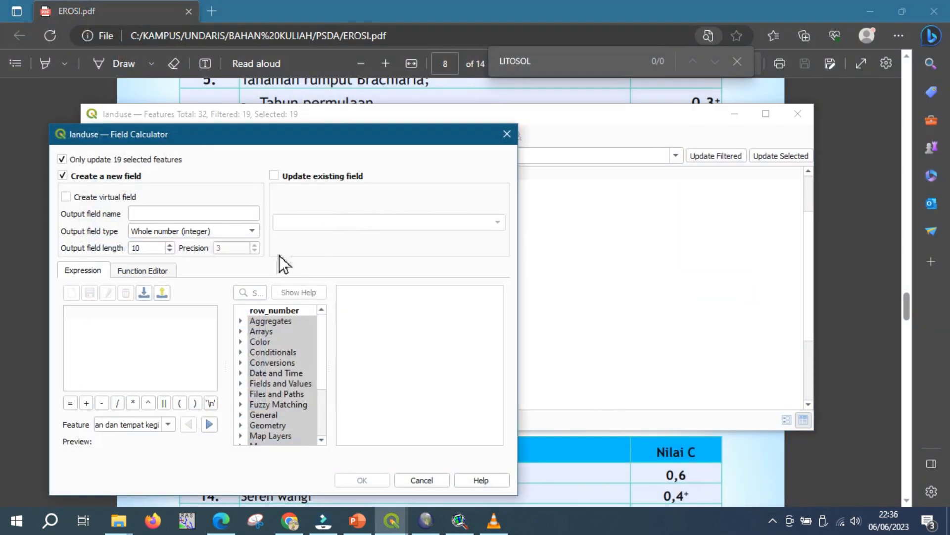
click(303, 177)
click(313, 237)
click(162, 347)
text(0.7)
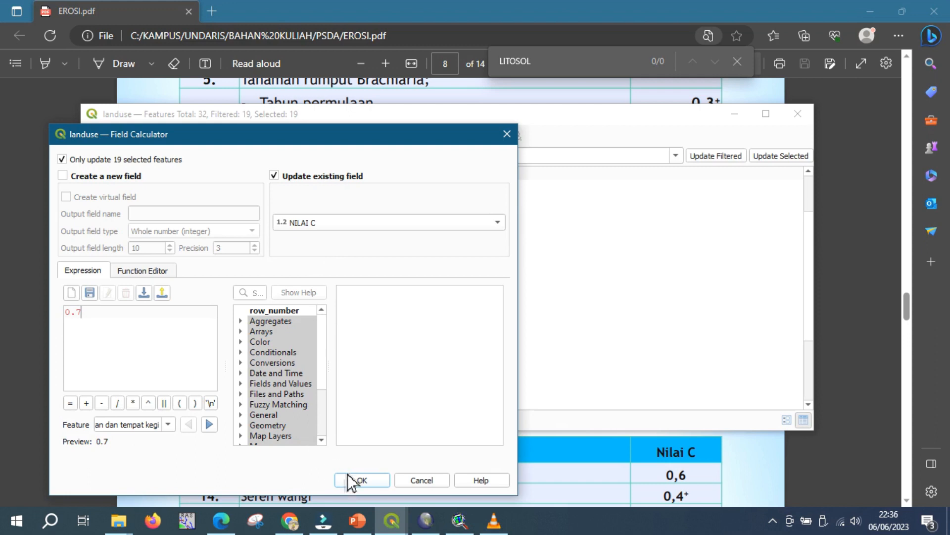
click(349, 478)
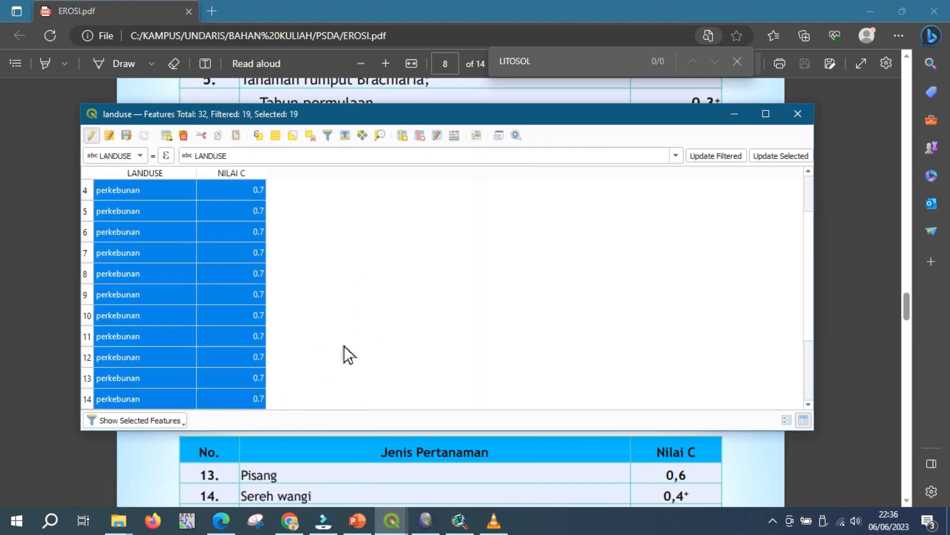
Change the selection expression to "LANDUSE" = 'sawah' and select the matching landuse features.
mouse_move(391, 520)
mouse_move(528, 477)
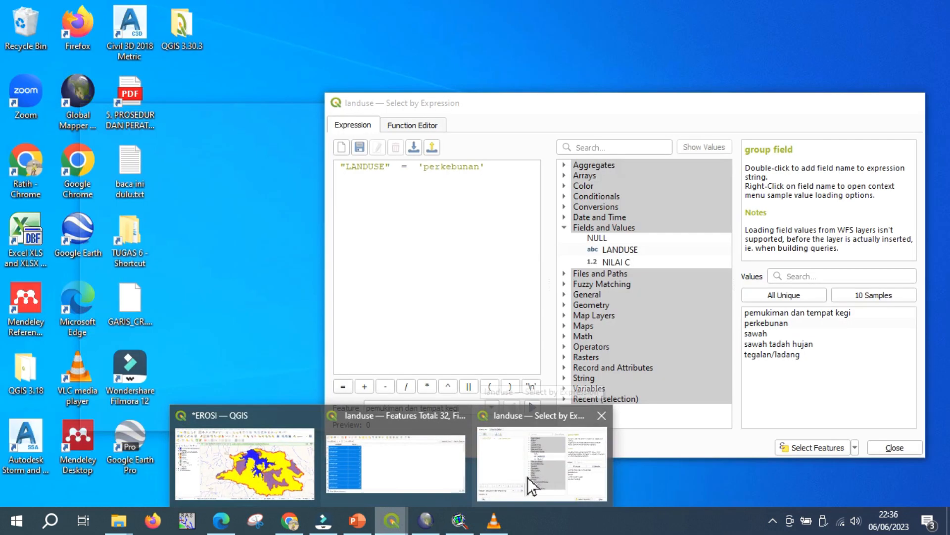
click(527, 477)
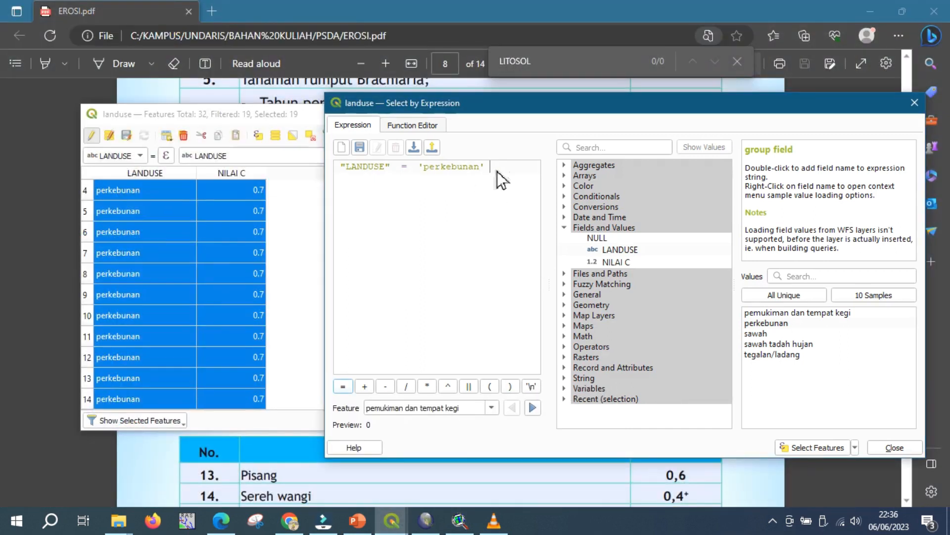
drag(497, 171, 422, 170)
key(BackSpace)
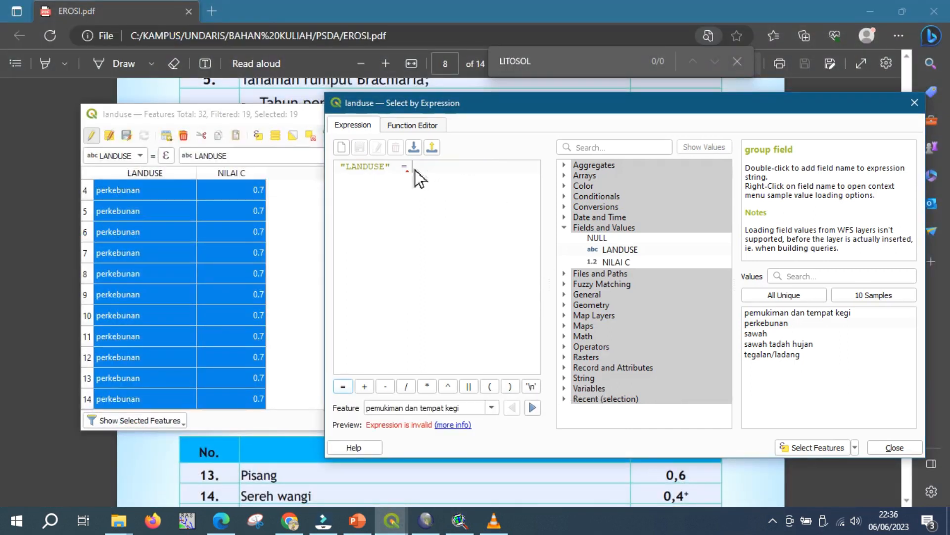
double_click(802, 332)
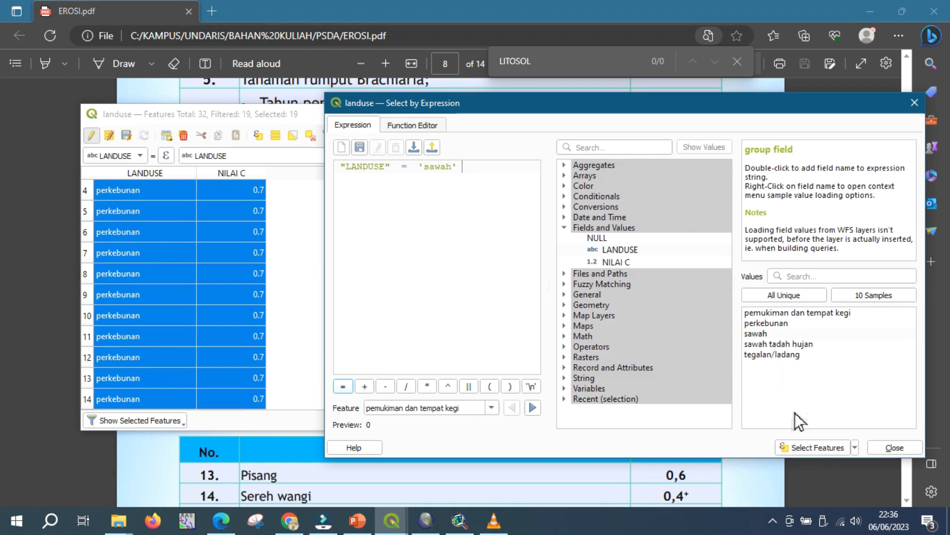
click(806, 447)
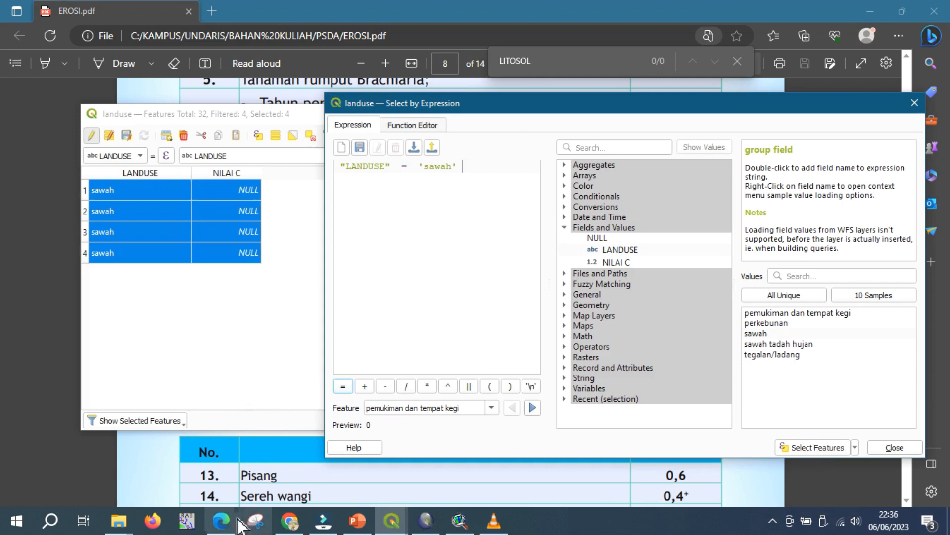
Check the sawah C factor in EROSI.pdf and, back in QGIS, set NILAI C to 0.01 for the selected sawah features with the Field Calculator.
click(221, 520)
scroll(308, 327, up, 4)
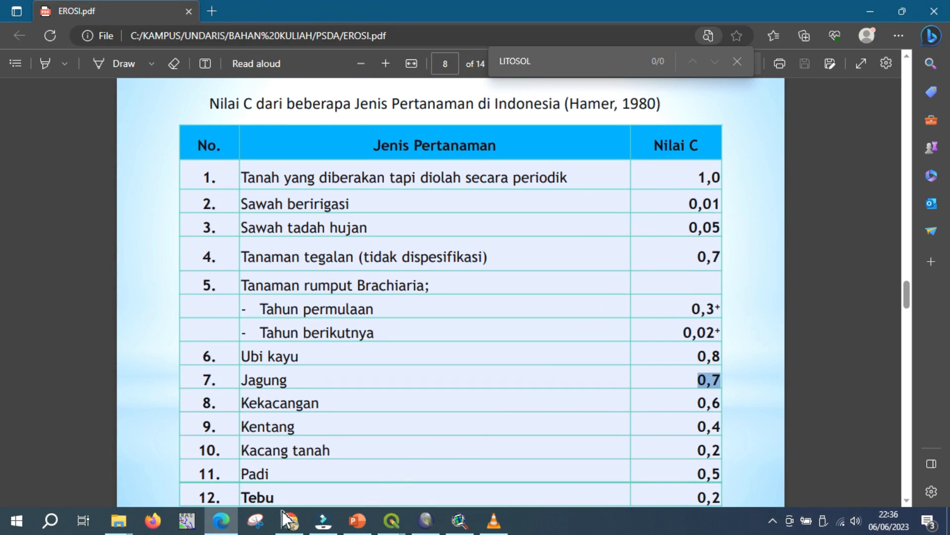
click(391, 520)
click(272, 223)
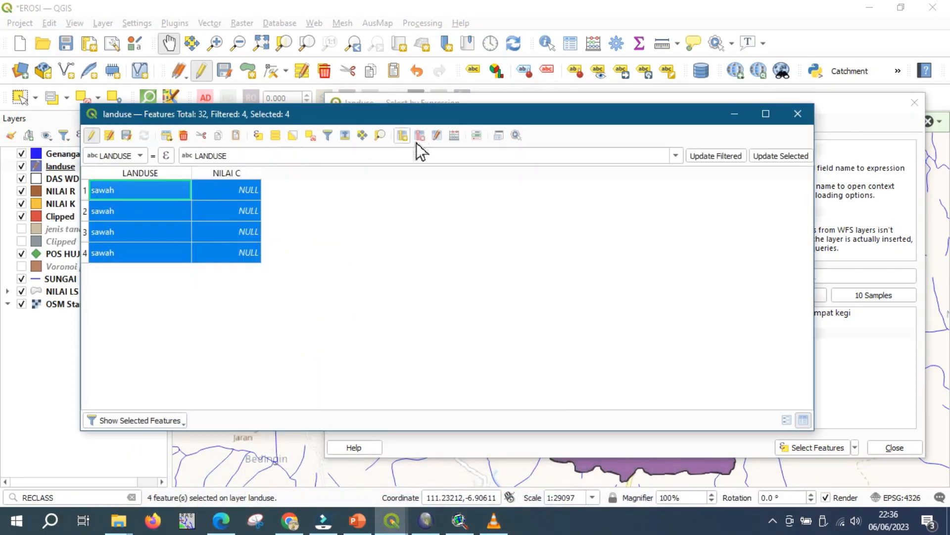
click(455, 136)
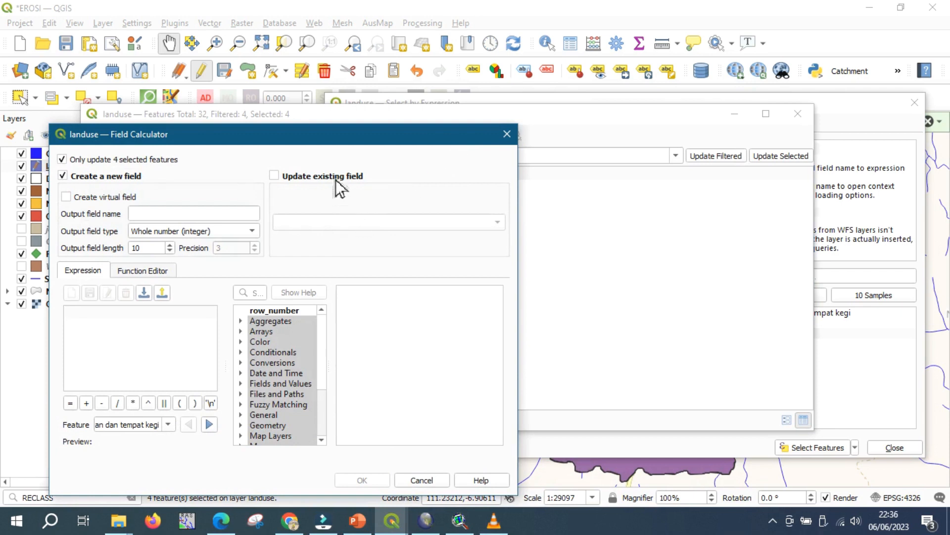
click(336, 179)
click(335, 222)
click(280, 236)
click(169, 347)
text(0.01)
click(362, 480)
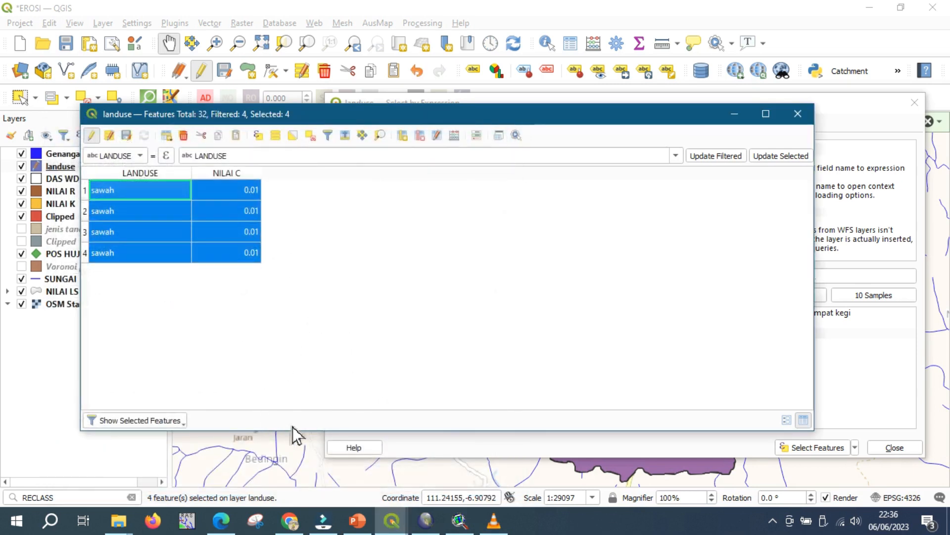
Change the selection expression to "LANDUSE" = 'sawah tadah hujan' and select the matching landuse features.
click(456, 452)
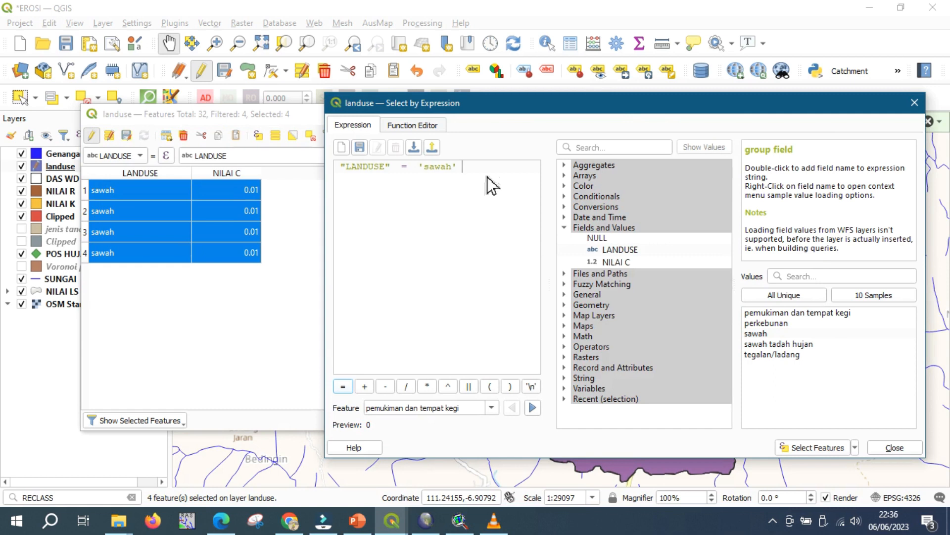
key(BackSpace)
key(BackSpace)
key(BackSpace)
key(BackSpace)
key(BackSpace)
key(BackSpace)
key(BackSpace)
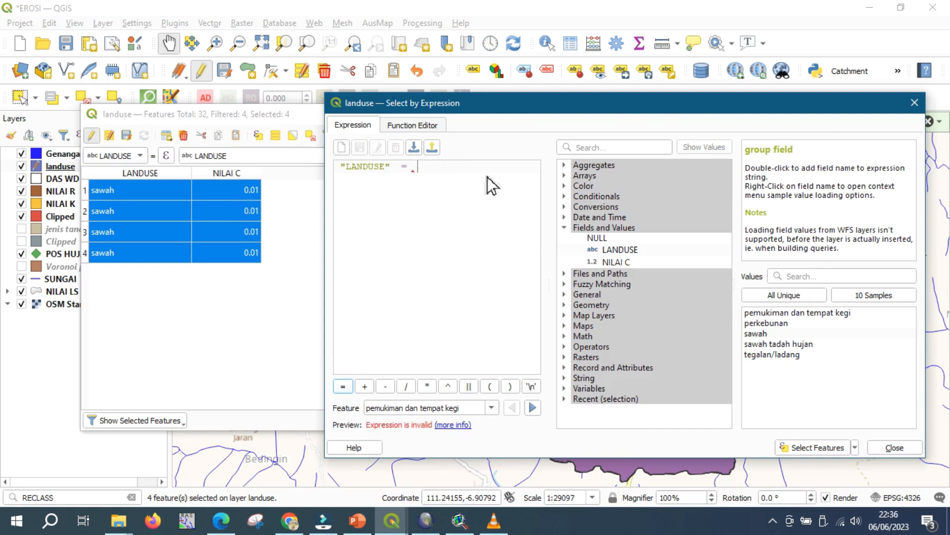
double_click(776, 345)
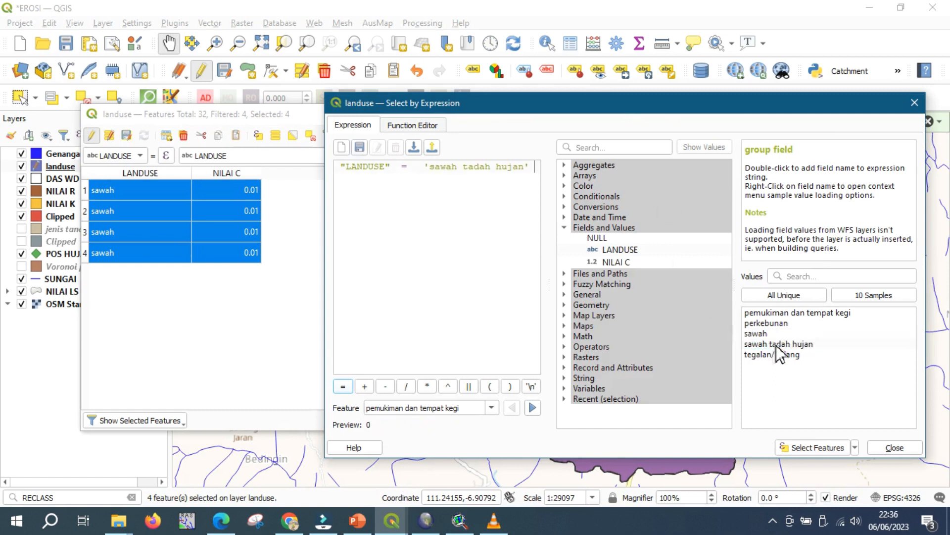
click(802, 447)
Check the sawah tadah hujan C factor in EROSI.pdf and, back in QGIS, set NILAI C to 0.05 for the selected features with the Field Calculator.
click(217, 529)
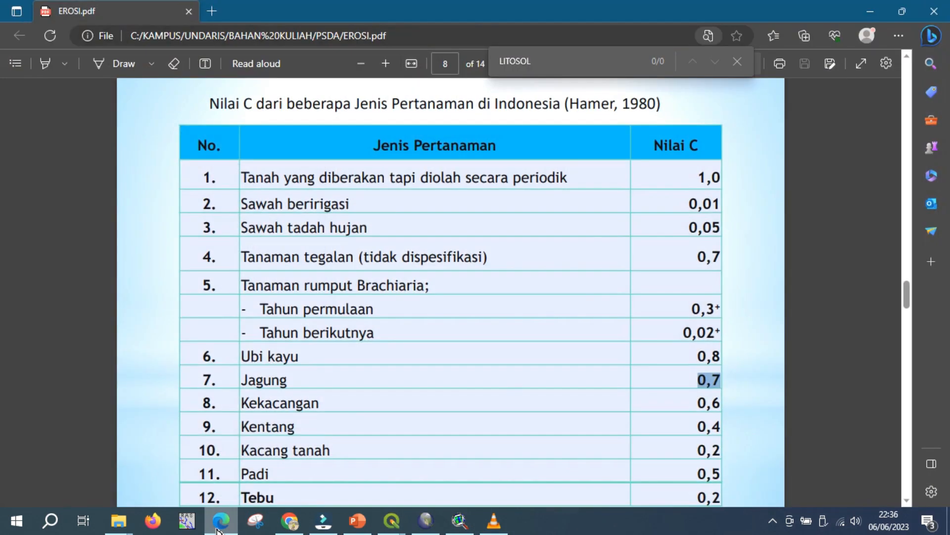
click(218, 528)
click(293, 193)
click(453, 136)
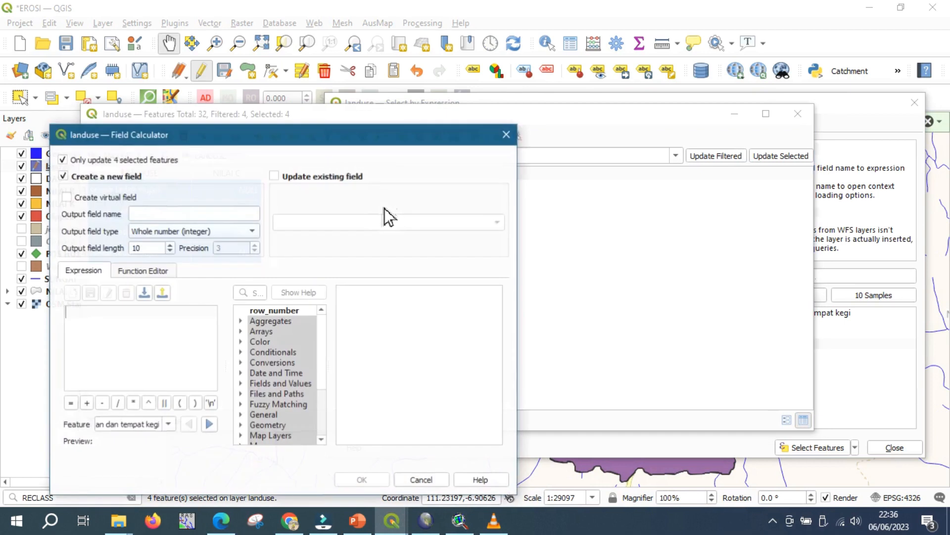
click(298, 180)
click(305, 225)
click(305, 236)
click(120, 335)
text(0.05)
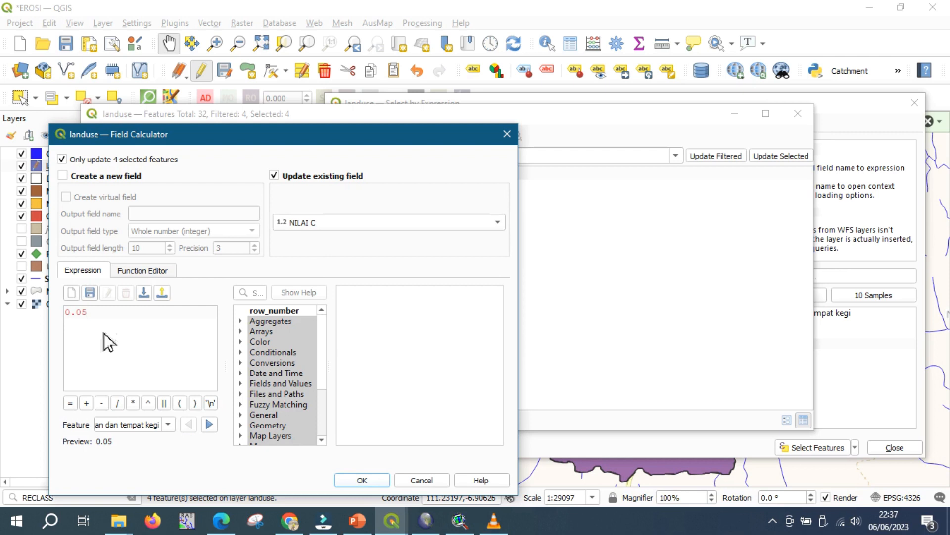
click(362, 482)
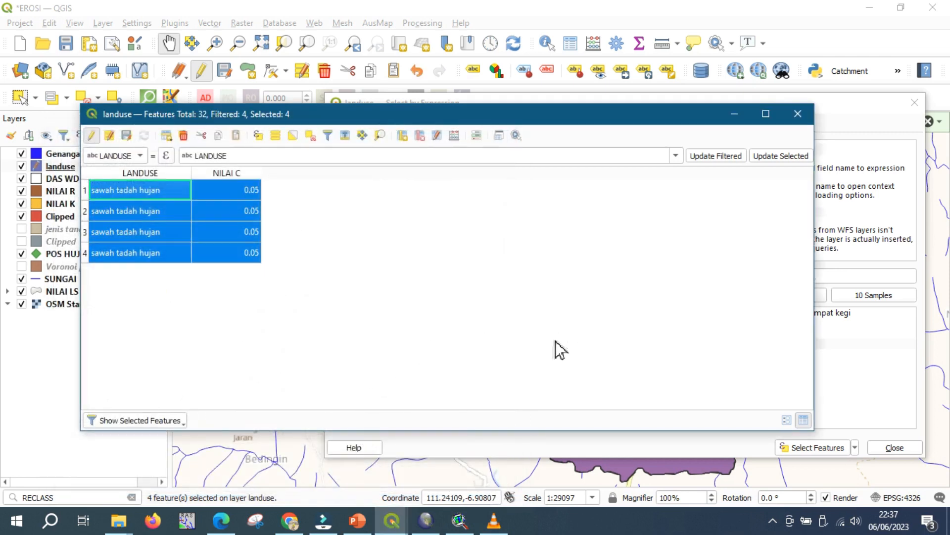
Change the selection expression to "LANDUSE" = 'tegalan/ladang' and select the matching landuse features.
click(836, 397)
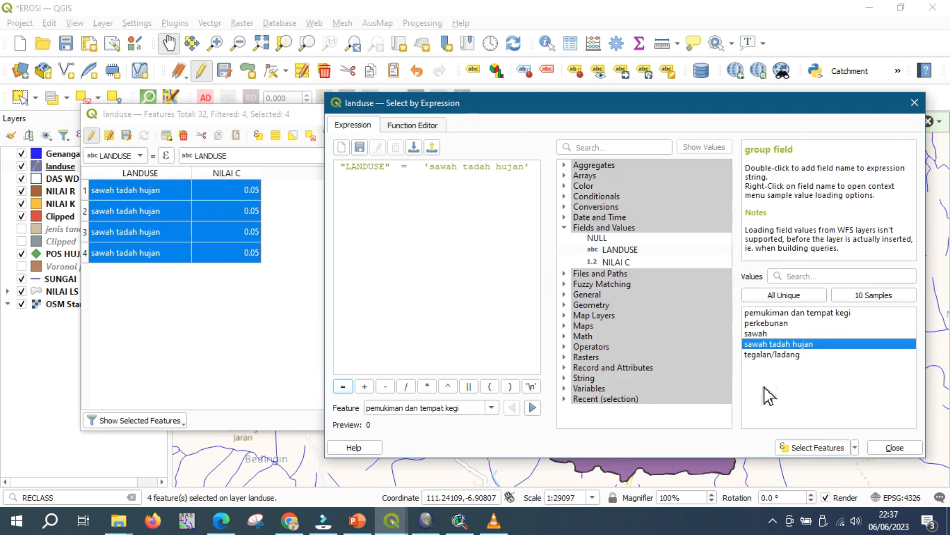
drag(537, 173, 429, 168)
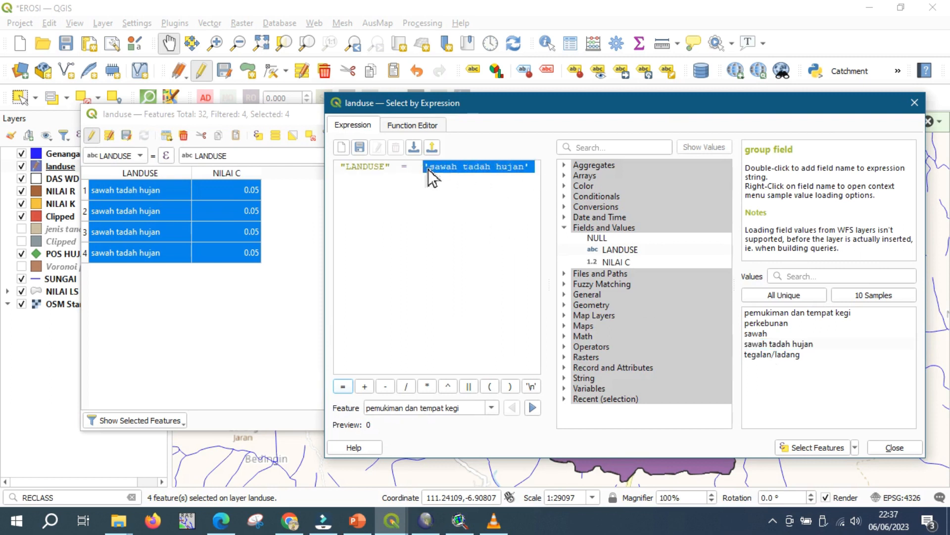
key(BackSpace)
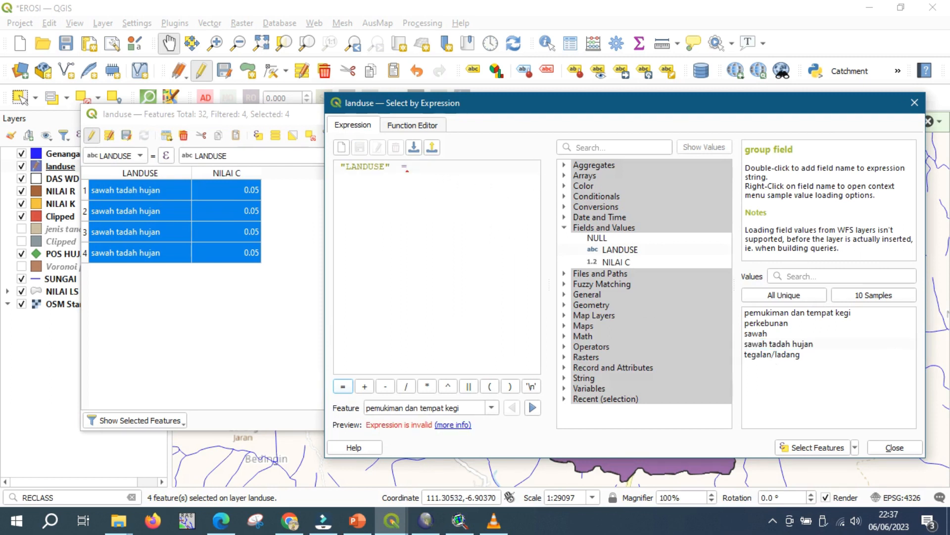
double_click(783, 357)
click(802, 445)
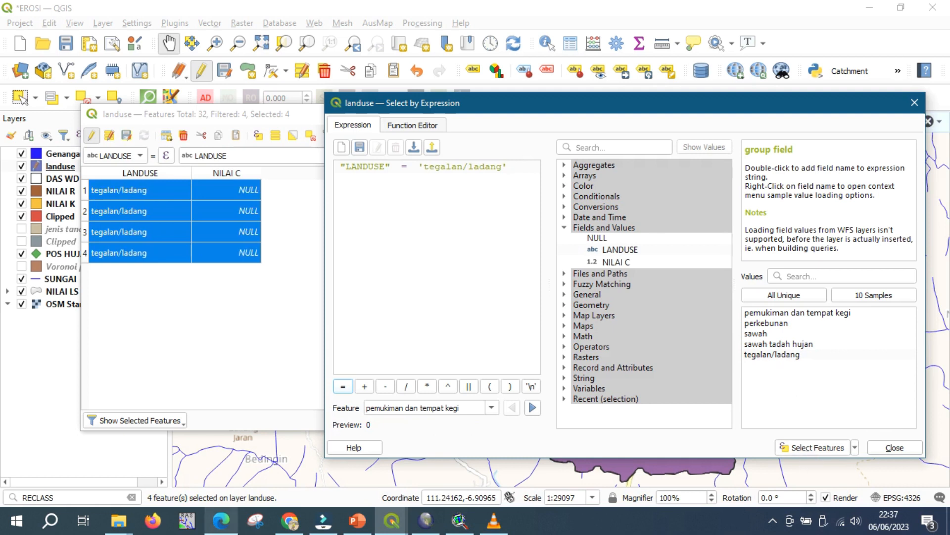
Look through the C factor tables in EROSI.pdf for a value that fits the tegalan/ladang land use.
click(221, 520)
scroll(373, 239, down, 3)
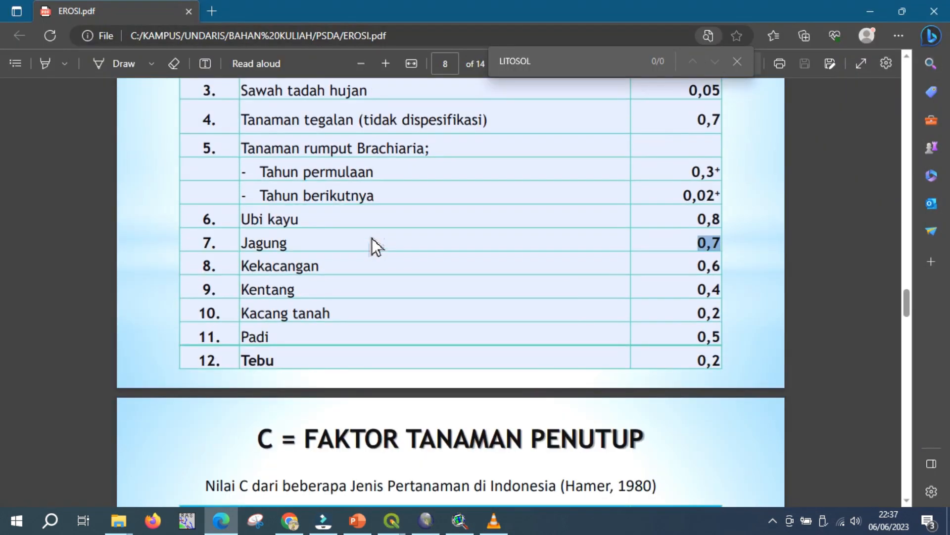
scroll(372, 239, down, 9)
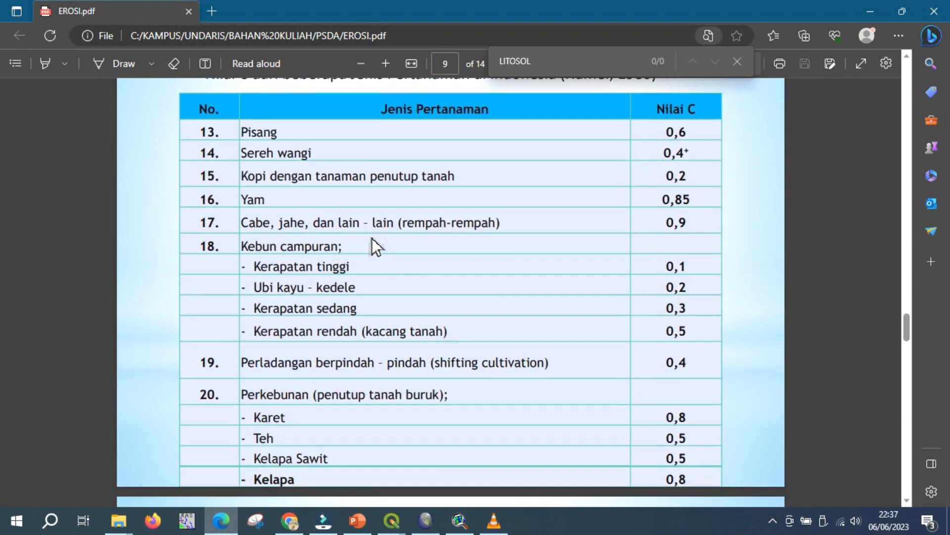
scroll(372, 238, down, 2)
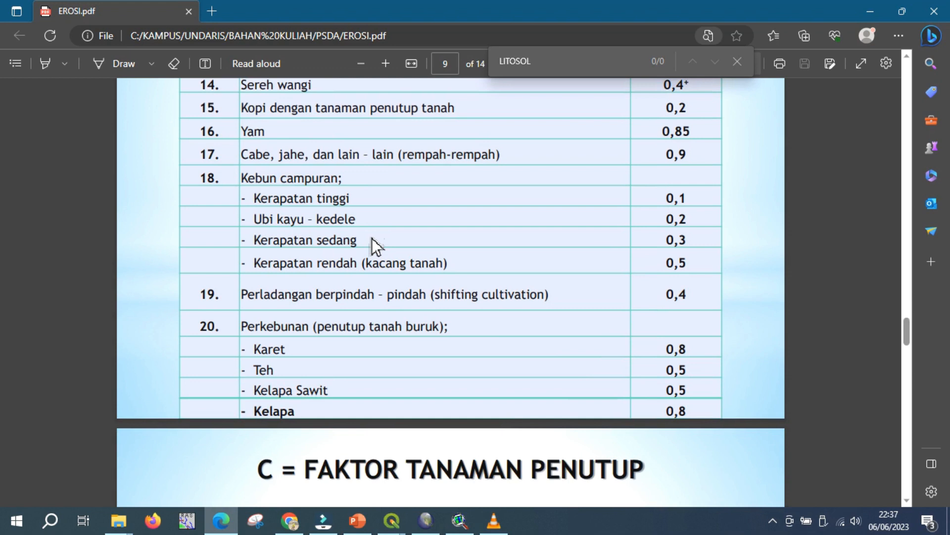
scroll(372, 238, down, 10)
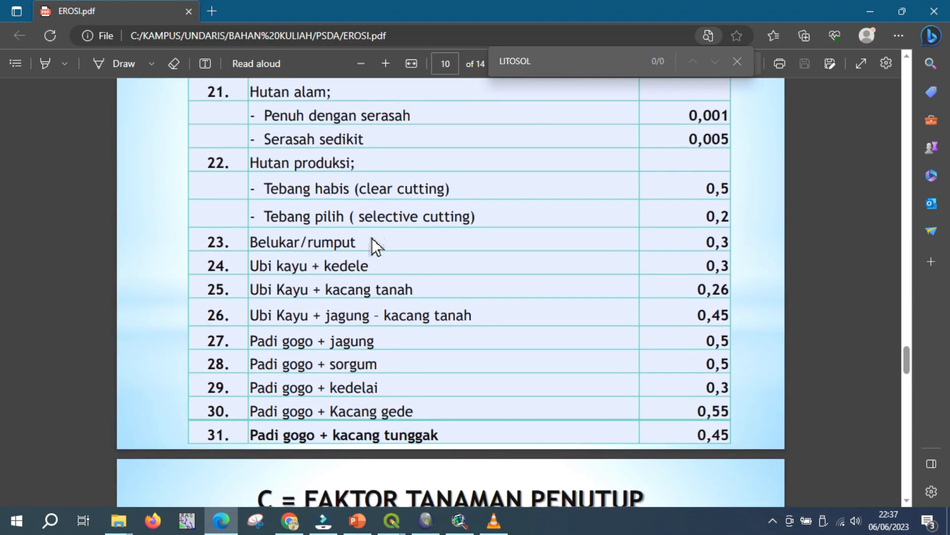
scroll(373, 238, down, 7)
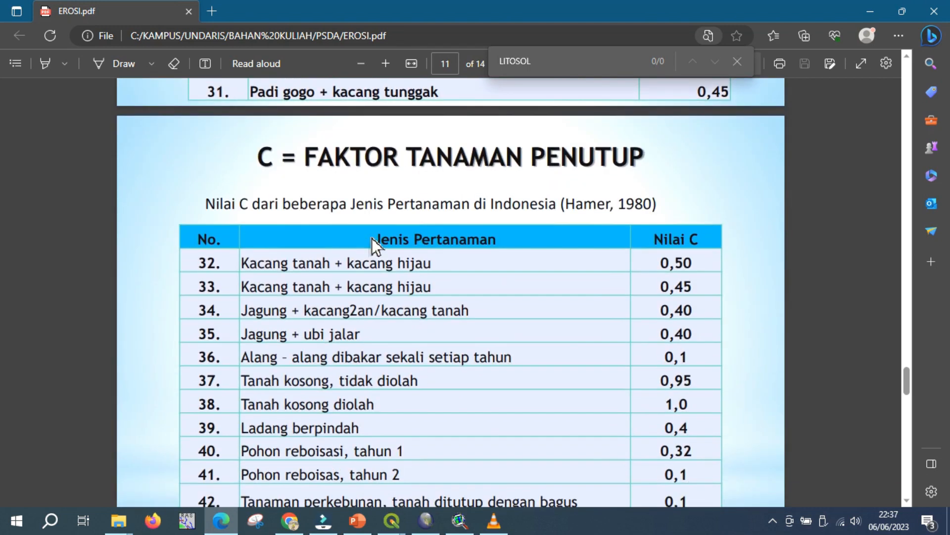
scroll(373, 237, down, 1)
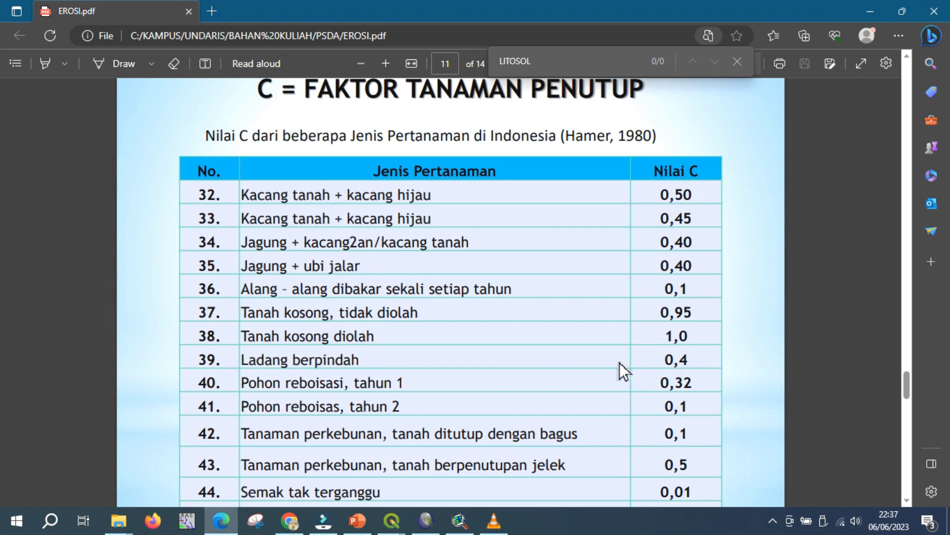
scroll(620, 362, down, 3)
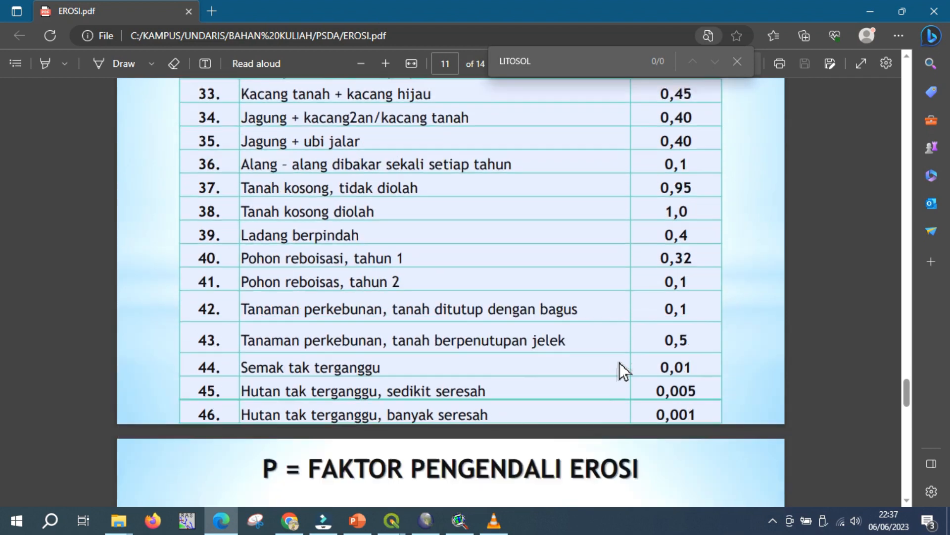
scroll(620, 362, up, 3)
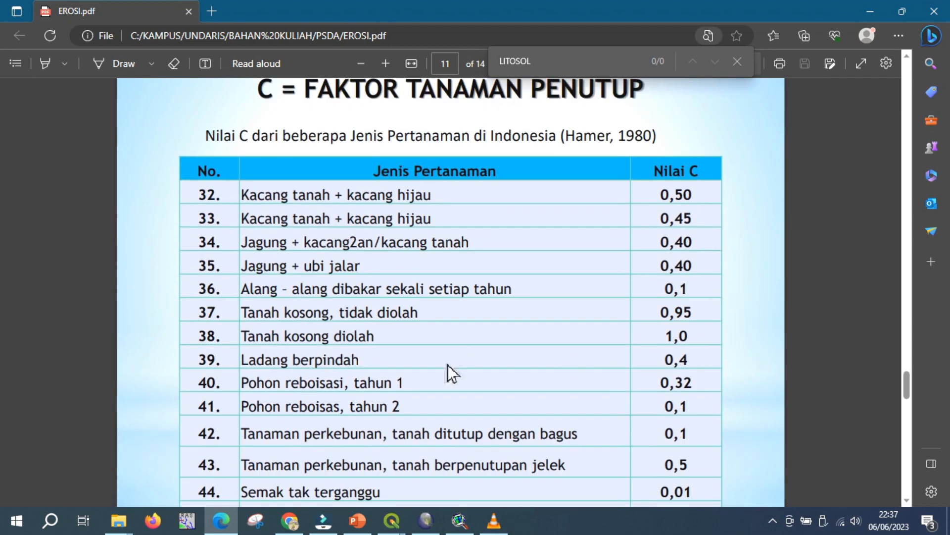
scroll(625, 356, up, 5)
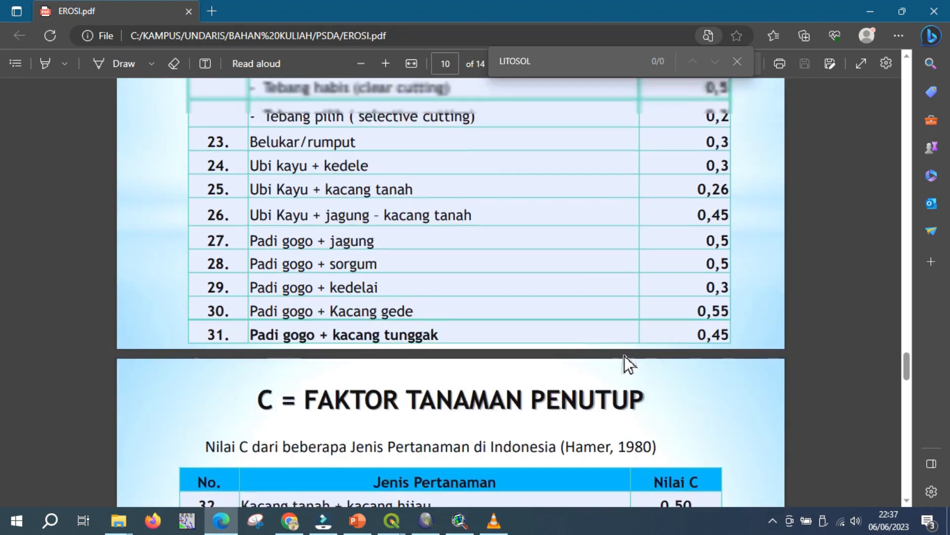
scroll(620, 303, up, 3)
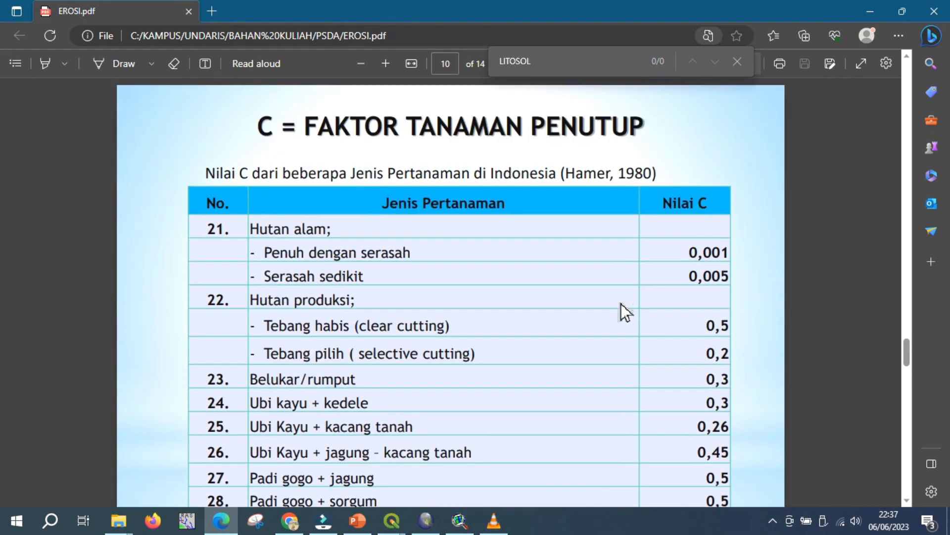
scroll(630, 362, up, 3)
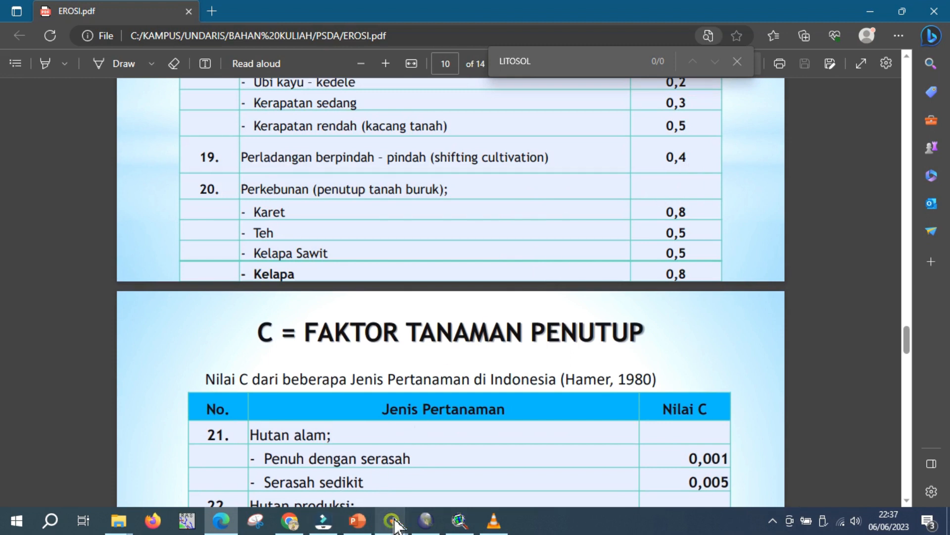
Back in QGIS, set NILAI C to 0.4 for the selected tegalan/ladang features with the Field Calculator.
mouse_move(395, 523)
click(542, 463)
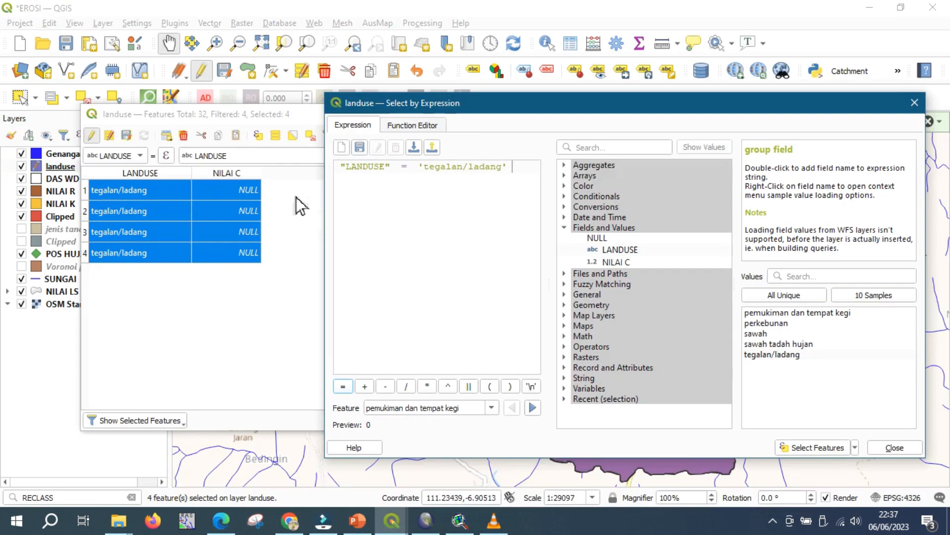
click(299, 205)
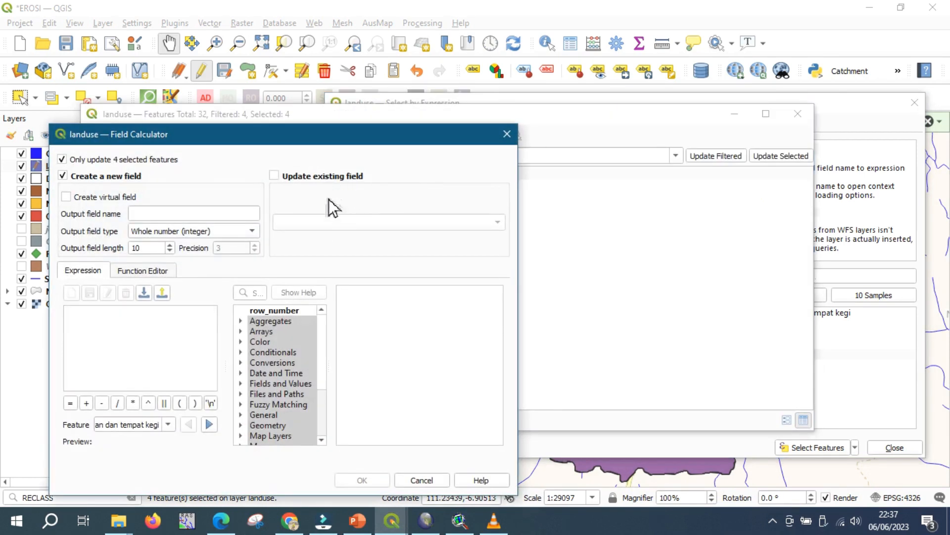
click(323, 176)
click(328, 225)
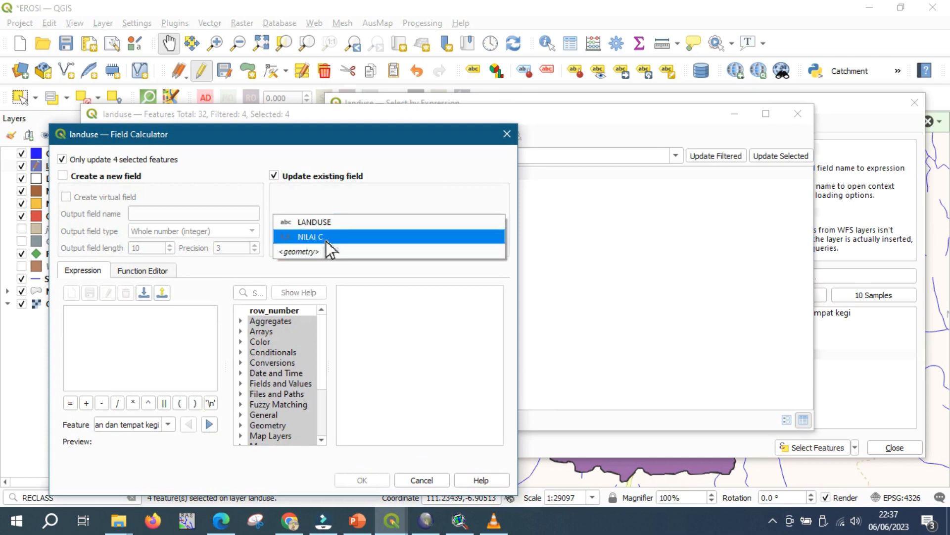
click(326, 240)
click(141, 325)
text(0.4)
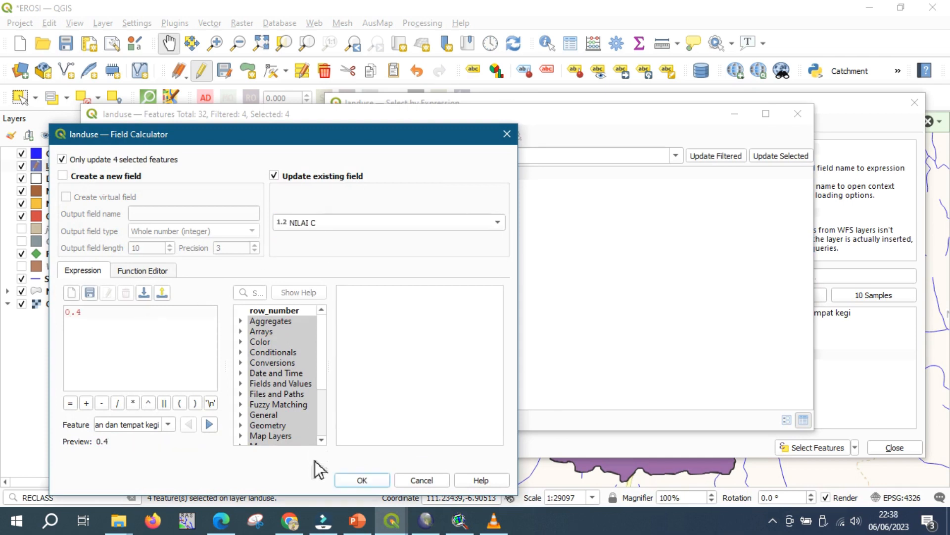
click(349, 483)
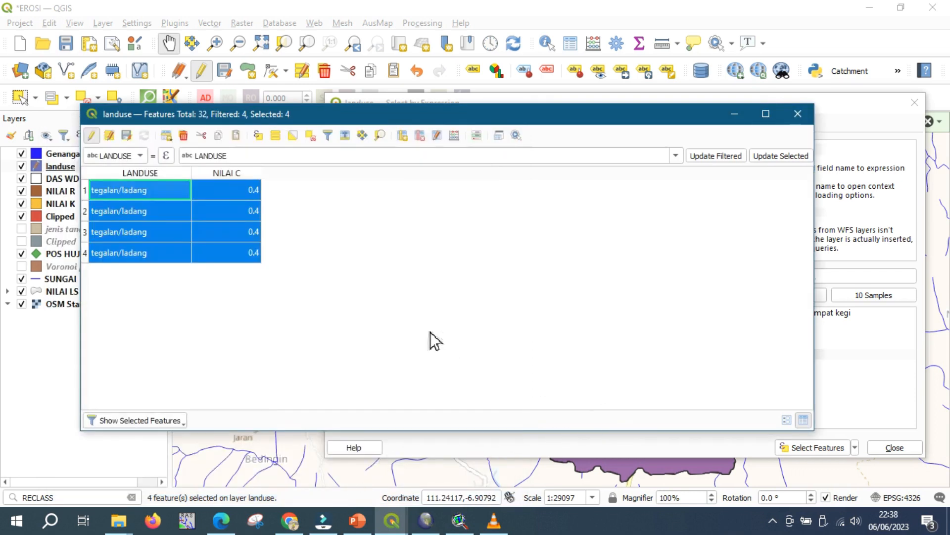
Show all features in the landuse attribute table and review the assigned NILAI C values.
click(138, 420)
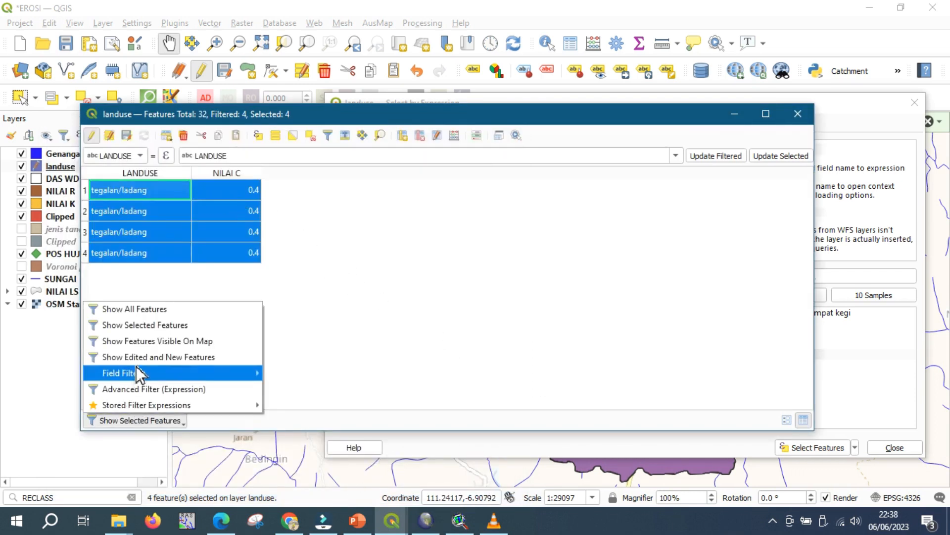
click(136, 311)
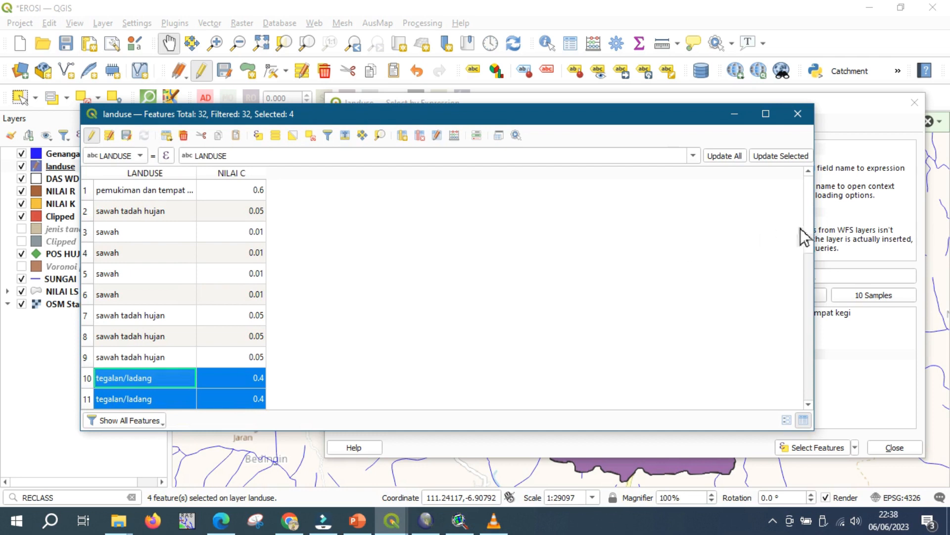
scroll(813, 214, down, 1)
drag(813, 221, 798, 182)
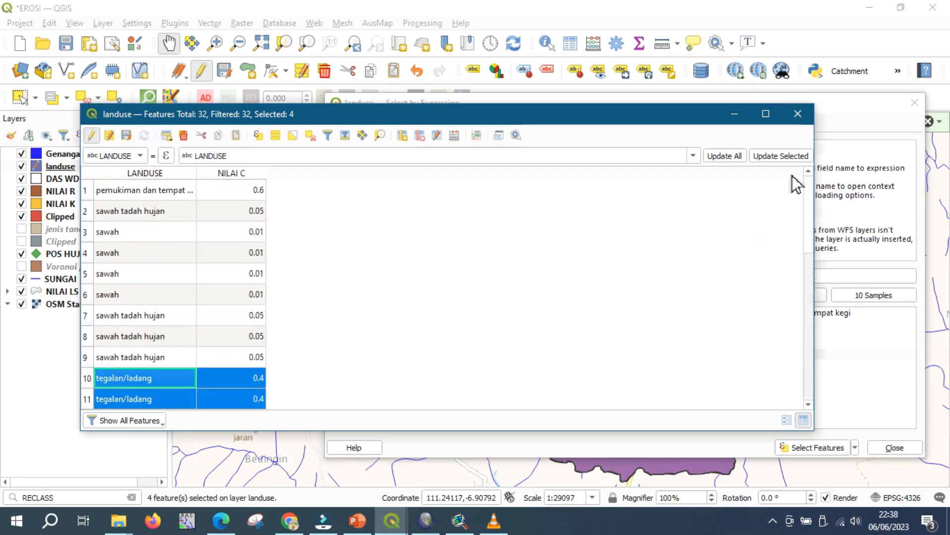
Stop editing the landuse layer, saving its changes, and close the attribute table and the Select by Expression dialog.
click(92, 136)
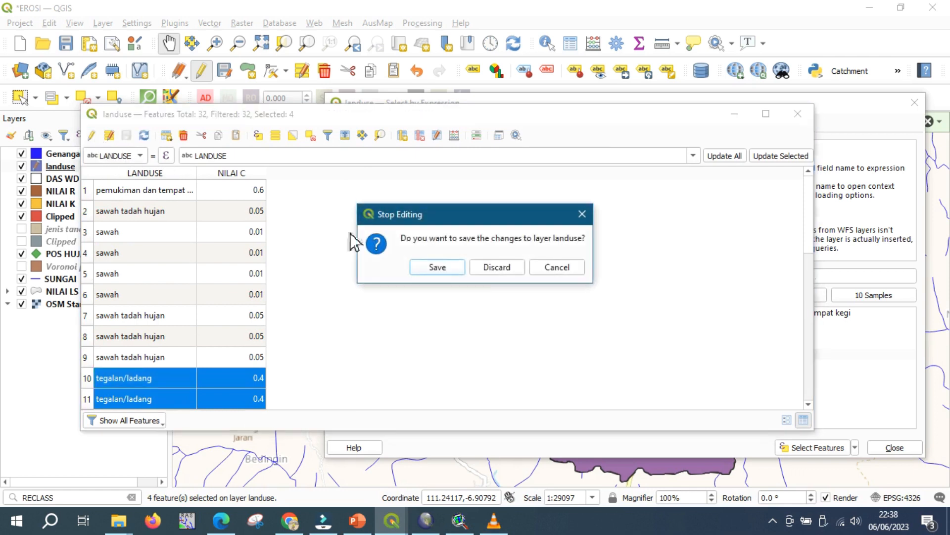
click(438, 270)
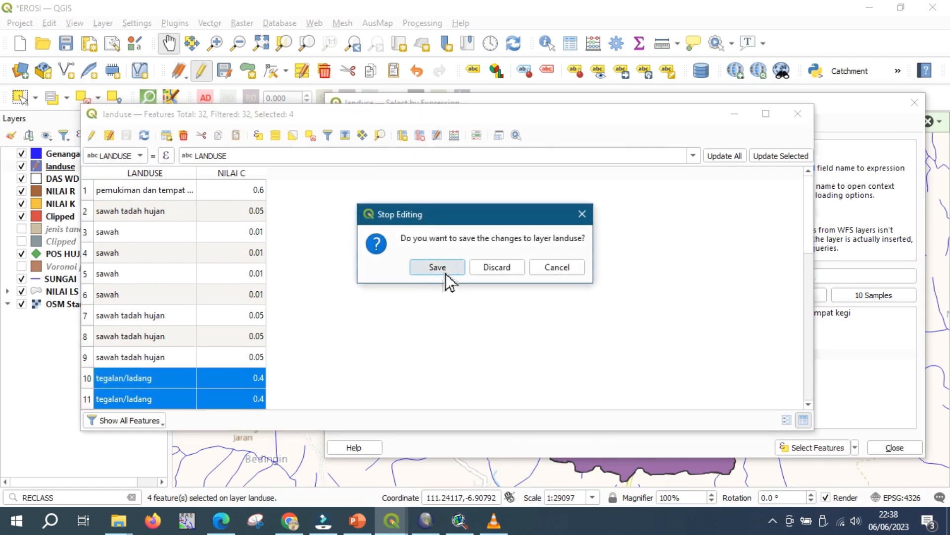
click(798, 114)
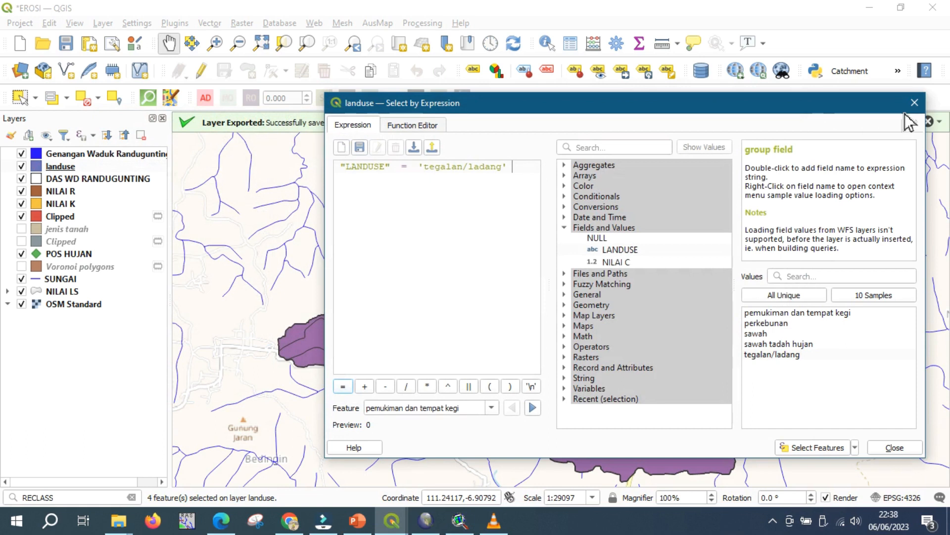
click(914, 103)
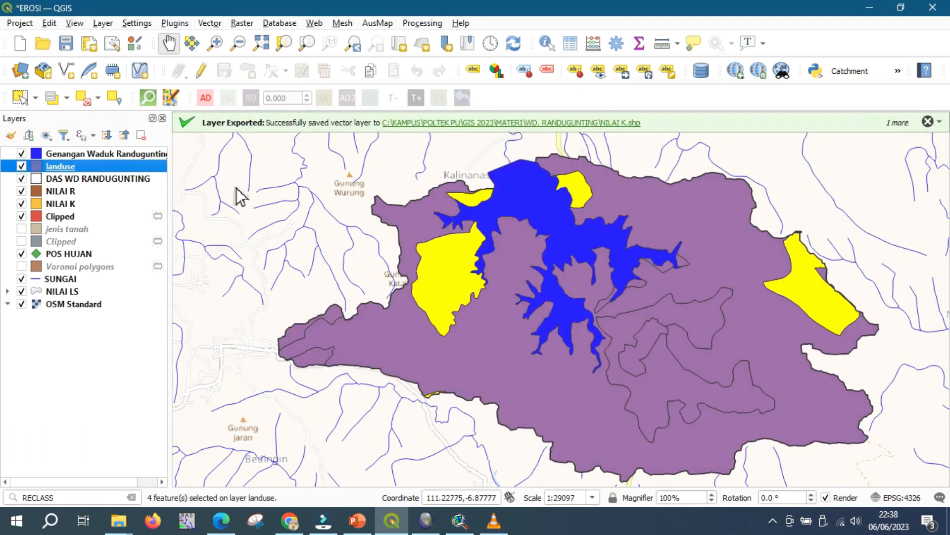
Rename the landuse layer to NILAI C.
right_click(72, 168)
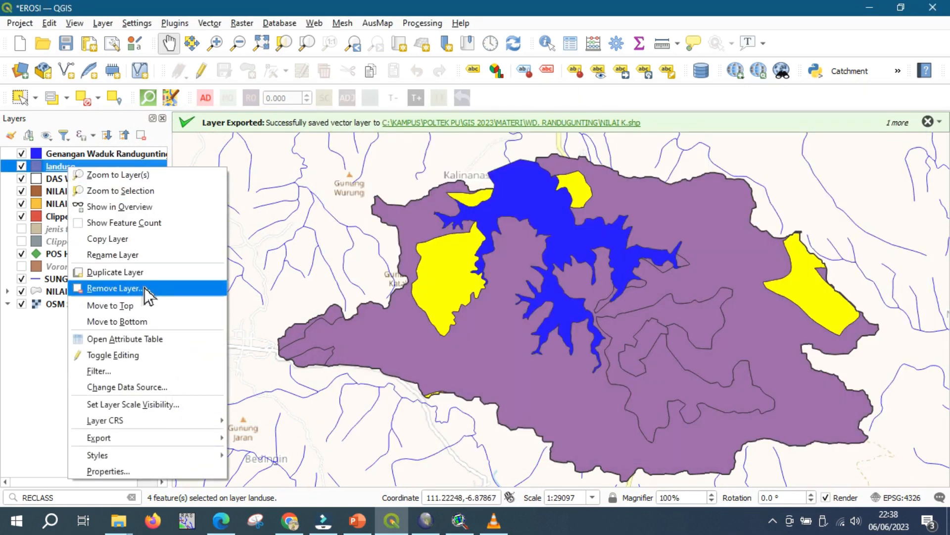
click(137, 255)
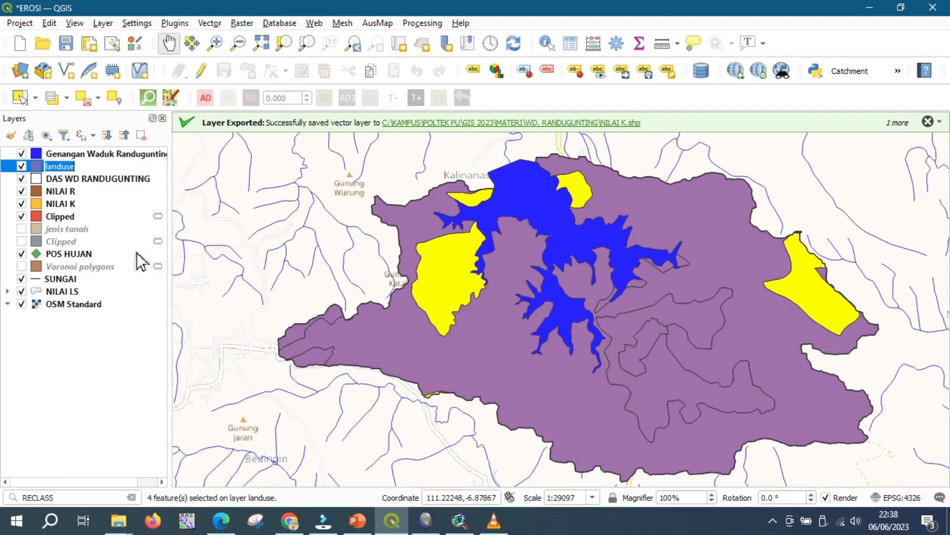
text(NI)
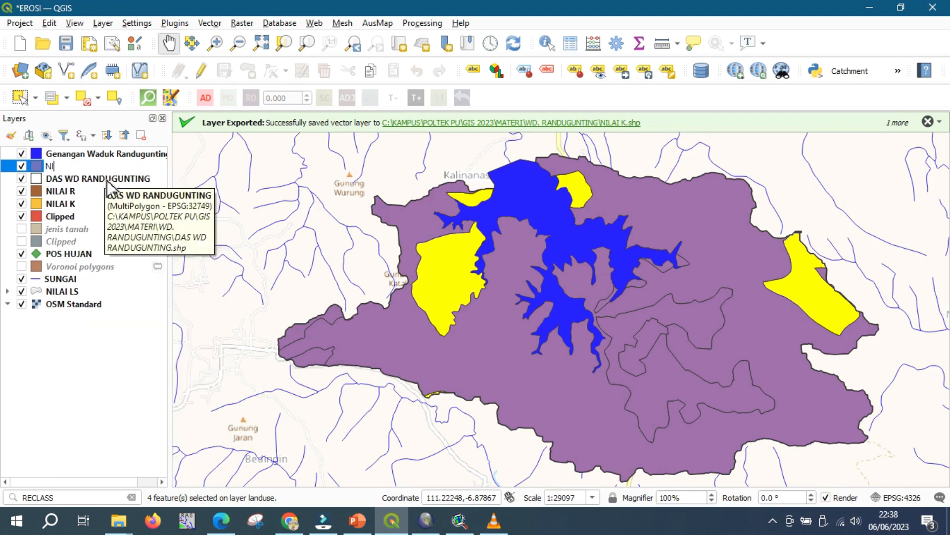
text(LAI C)
click(96, 207)
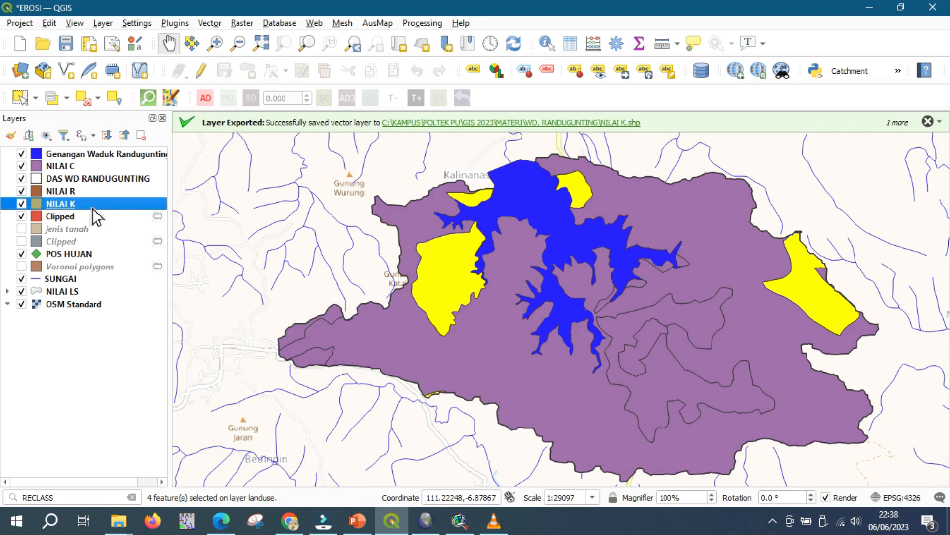
Switch to EROSI.pdf and examine the P factor tables for contouring, strip cropping and soil conservation techniques.
click(222, 528)
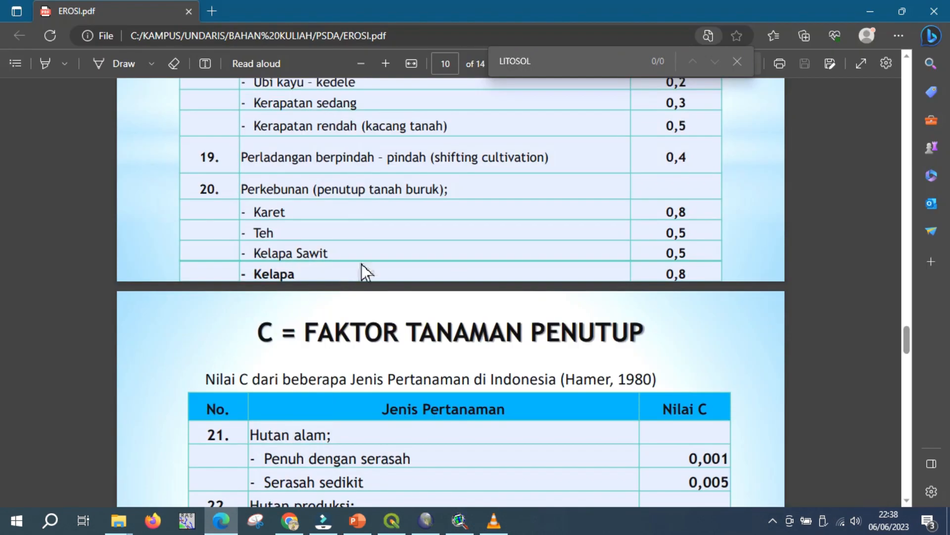
scroll(425, 382, down, 10)
scroll(435, 373, down, 3)
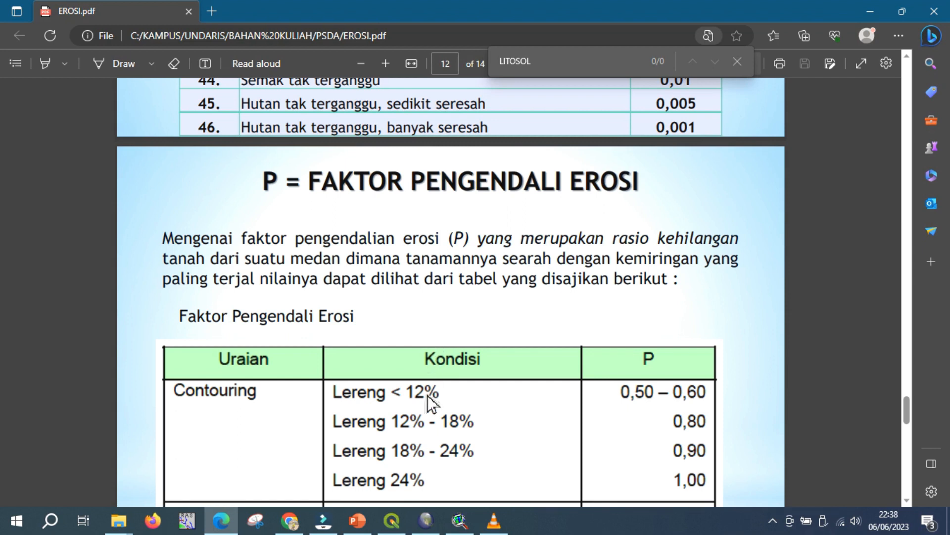
scroll(429, 402, down, 1)
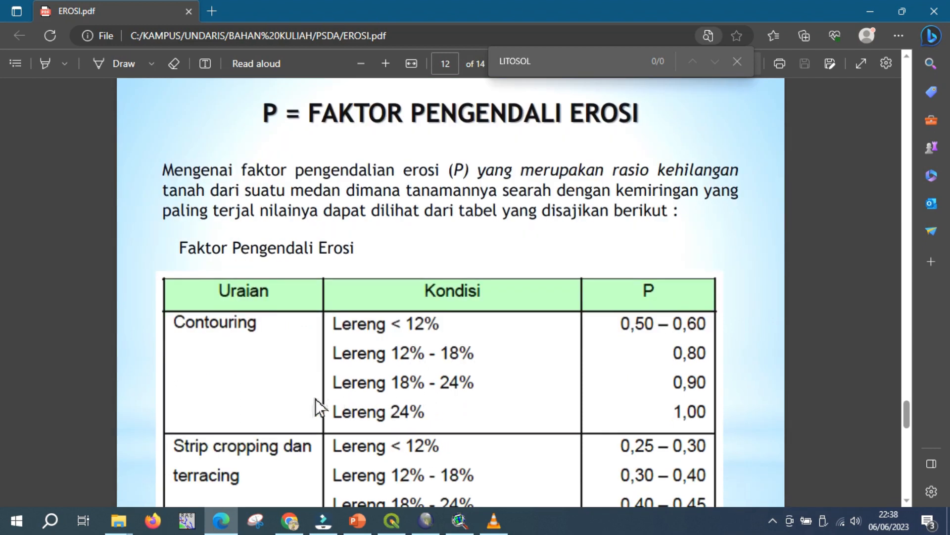
scroll(277, 371, down, 1)
scroll(266, 403, down, 4)
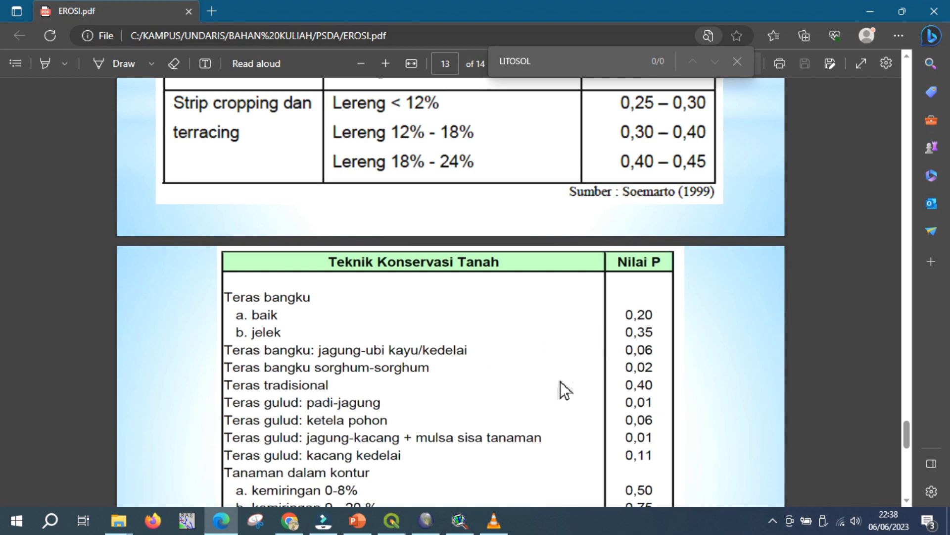
scroll(560, 381, up, 3)
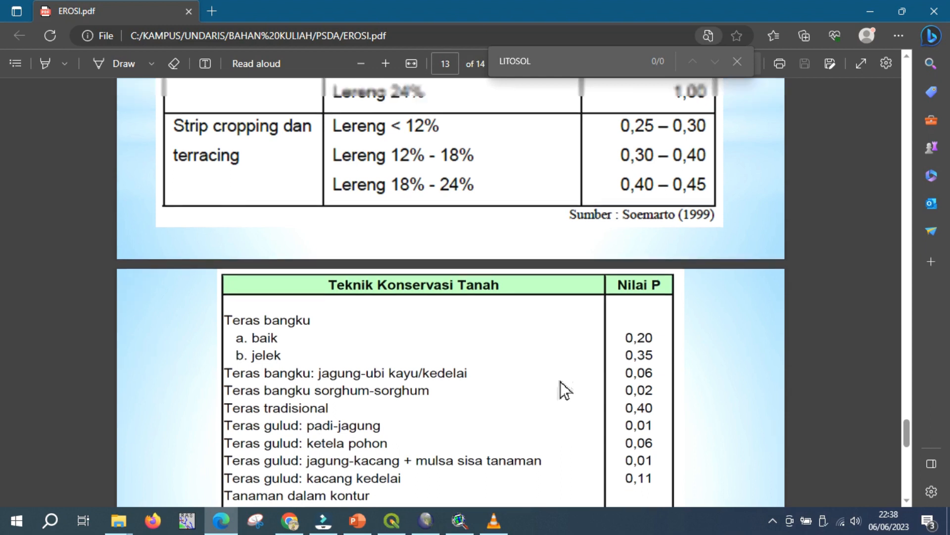
scroll(560, 381, up, 3)
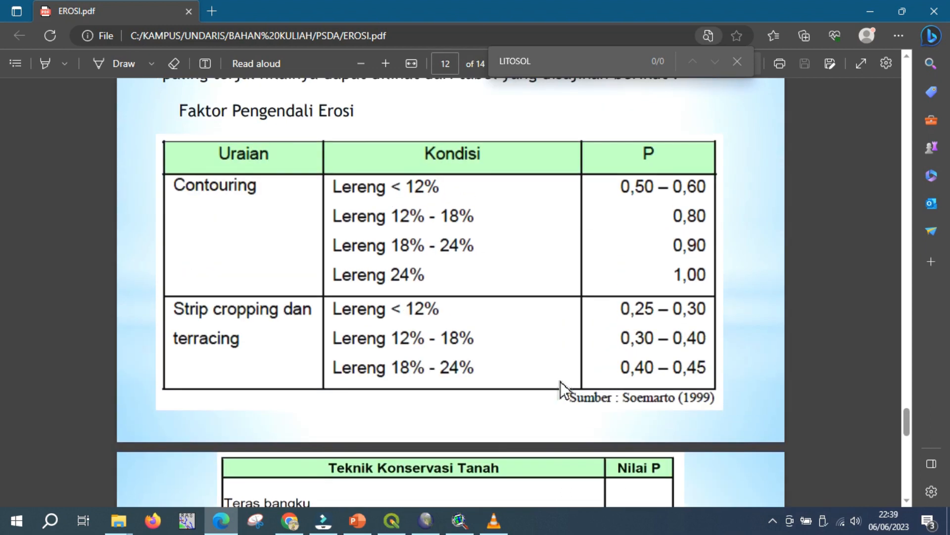
scroll(564, 390, up, 3)
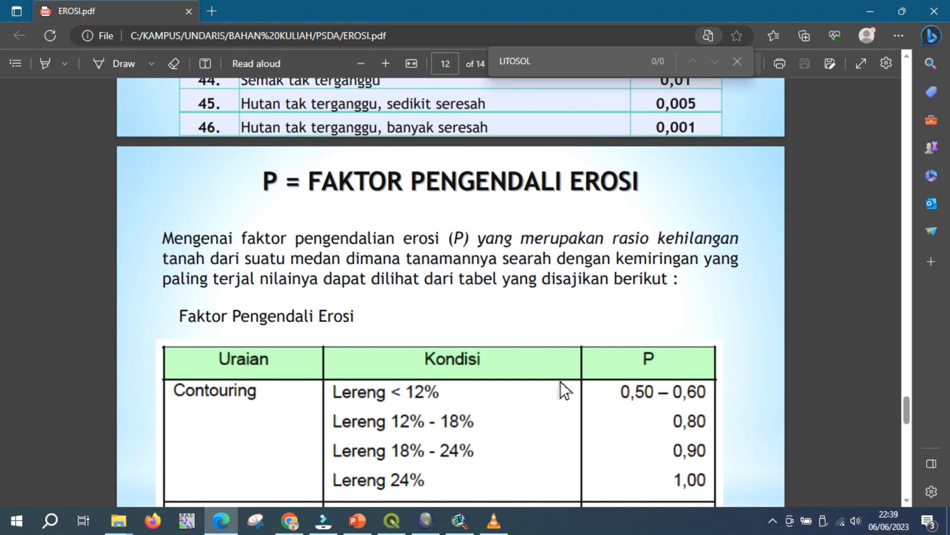
scroll(564, 389, up, 2)
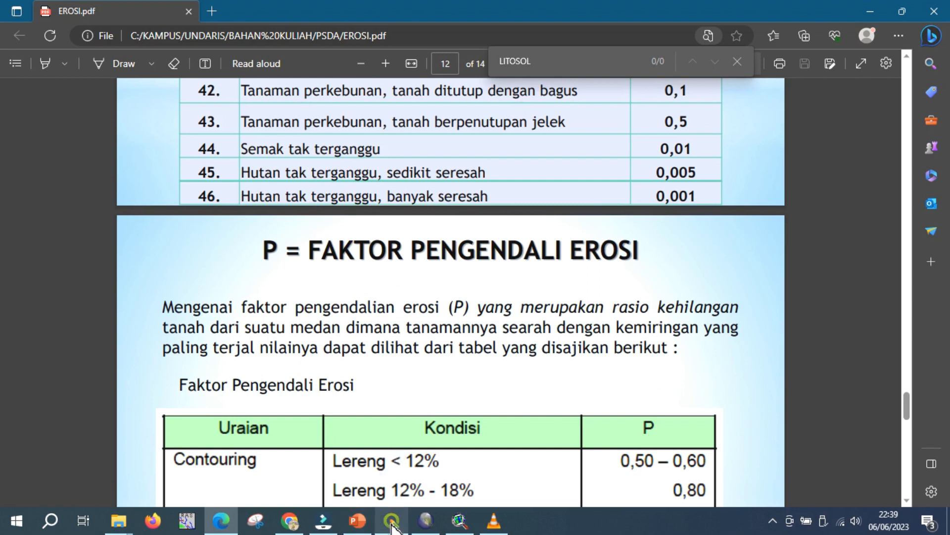
Switch to QGIS, deselect all features in the NILAI C attribute table, and hide the Genangan Waduk Randugunting layer.
mouse_move(392, 526)
click(392, 487)
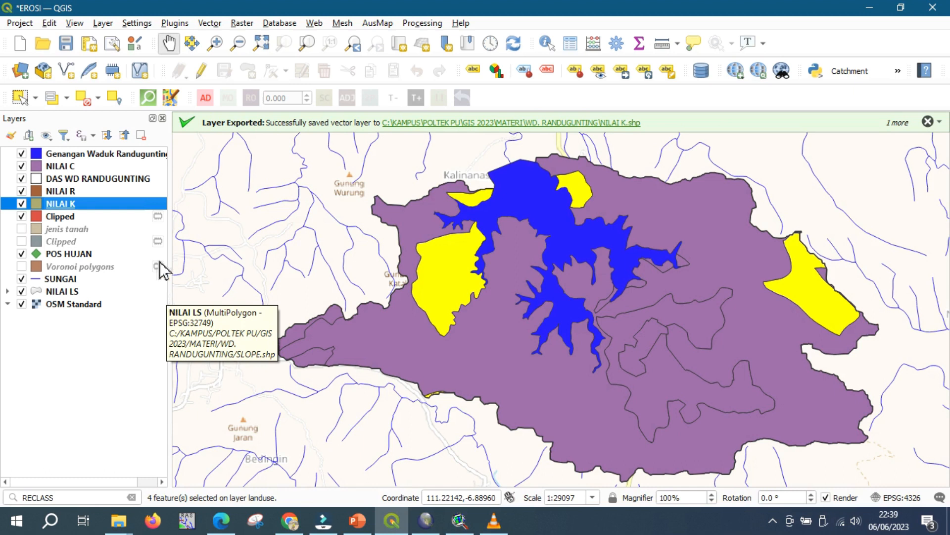
click(73, 167)
right_click(73, 168)
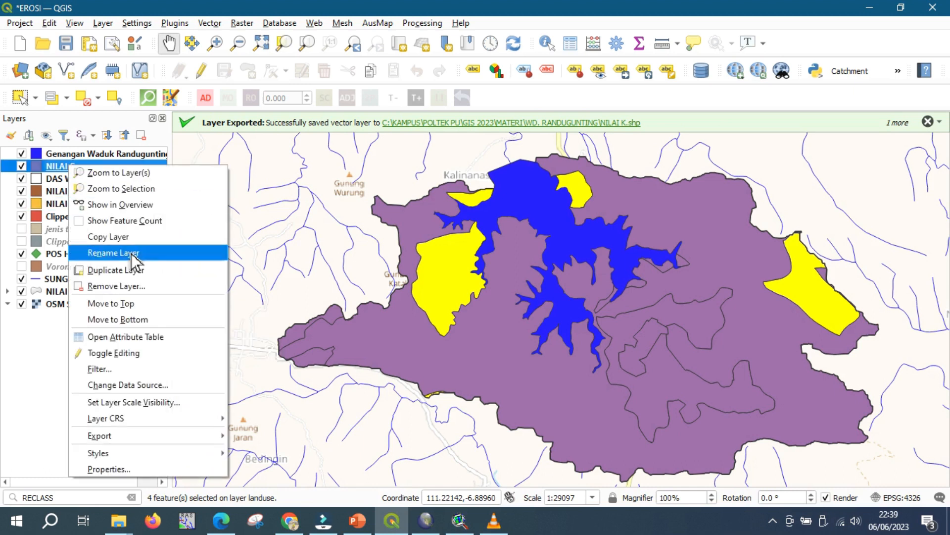
click(144, 340)
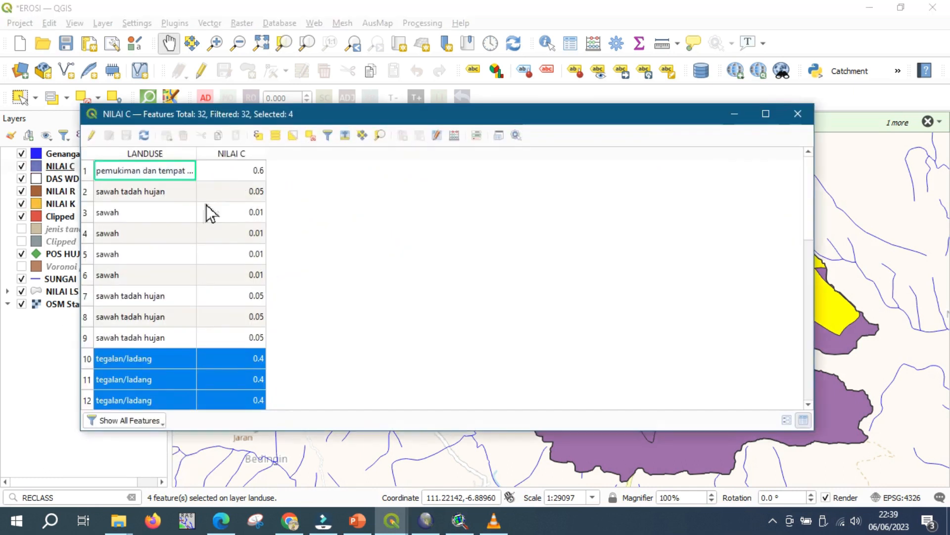
click(309, 136)
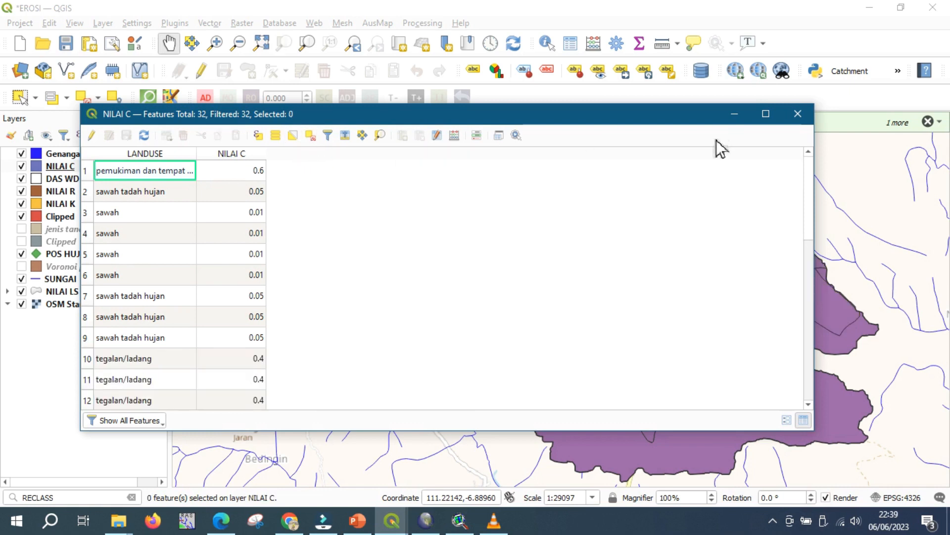
click(798, 114)
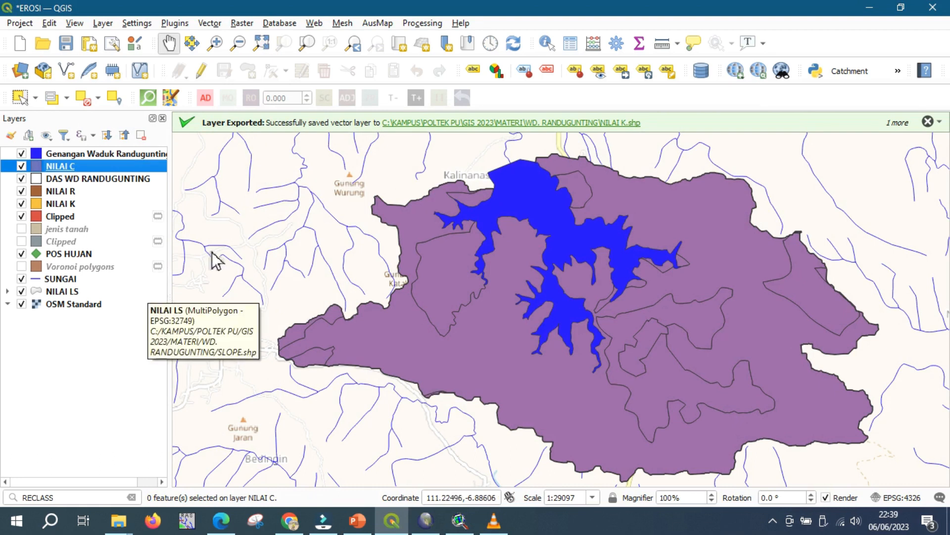
click(21, 153)
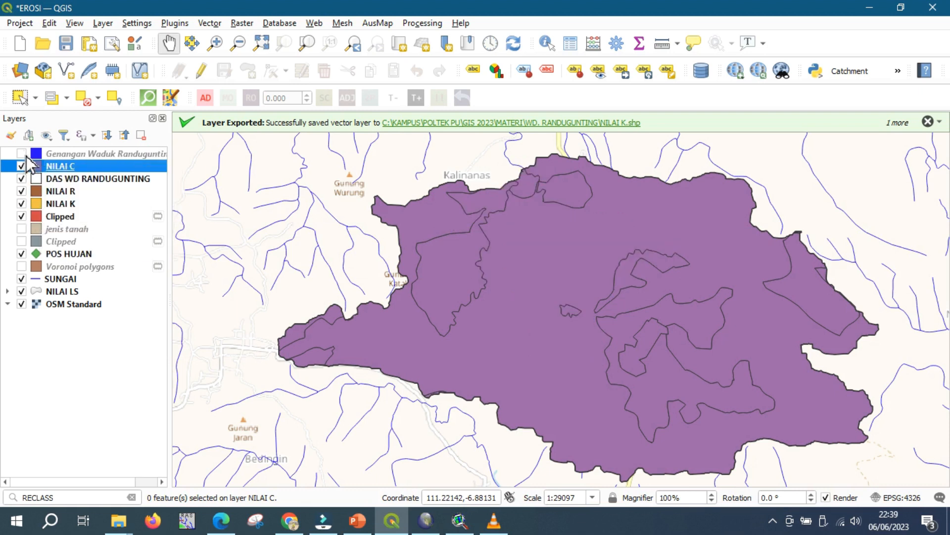
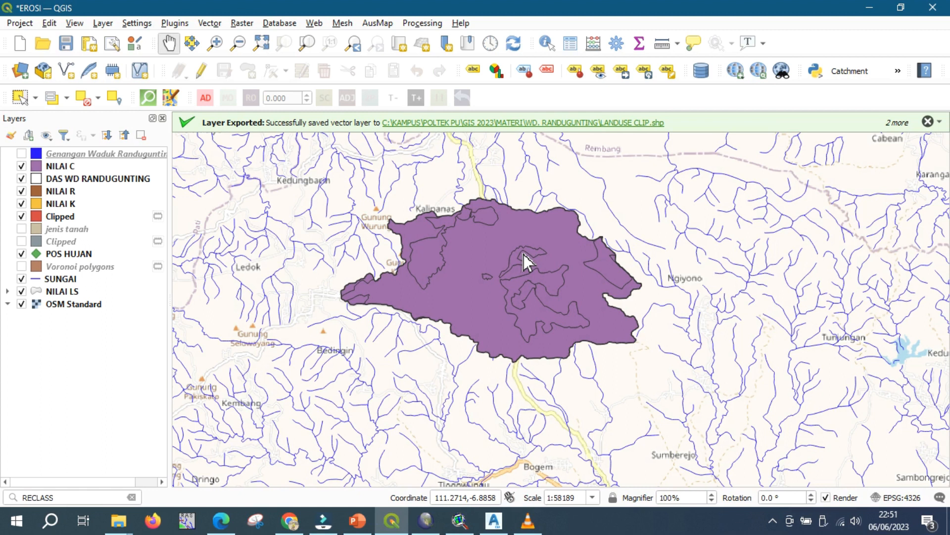
Set up a Union with NILAI C as the input layer and NILAI K as the overlay layer.
click(209, 23)
mouse_move(230, 74)
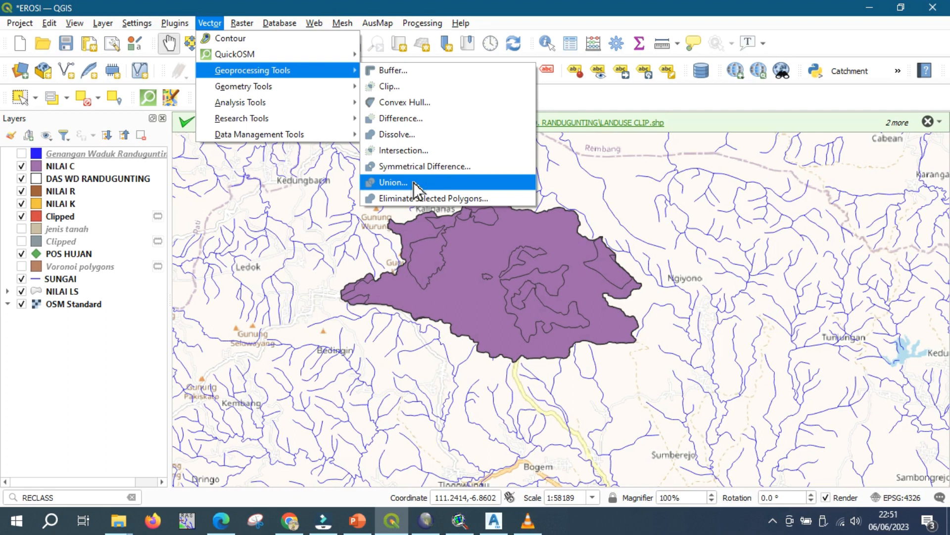
click(414, 182)
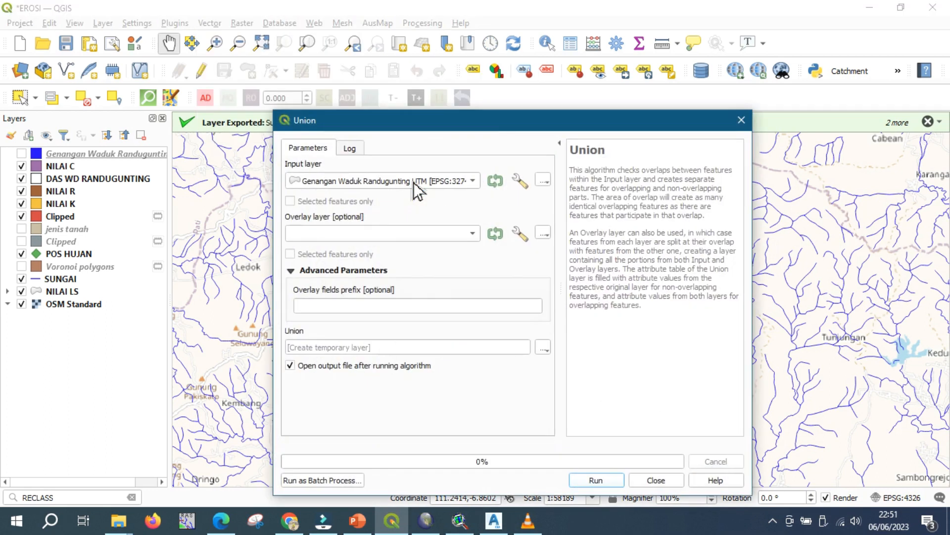
click(414, 182)
click(359, 210)
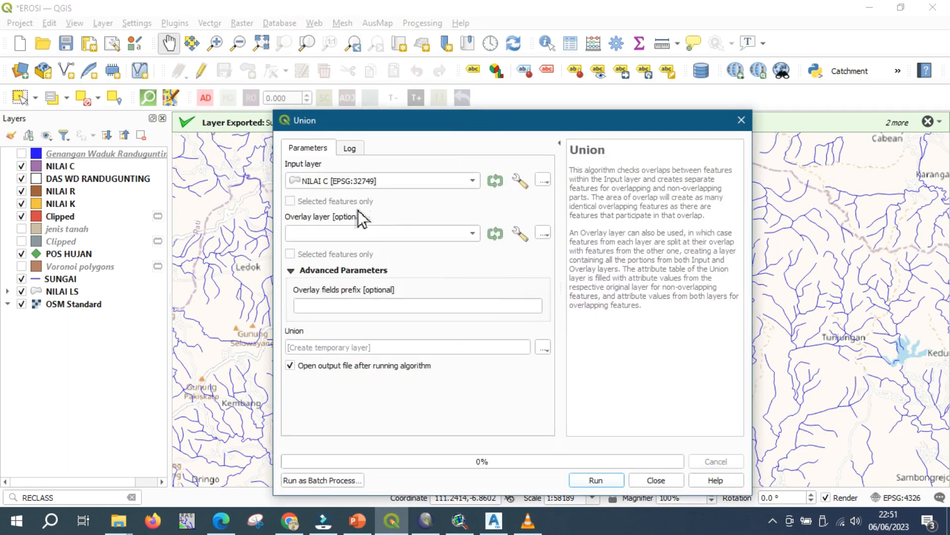
click(361, 234)
click(365, 336)
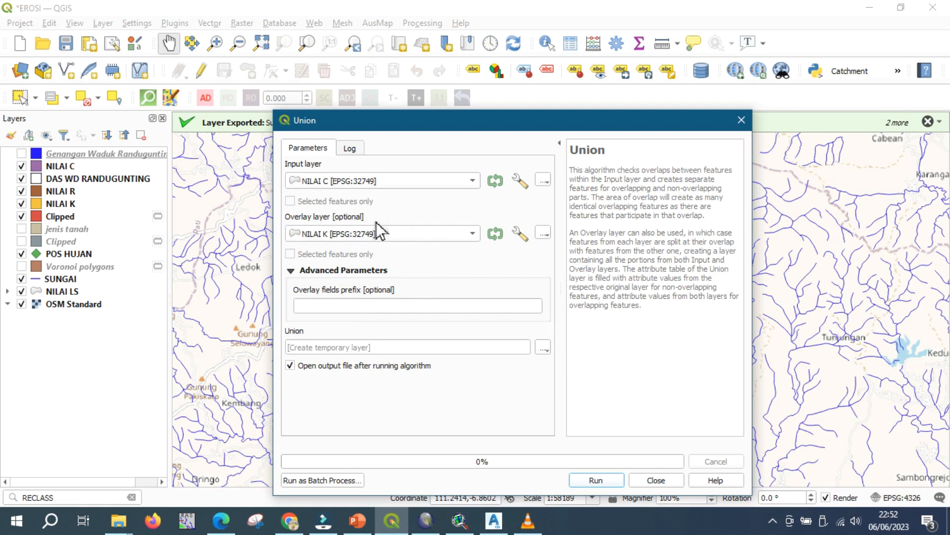
Set the union output to NILAI C&K.shp in the WD. RANDUGUNTING folder and try to run the algorithm.
click(543, 347)
click(563, 378)
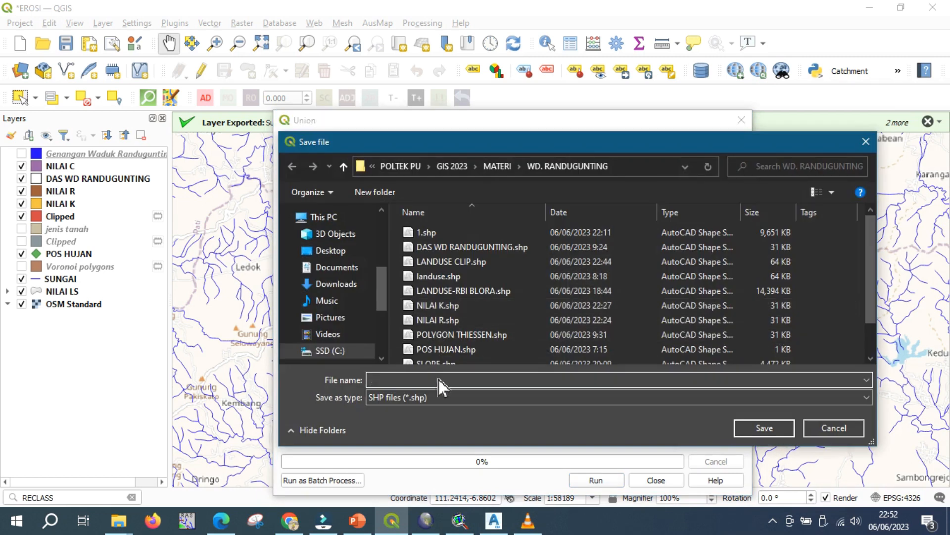
text(NILAI )
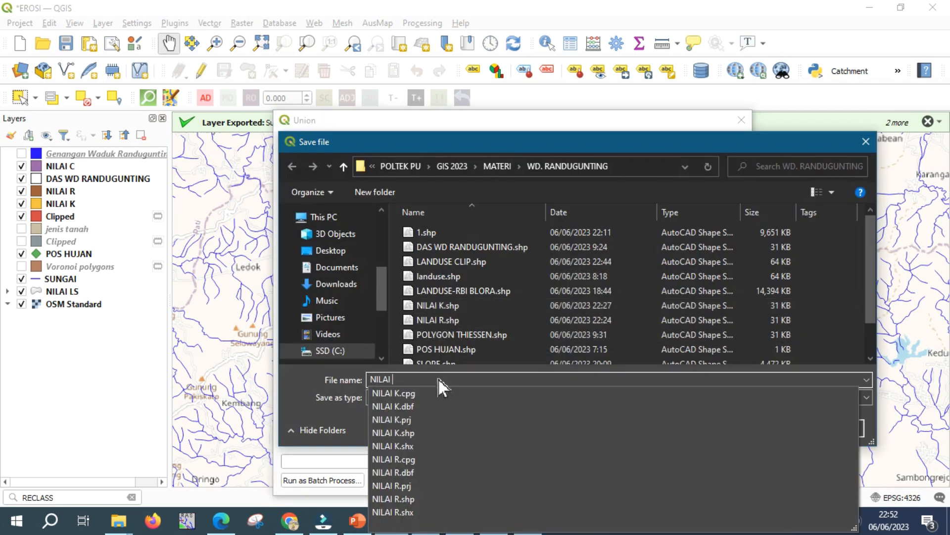
text(c)
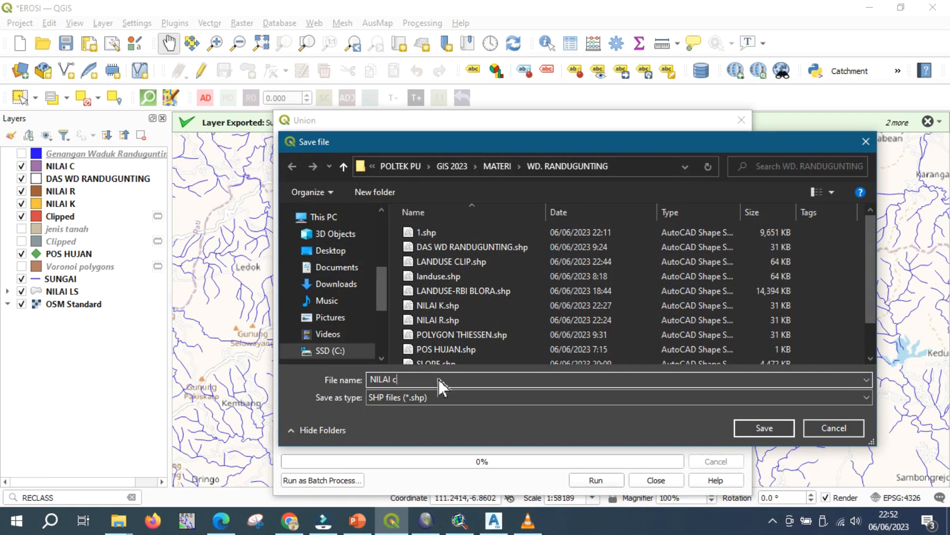
text(&K)
click(767, 427)
click(592, 481)
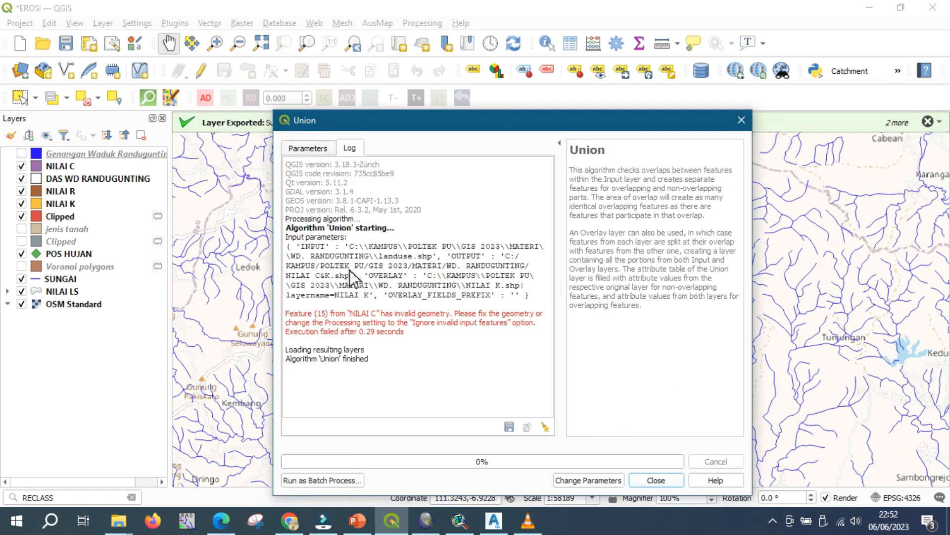
Set the NILAI C input to skip features with invalid geometries, rerun the union, and close the dialog.
click(313, 154)
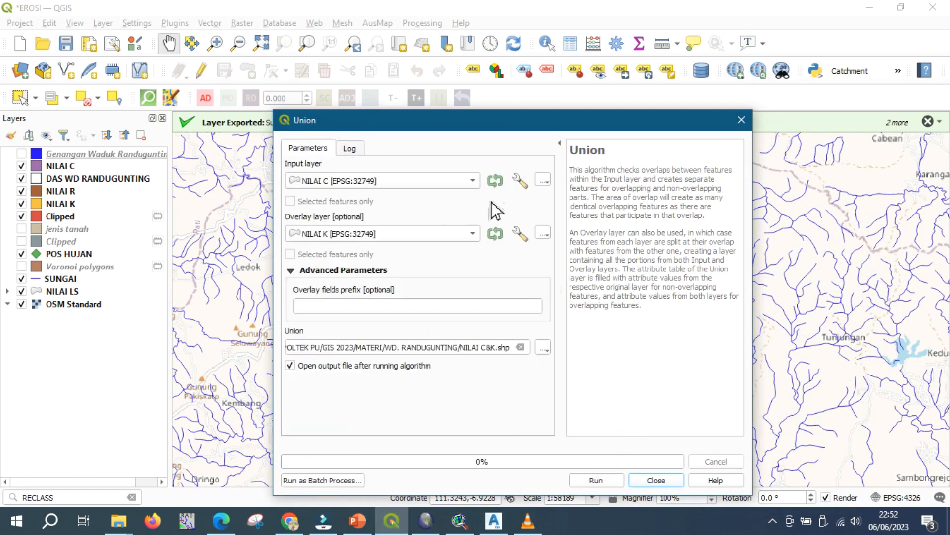
click(518, 179)
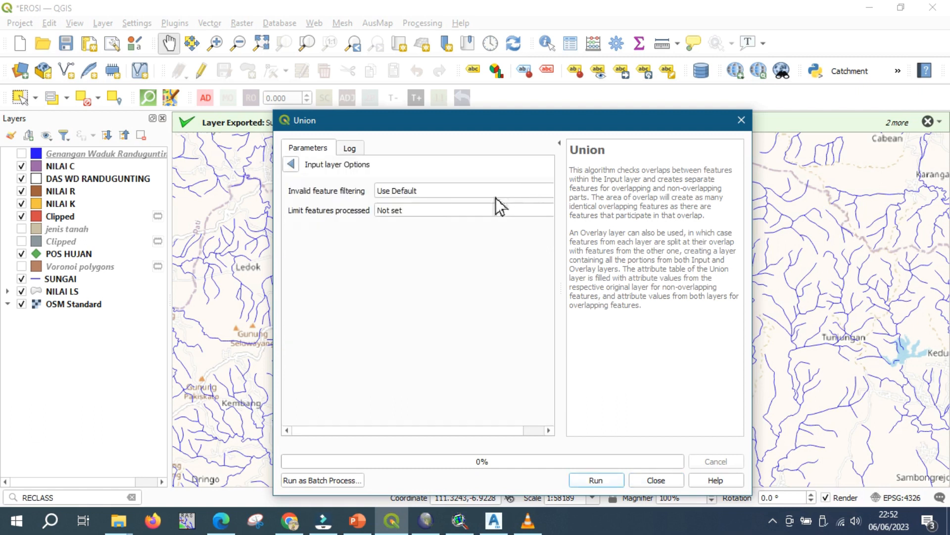
click(404, 195)
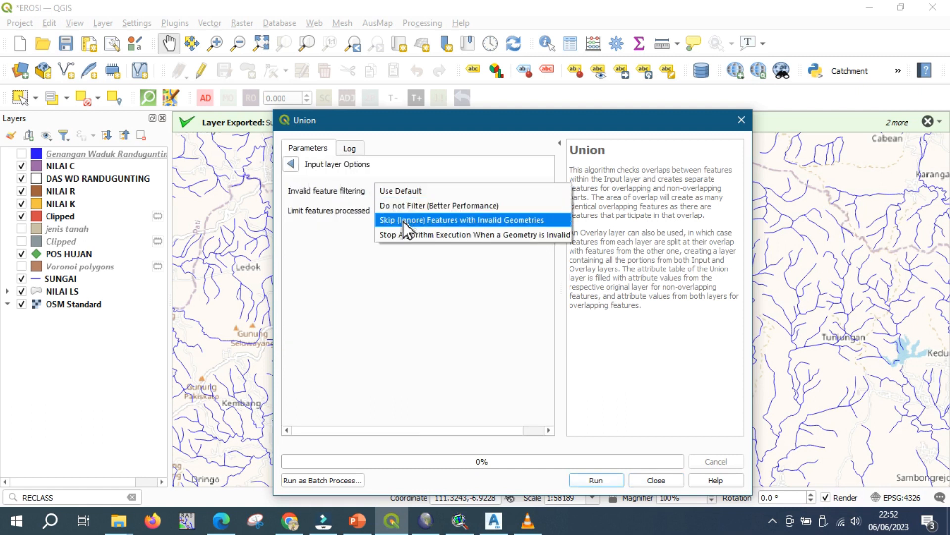
click(403, 220)
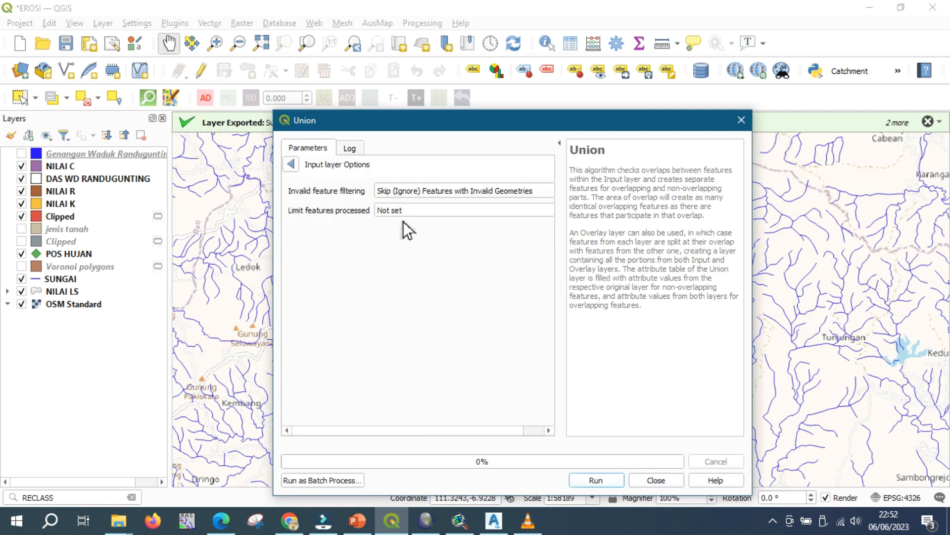
click(291, 164)
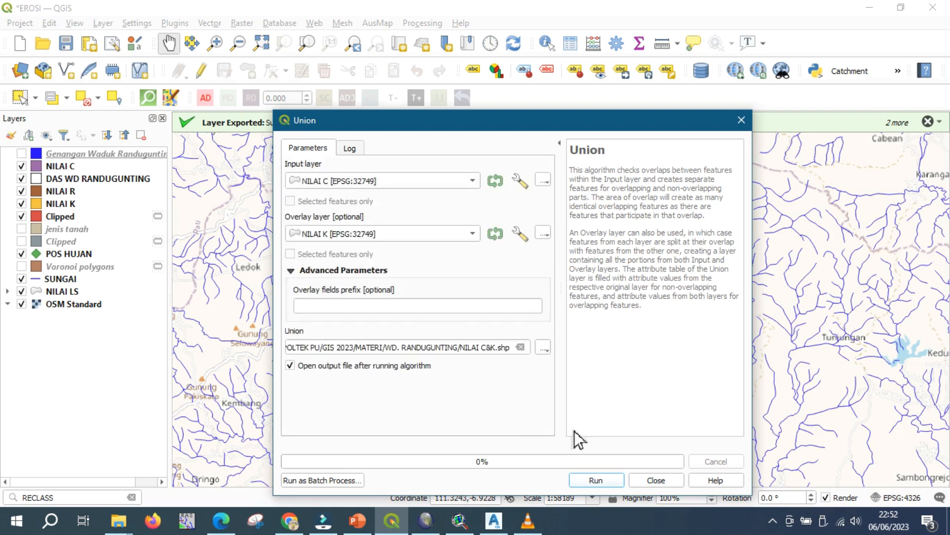
click(596, 480)
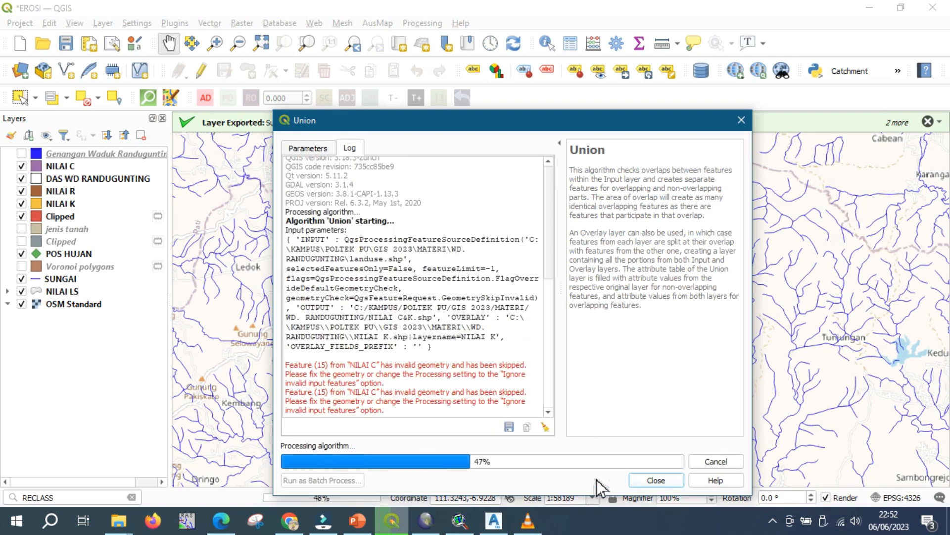
click(655, 480)
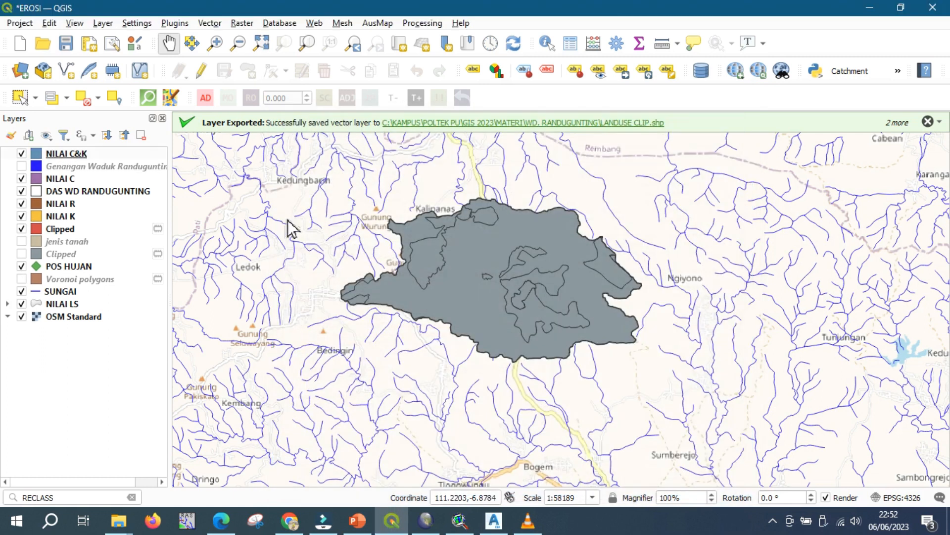
Review the combined land use and soil attributes of all features in the NILAI C&K attribute table.
scroll(429, 260, up, 1)
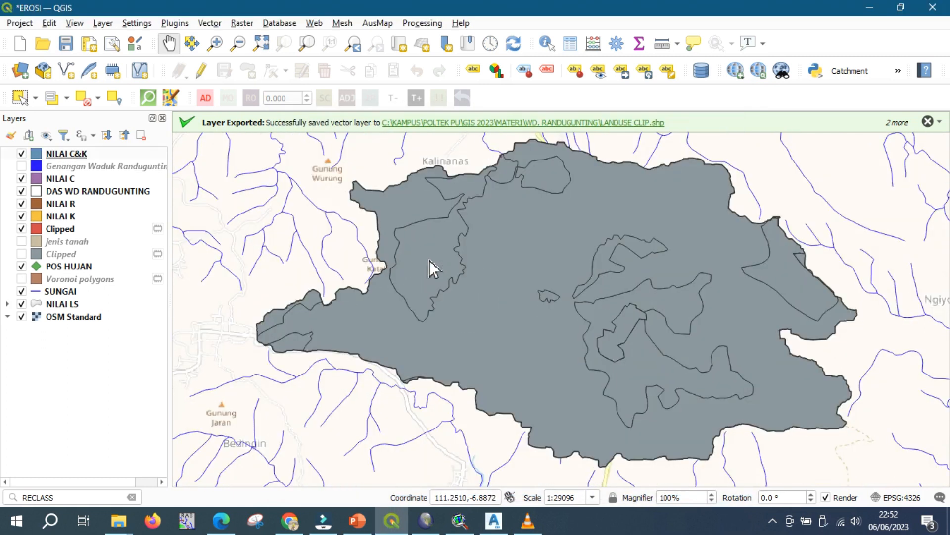
right_click(68, 157)
click(84, 310)
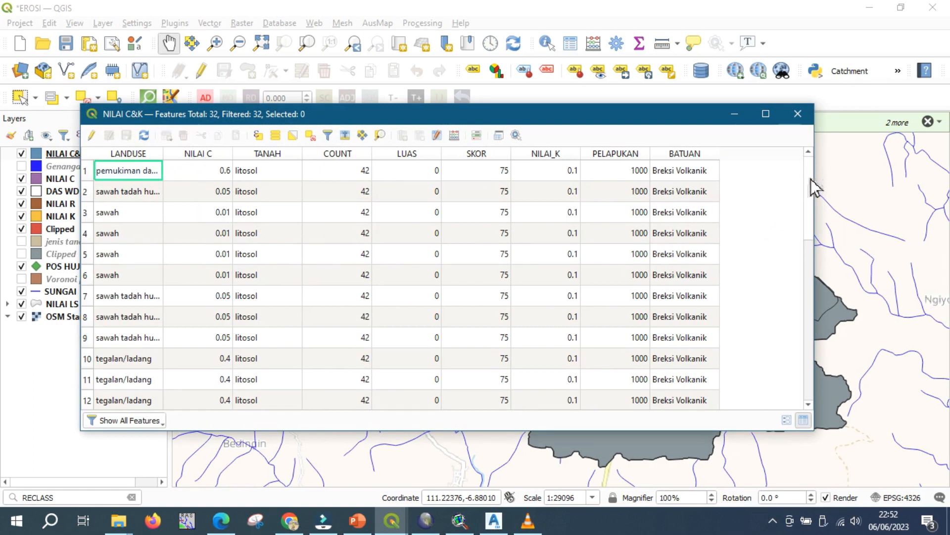
drag(811, 184, 799, 366)
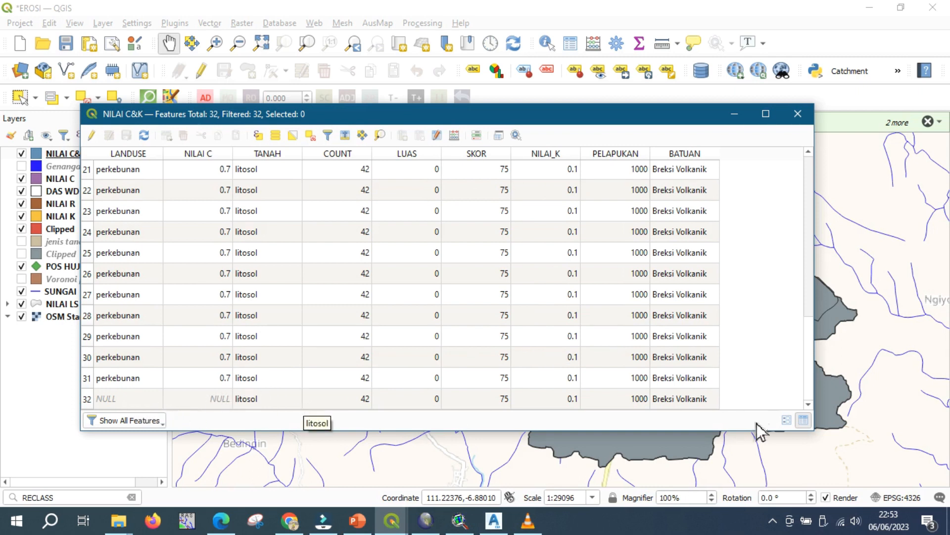
click(798, 114)
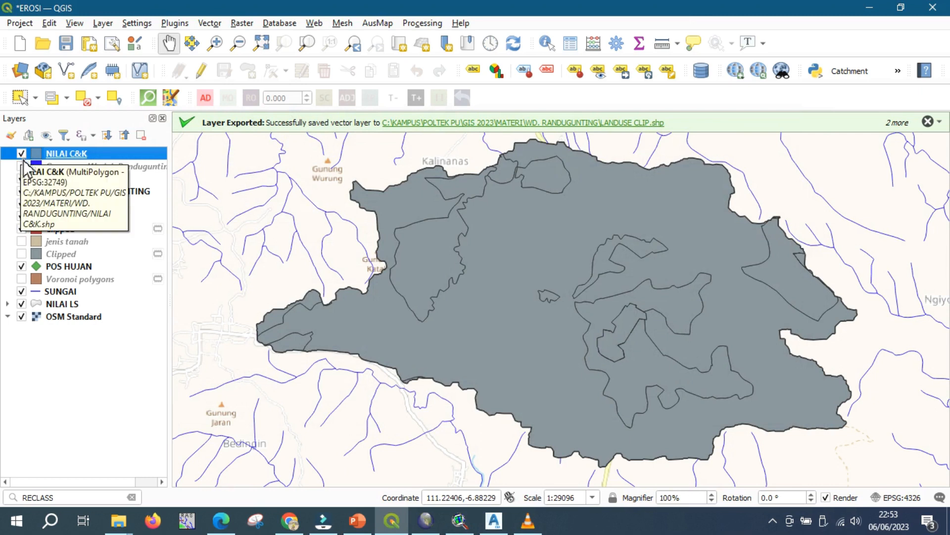
Try to run a Union of the NILAI LS input layer with the NILAI R overlay layer into a temporary layer.
click(245, 29)
mouse_move(209, 23)
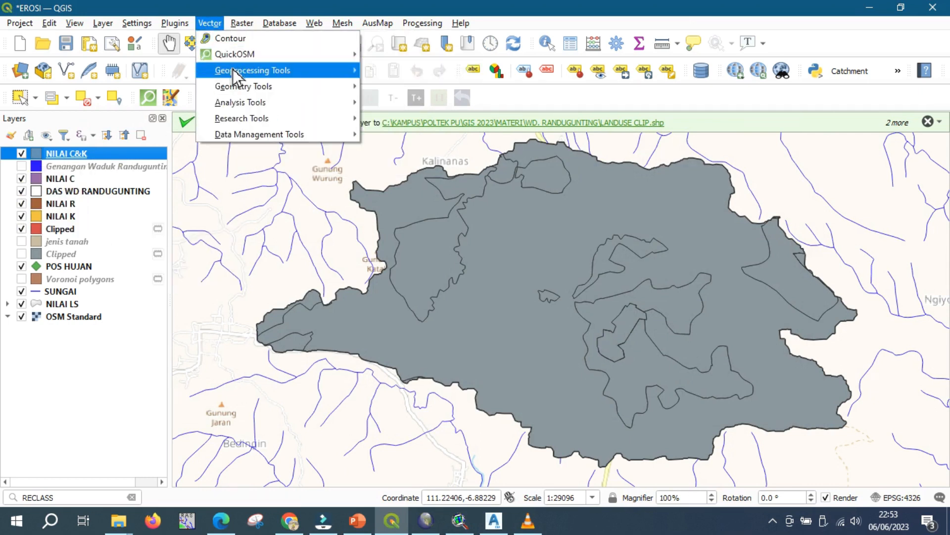
mouse_move(233, 70)
click(393, 182)
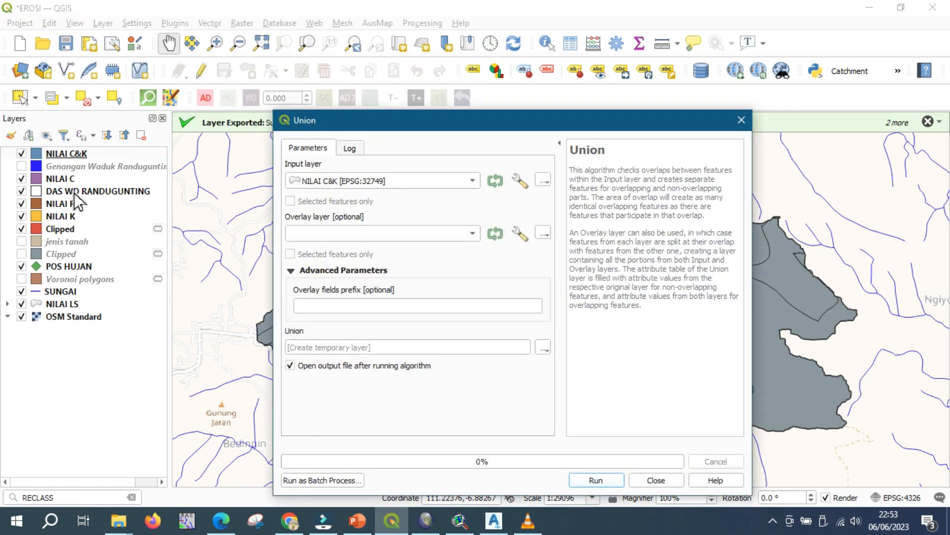
click(341, 183)
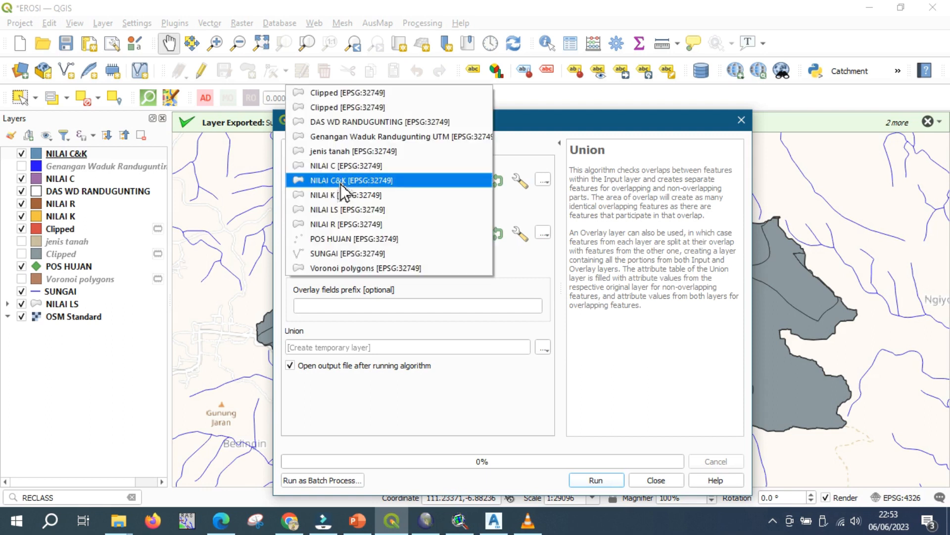
click(340, 211)
click(343, 233)
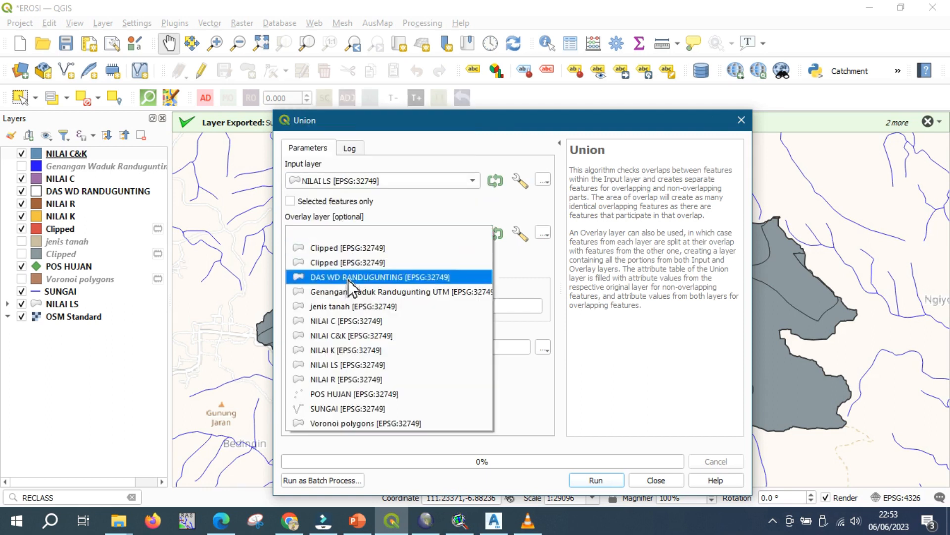
click(356, 379)
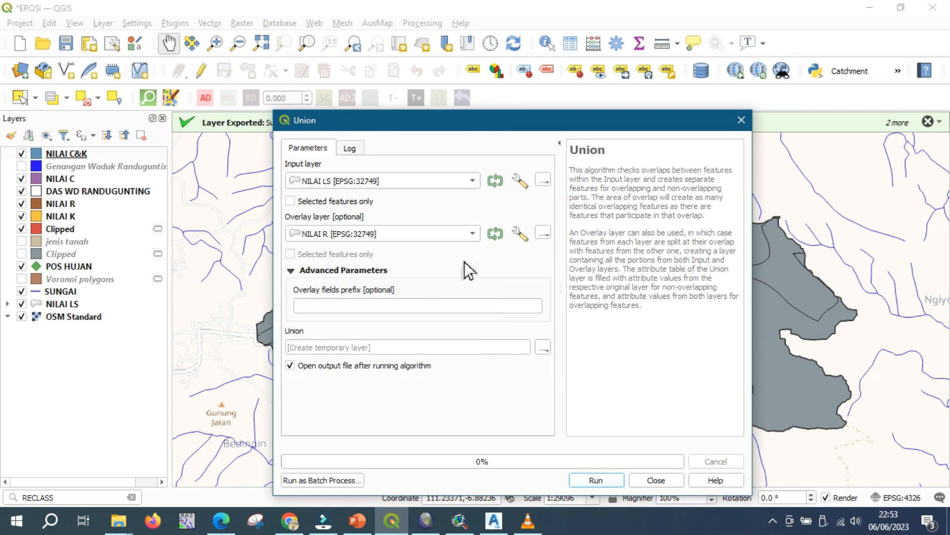
click(587, 480)
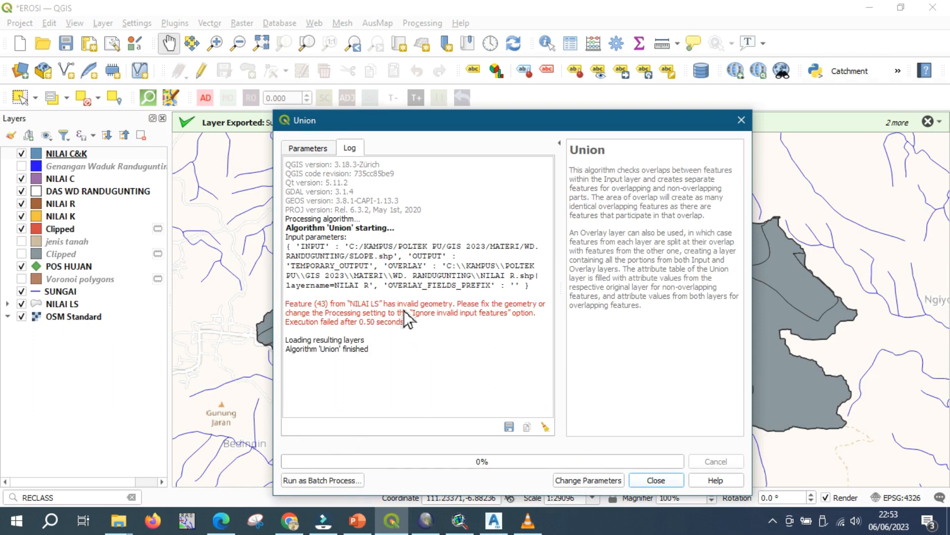
Set the NILAI LS input to skip features with invalid geometries, rerun the union with NILAI R, and close the dialog.
click(320, 154)
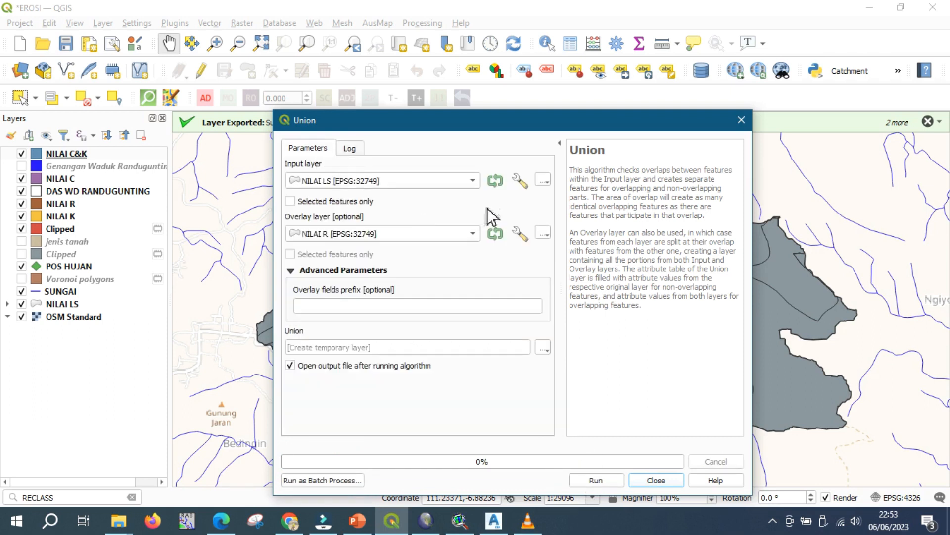
click(523, 186)
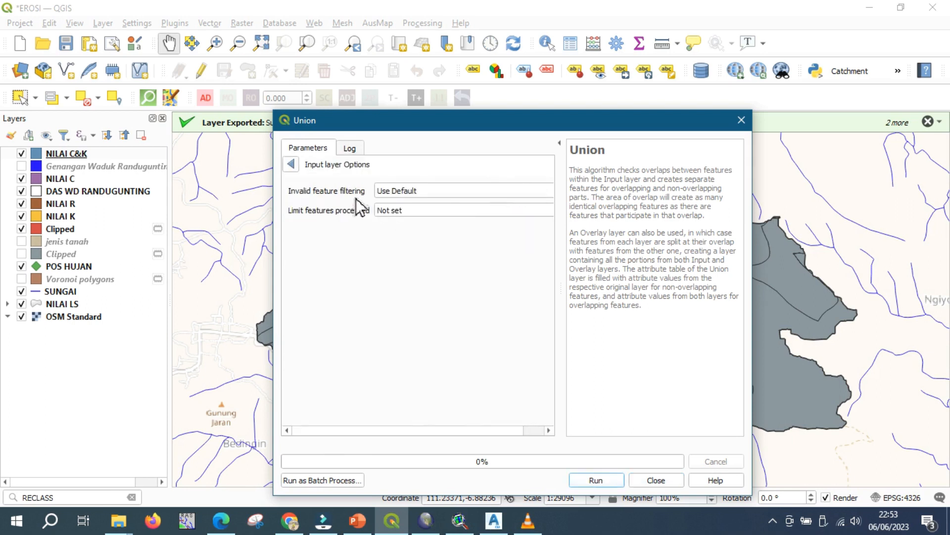
click(404, 194)
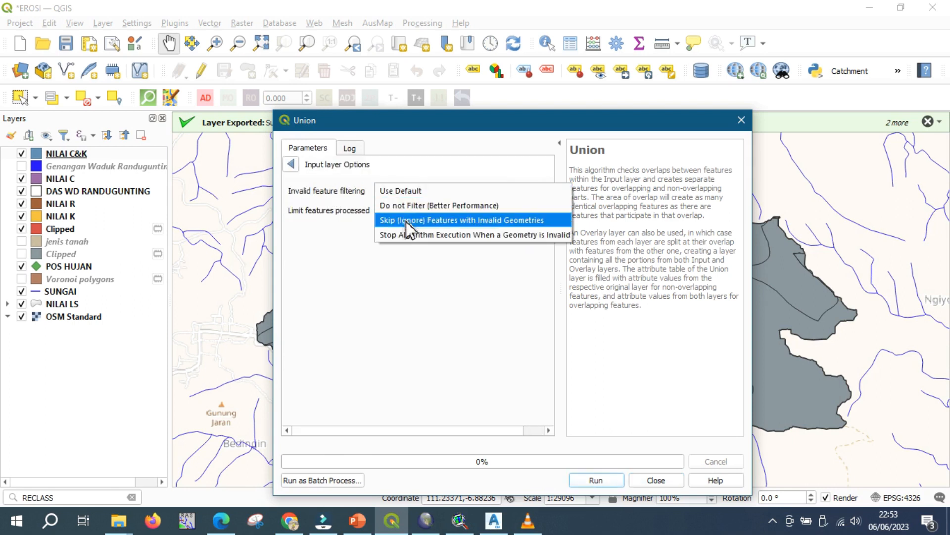
click(406, 220)
click(292, 164)
click(587, 480)
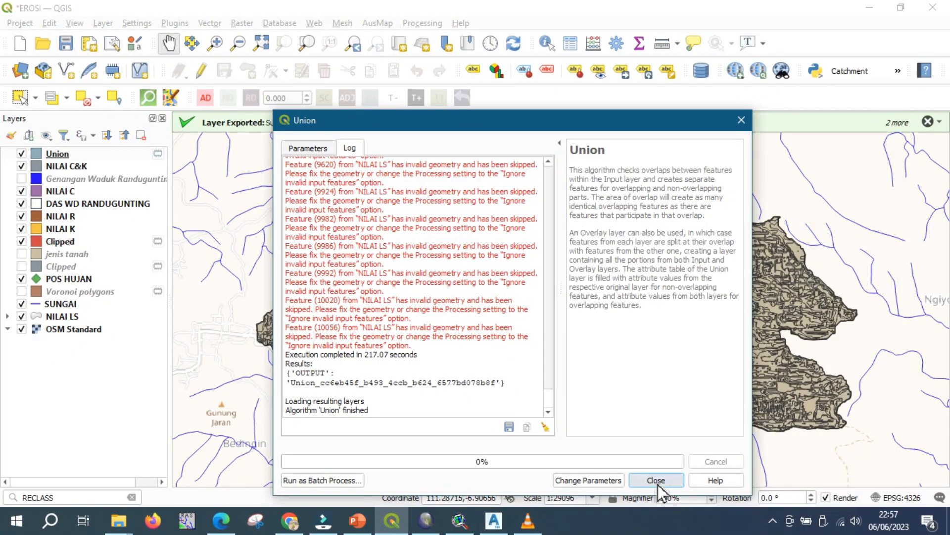
click(657, 480)
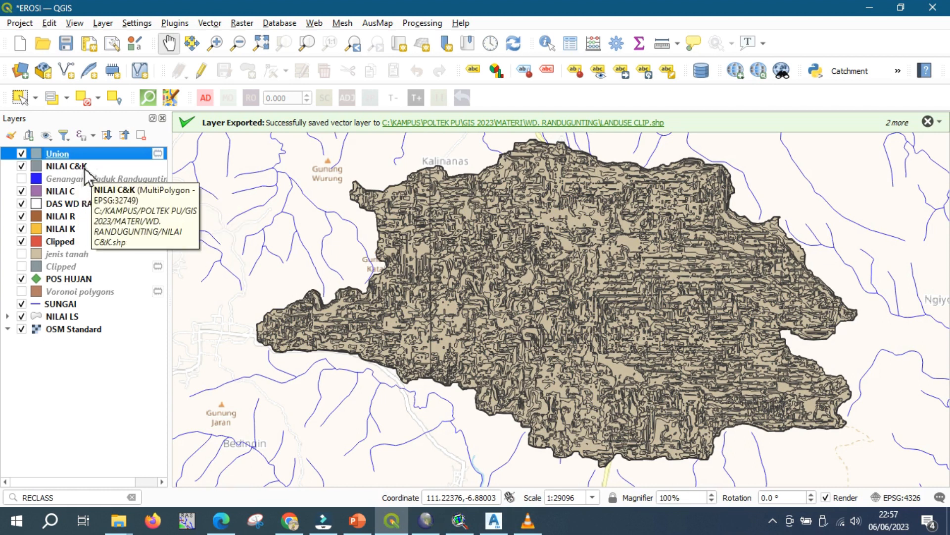
Review the slope, NILAI LS and rainfall erosivity attributes across the records of the temporary Union layer's attribute table.
right_click(73, 155)
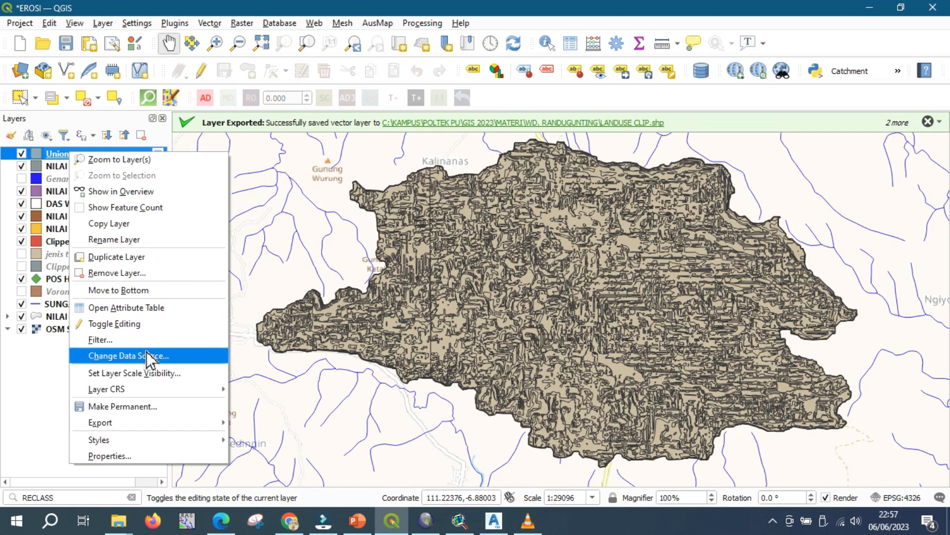
click(142, 313)
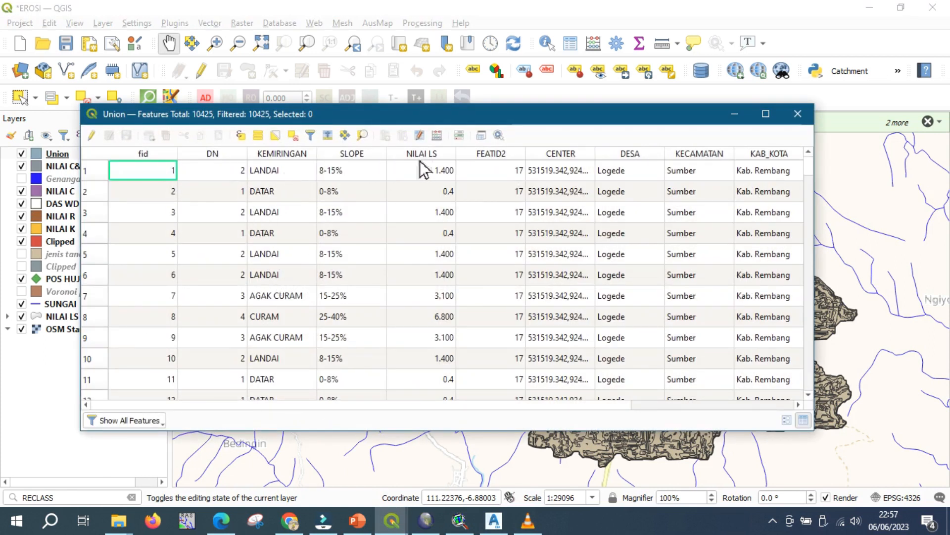
drag(490, 405, 711, 407)
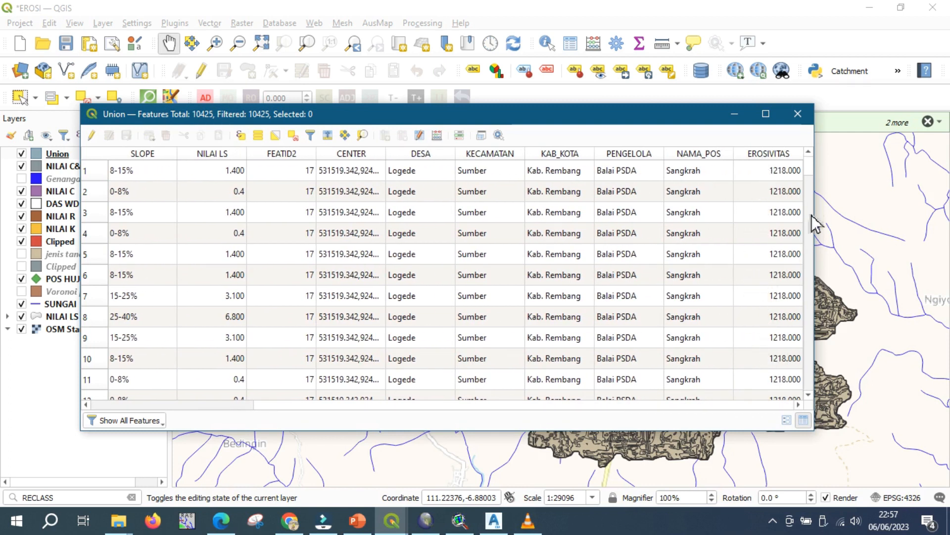
drag(810, 170, 806, 343)
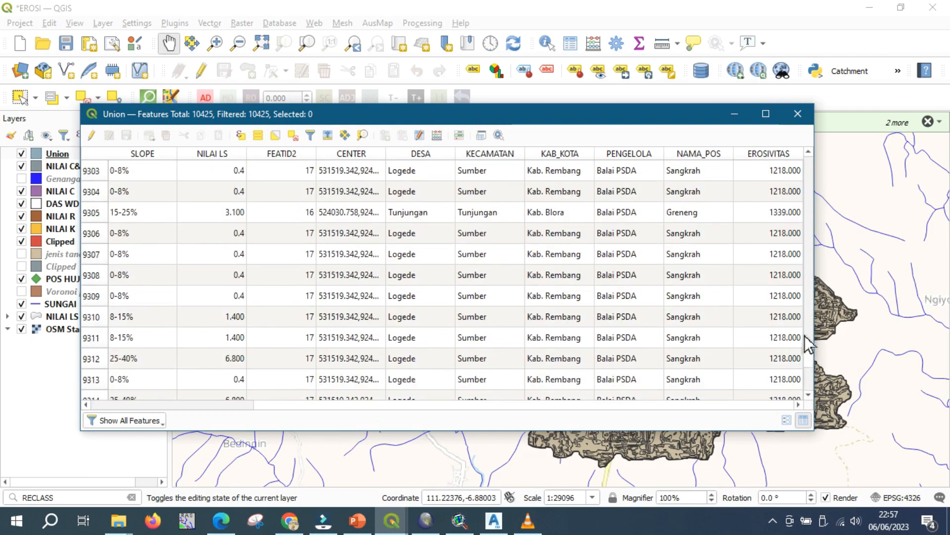
click(798, 114)
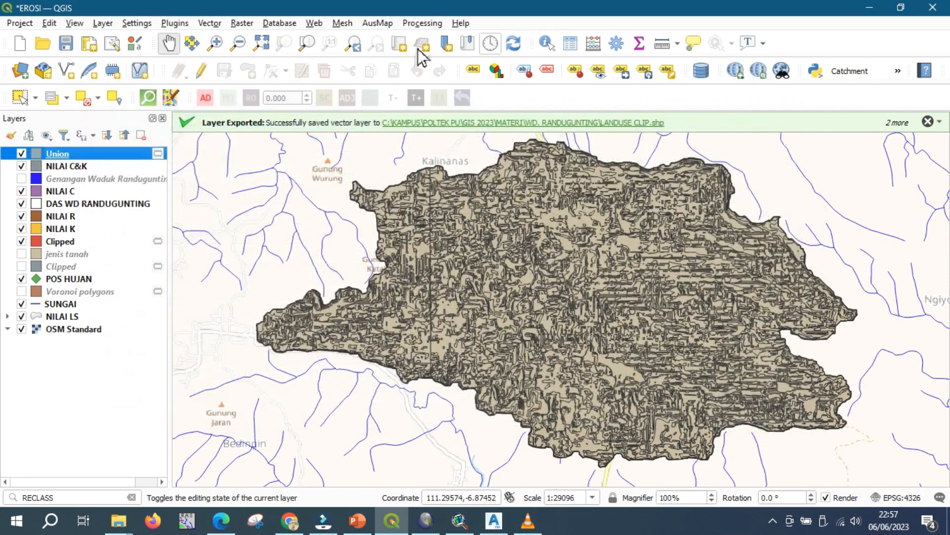
Export the Union layer as the ESRI Shapefile NILAI LS&R.shp in the WD. RANDUGUNTING folder and hide the temporary Union layer.
right_click(67, 156)
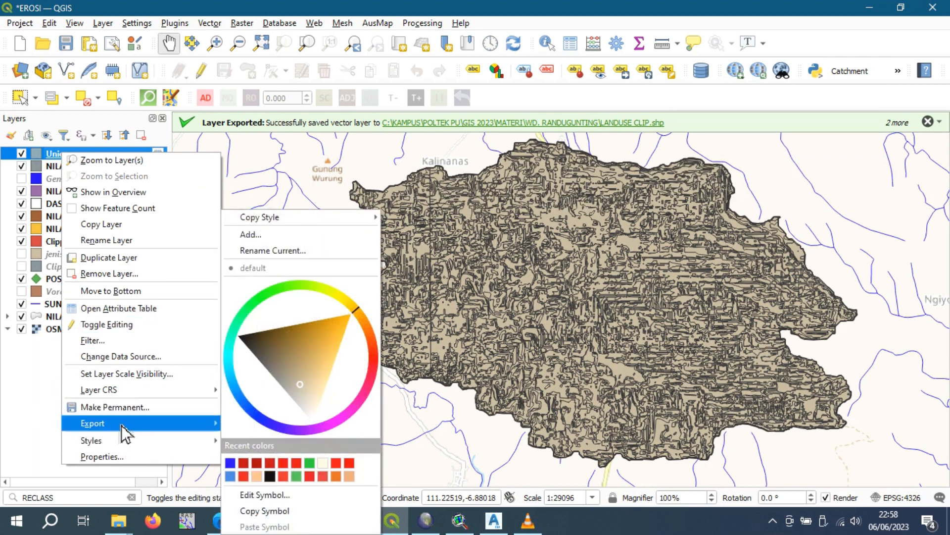
mouse_move(121, 424)
click(273, 424)
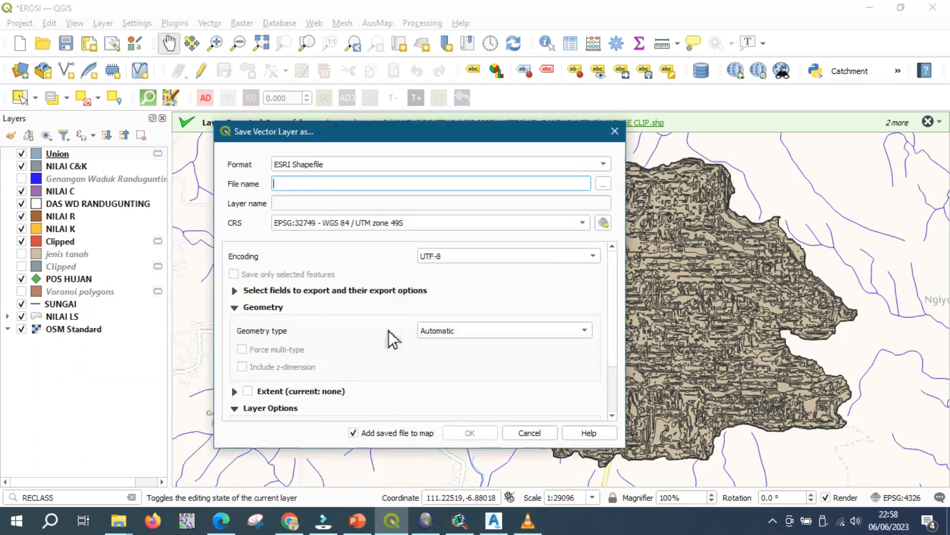
click(609, 185)
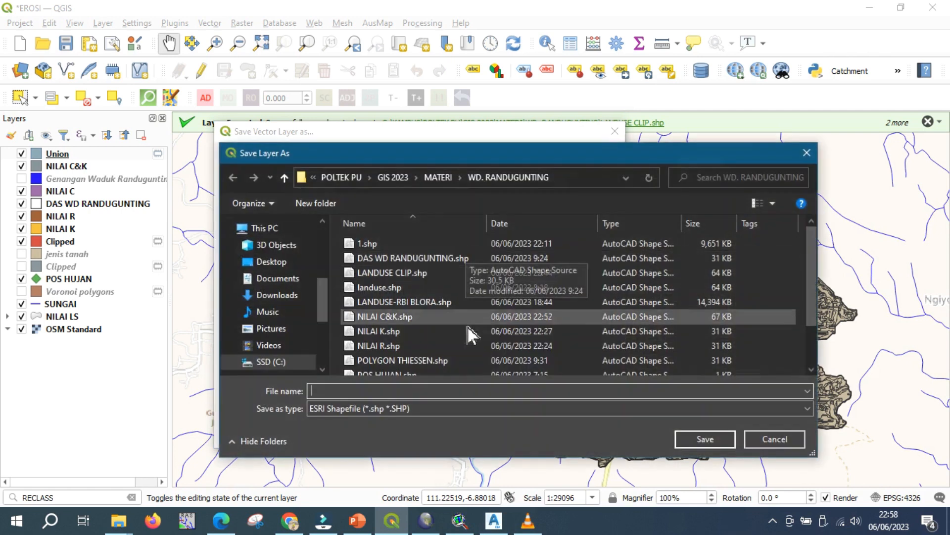
text(NI)
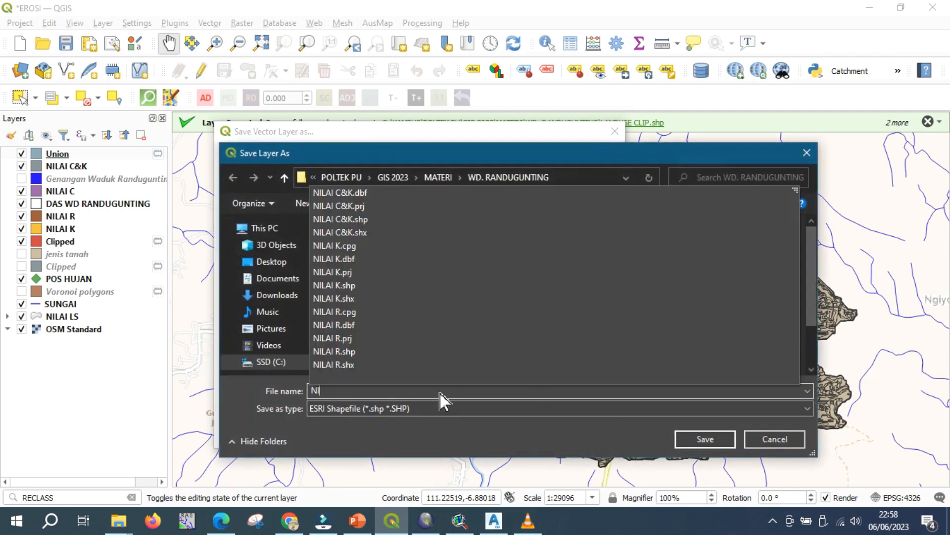
text(LAI LS)
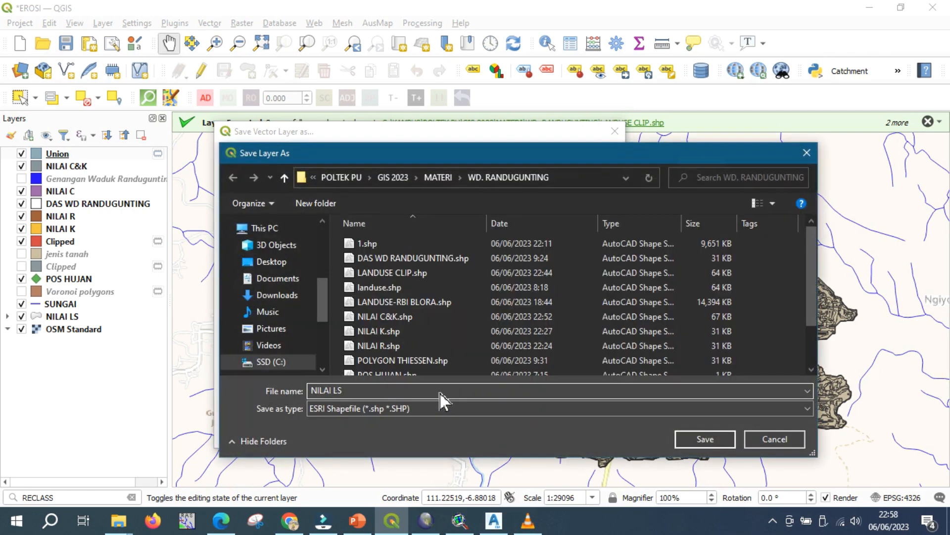
text(&R)
click(699, 438)
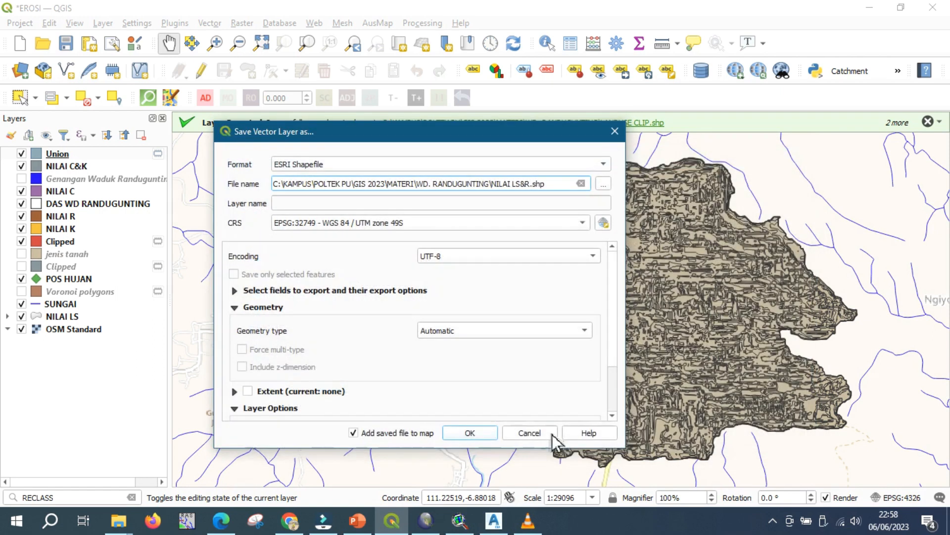
click(470, 433)
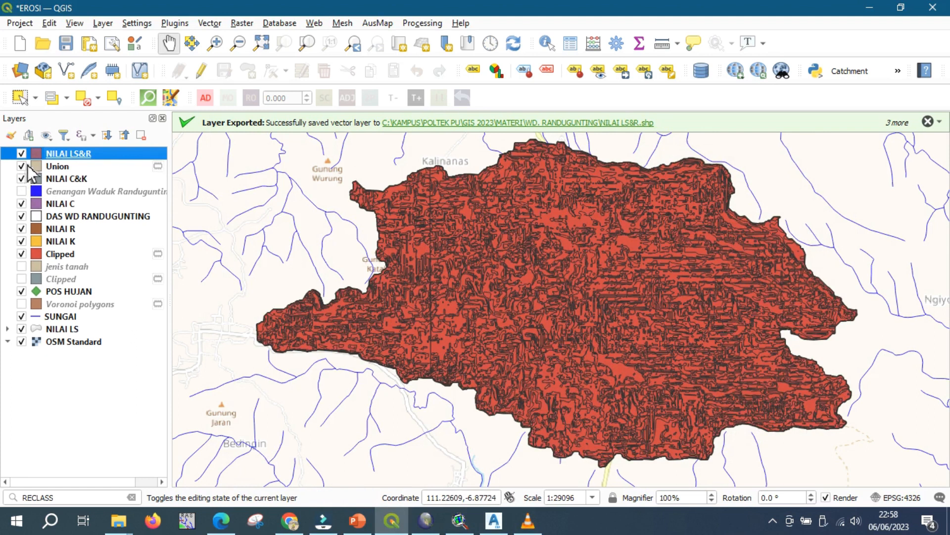
click(21, 166)
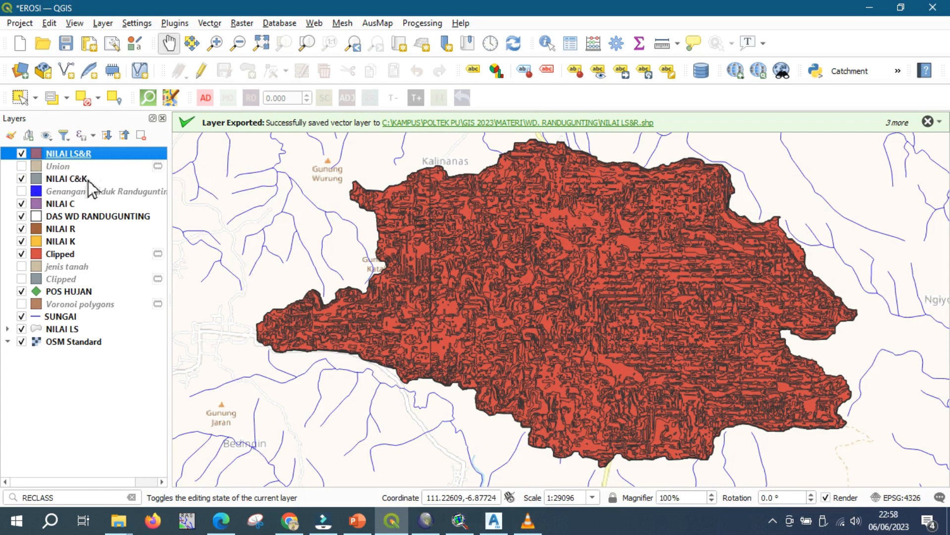
Run a Union of the NILAI LS&R input layer with the NILAI C&K overlay layer into a temporary layer and close the dialog.
click(209, 22)
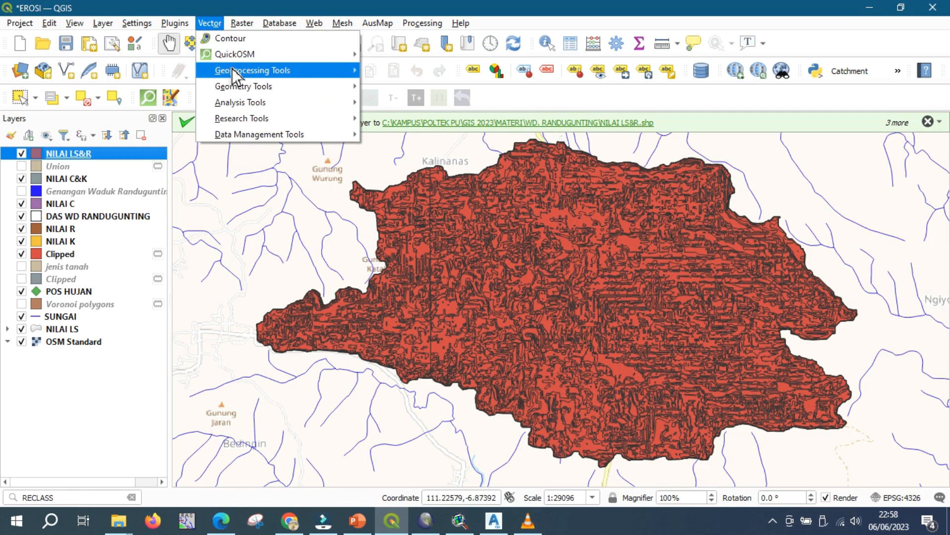
mouse_move(232, 70)
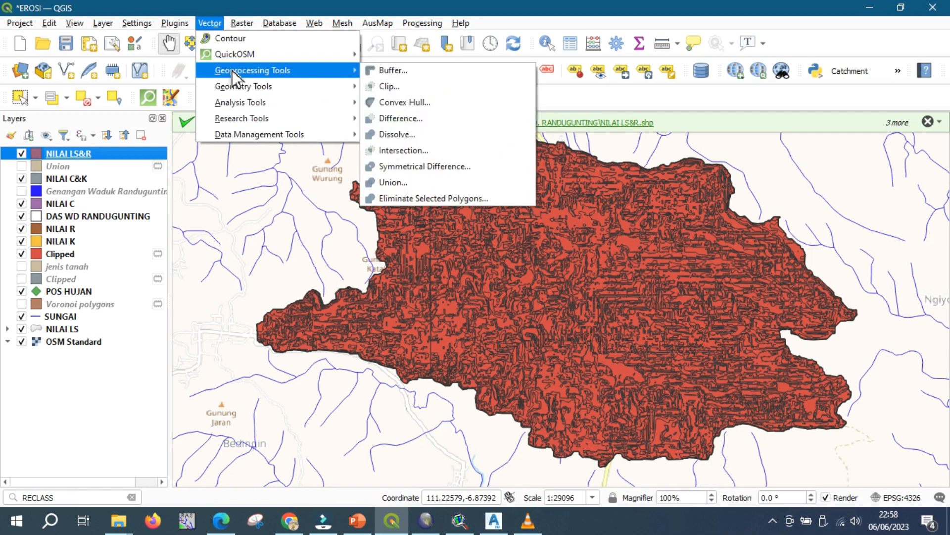
click(415, 184)
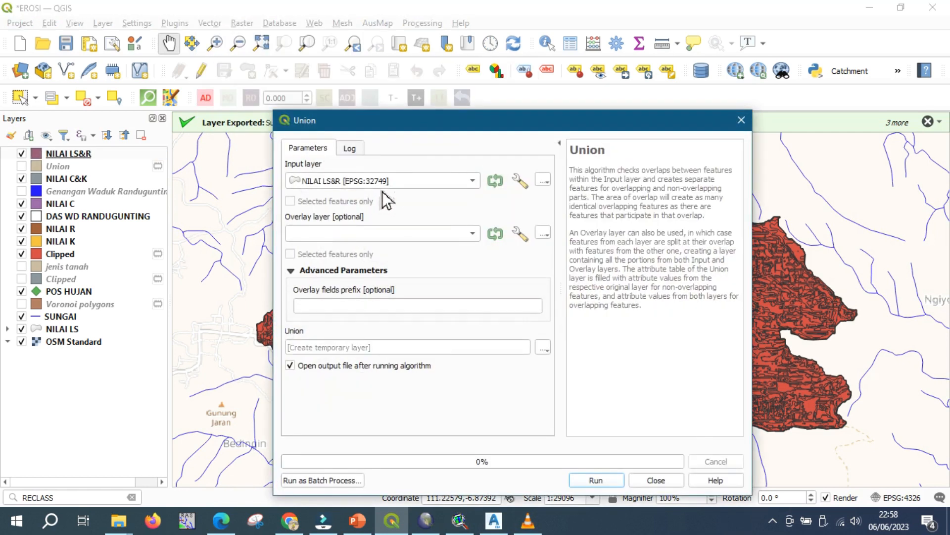
click(379, 241)
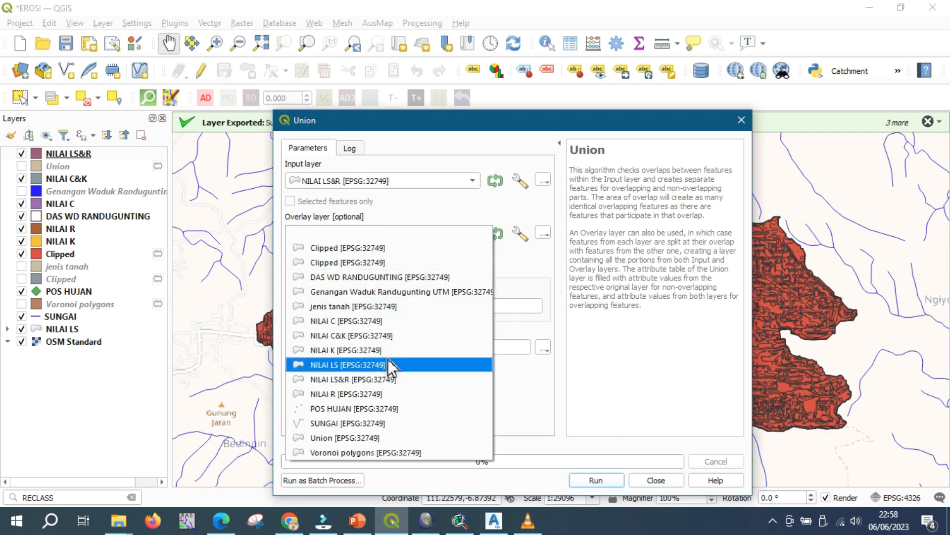
click(394, 334)
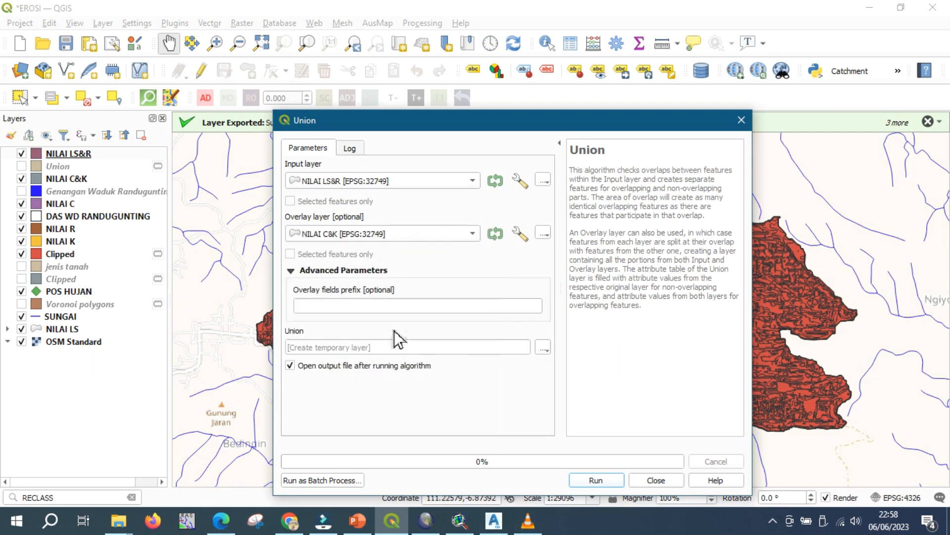
click(593, 481)
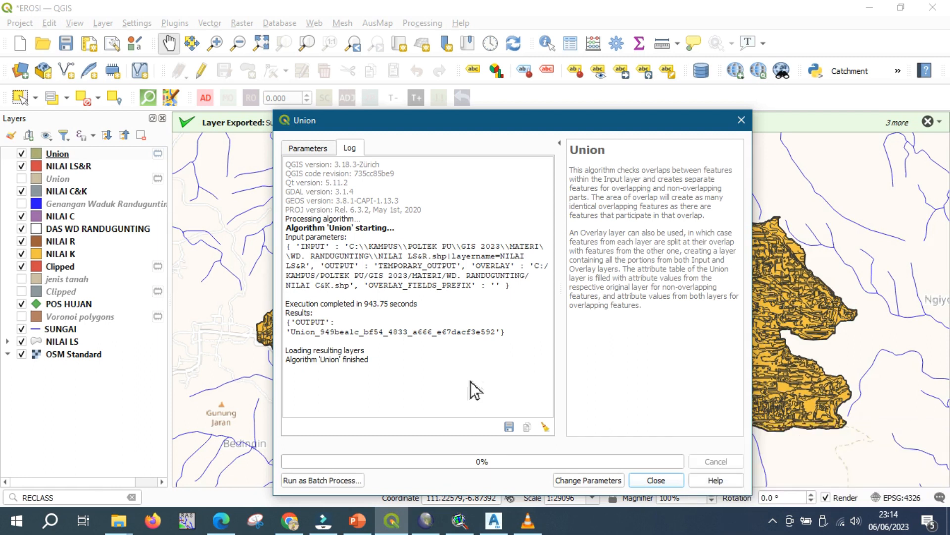
click(655, 480)
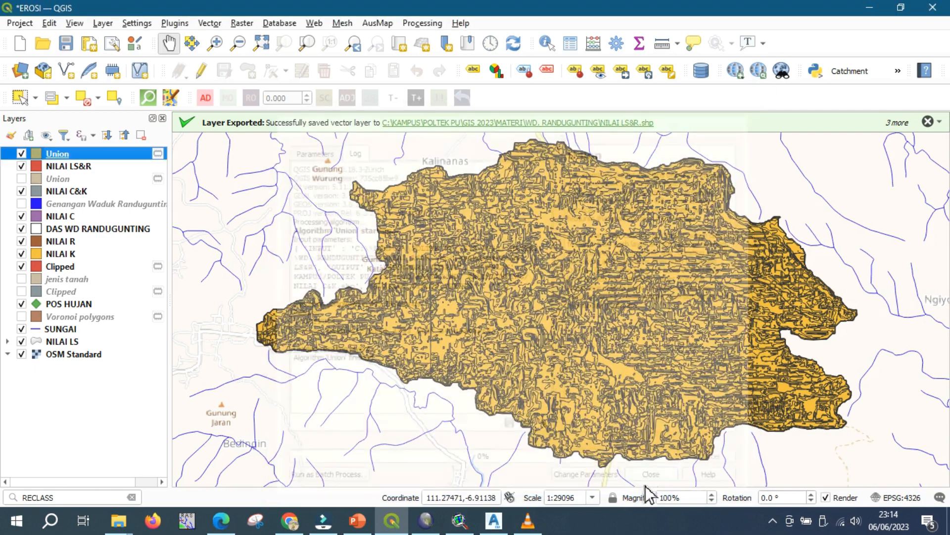
Open the attribute table of the new topmost Union layer and enlarge its window to show more rows and columns.
right_click(51, 155)
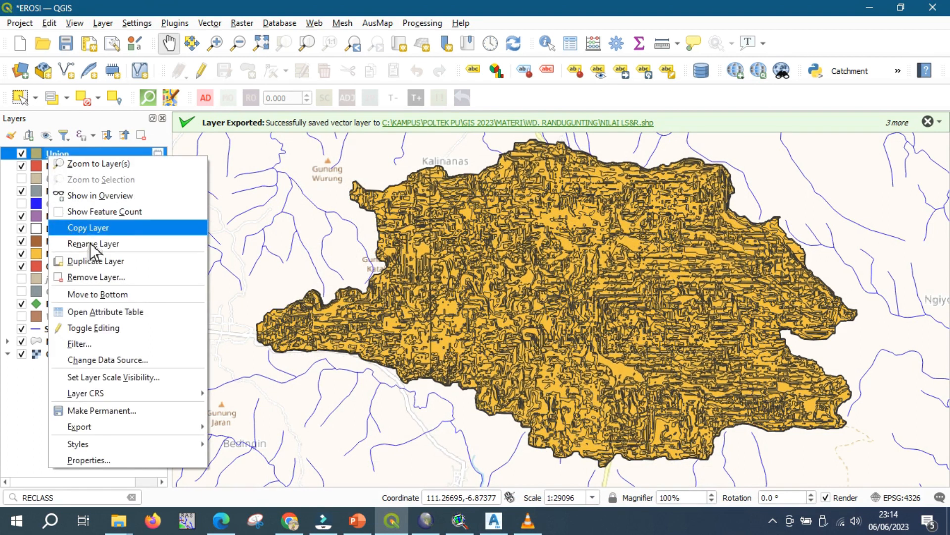
click(120, 317)
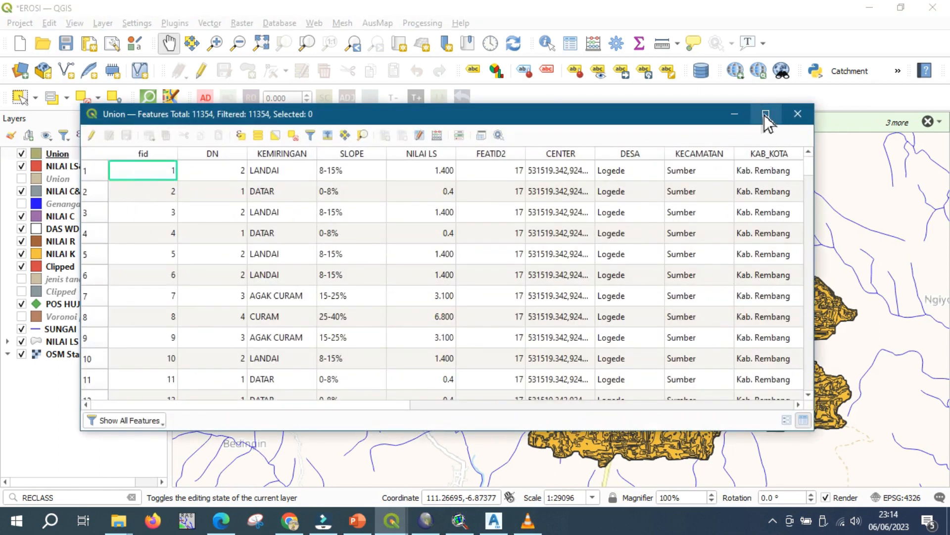
drag(669, 110, 665, 1)
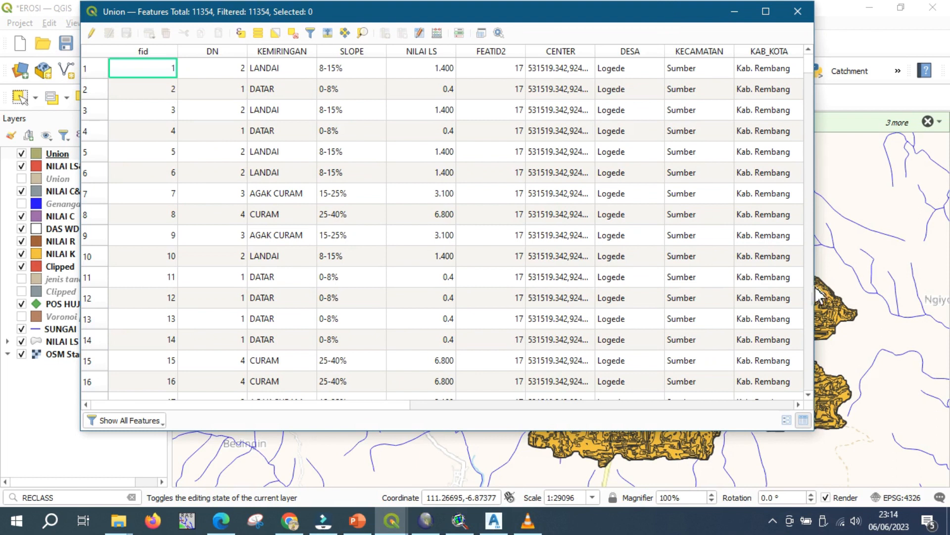
drag(812, 434, 865, 487)
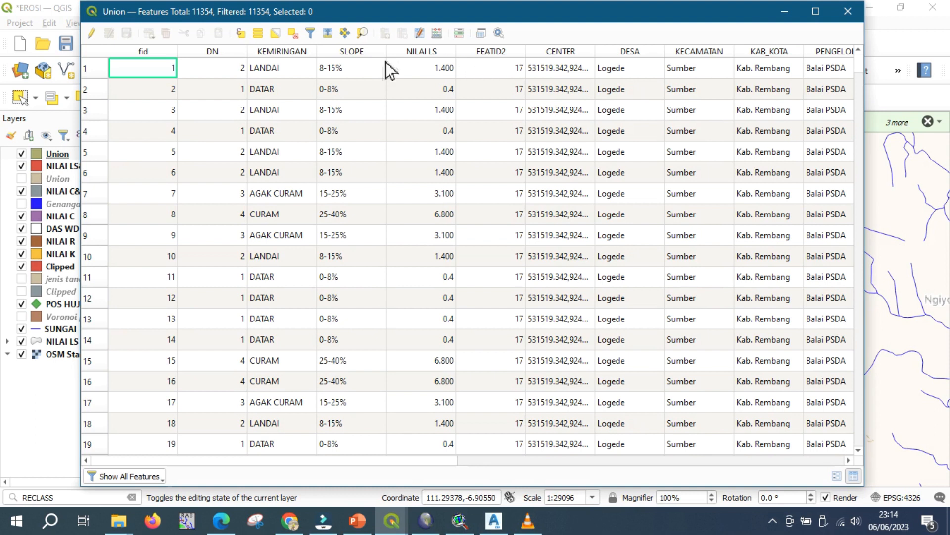
Turn on editing for the Union layer's attribute table and delete the fields DN and FEATID2.
click(91, 35)
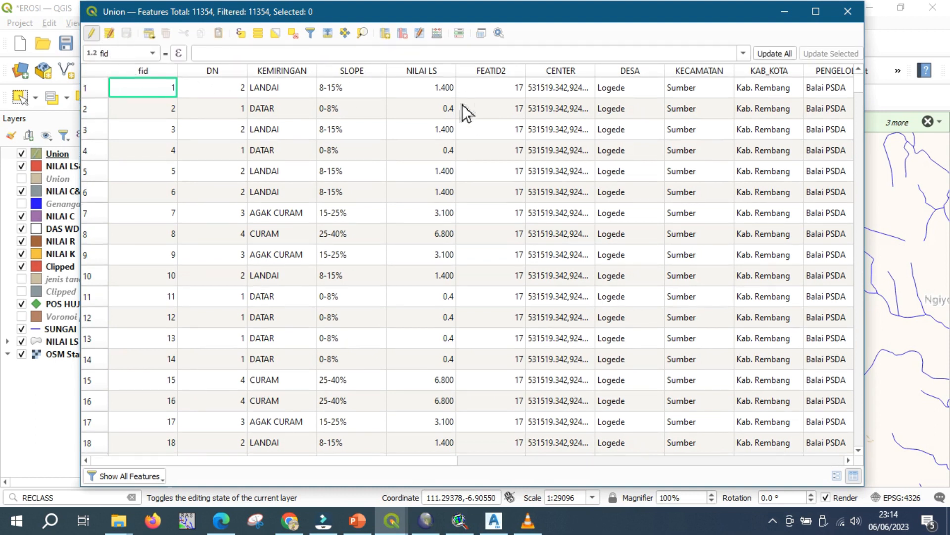
drag(428, 463, 491, 463)
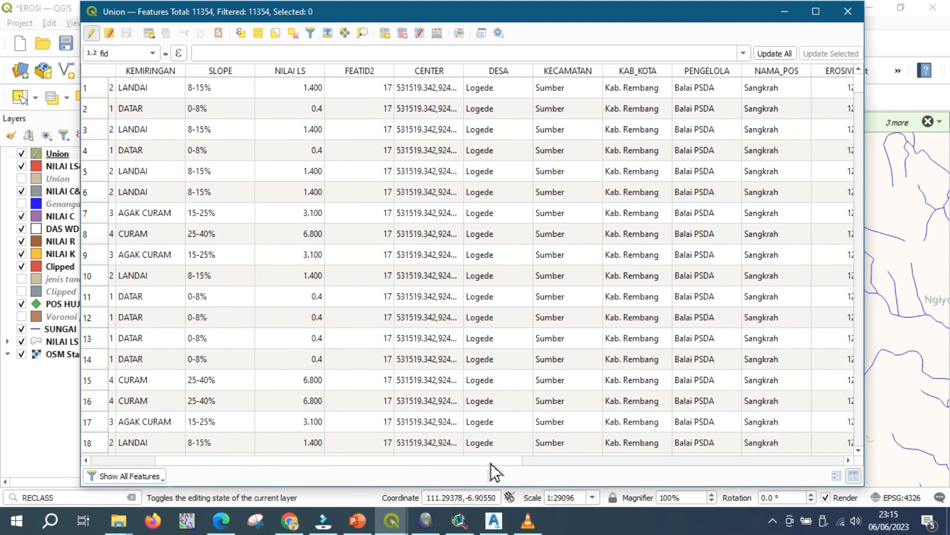
click(402, 34)
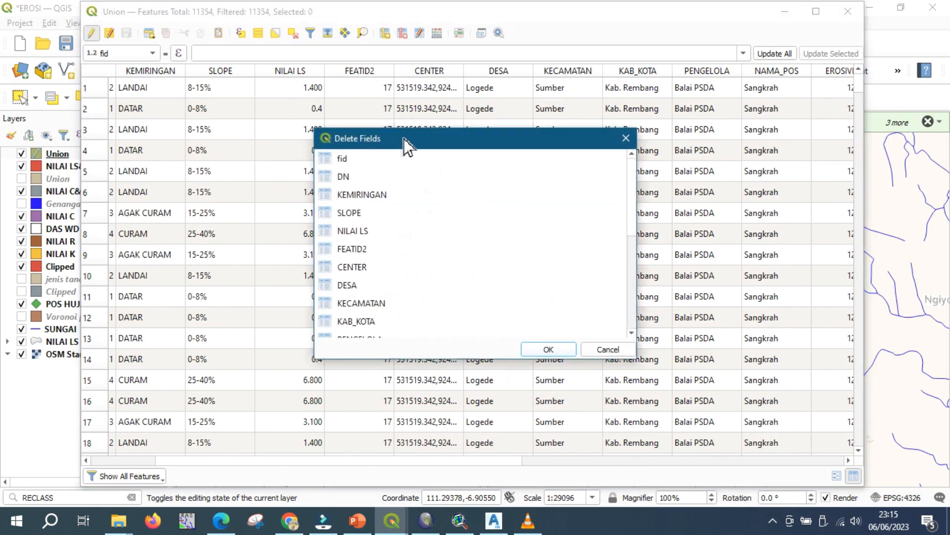
drag(404, 139, 516, 138)
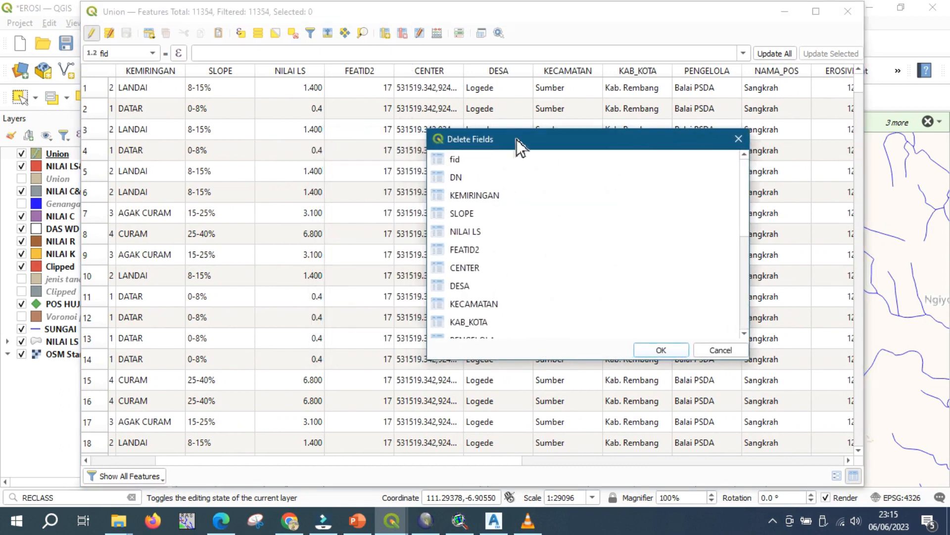
click(462, 182)
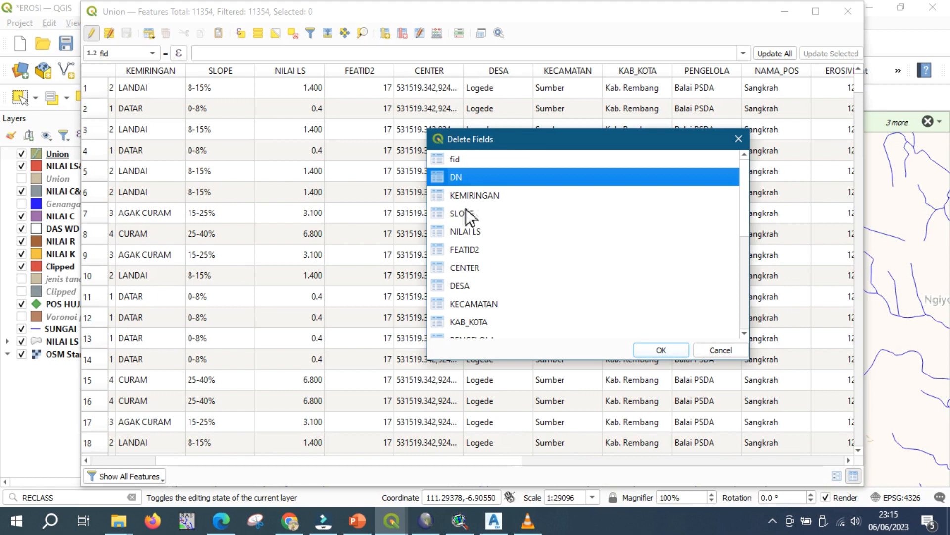
ctrl+click(475, 249)
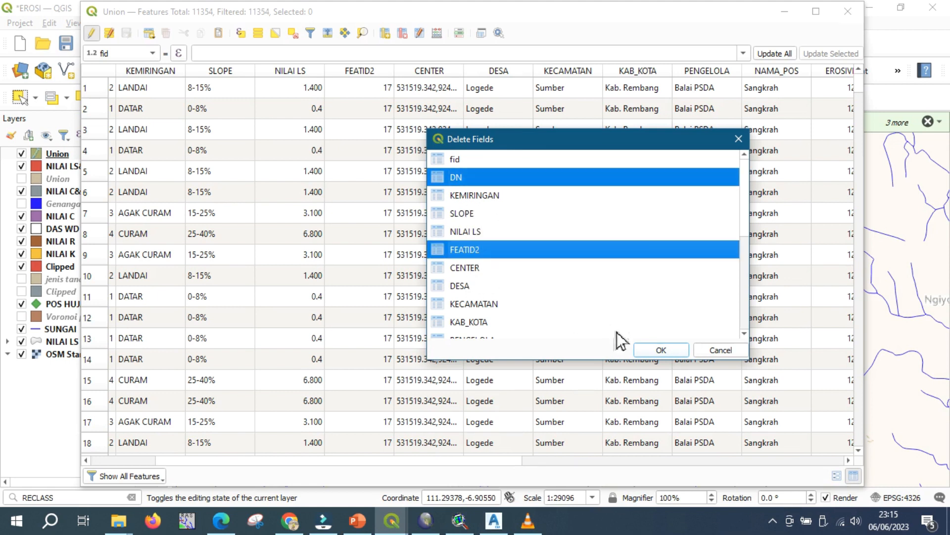
click(663, 350)
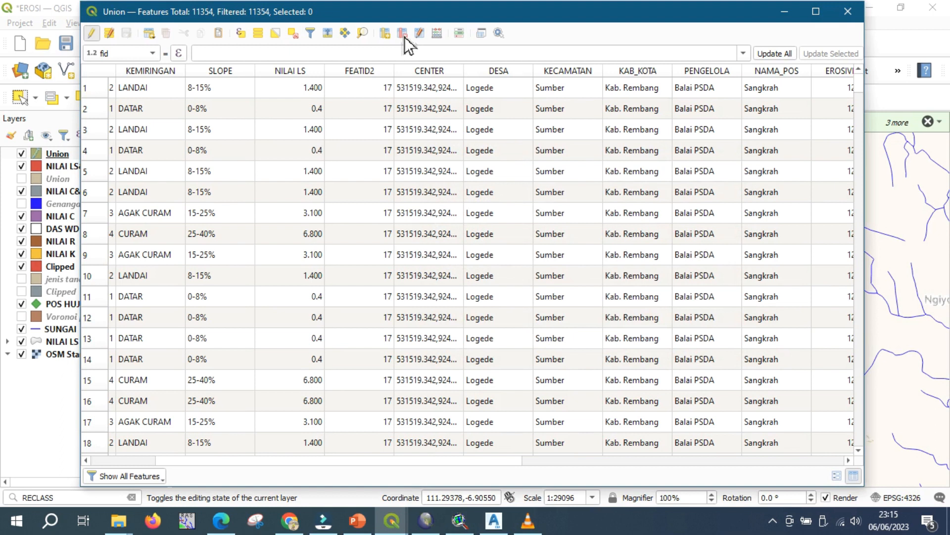
Delete the fields CENTER, DESA, KECAMATAN, KAB_KOTA and PENGELOLA from the Union attribute table.
click(404, 35)
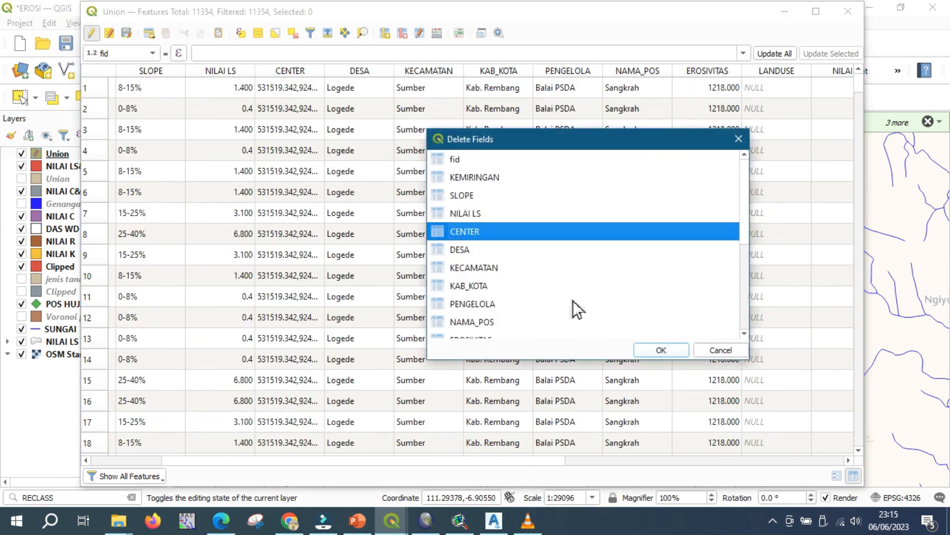
ctrl+click(459, 250)
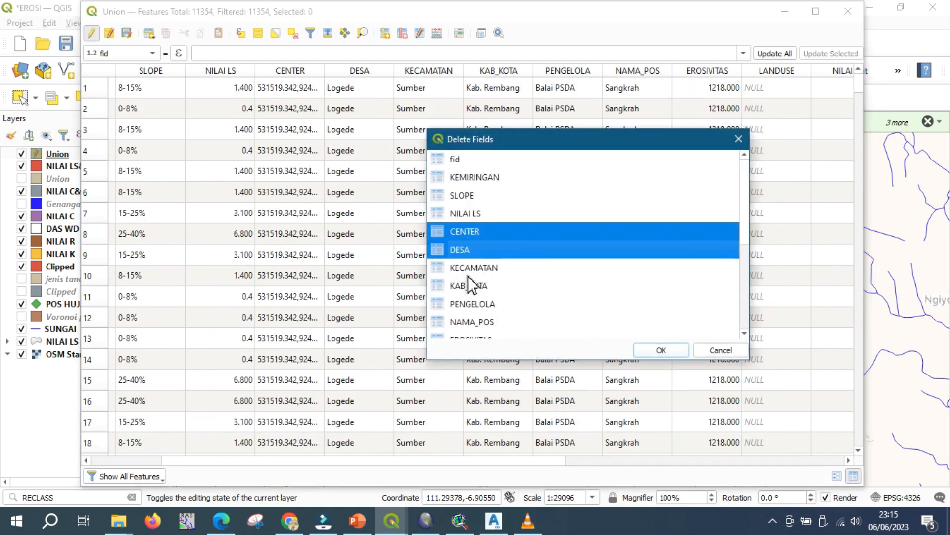
ctrl+click(470, 269)
ctrl+click(472, 292)
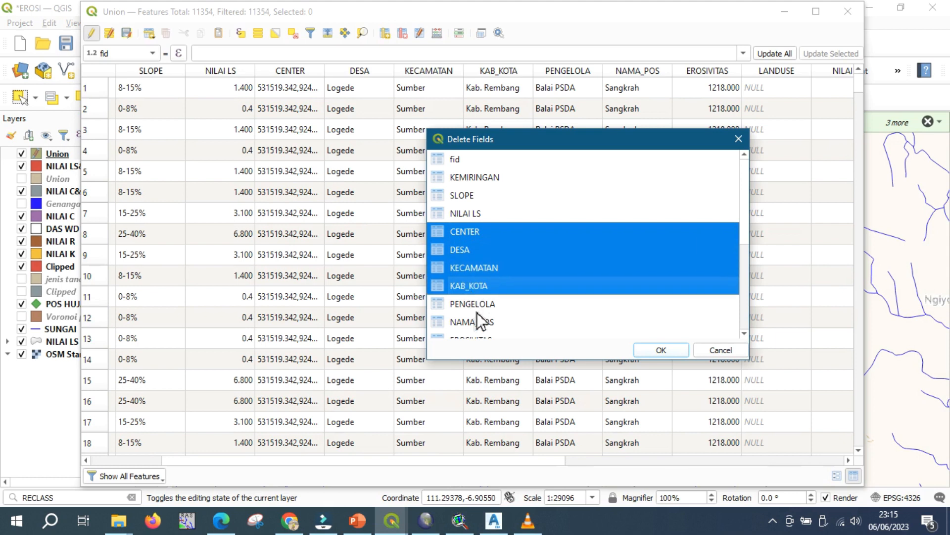
ctrl+click(491, 307)
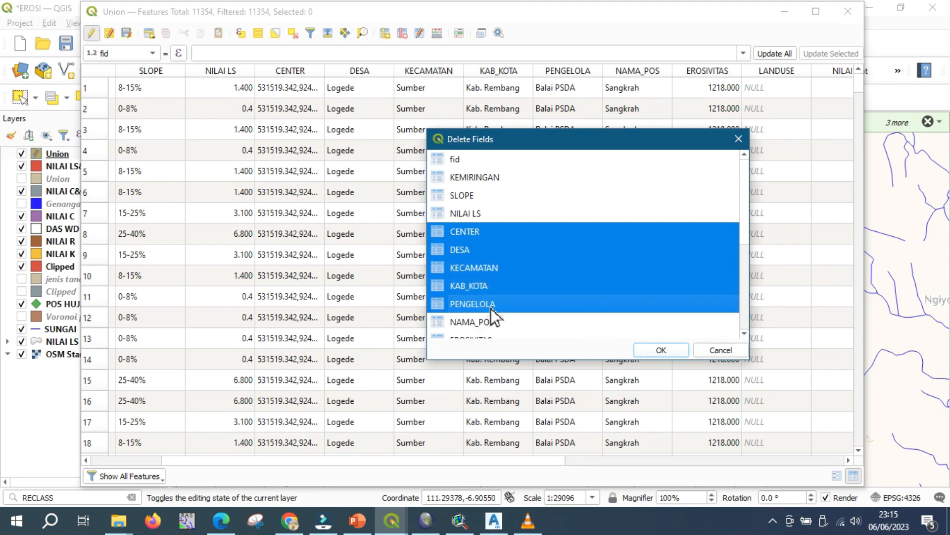
click(662, 352)
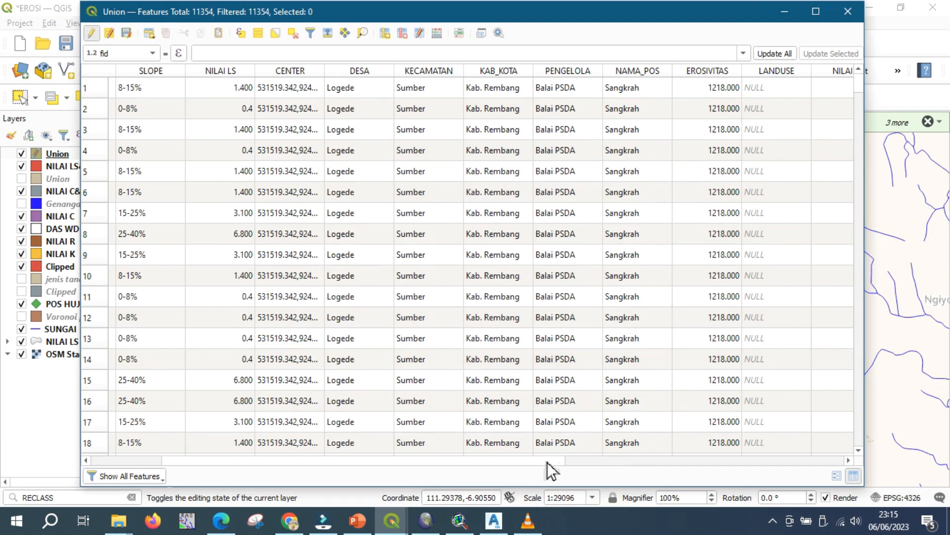
Delete the fields LUAS, SKOR, PELAPUKAN and BATUAN from the Union attribute table.
drag(548, 463, 717, 465)
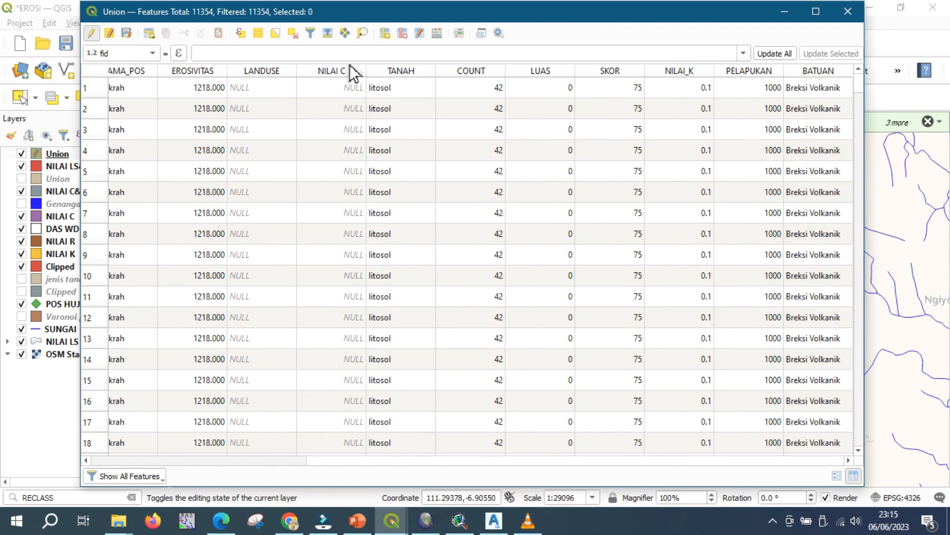
click(404, 34)
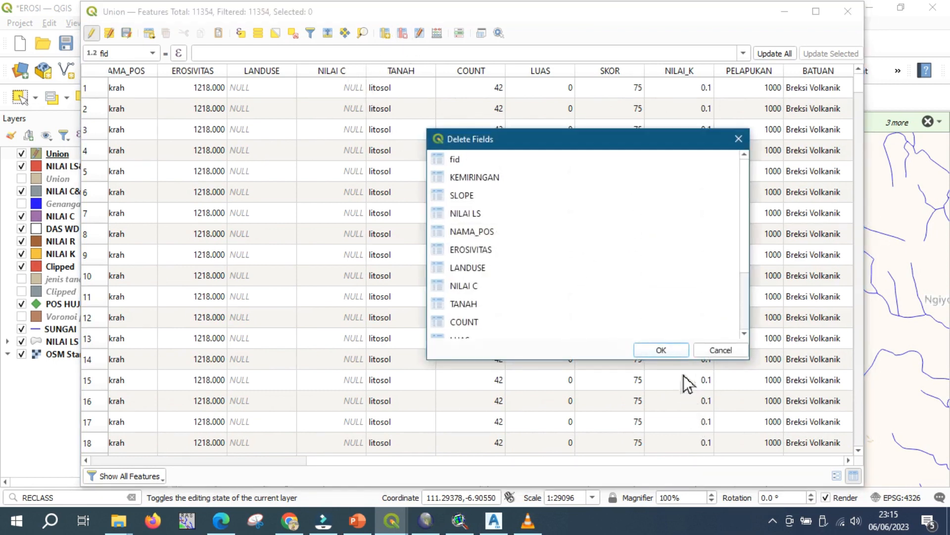
drag(744, 252, 741, 317)
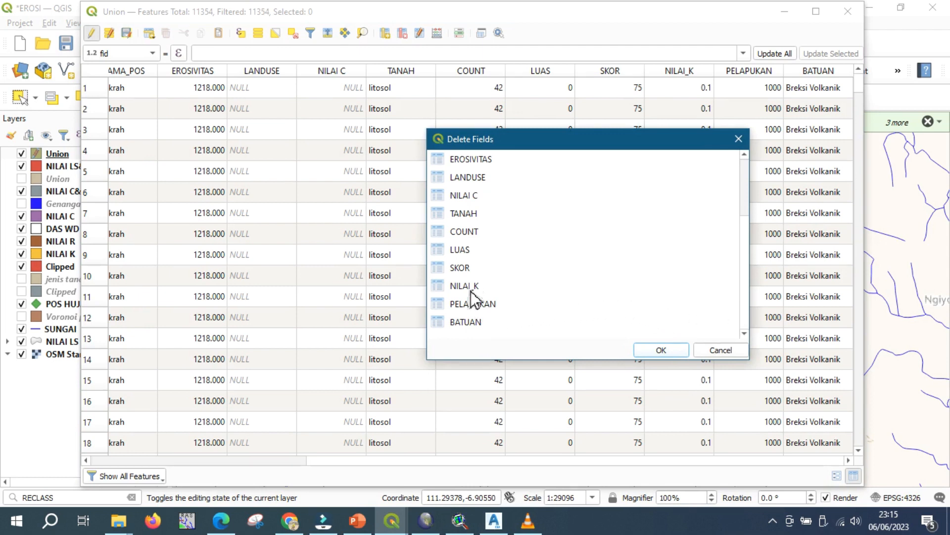
click(468, 253)
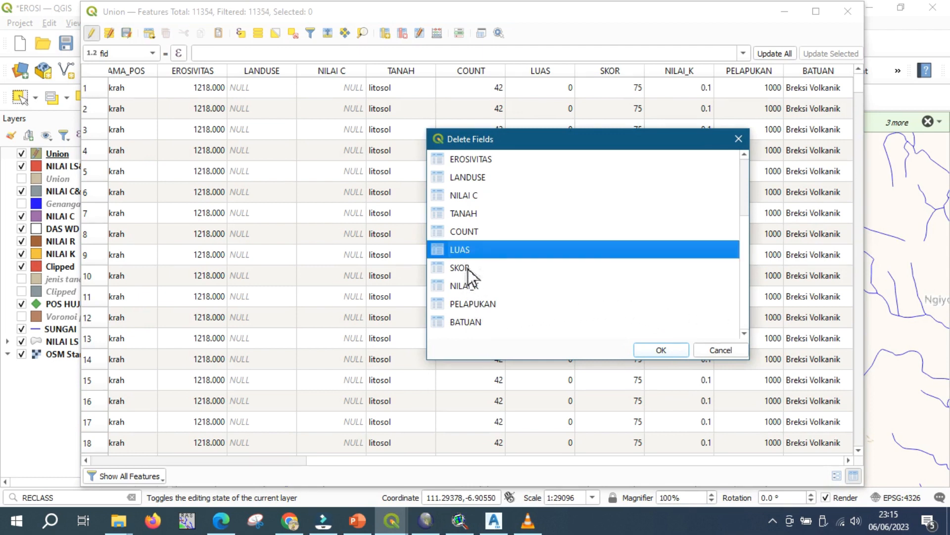
ctrl+click(467, 268)
ctrl+click(479, 307)
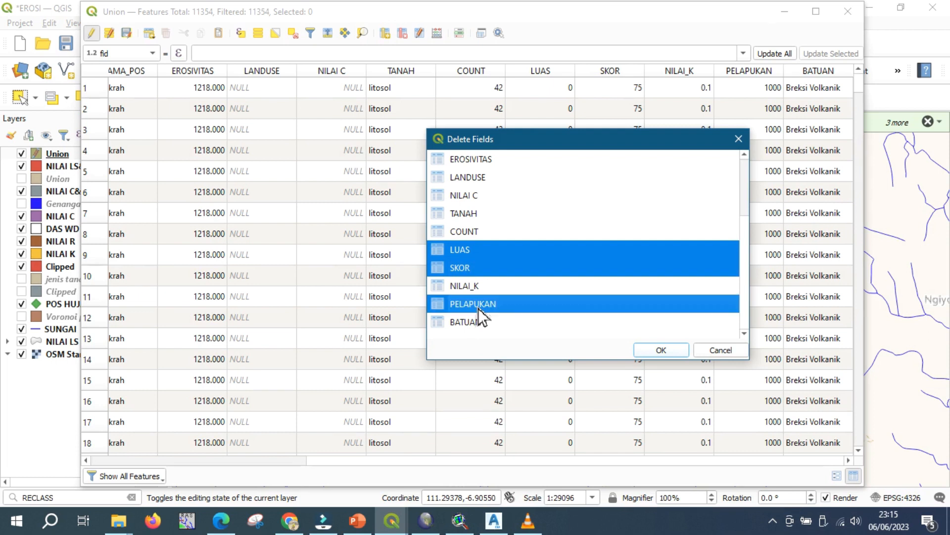
ctrl+click(480, 322)
click(680, 353)
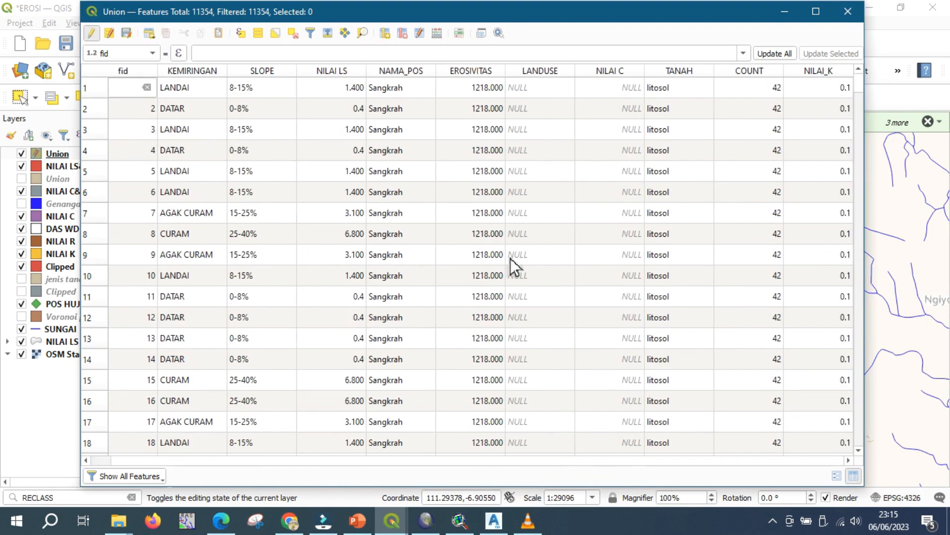
Delete the COUNT field from the Union attribute table and look through the remaining columns of the records.
click(403, 34)
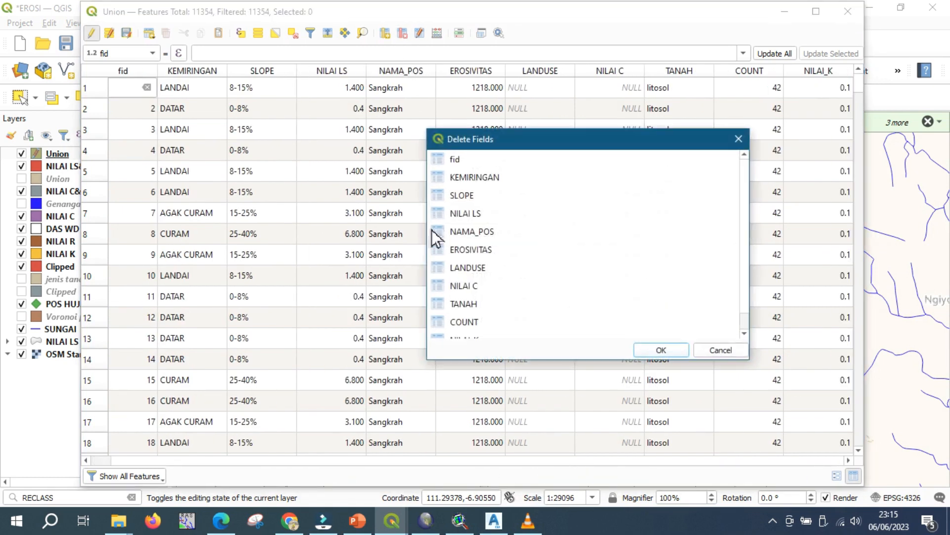
click(465, 324)
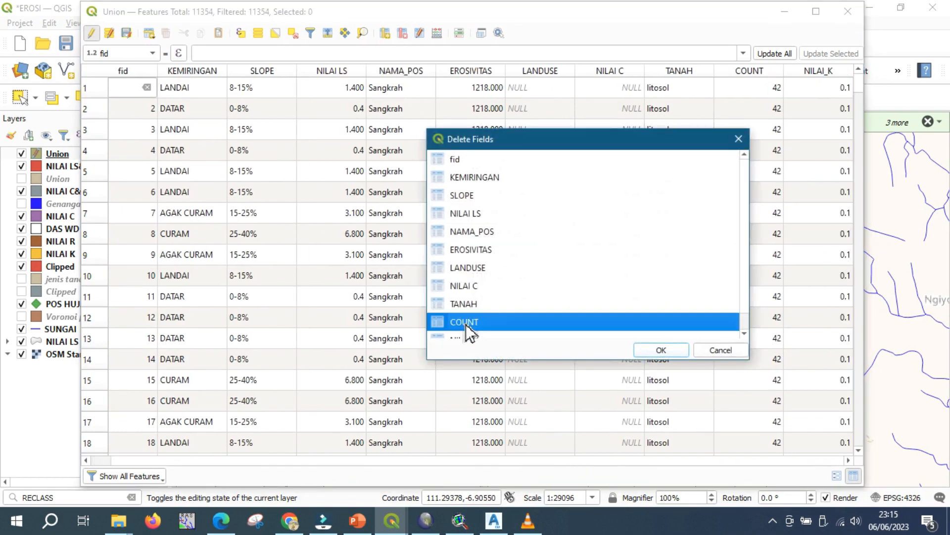
click(744, 333)
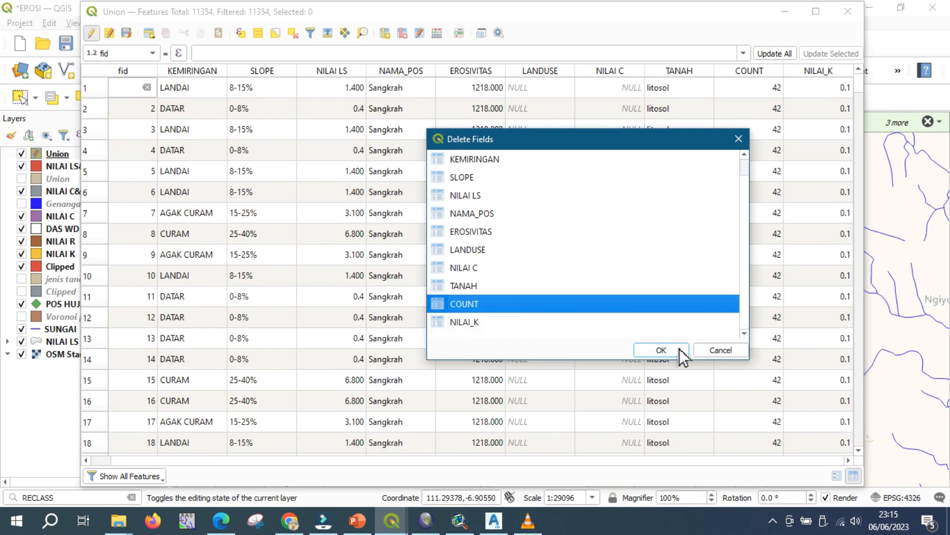
click(661, 350)
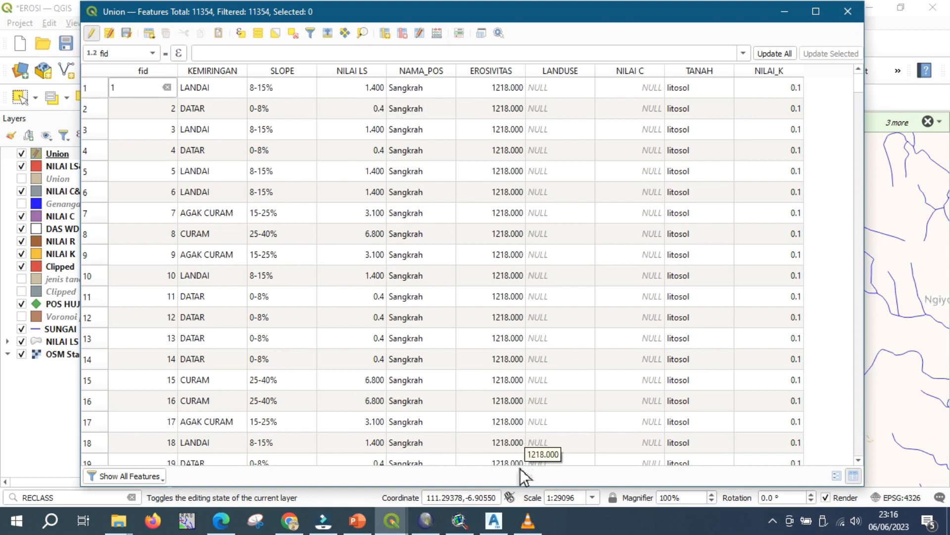
scroll(790, 461, down, 12)
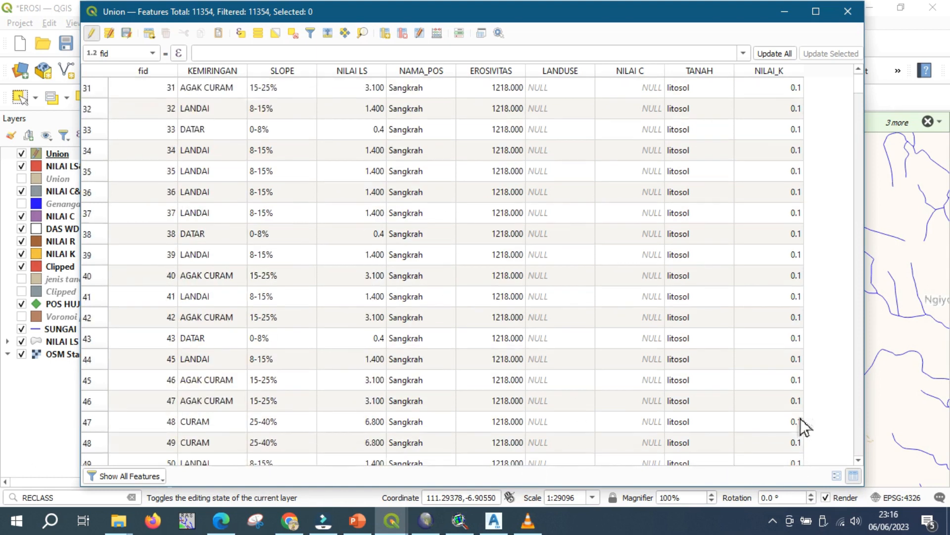
Sort the Union attribute table by NILAI_K in ascending order so the NULL rows come first.
scroll(801, 422, up, 12)
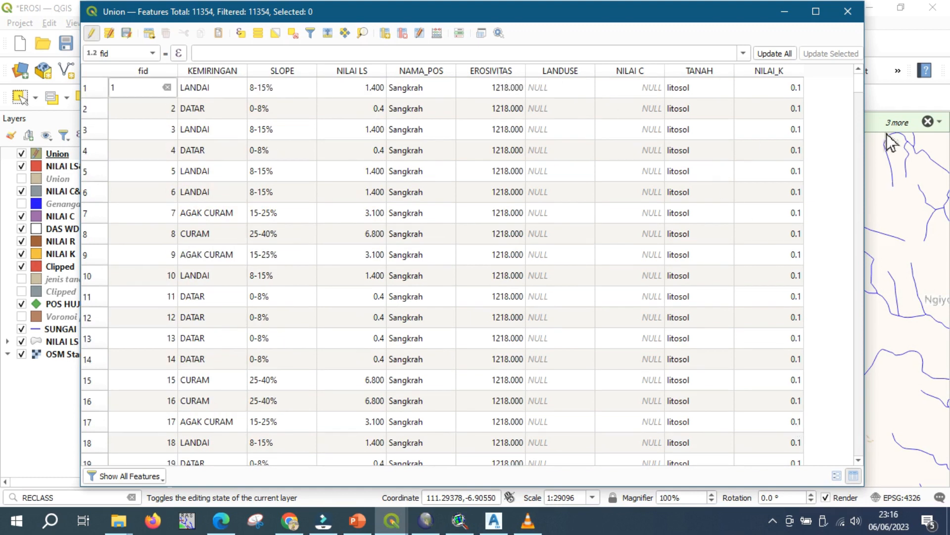
drag(860, 85, 835, 449)
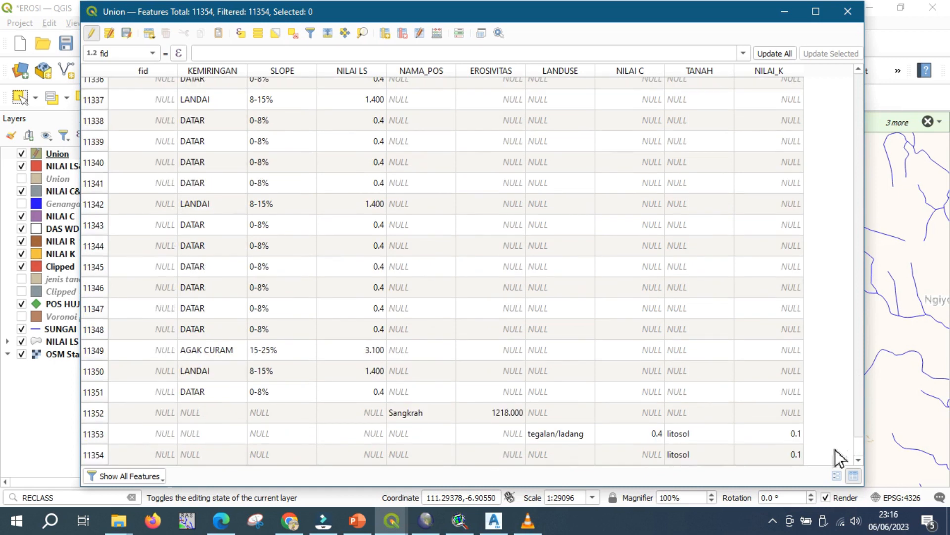
click(793, 75)
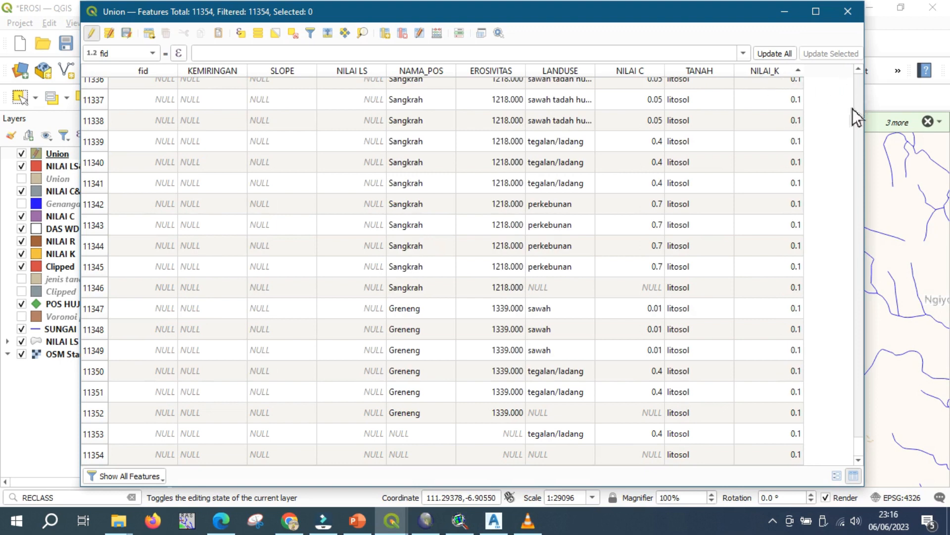
drag(859, 453, 866, 68)
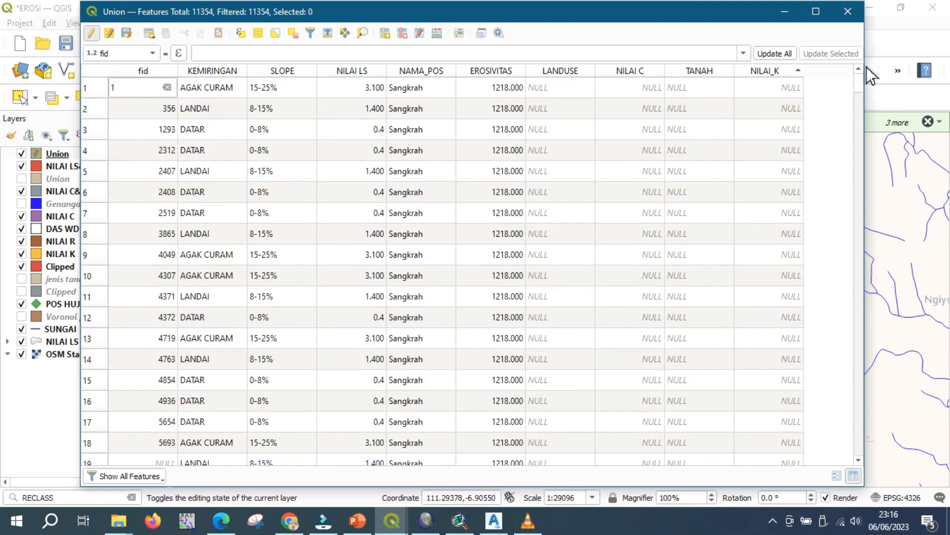
Select the NULL NILAI_K rows of the sorted table from the first row through row 513.
click(95, 91)
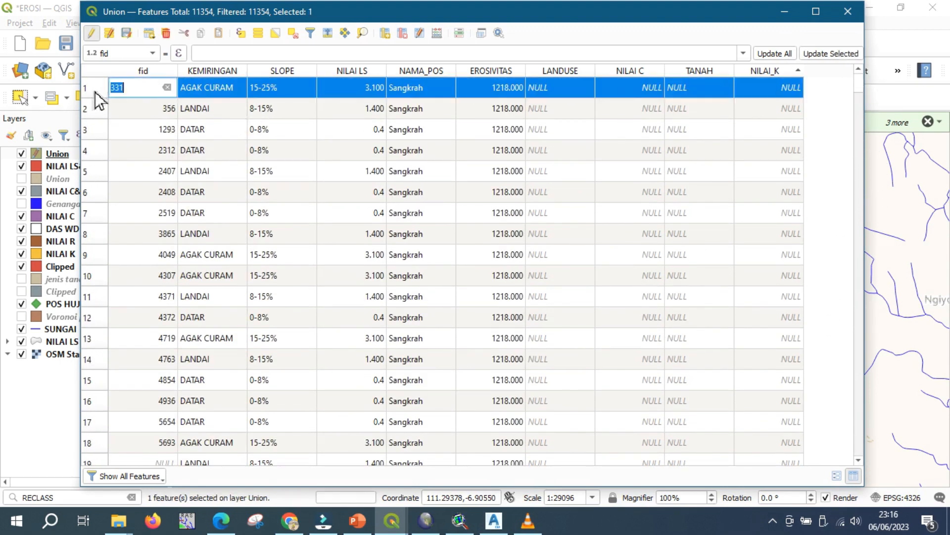
text(1)
ctrl+click(95, 115)
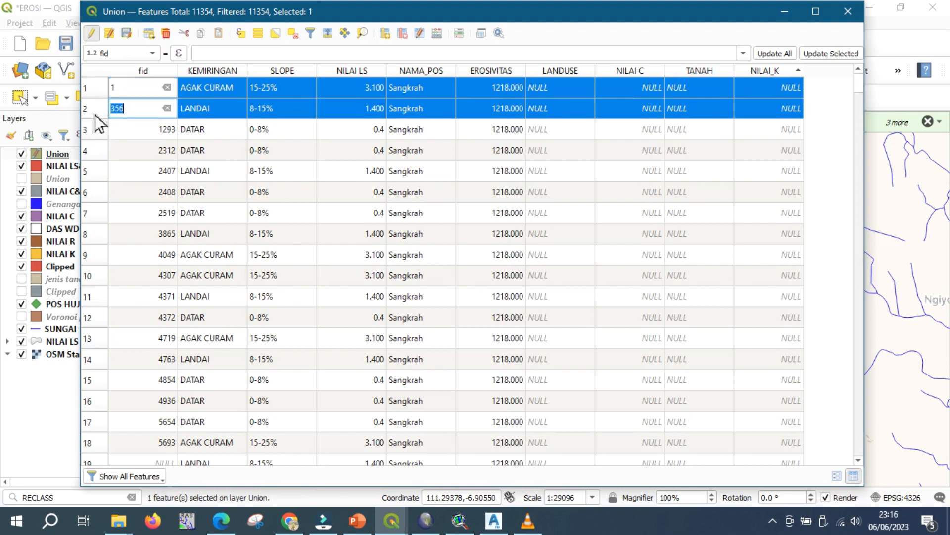
drag(97, 130, 111, 481)
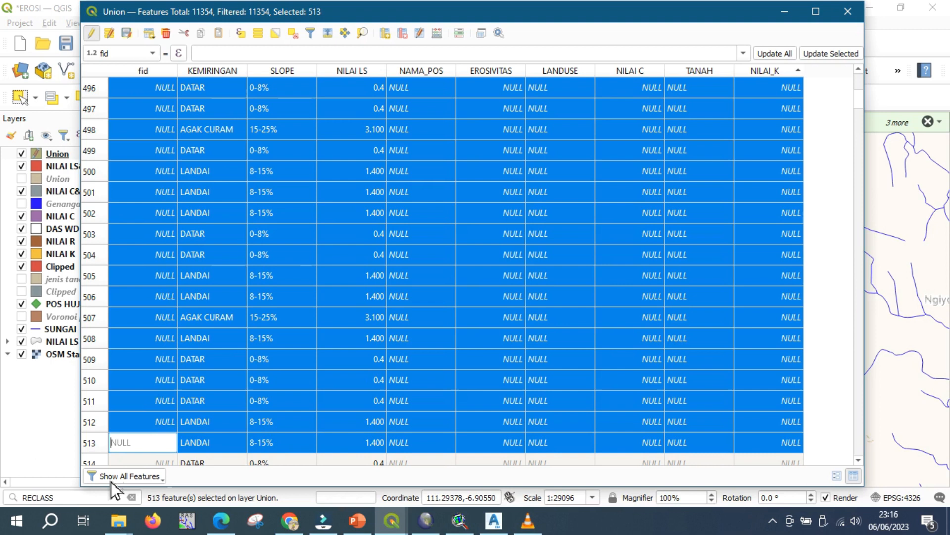
key(Down)
key(Down)
key(Down)
key(Down)
key(Down)
key(Down)
key(Down)
key(Down)
key(Down)
key(Down)
key(Down)
key(Down)
key(Down)
key(Down)
key(Down)
key(Down)
key(Down)
key(Down)
key(Down)
key(Down)
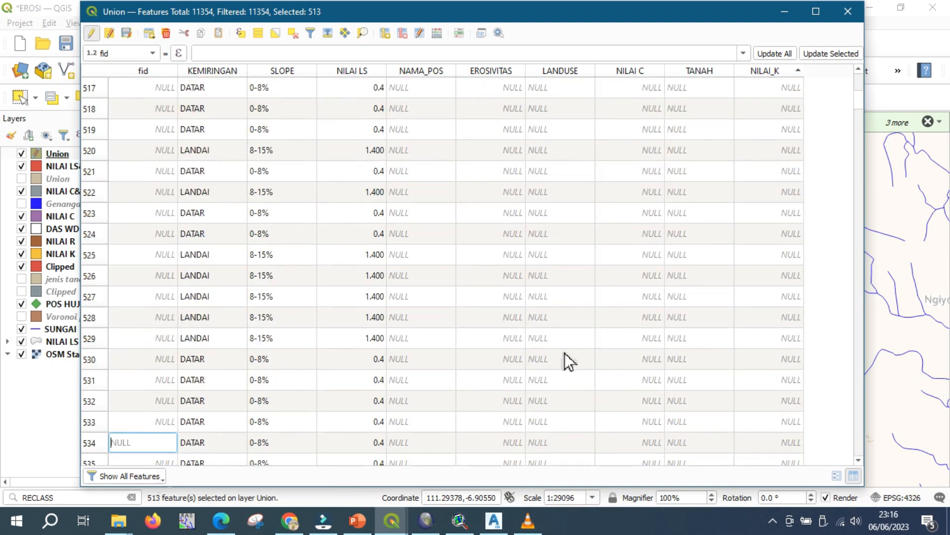
Extend the row selection from row 514 through row 594.
scroll(860, 78, up, 2)
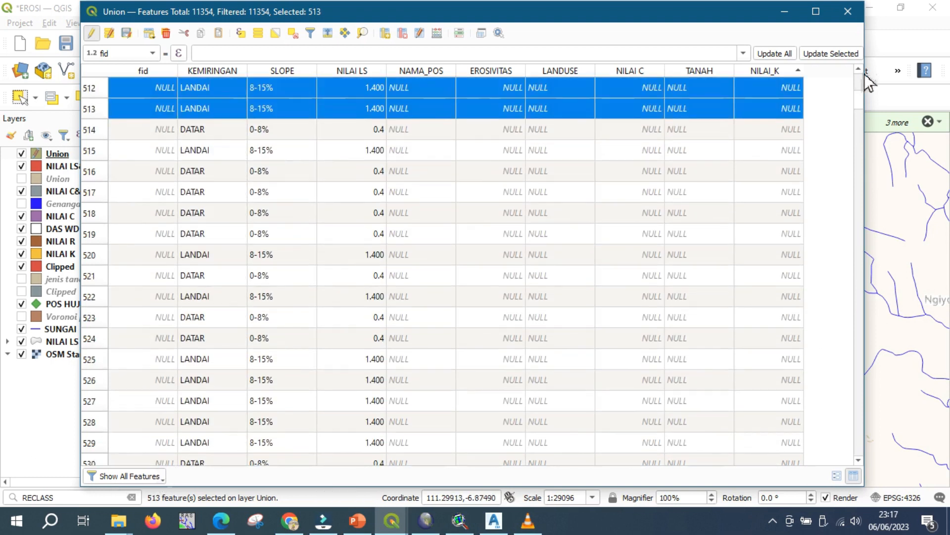
drag(91, 134, 104, 471)
scroll(106, 420, down, 5)
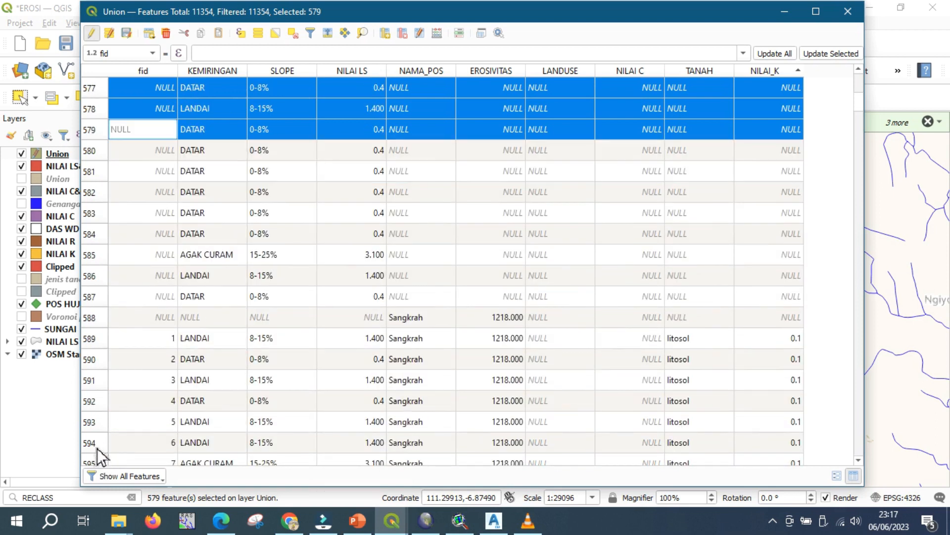
shift+click(97, 443)
scroll(97, 444, down, 7)
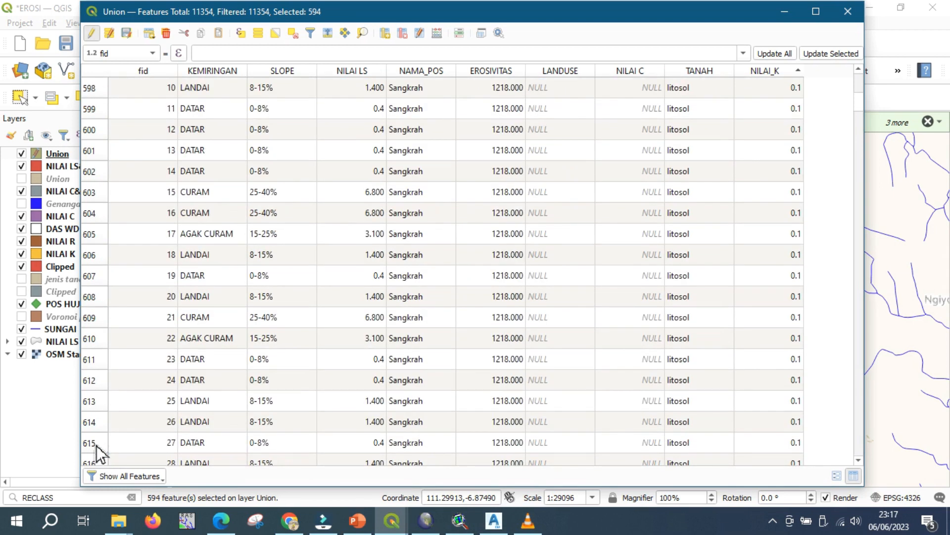
Try to shorten the selection so it ends at row 588, leaving out the litosol rows.
scroll(101, 435, up, 5)
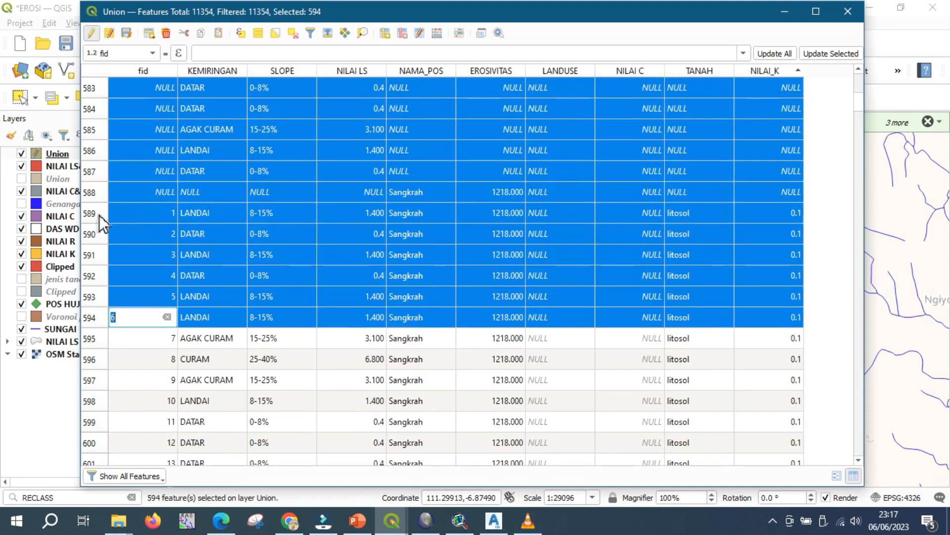
shift+click(94, 221)
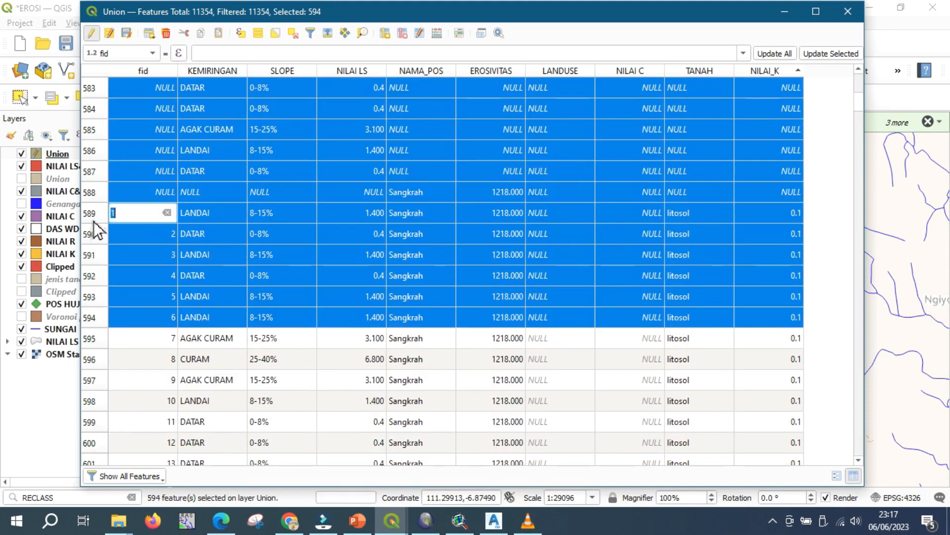
shift+click(90, 193)
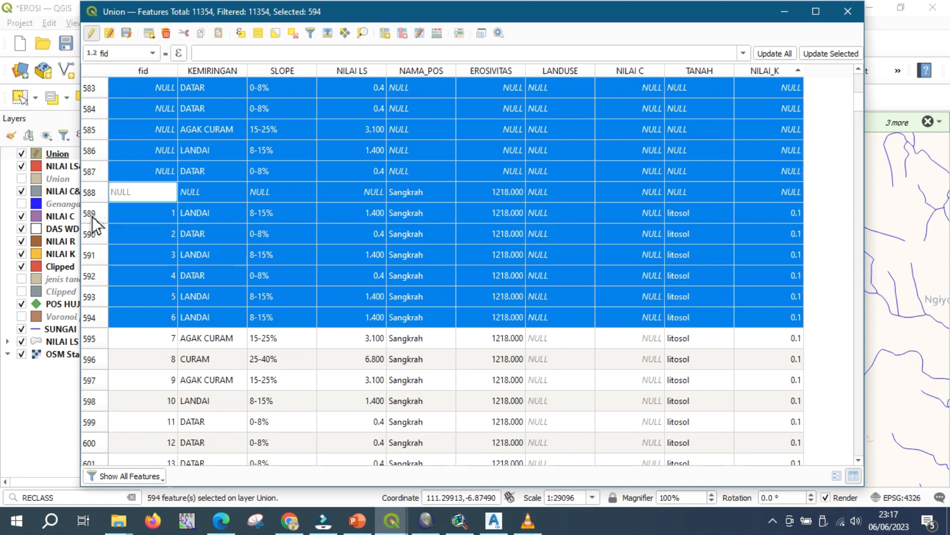
shift+click(92, 215)
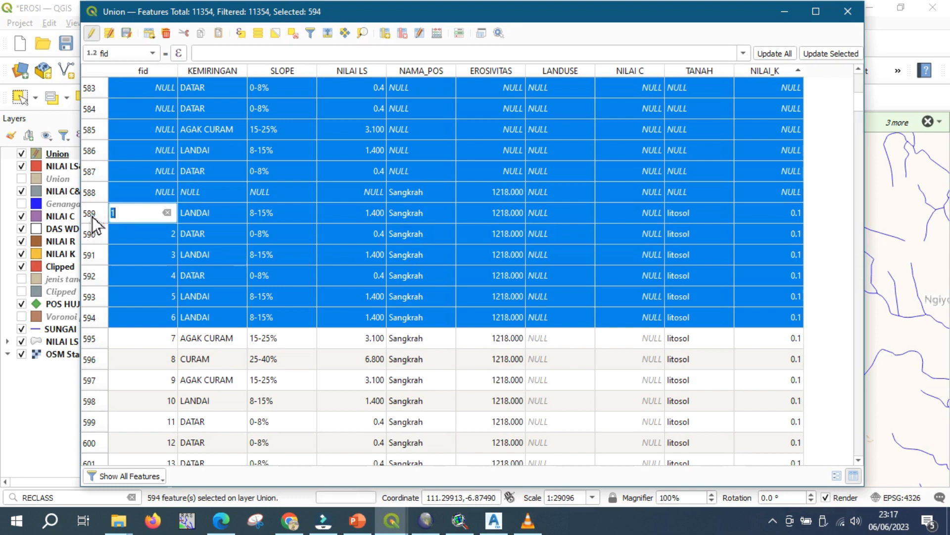
Minimize the attribute table and examine the selected Union features on the map, especially along the watershed boundary.
click(791, 11)
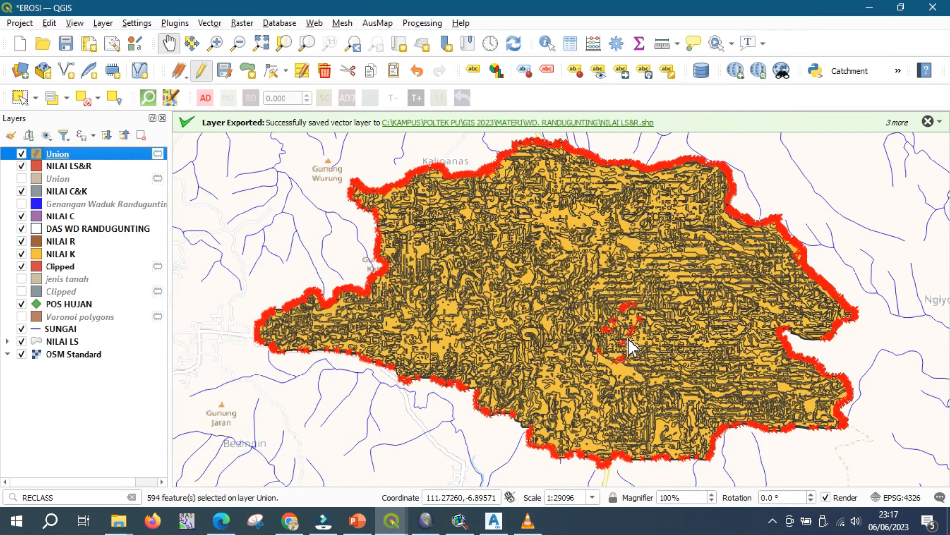
scroll(628, 339, up, 5)
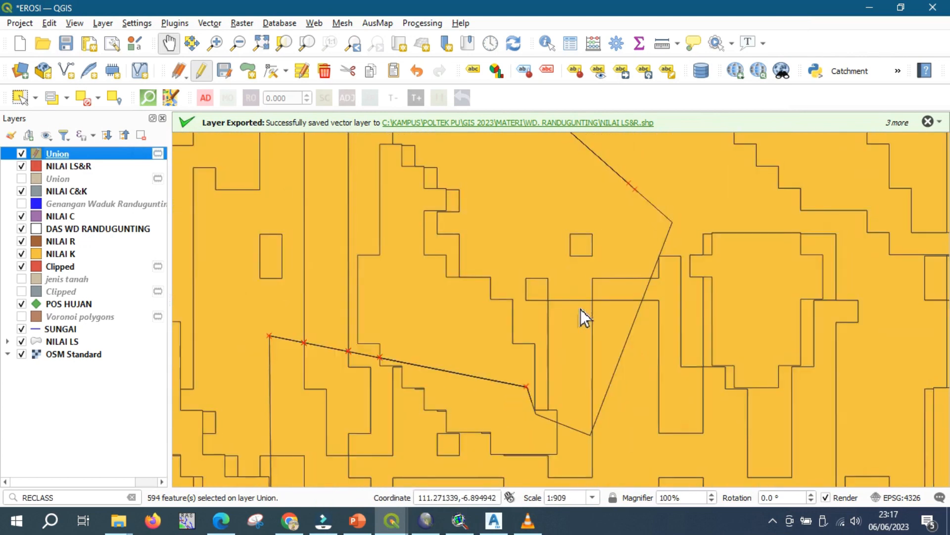
scroll(581, 309, down, 3)
scroll(721, 223, down, 4)
scroll(732, 208, up, 5)
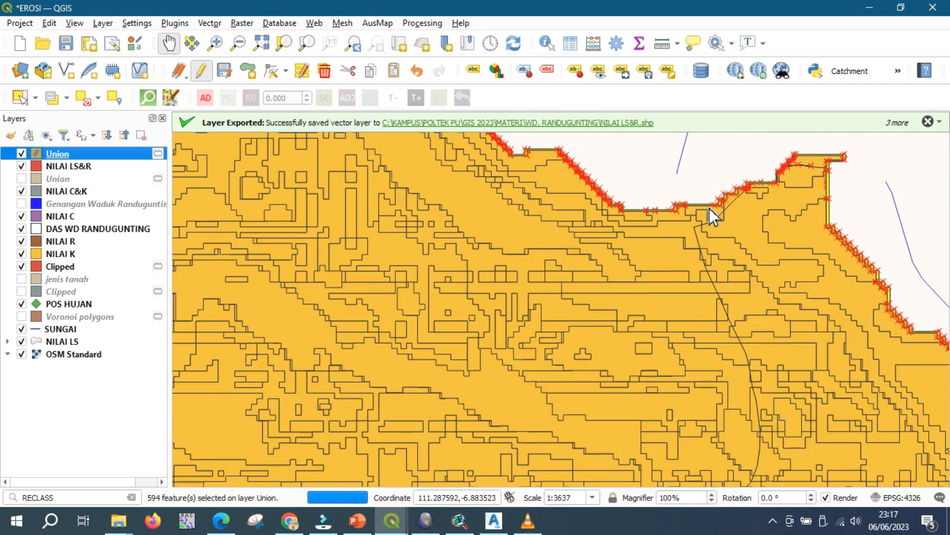
scroll(709, 207, up, 2)
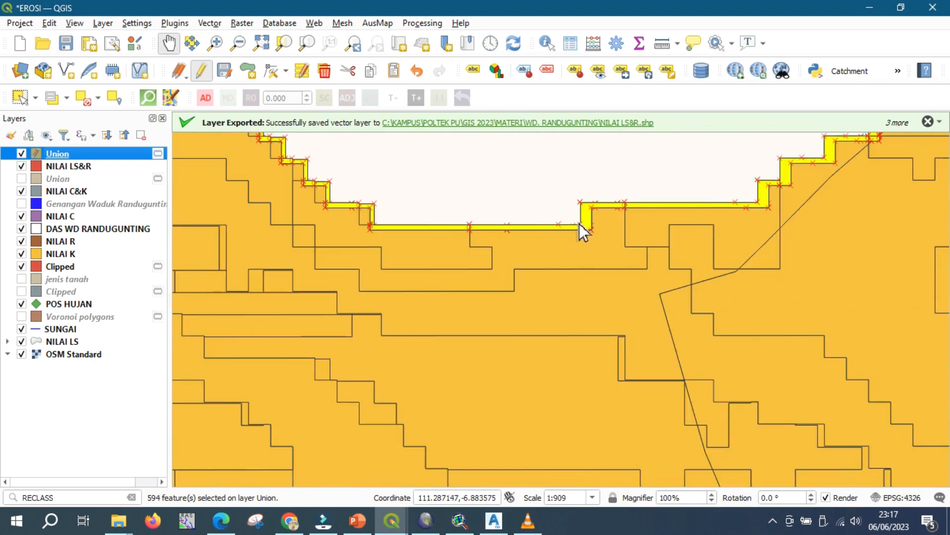
Open the Union layer's attribute table again and sort it by NILAI_K in ascending order.
right_click(105, 158)
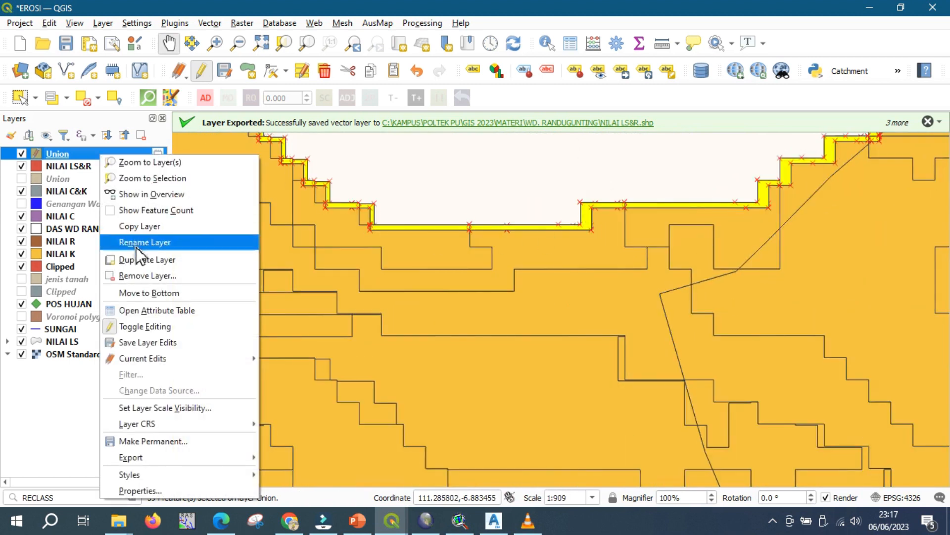
click(162, 311)
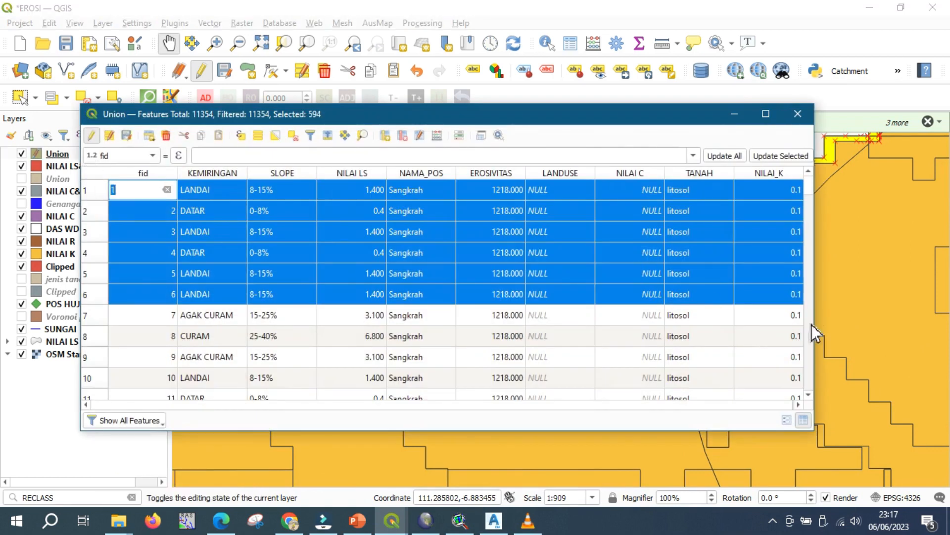
shift+click(90, 297)
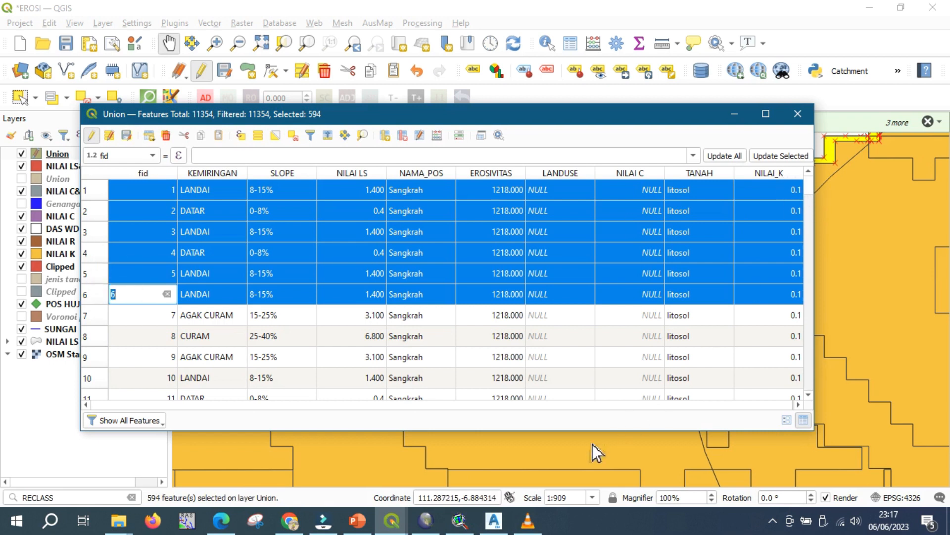
drag(511, 408, 726, 409)
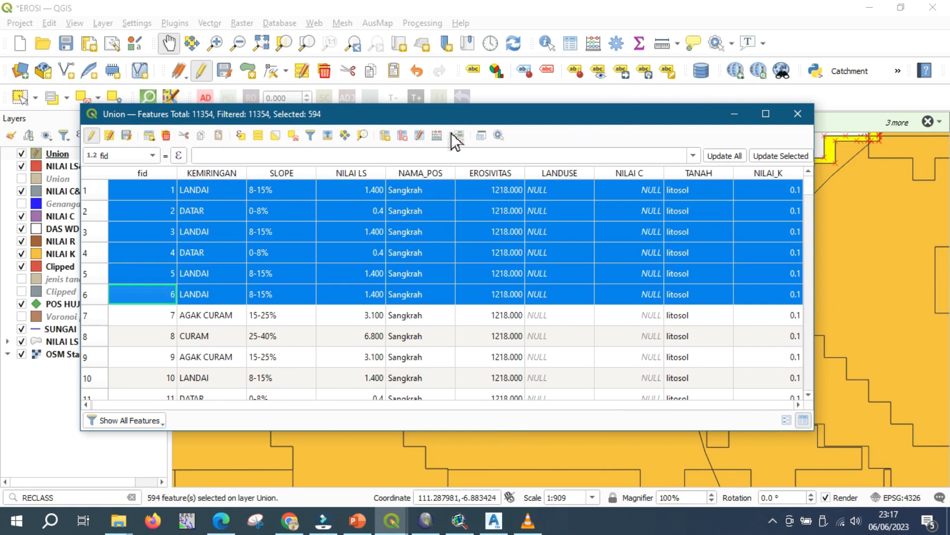
click(776, 175)
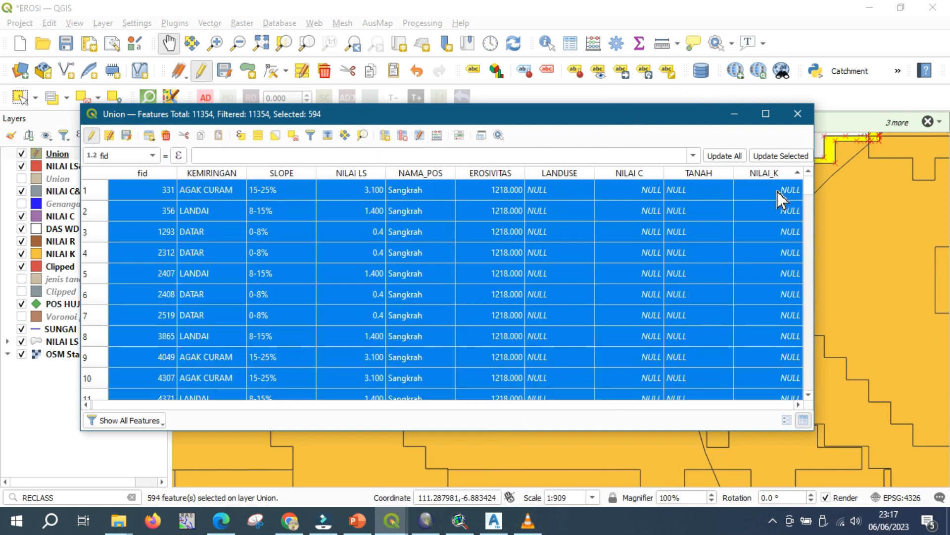
Examine the sorted rows to find where the NULL NILAI_K values end and the litosol rows begin.
drag(813, 193, 846, 202)
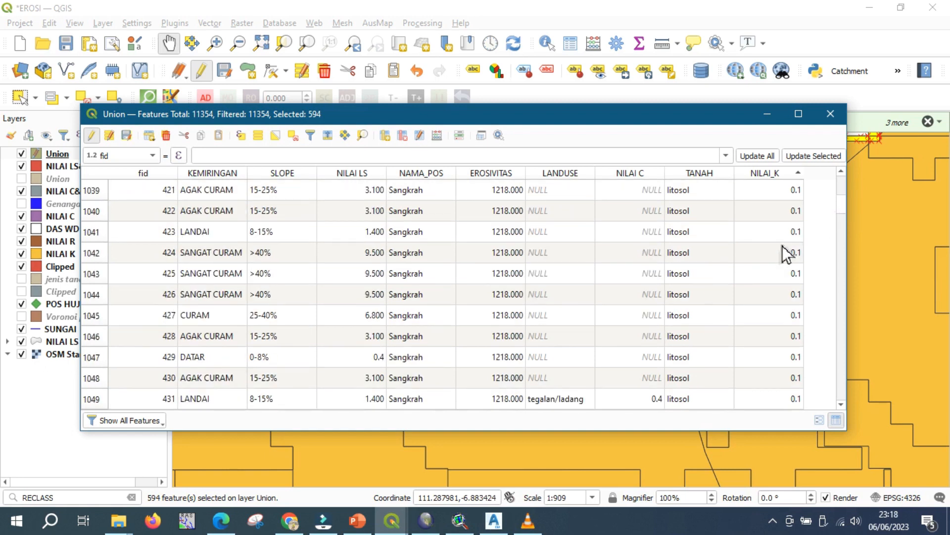
drag(844, 211, 839, 199)
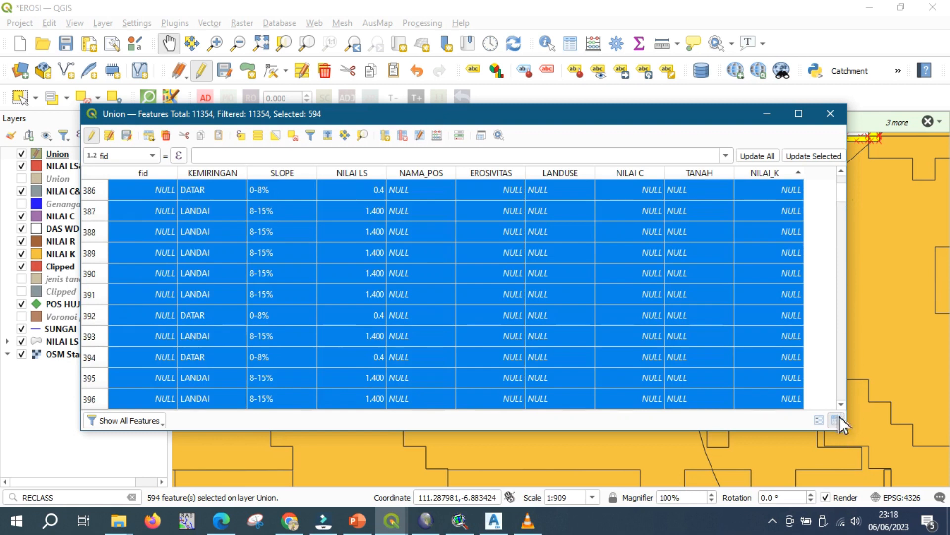
scroll(843, 400, down, 15)
scroll(845, 397, down, 7)
scroll(845, 397, down, 20)
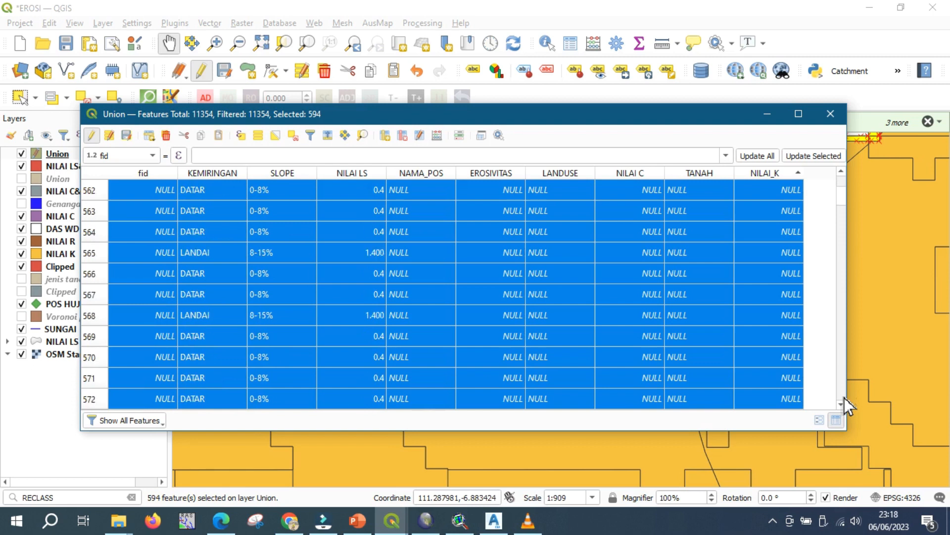
scroll(845, 183, up, 18)
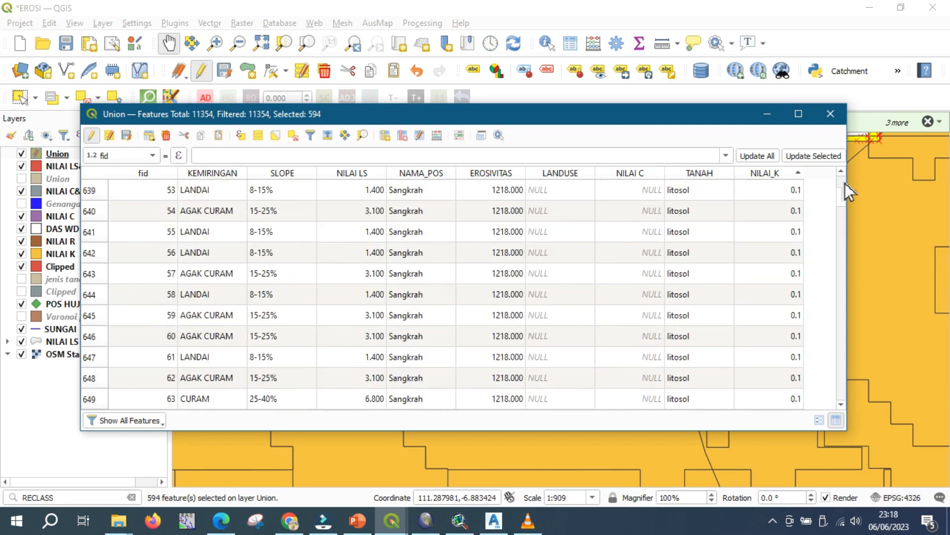
scroll(845, 183, up, 7)
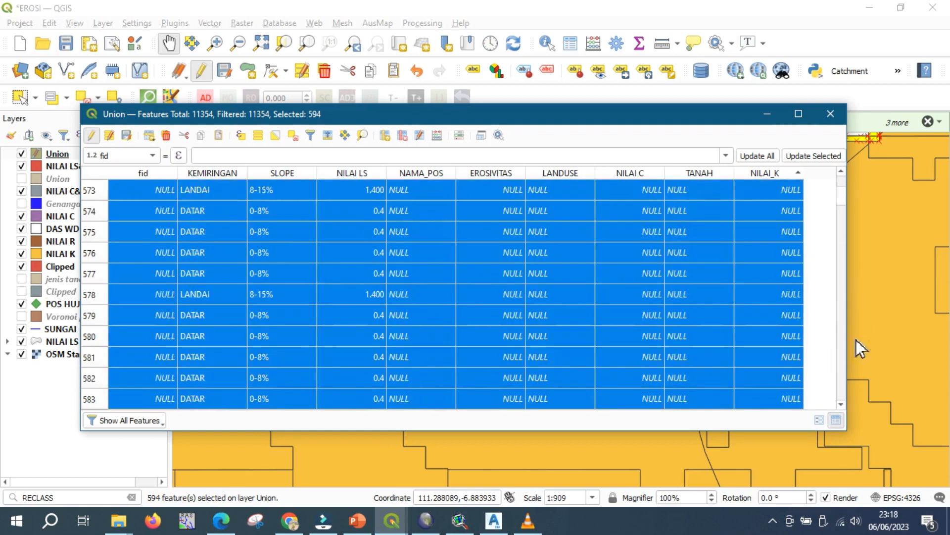
scroll(844, 404, down, 4)
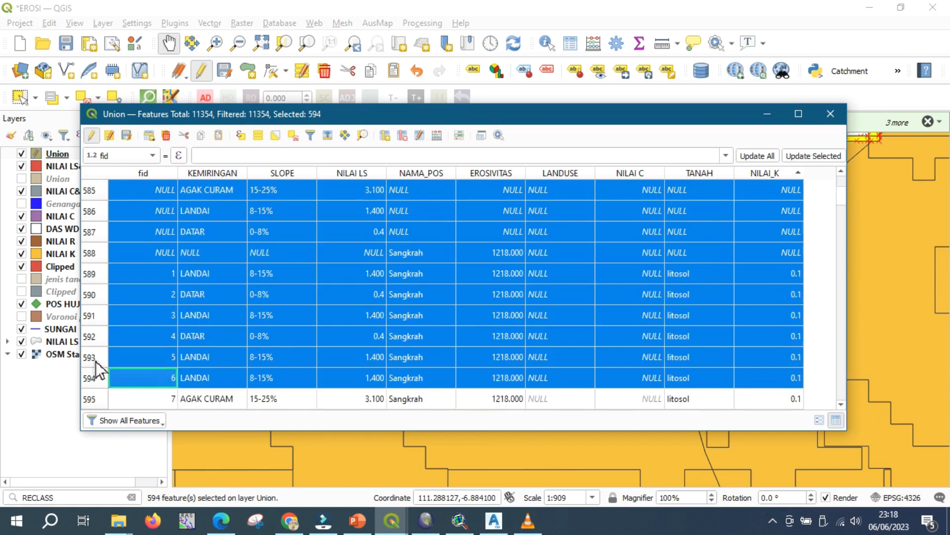
double_click(111, 357)
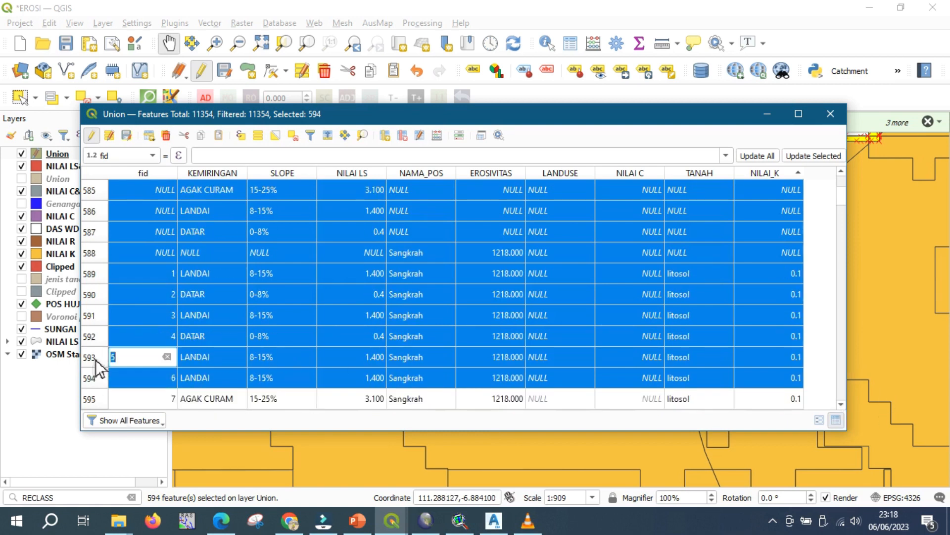
Select all Union rows with a NULL NILAI_K value, rows 1 to 588, and delete these features.
click(99, 255)
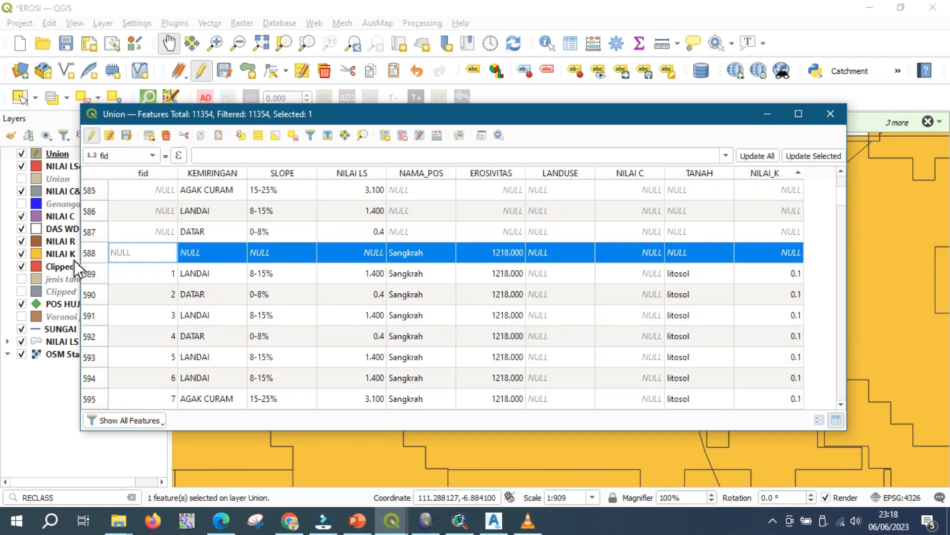
scroll(86, 263, up, 3)
shift+click(97, 196)
scroll(99, 208, up, 5)
shift+click(90, 196)
scroll(90, 198, up, 5)
shift+click(90, 197)
scroll(91, 199, up, 4)
shift+click(92, 199)
scroll(91, 199, up, 6)
shift+click(92, 199)
scroll(92, 198, up, 5)
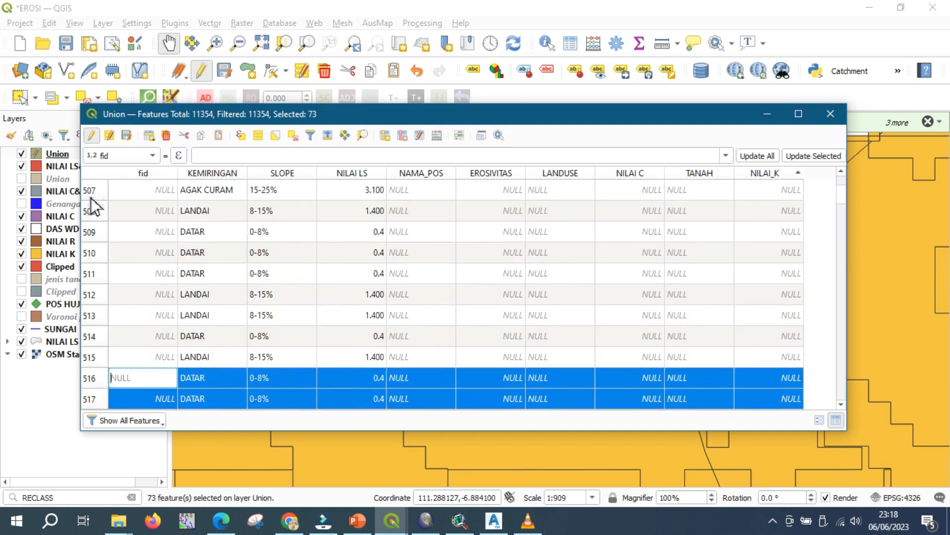
shift+click(92, 195)
scroll(91, 199, up, 20)
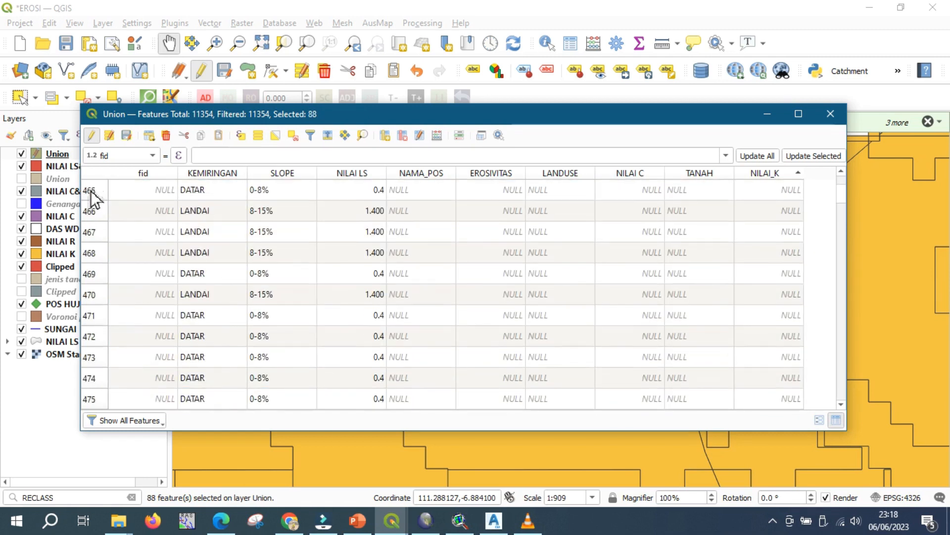
scroll(92, 199, up, 20)
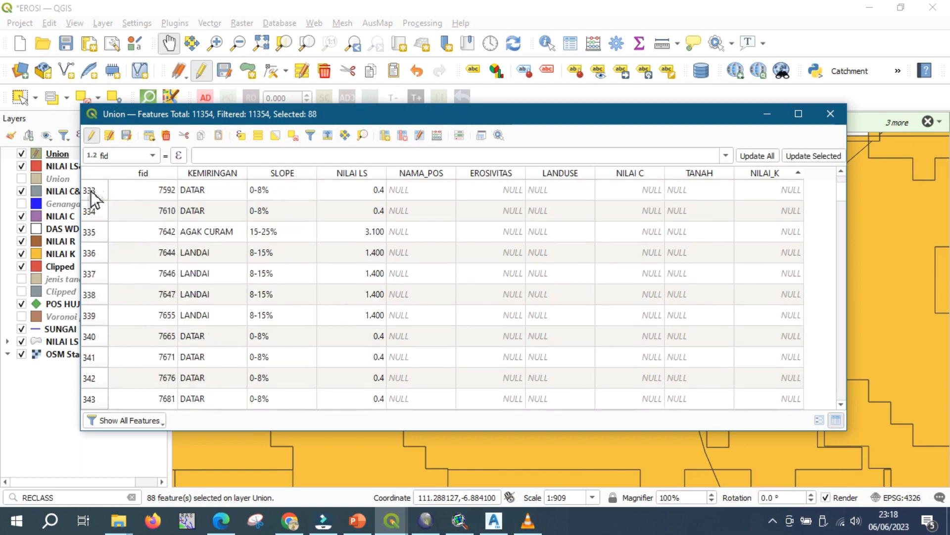
scroll(94, 198, up, 20)
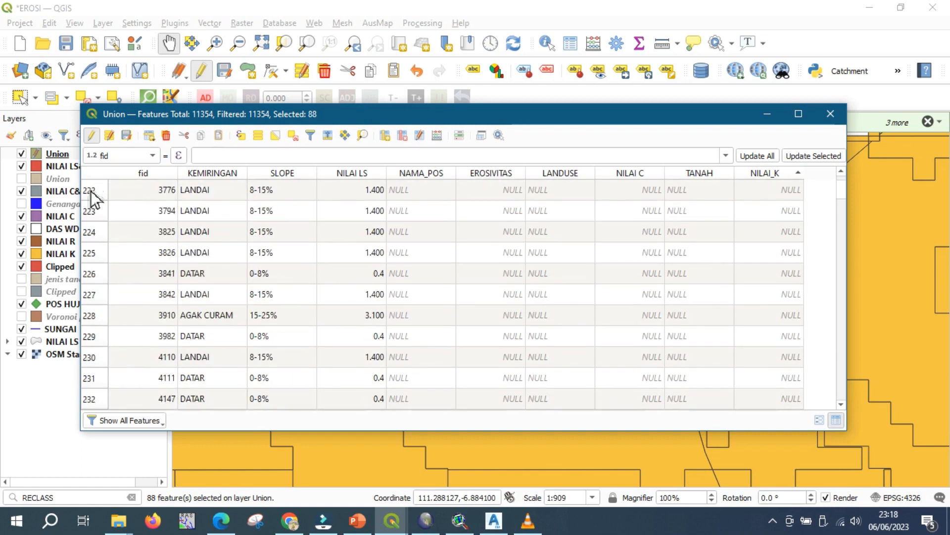
scroll(94, 198, up, 20)
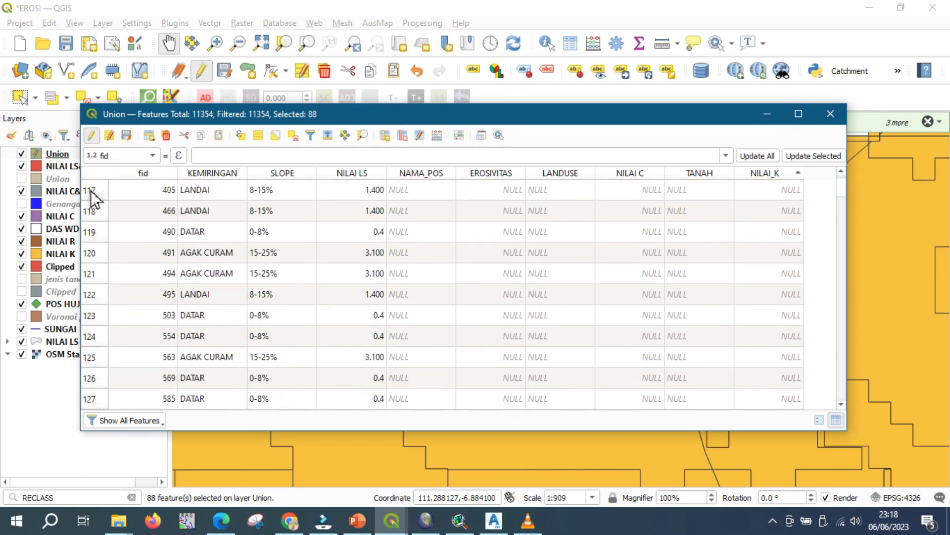
scroll(93, 194, up, 19)
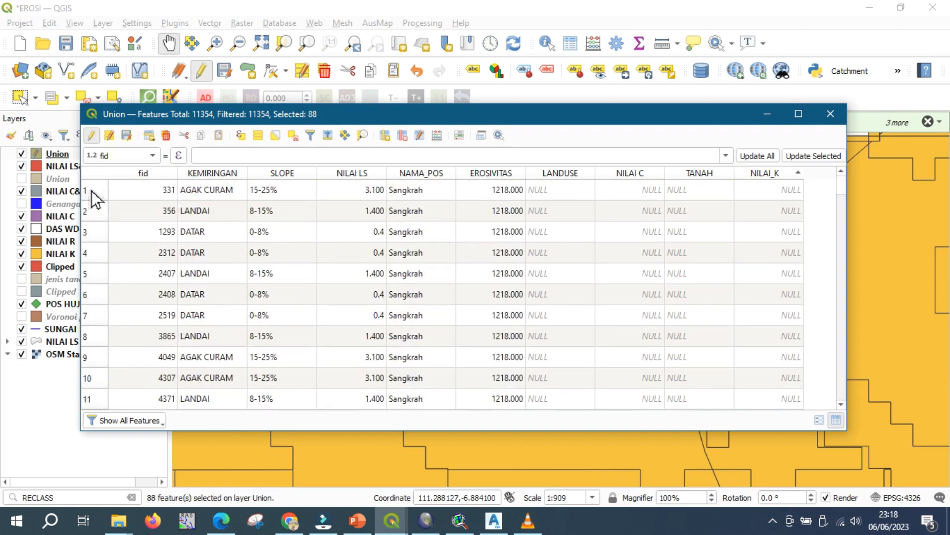
shift+click(92, 191)
click(167, 135)
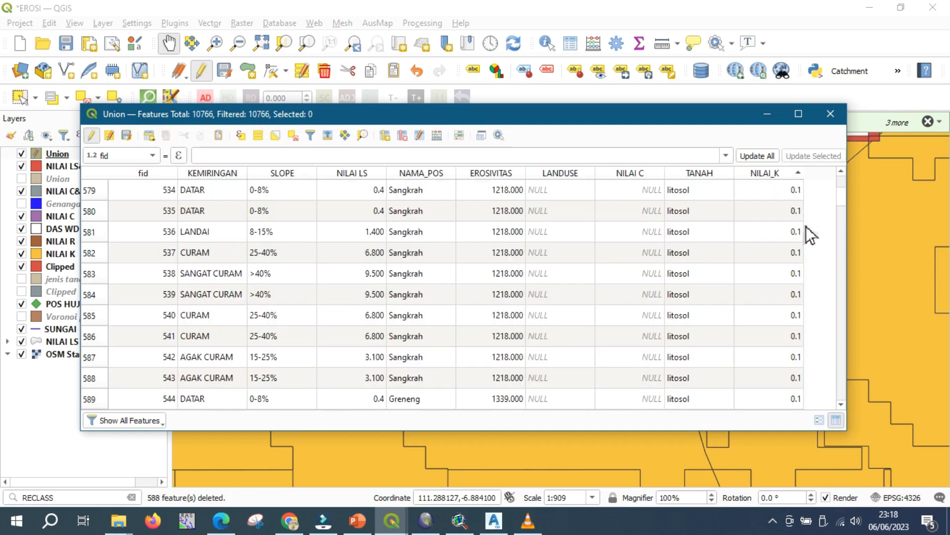
Sort the Union attribute table by NILAI C in ascending order so the NULL values come first.
drag(842, 198, 838, 182)
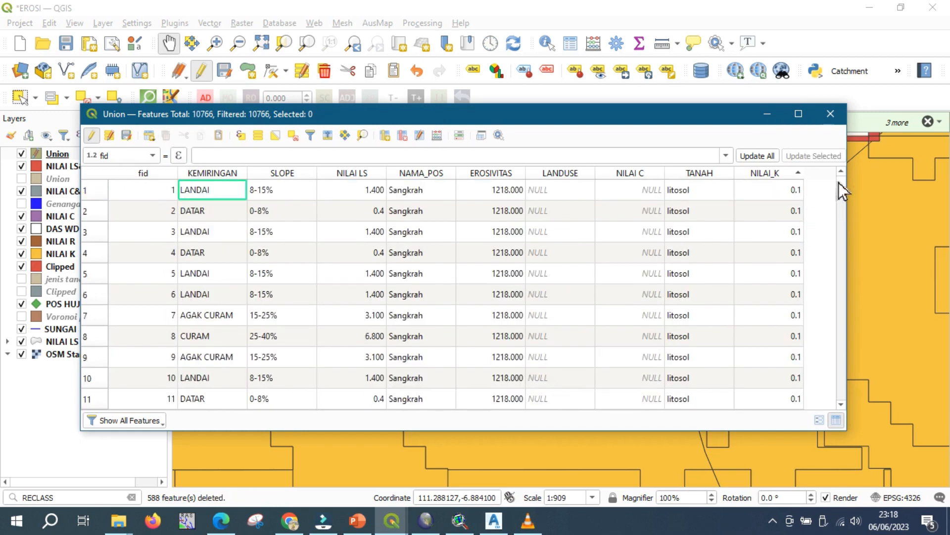
click(632, 175)
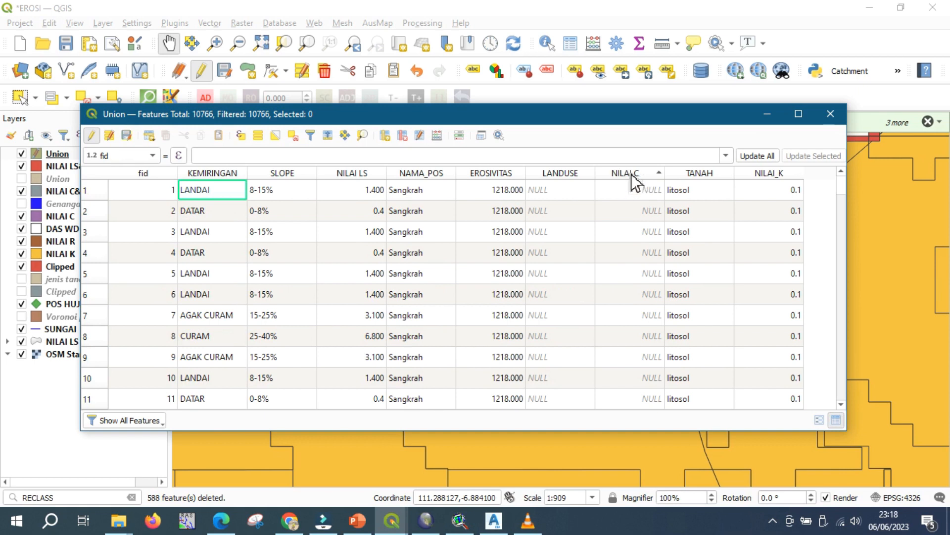
click(442, 141)
key(Escape)
click(638, 176)
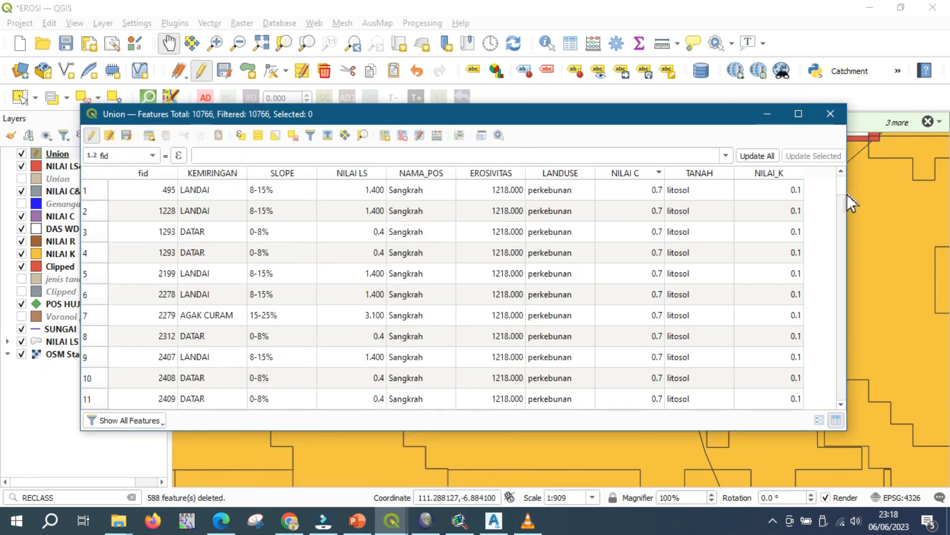
click(624, 174)
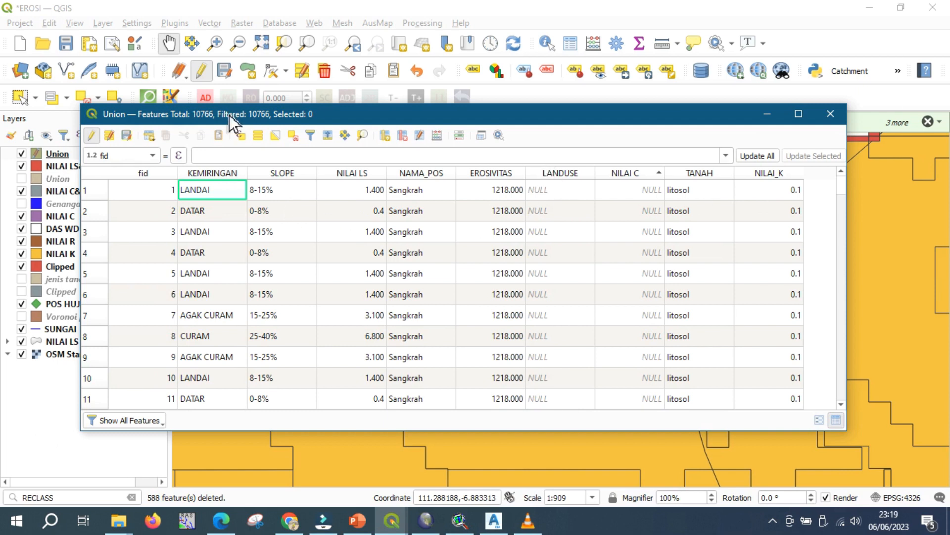
Select all Union rows with a NULL NILAI C value, from row 1 to row 8025.
click(97, 195)
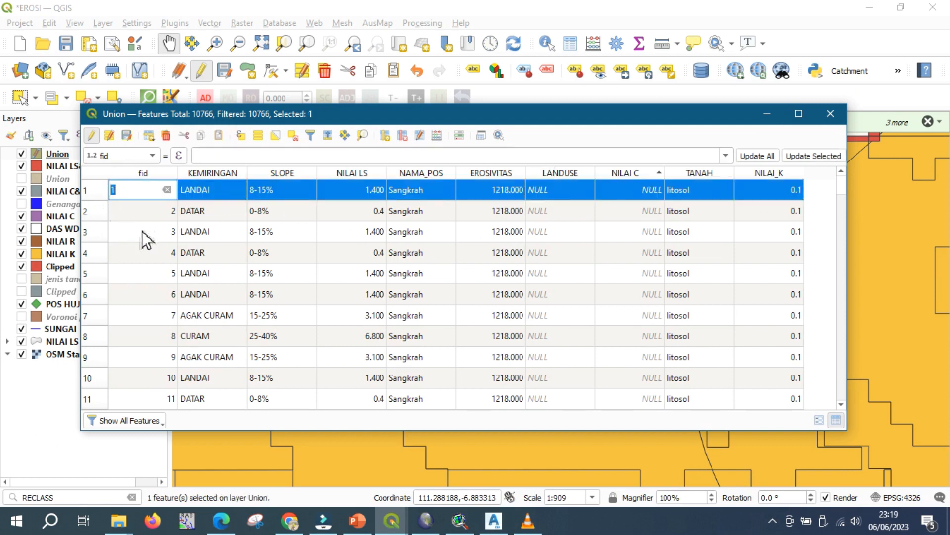
scroll(193, 255, down, 20)
scroll(193, 255, down, 20)
scroll(193, 255, down, 1)
scroll(337, 301, down, 20)
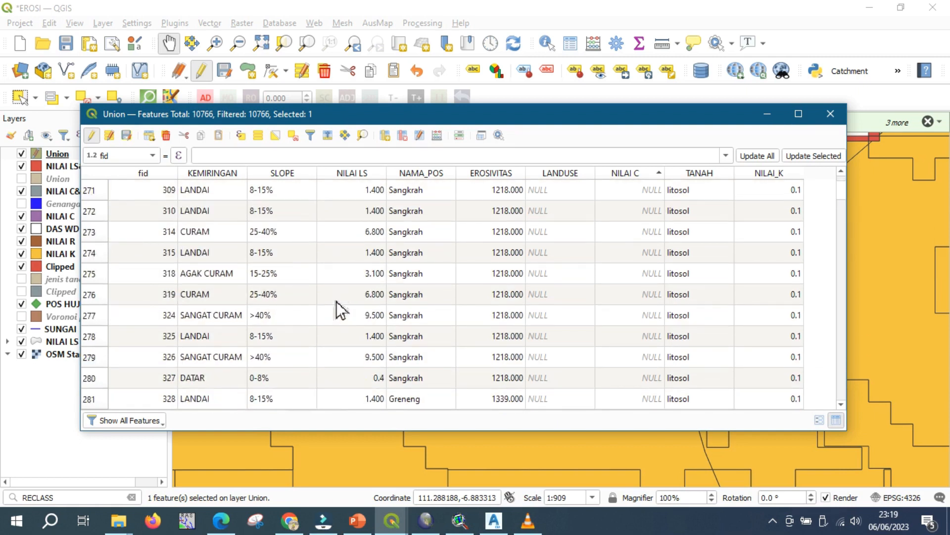
scroll(336, 301, down, 20)
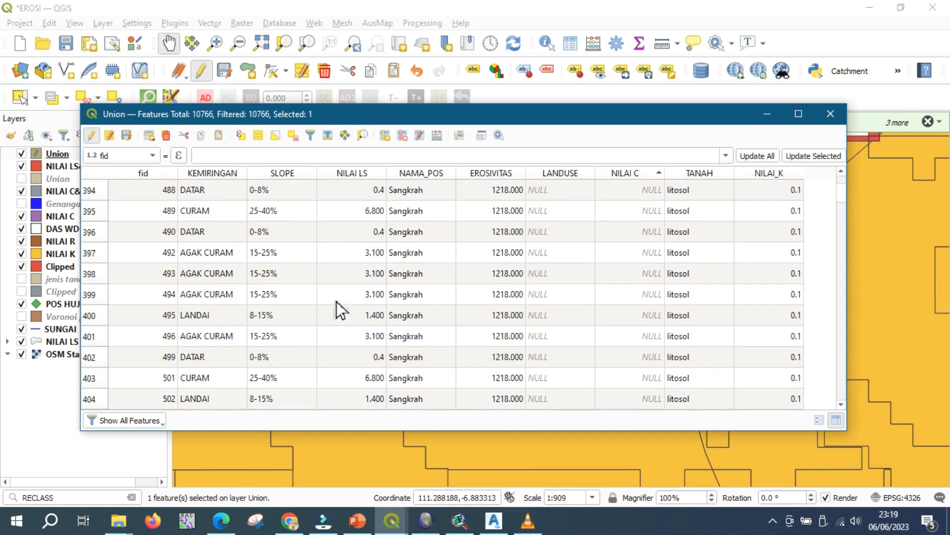
scroll(336, 301, down, 15)
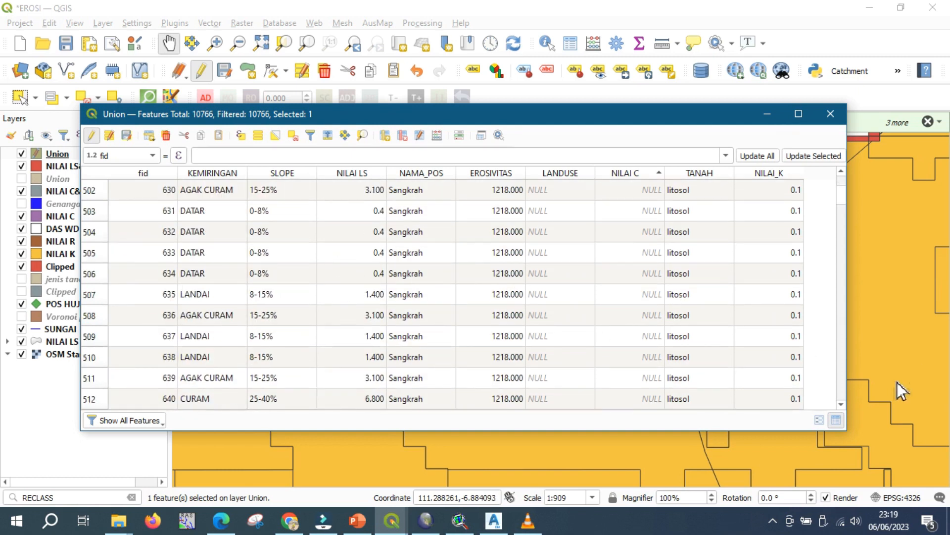
scroll(844, 385, down, 20)
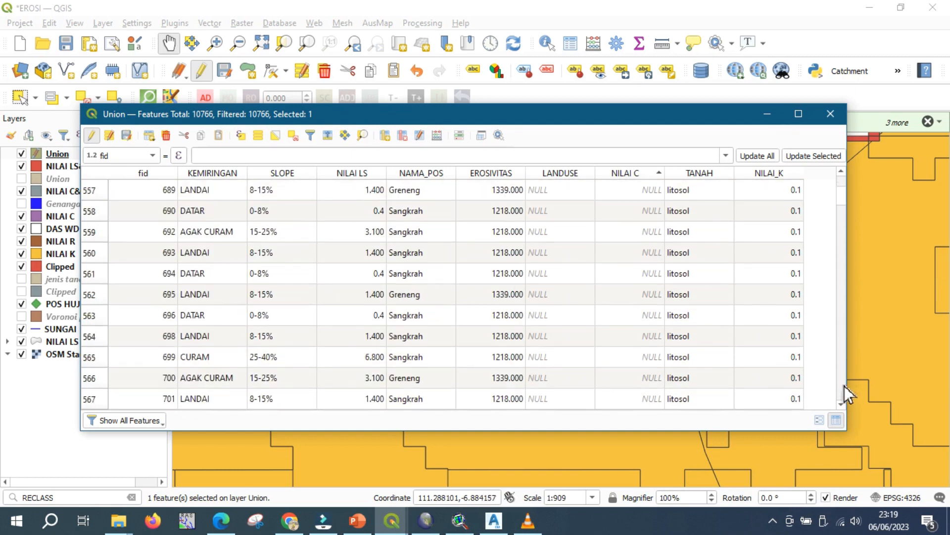
scroll(845, 385, down, 20)
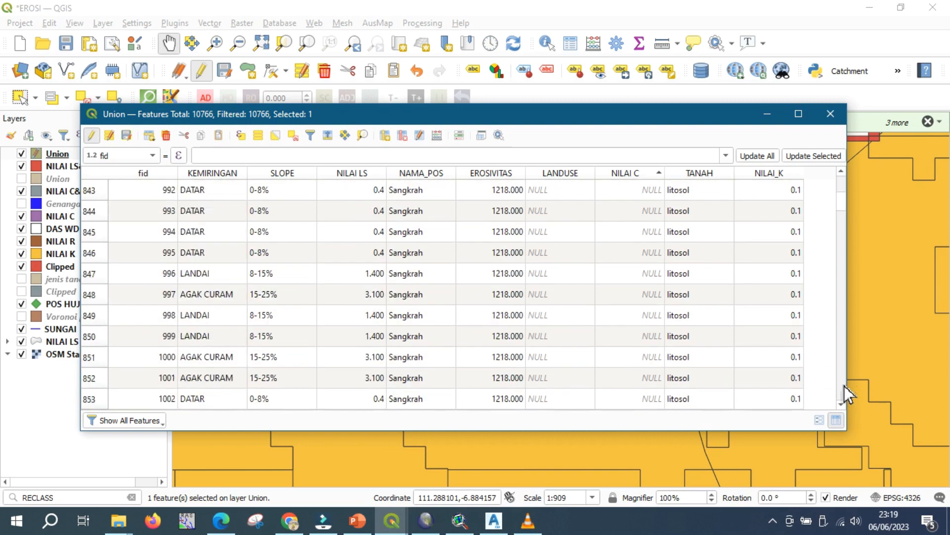
scroll(844, 385, down, 20)
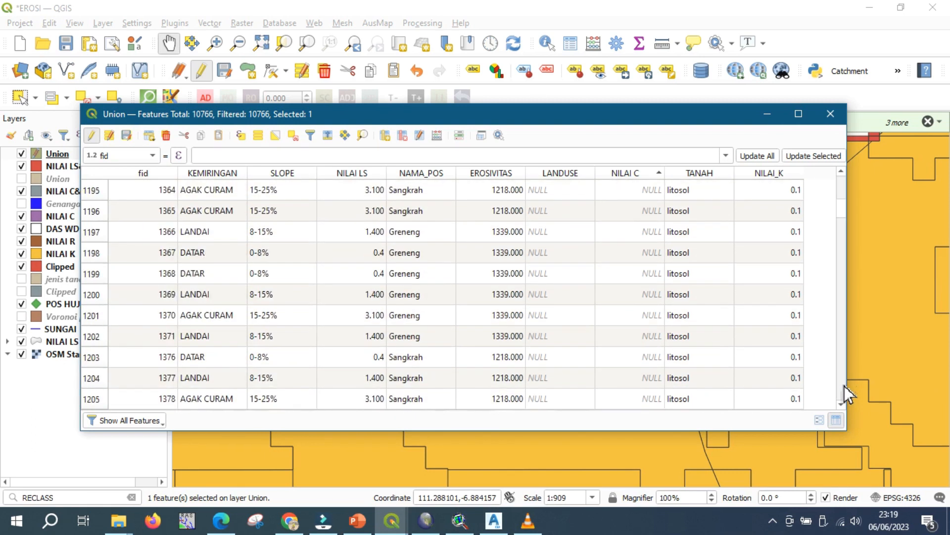
scroll(845, 385, down, 20)
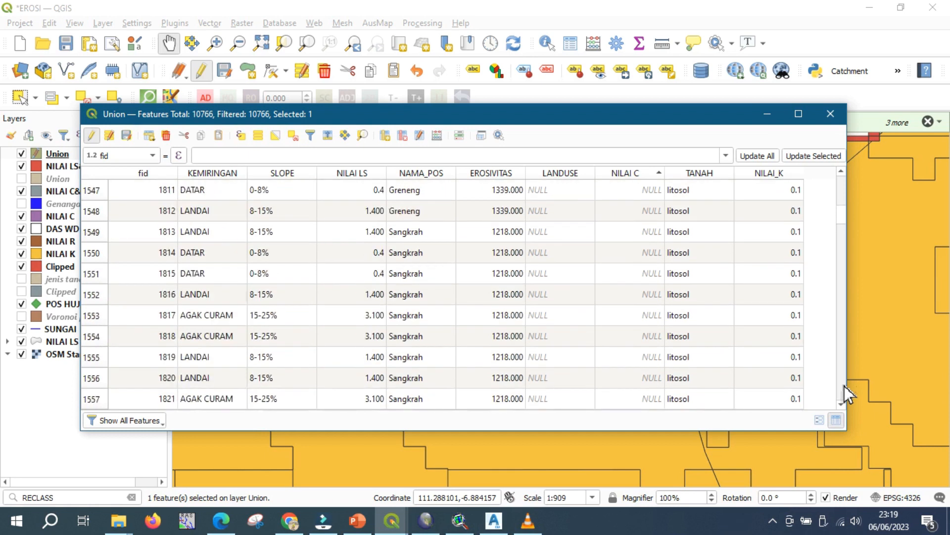
scroll(845, 385, down, 20)
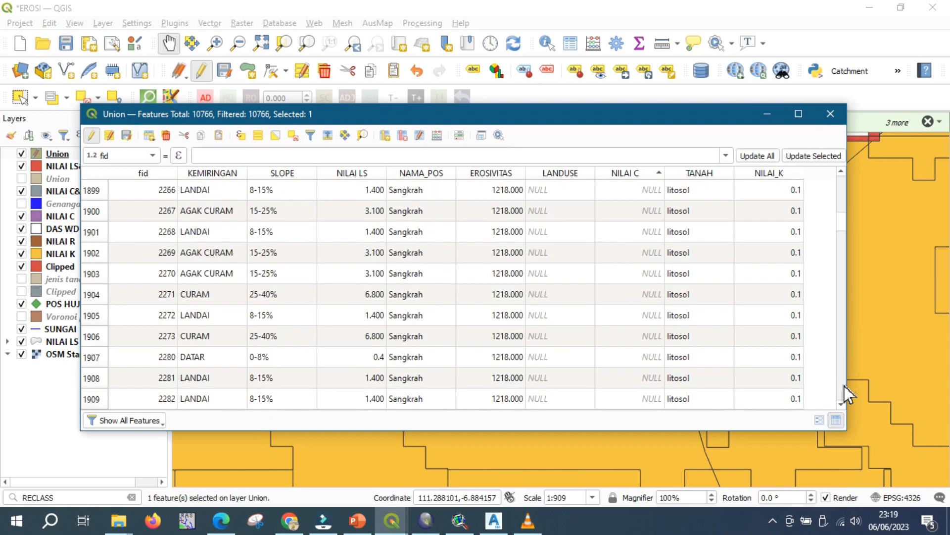
scroll(845, 385, down, 20)
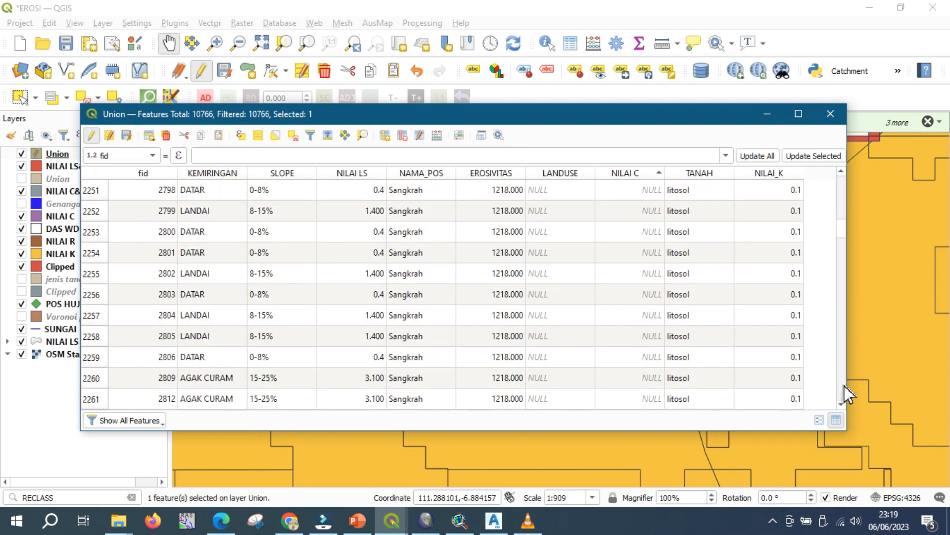
scroll(844, 385, down, 20)
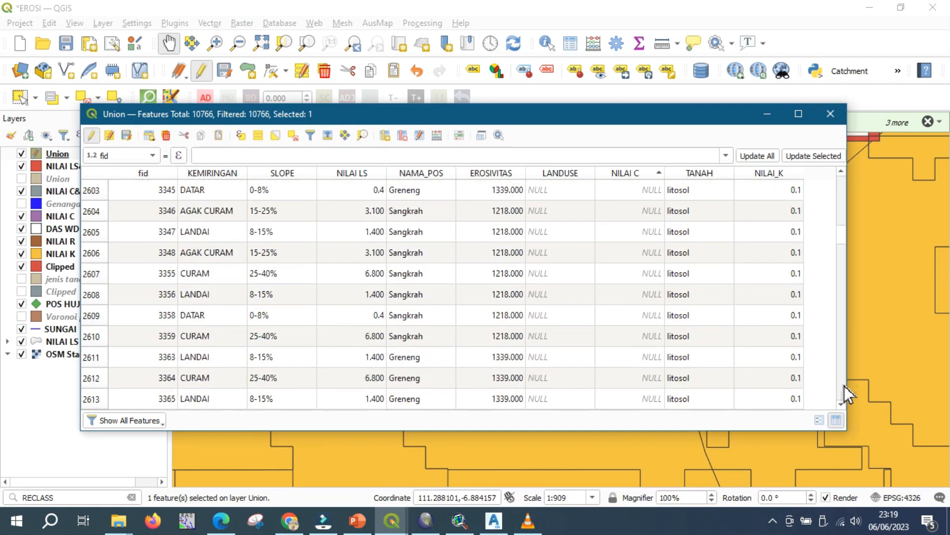
drag(844, 239, 841, 341)
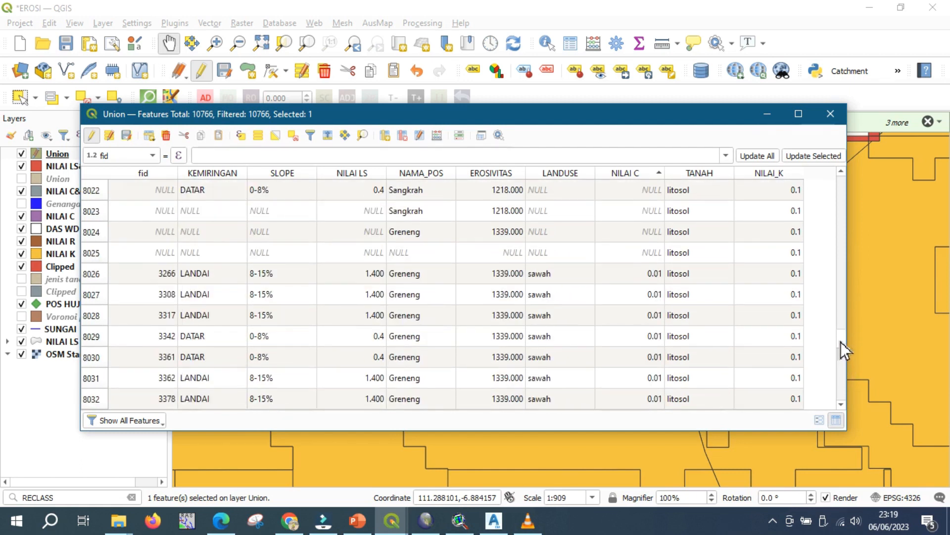
shift+click(91, 253)
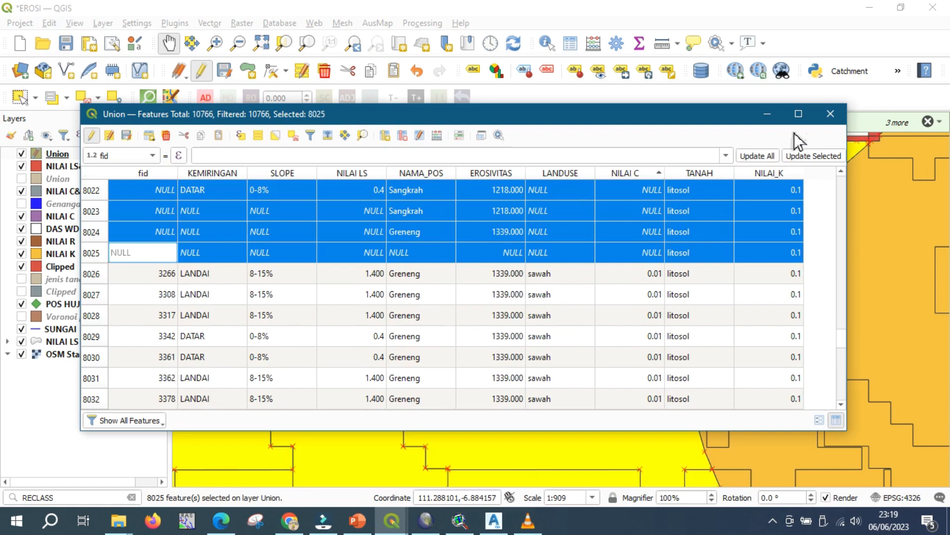
Minimize the attribute table and examine where the selected NULL NILAI C features lie across the whole watershed.
click(771, 115)
scroll(500, 288, down, 4)
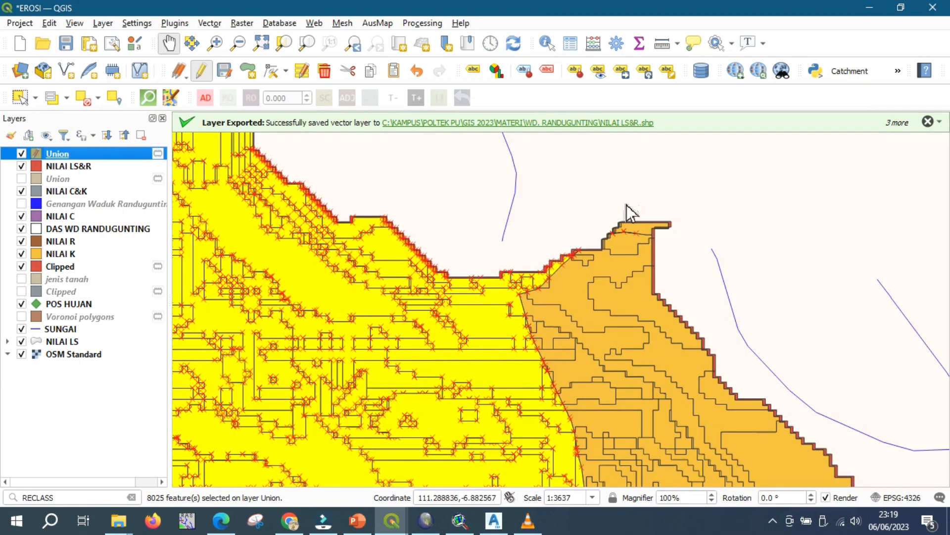
scroll(643, 270, down, 1)
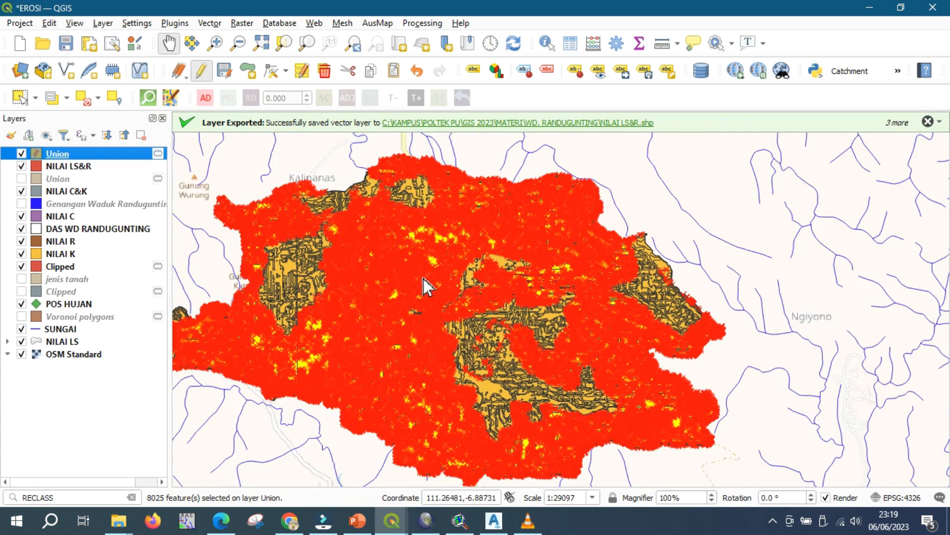
scroll(423, 278, up, 2)
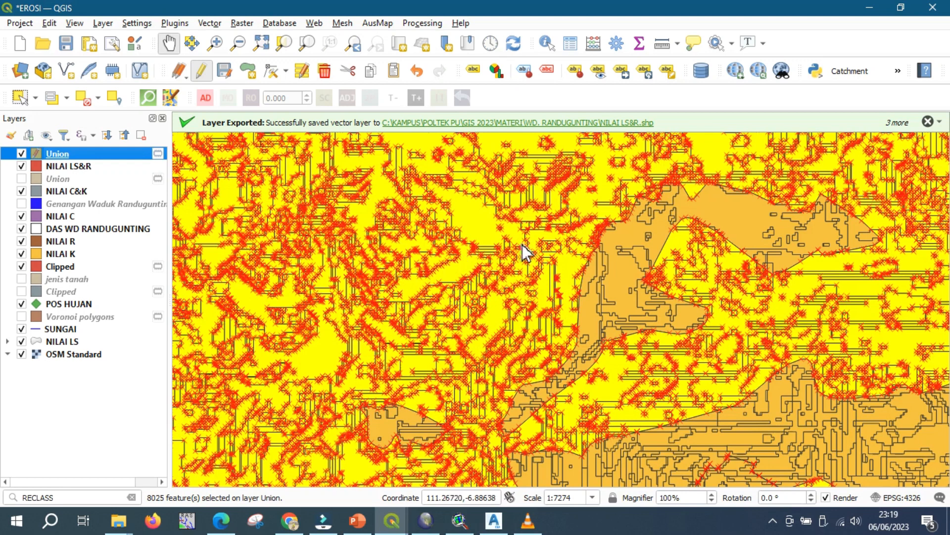
scroll(526, 251, down, 1)
scroll(716, 245, down, 1)
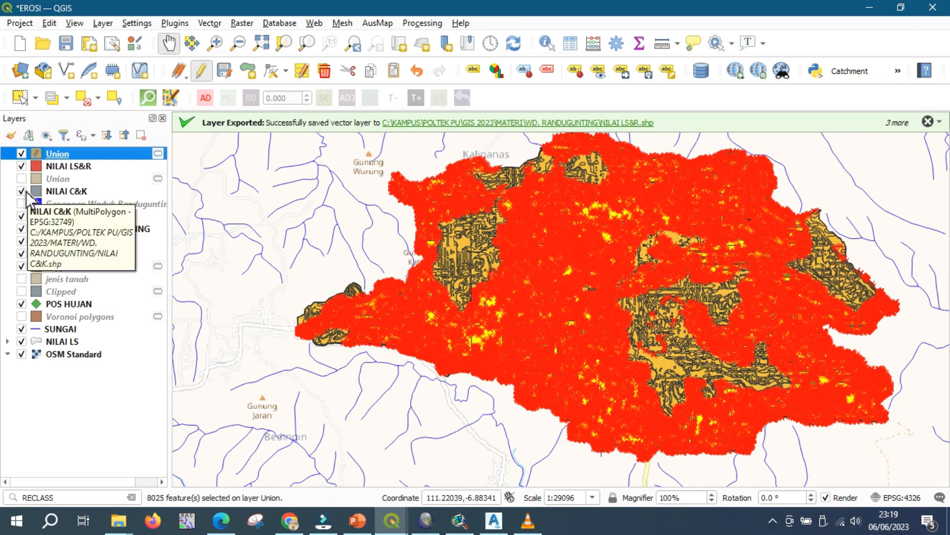
Hide the Union, NILAI LS&R and NILAI C&K layers and make NILAI C the active layer.
click(22, 154)
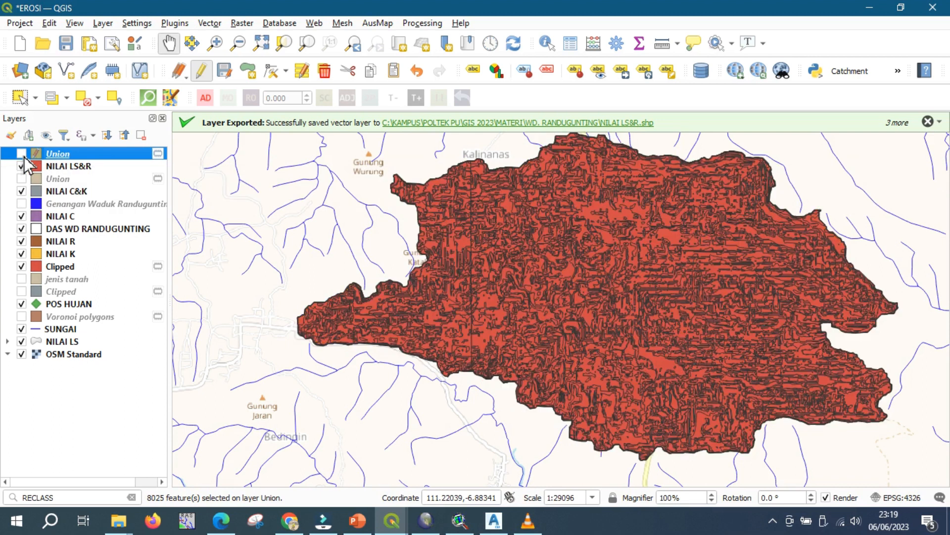
click(25, 167)
click(24, 191)
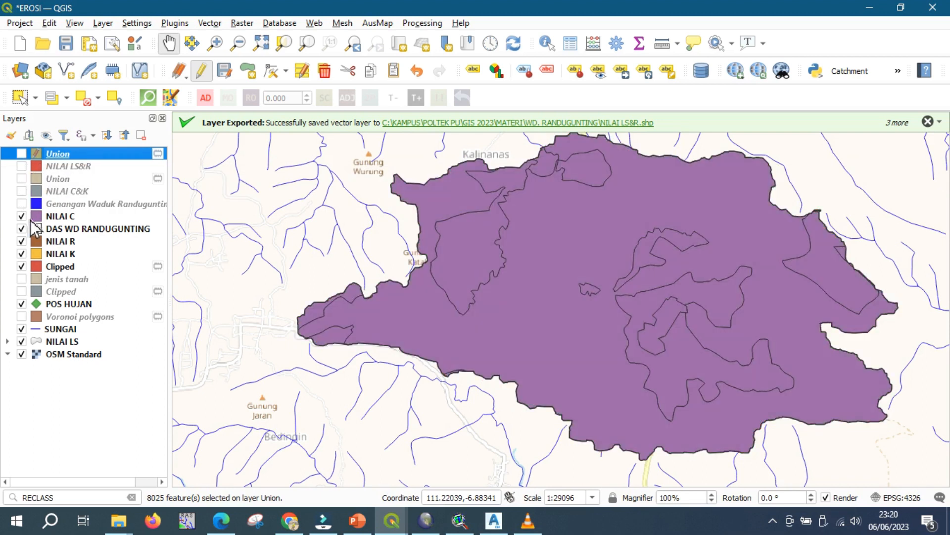
click(55, 216)
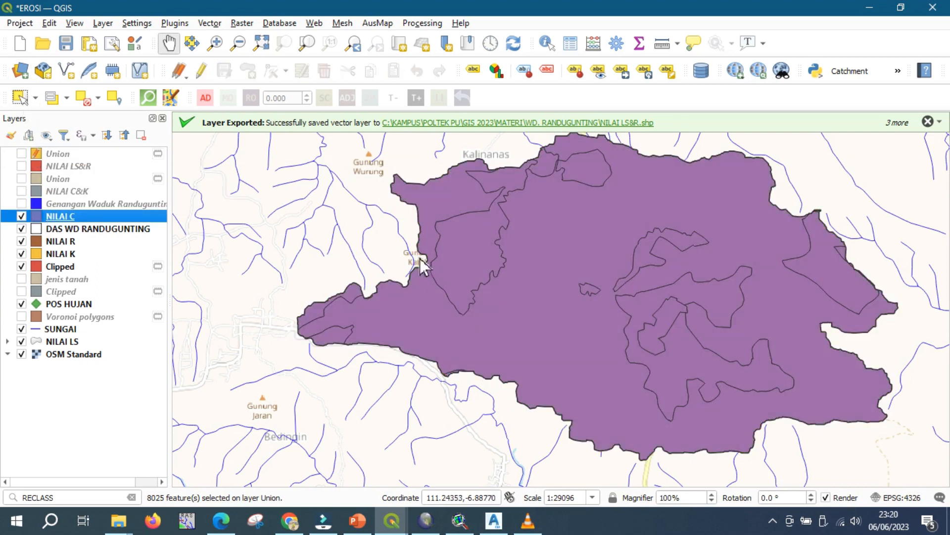
Show and hide the Union layer to compare its selection with the NILAI C polygons, and open the NILAI C attribute table.
click(21, 153)
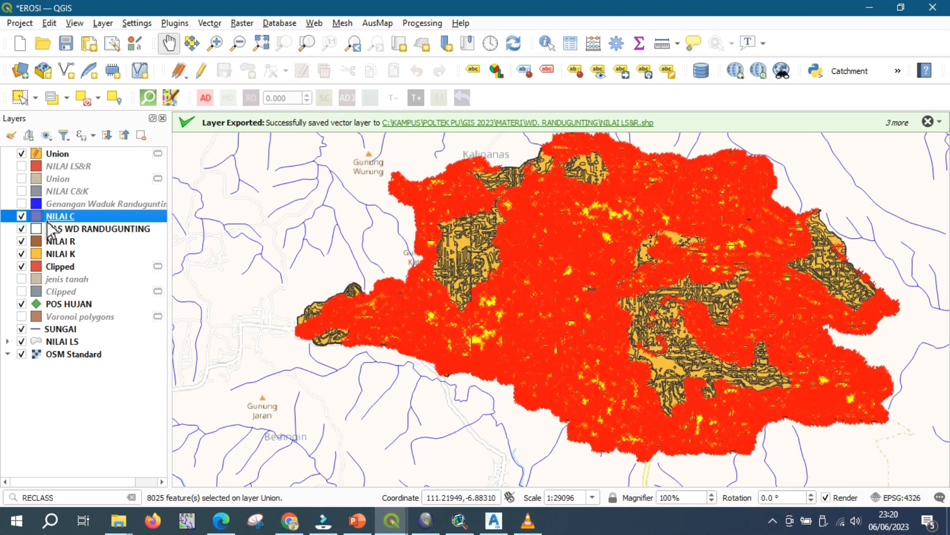
click(22, 154)
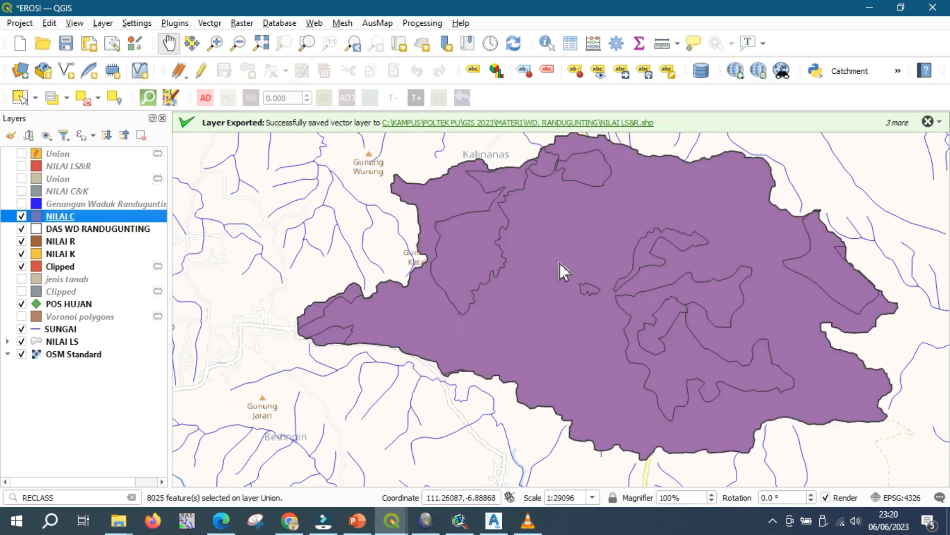
right_click(87, 218)
click(121, 173)
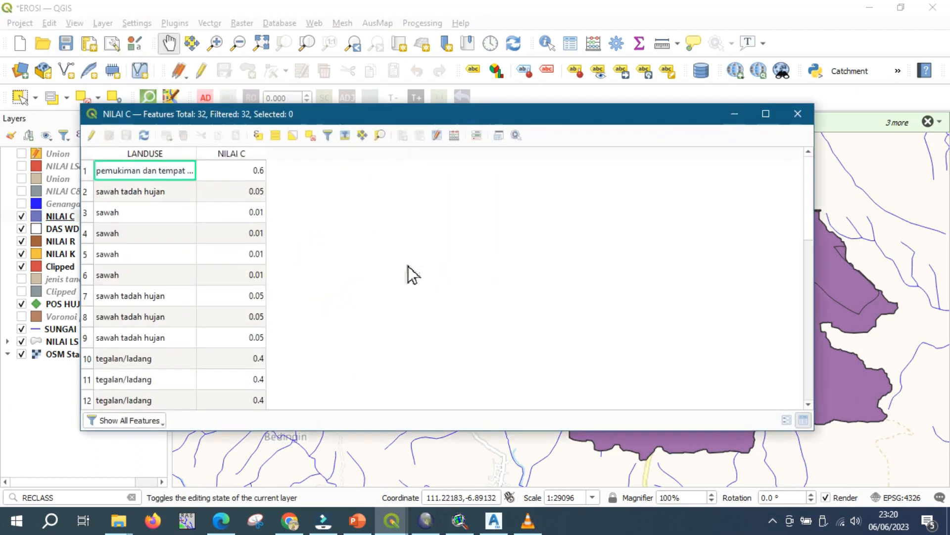
Select row 10 (tegalan/ladang) and a perkebunan row in the NILAI C attribute table to locate their polygons on the map.
drag(319, 115, 506, 198)
click(334, 442)
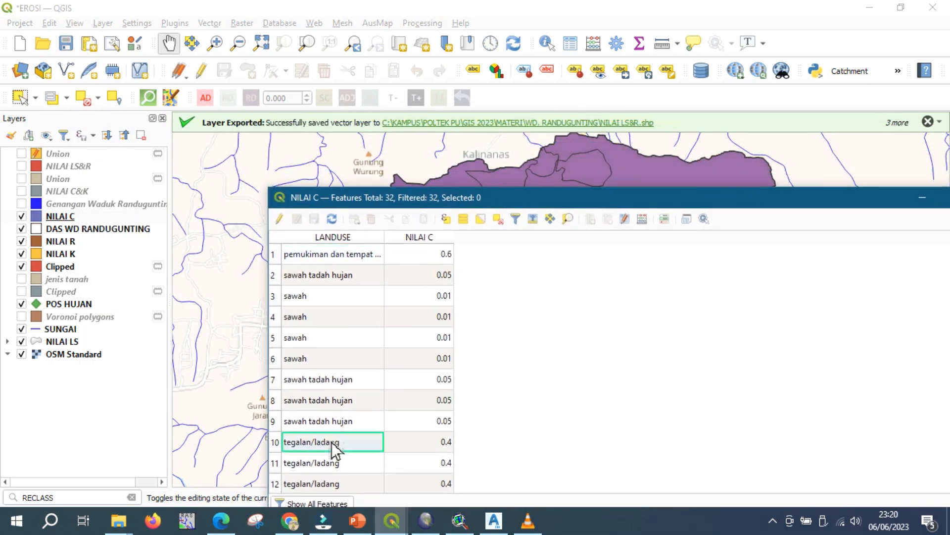
click(280, 441)
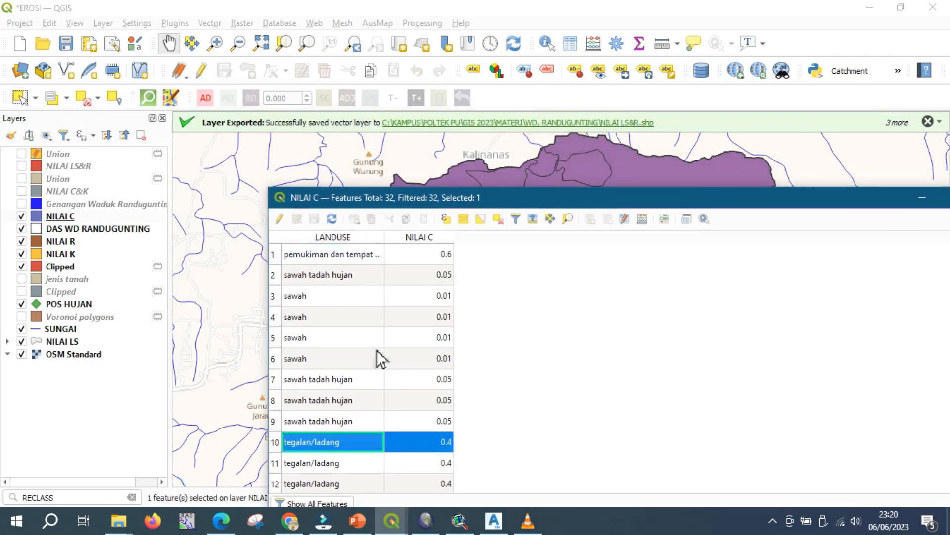
drag(506, 199, 719, 225)
scroll(418, 263, down, 3)
click(219, 370)
drag(852, 284, 581, 284)
drag(619, 242, 584, 252)
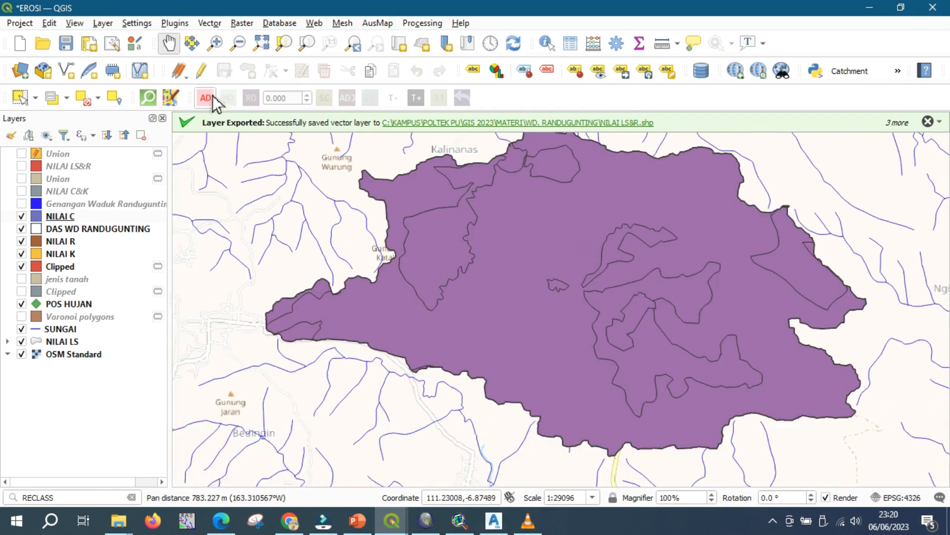
click(202, 71)
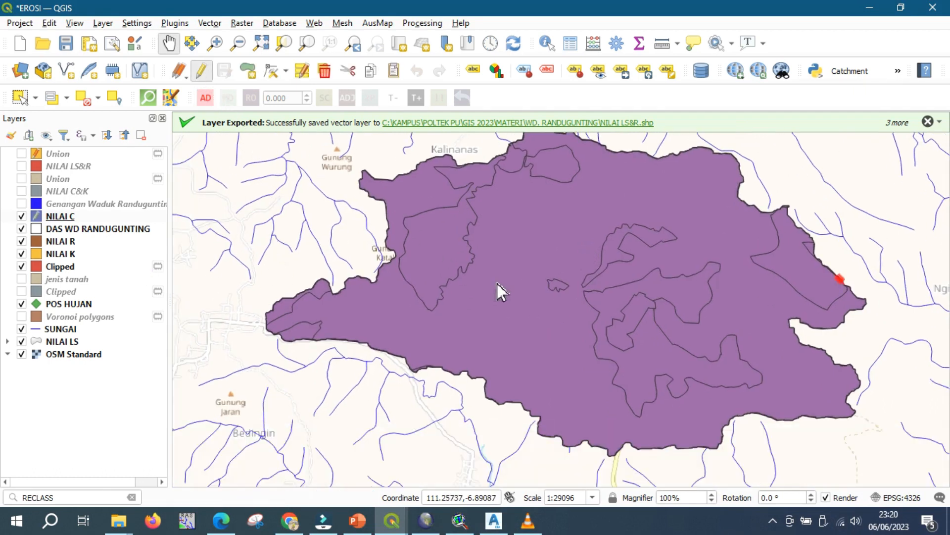
drag(429, 263, 497, 283)
click(252, 72)
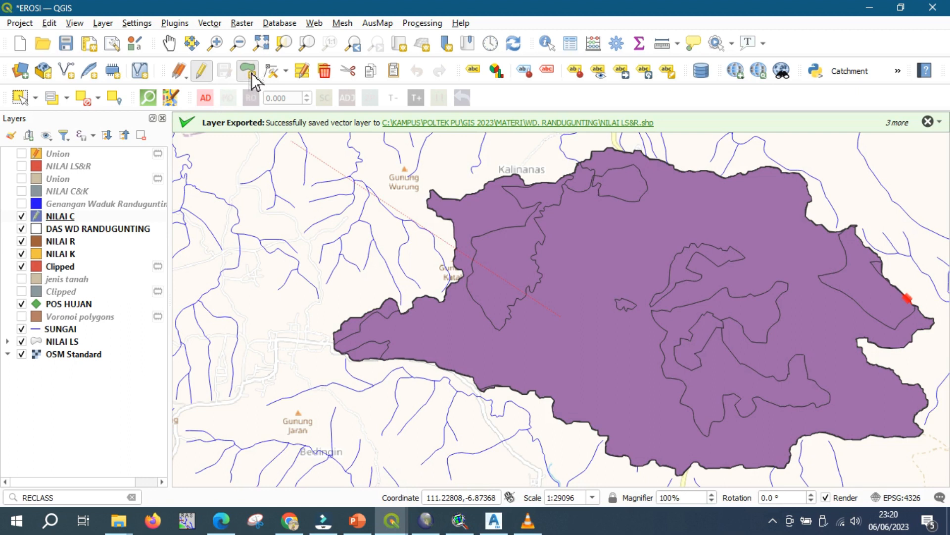
click(204, 73)
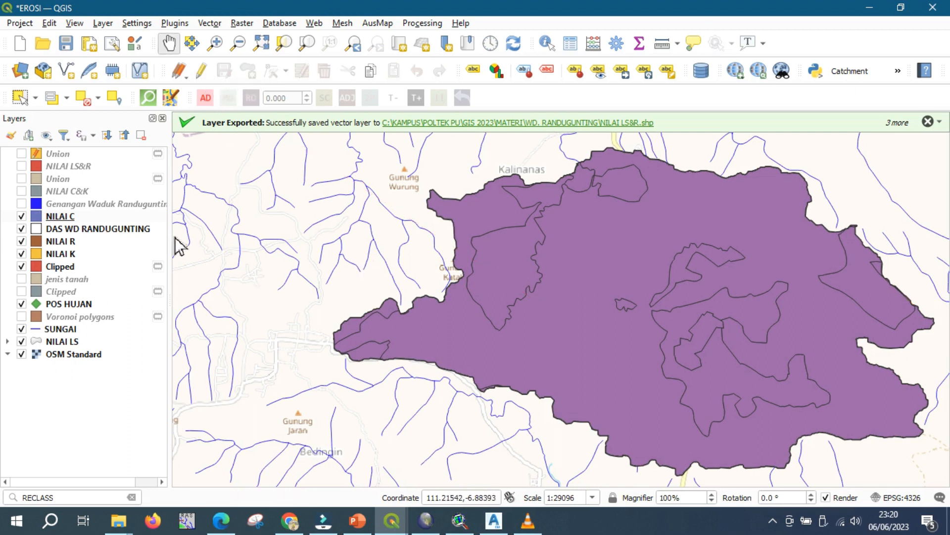
click(182, 79)
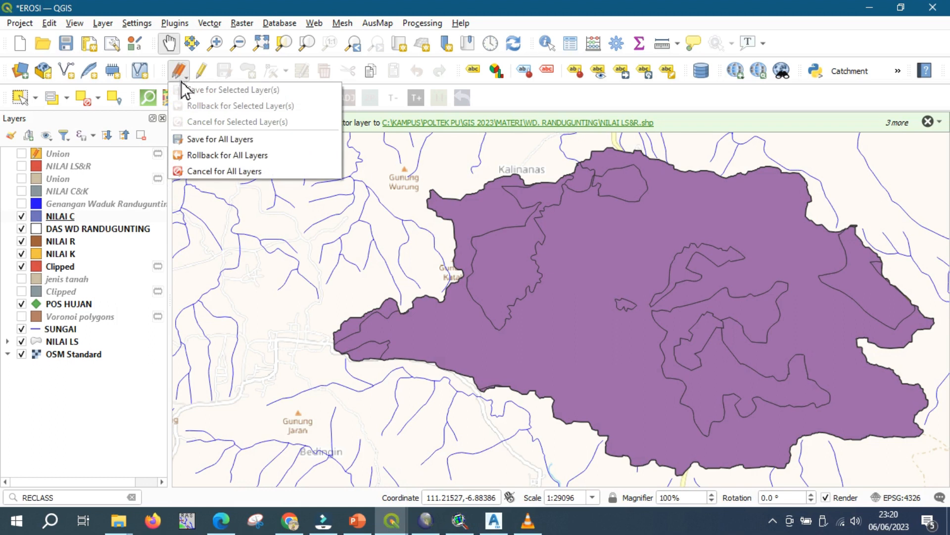
click(528, 337)
drag(538, 334, 459, 301)
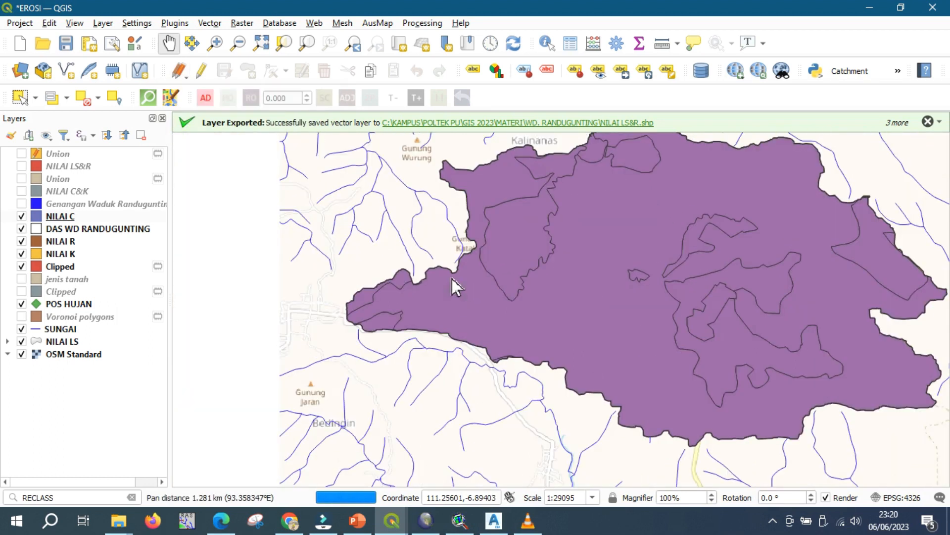
Label the NILAI C layer with single labels from the LANDUSE field and apply the layer properties.
right_click(122, 220)
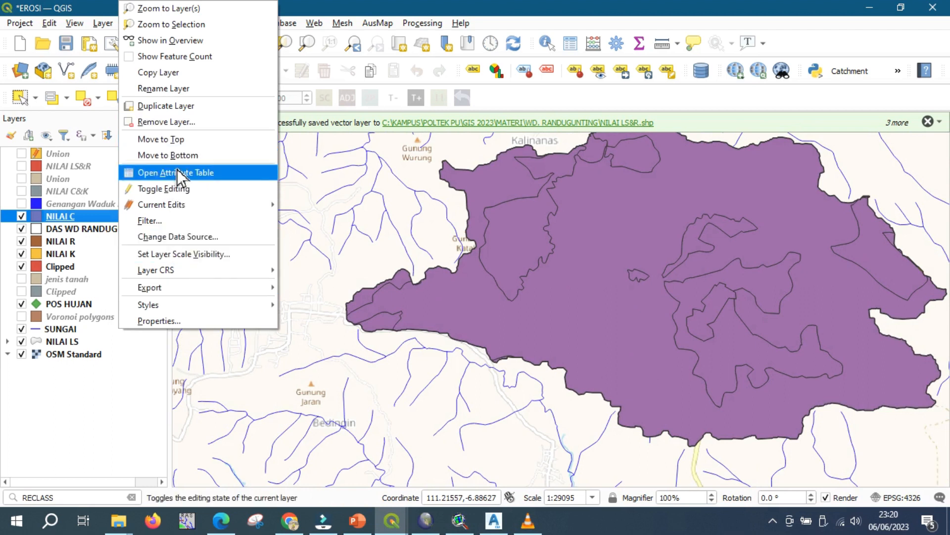
click(172, 321)
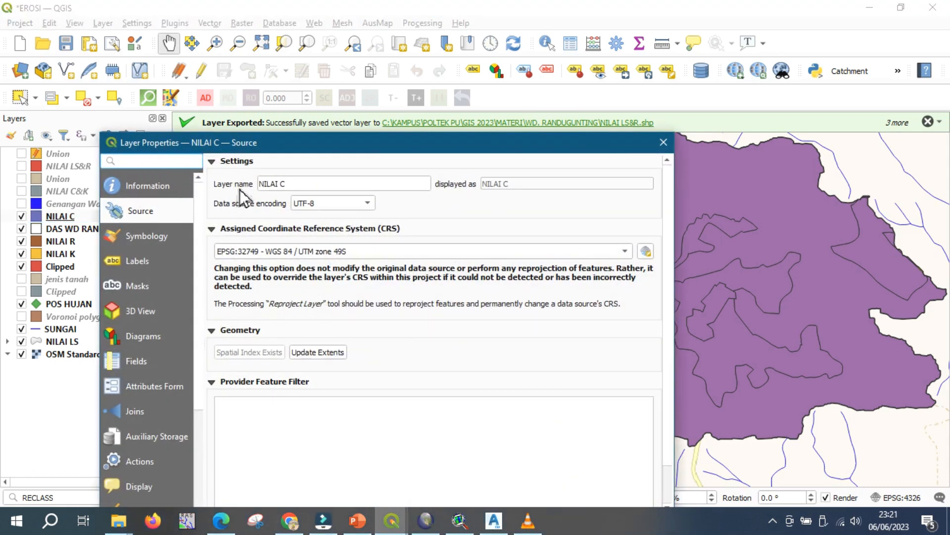
click(170, 233)
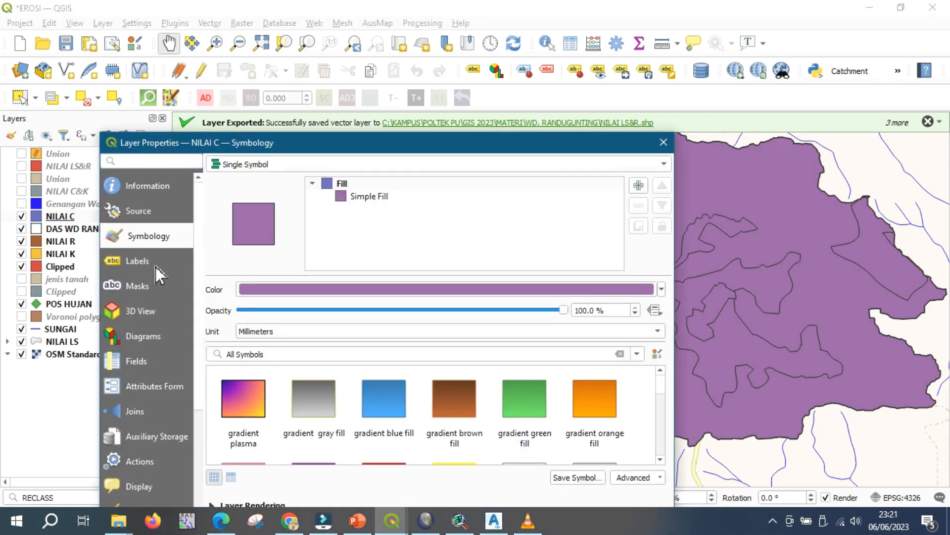
click(155, 266)
click(272, 162)
click(281, 184)
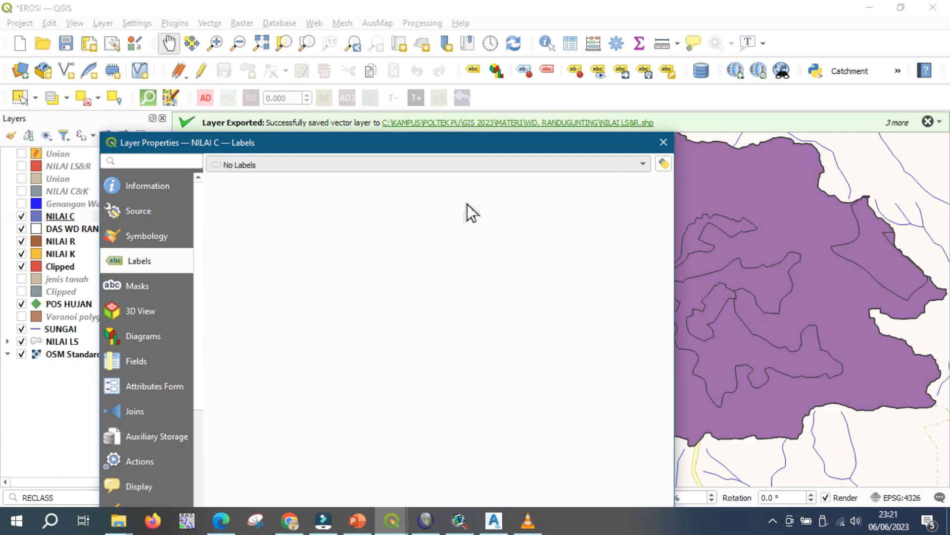
click(645, 189)
click(638, 204)
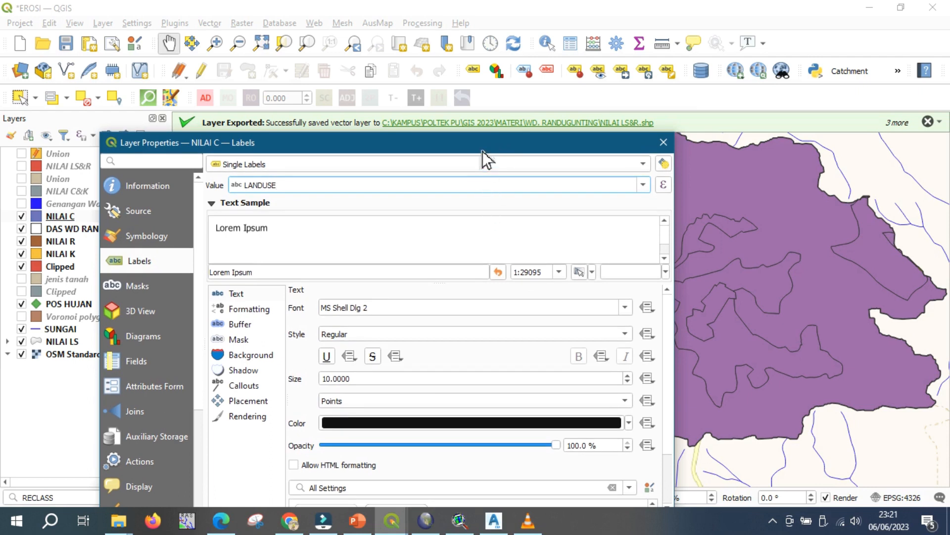
drag(483, 148, 428, 93)
click(410, 470)
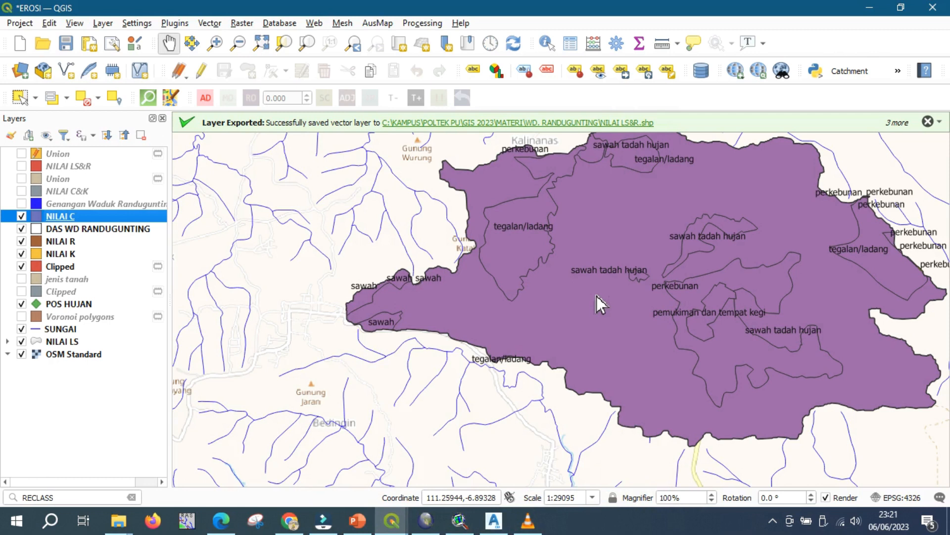
Examine the land-use label of the large central polygon and look up its NILAI C value in the layer's attribute table.
scroll(596, 295, up, 1)
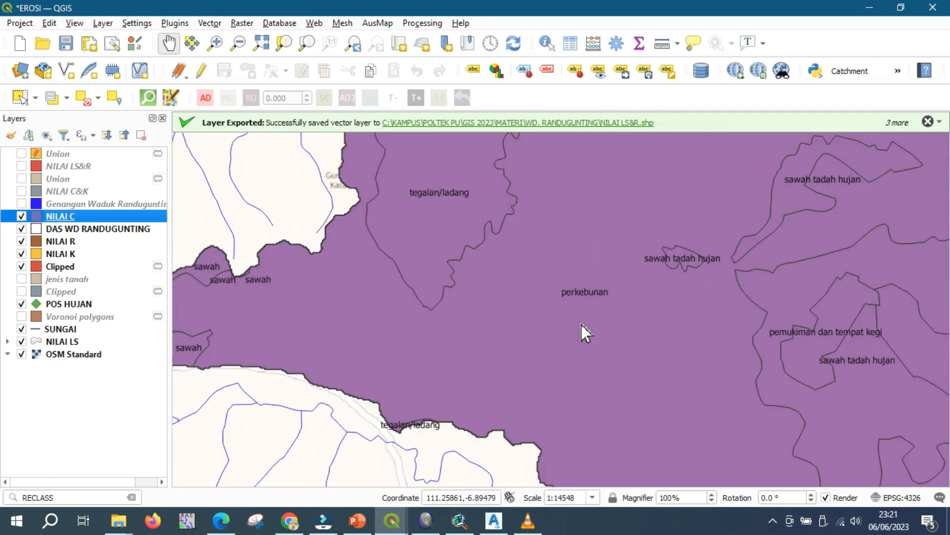
scroll(579, 305, up, 1)
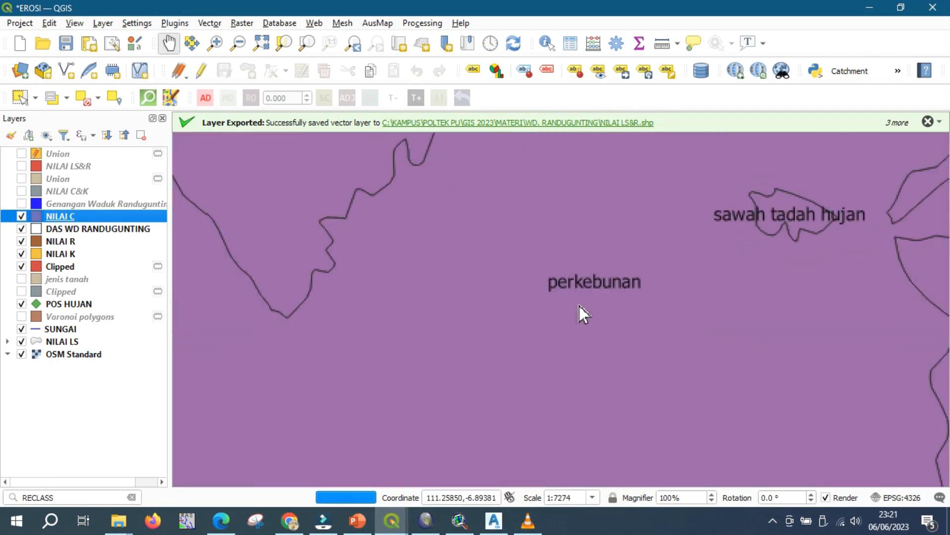
right_click(120, 220)
click(157, 170)
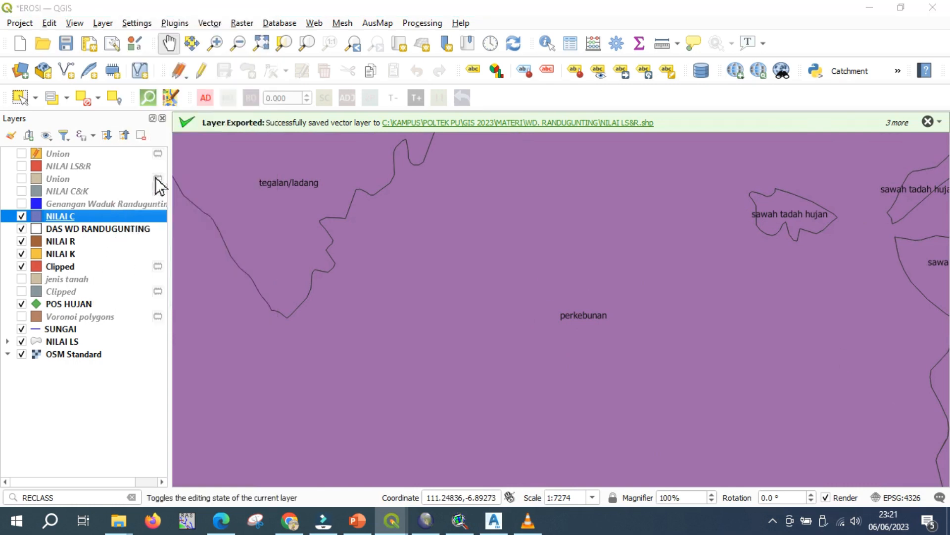
scroll(136, 305, down, 4)
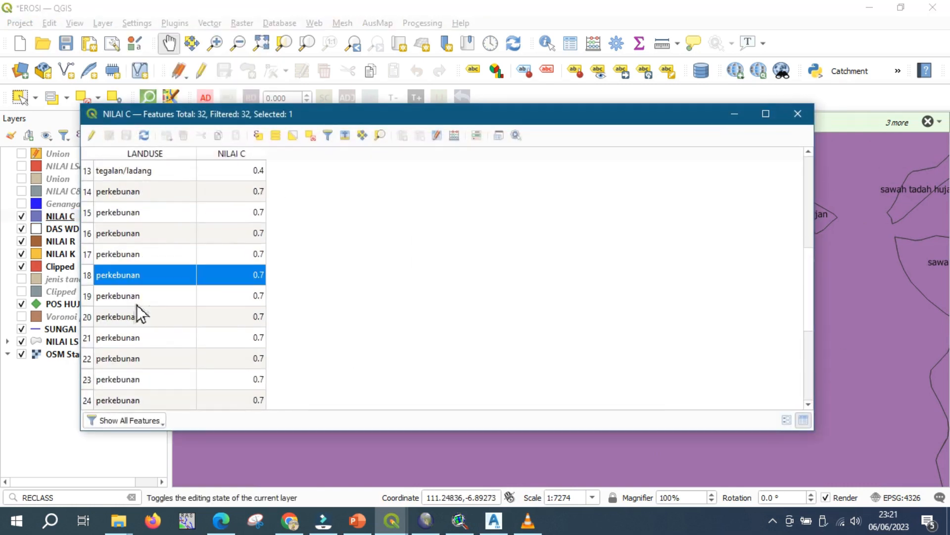
click(798, 113)
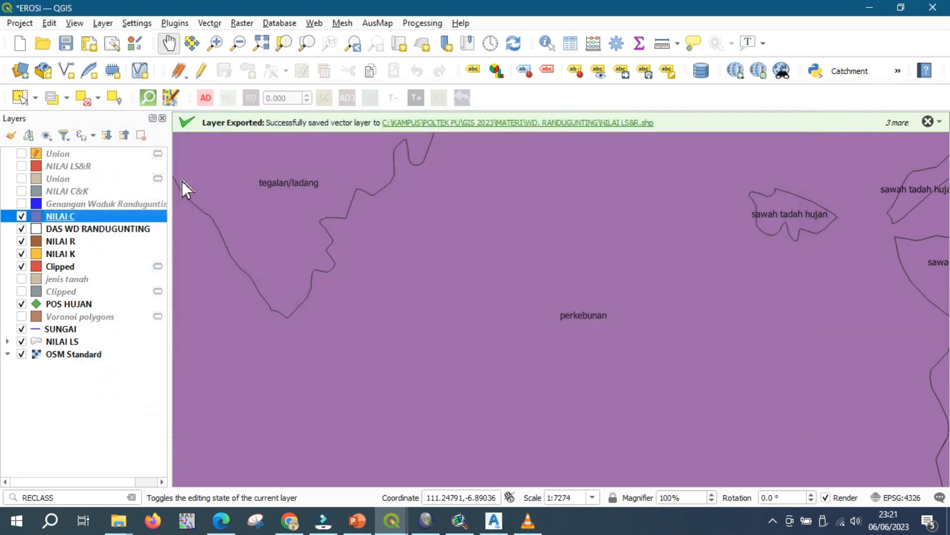
Show the topmost Union layer, open its attribute table and sort the features by LANDUSE in ascending order.
click(22, 153)
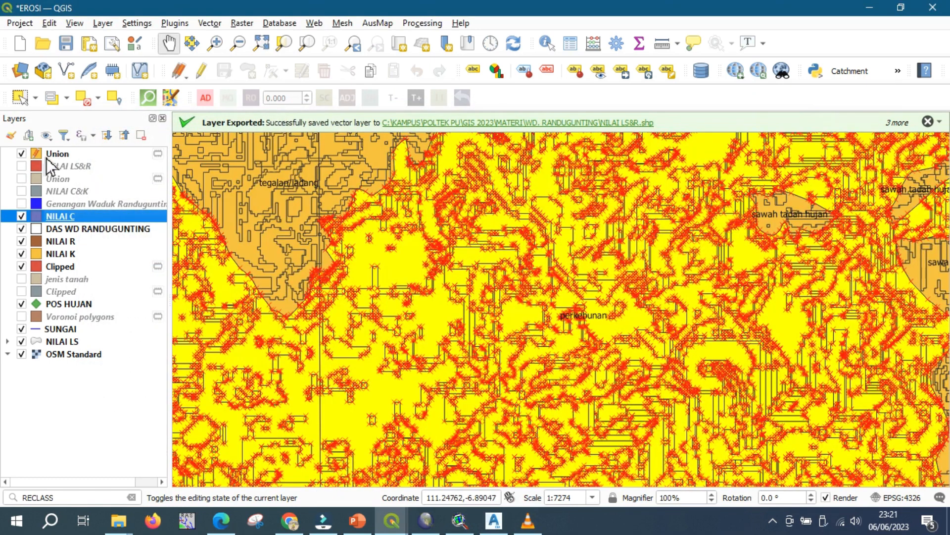
right_click(47, 158)
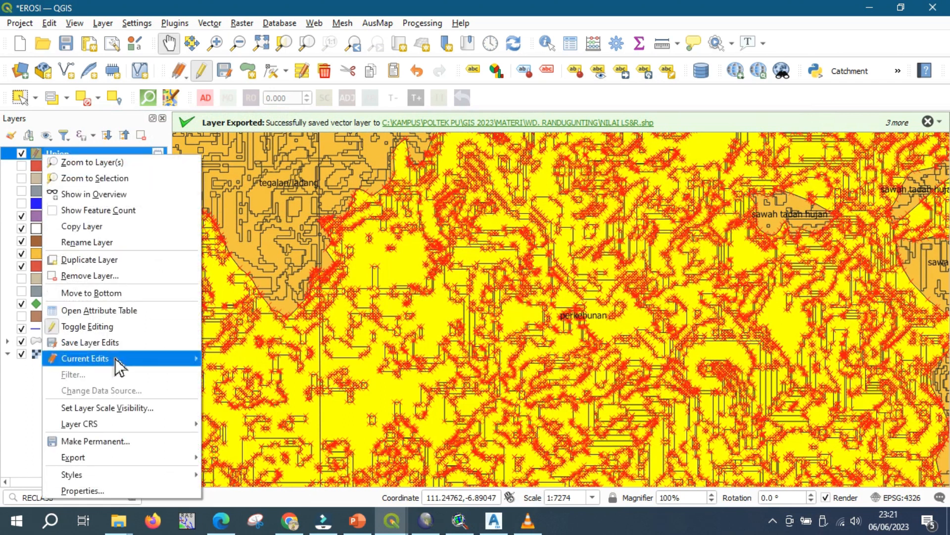
click(114, 309)
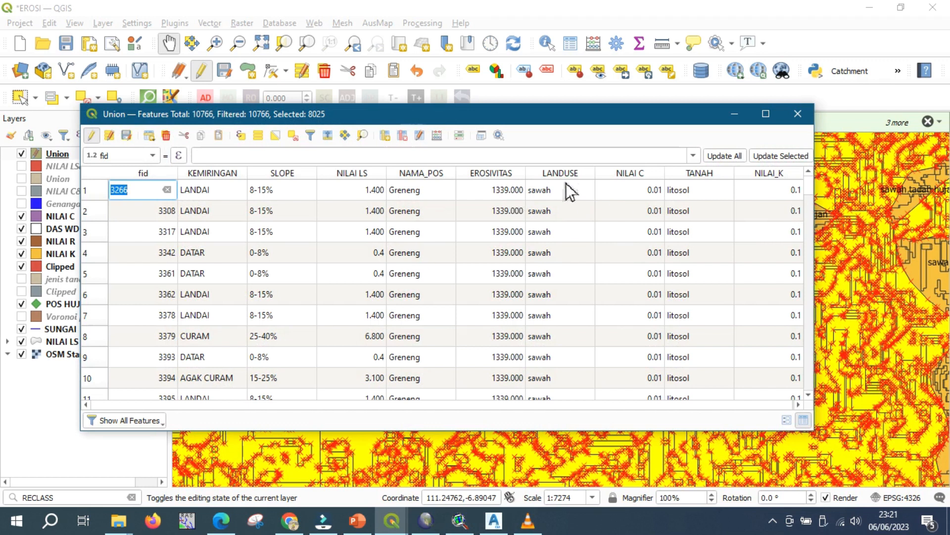
click(547, 174)
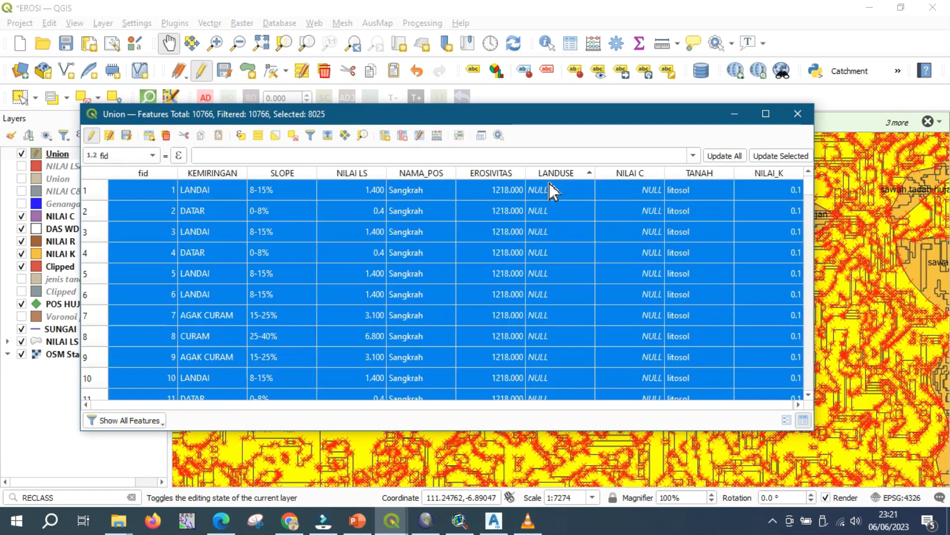
Update the existing LANDUSE field to 'PERKEBUNAN' for the selected Union features with the field calculator, and check the filled rows.
click(443, 138)
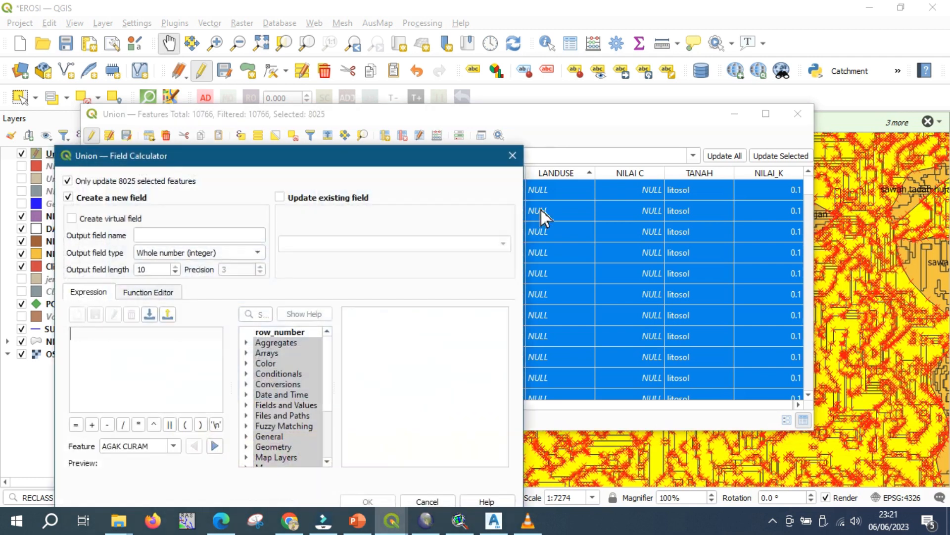
click(305, 198)
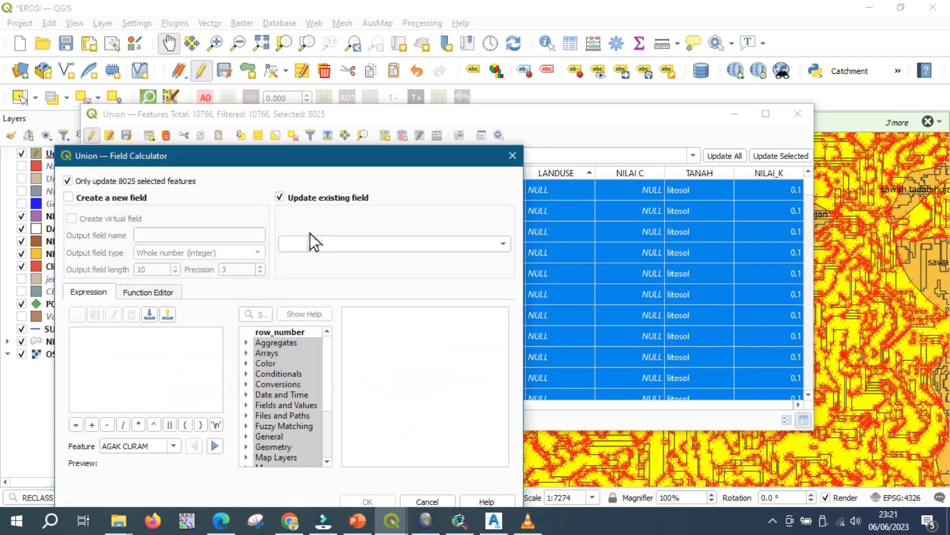
click(312, 242)
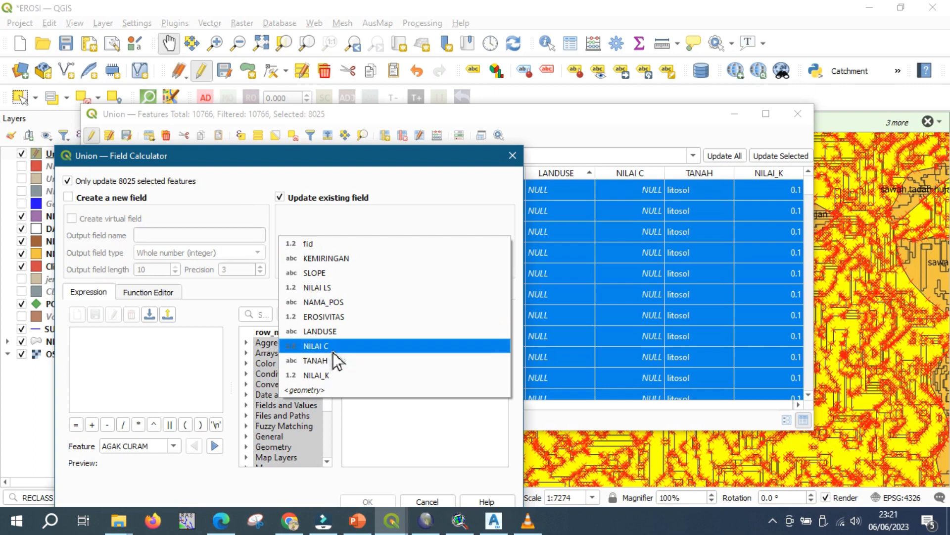
click(337, 342)
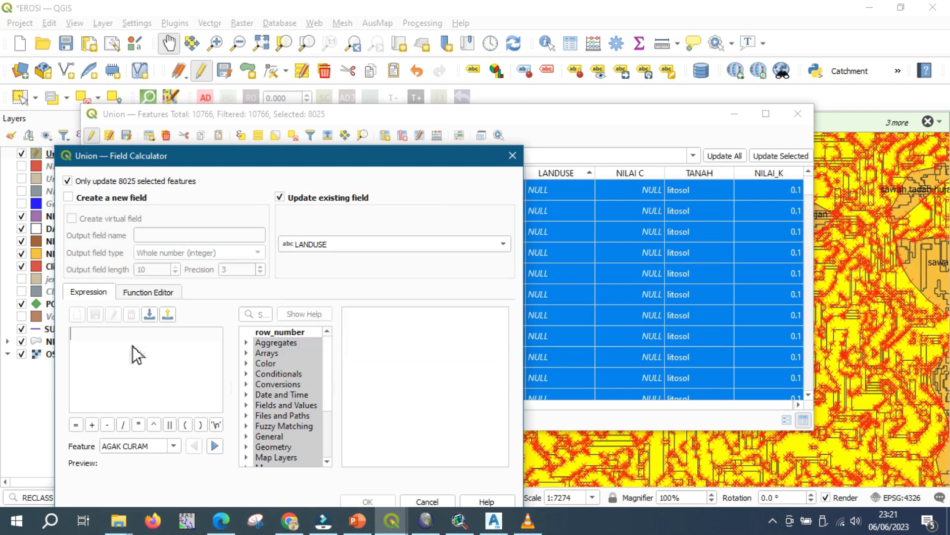
text(F)
text(ERKEBUN)
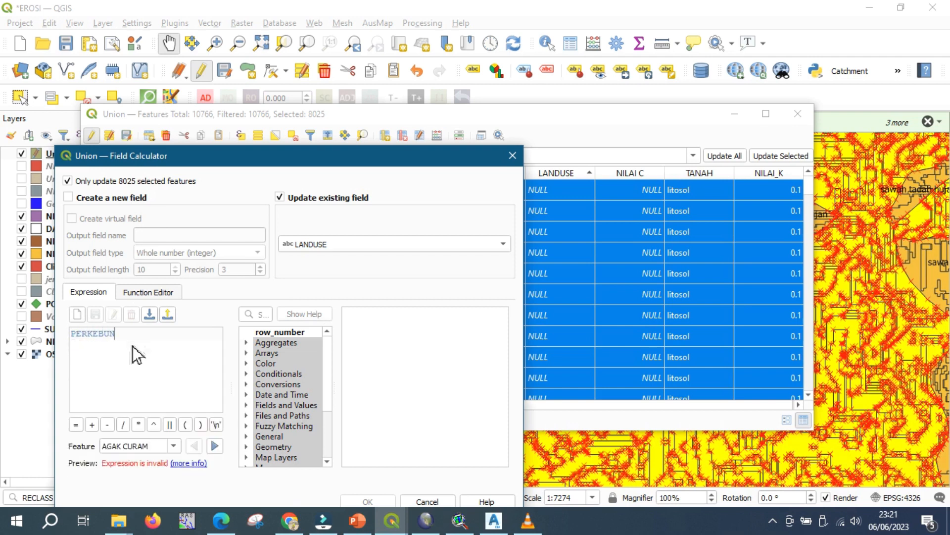
text(AN')
click(76, 338)
text(')
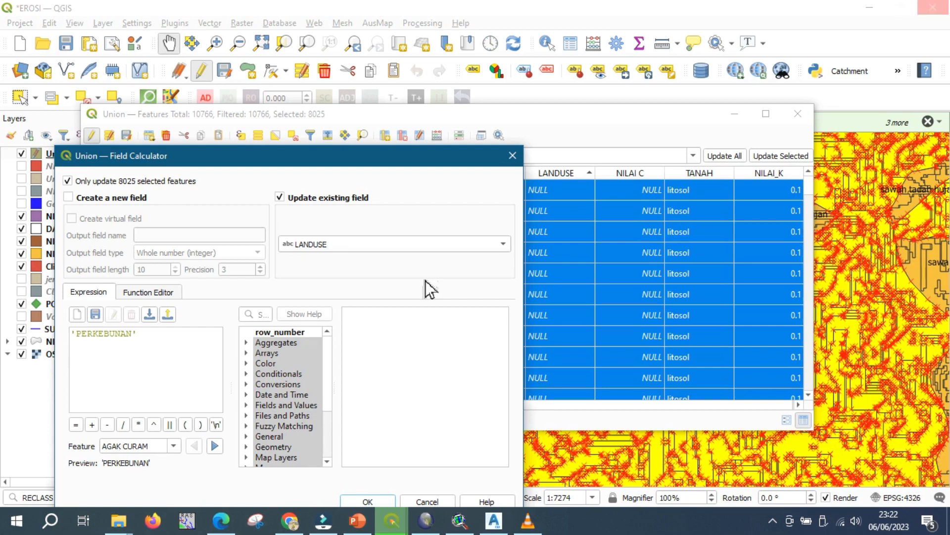
key(Return)
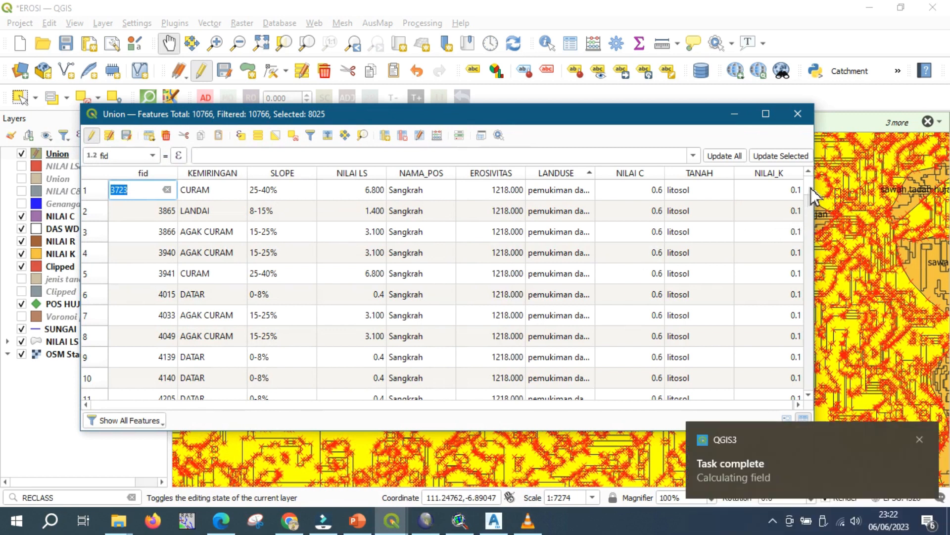
mouse_move(811, 189)
mouse_down()
mouse_move(808, 263)
mouse_move(806, 184)
mouse_move(813, 197)
mouse_up()
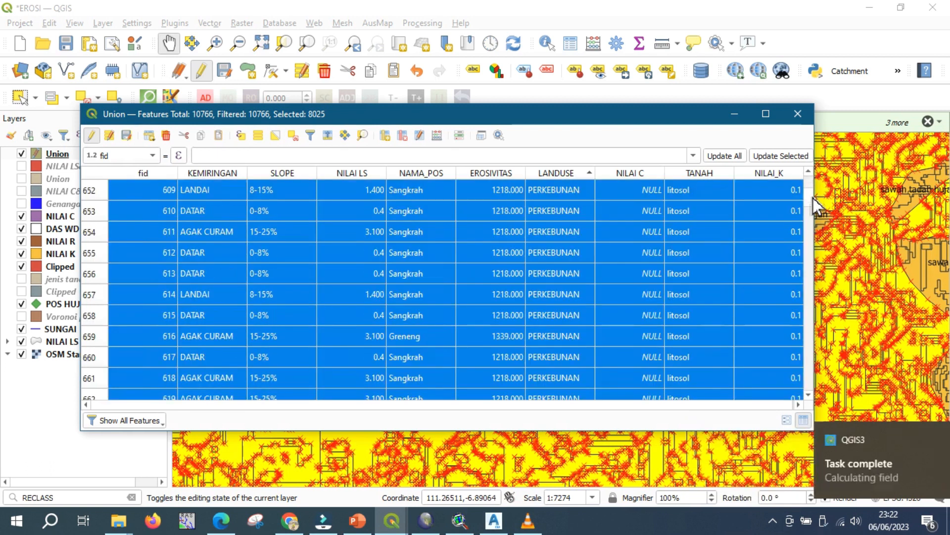
Update the existing NILAI C field to 0.7 for the selected Union features with the field calculator.
click(440, 136)
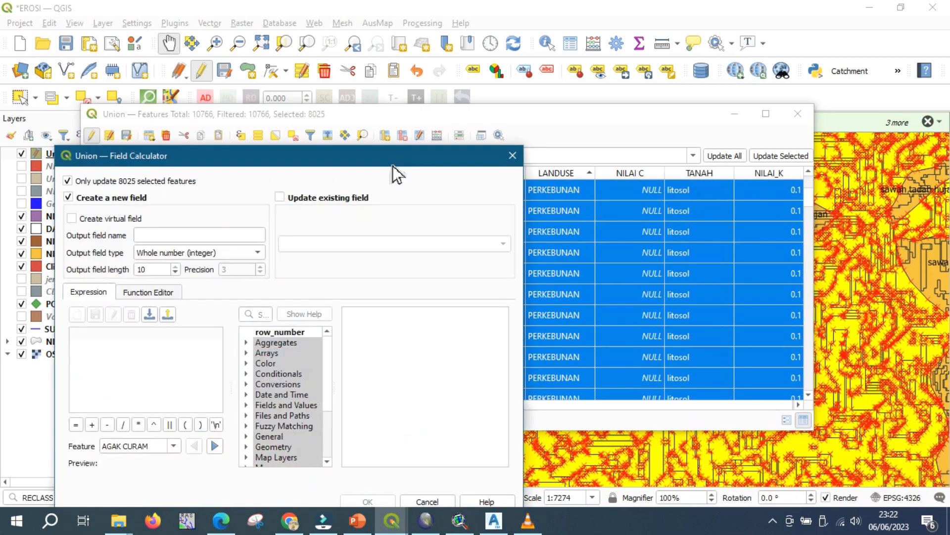
click(302, 202)
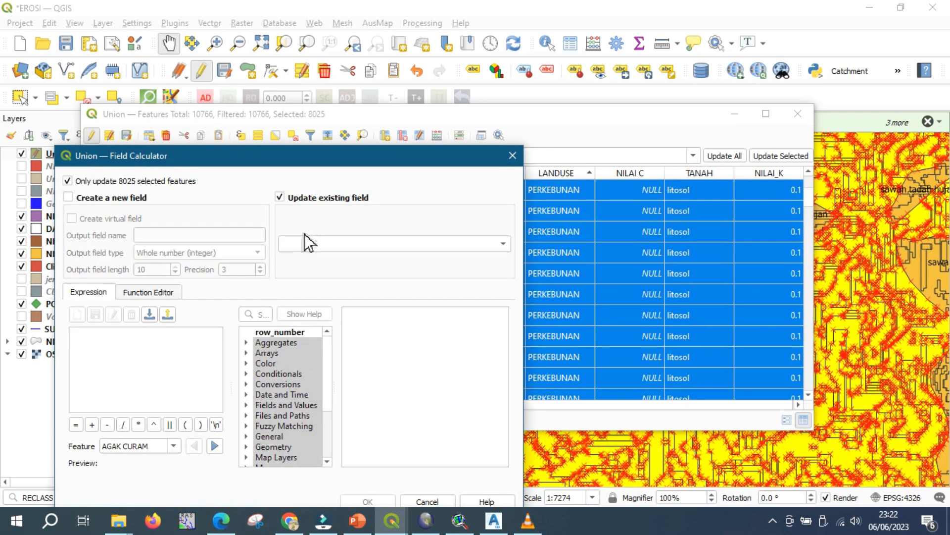
click(305, 245)
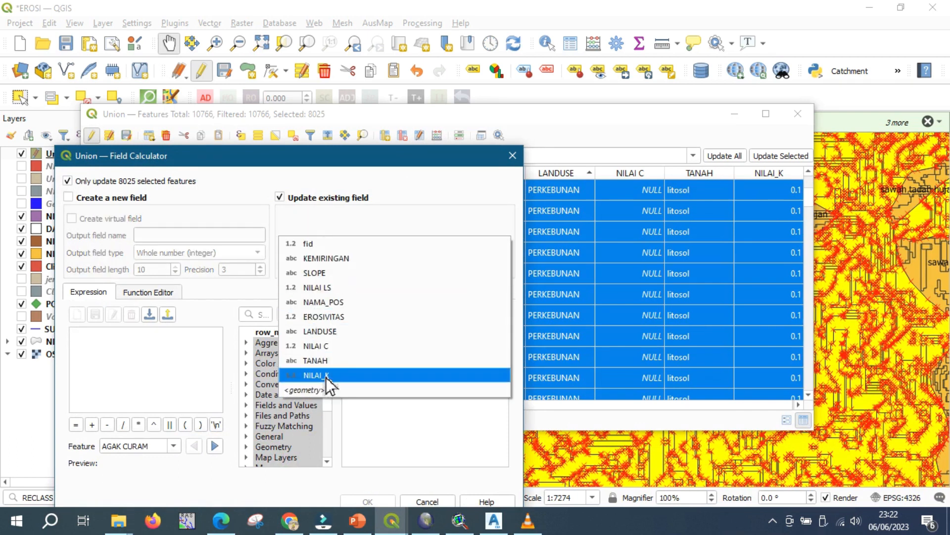
click(332, 352)
text(0.7)
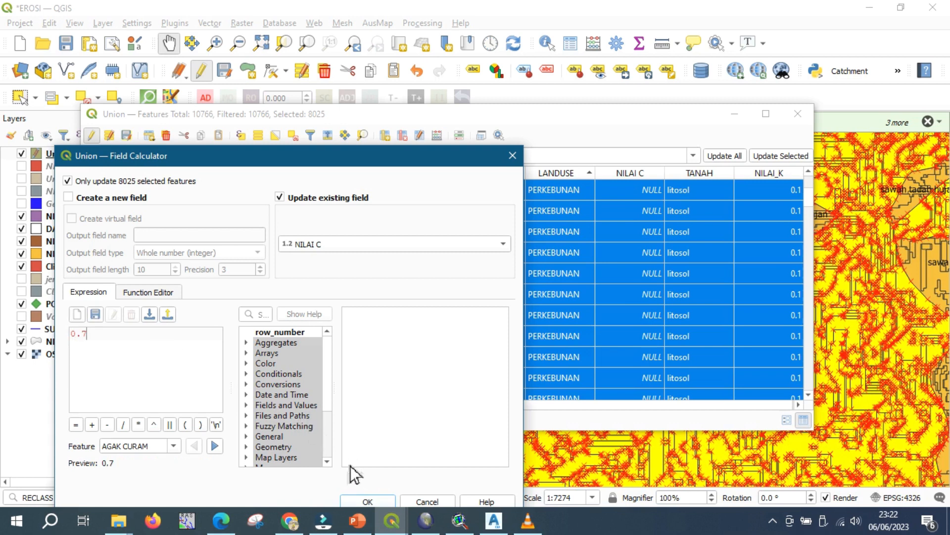
click(363, 502)
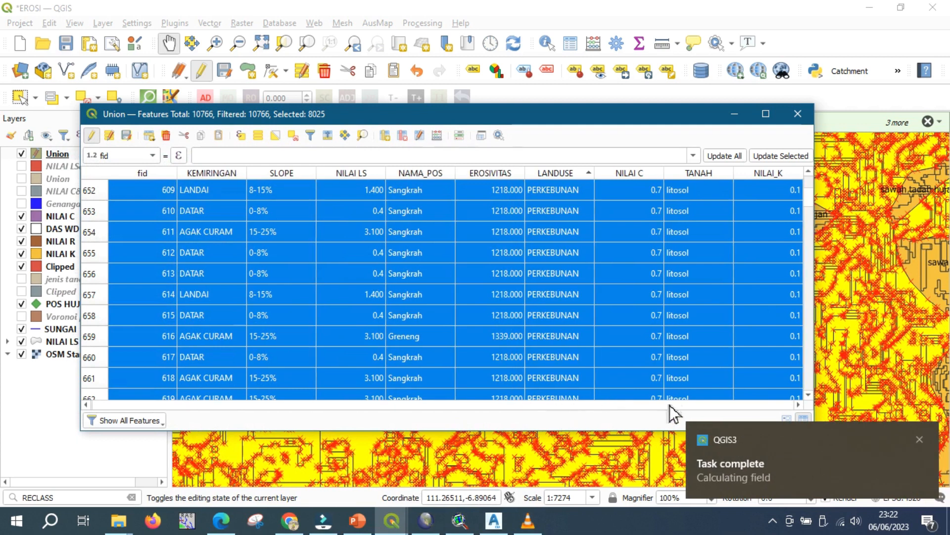
Check the end of the Union attribute table, sort it by NILAI LS in ascending order and return to the first rows.
drag(809, 196, 803, 391)
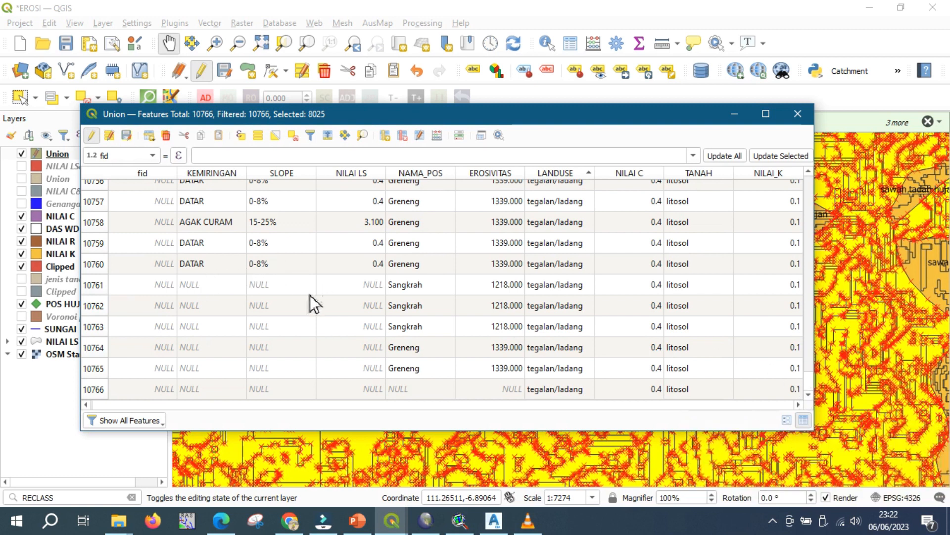
click(356, 174)
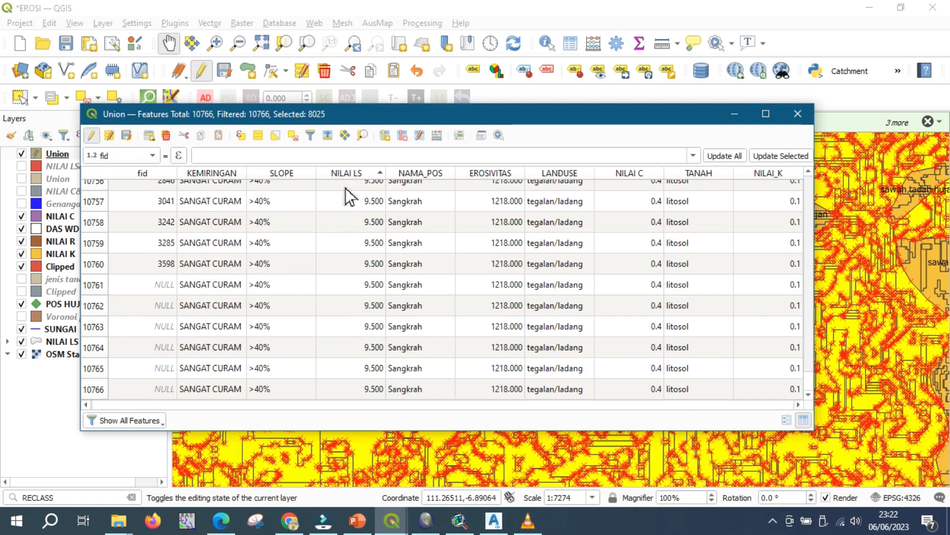
drag(819, 379, 818, 185)
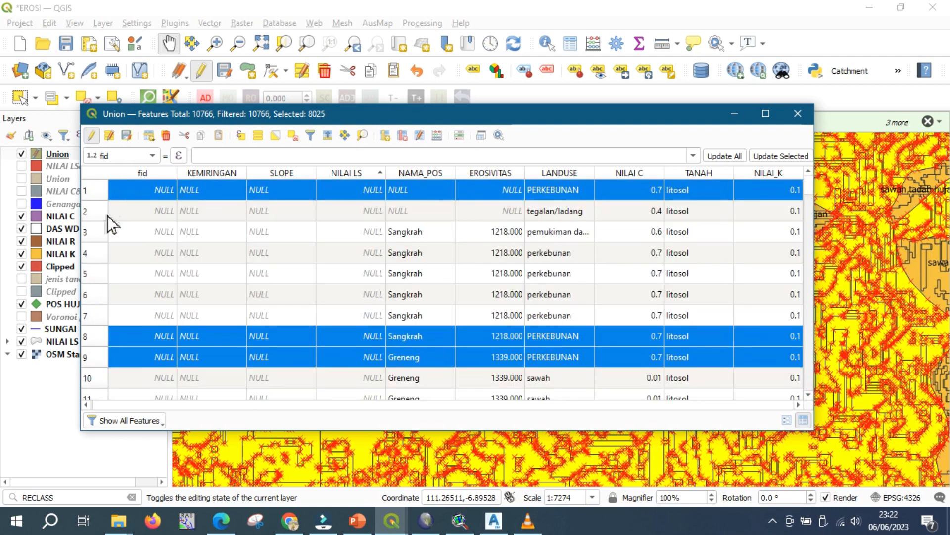
Select the two Union features with NULL in both NILAI LS and EROSIVITAS, check their location on the map and delete them.
click(100, 194)
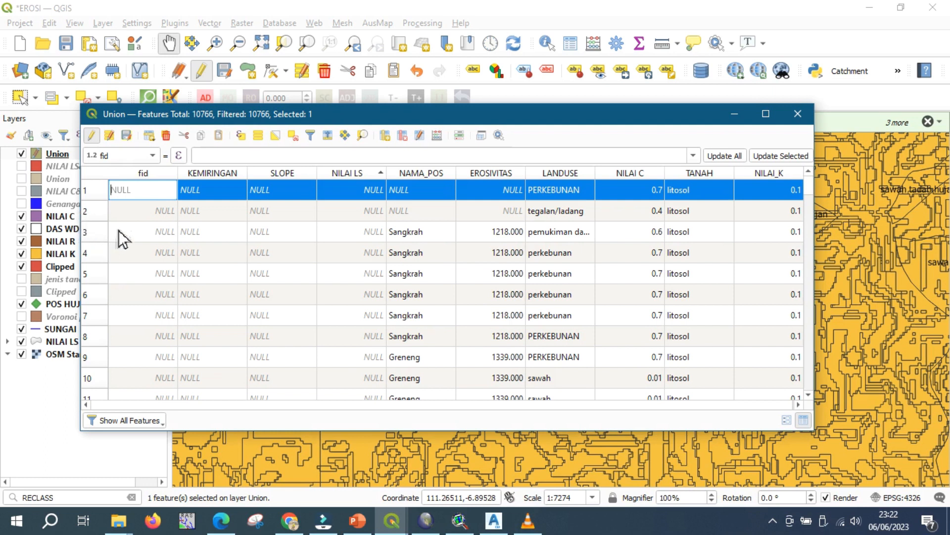
ctrl+click(99, 212)
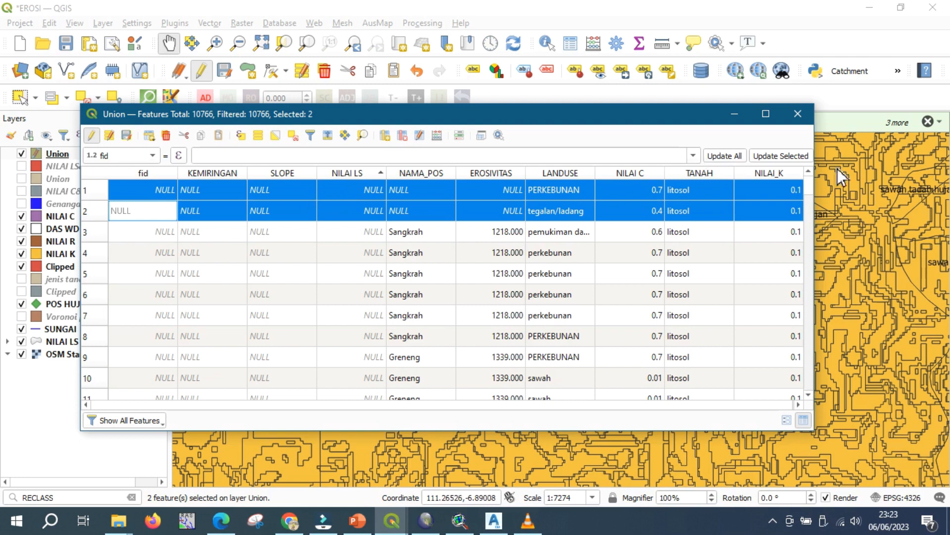
scroll(857, 199, down, 1)
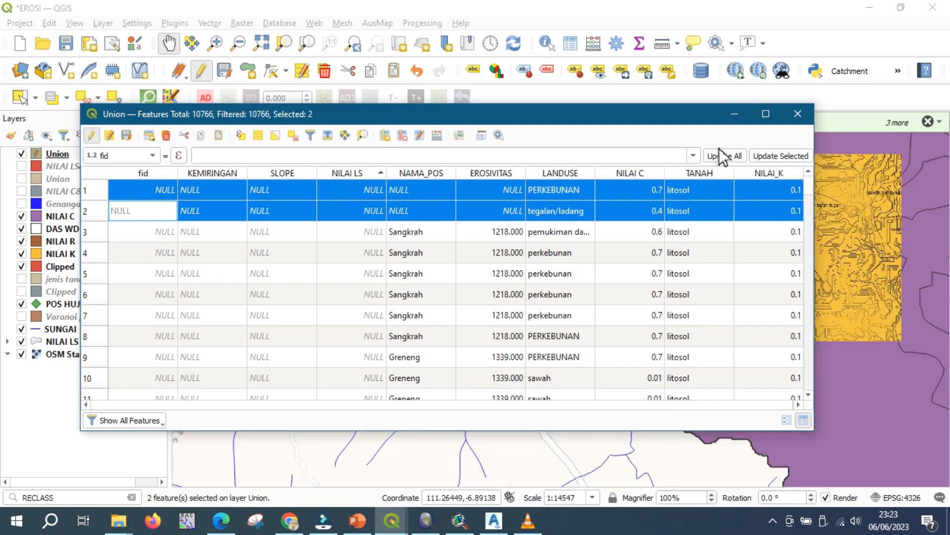
drag(700, 121, 639, 215)
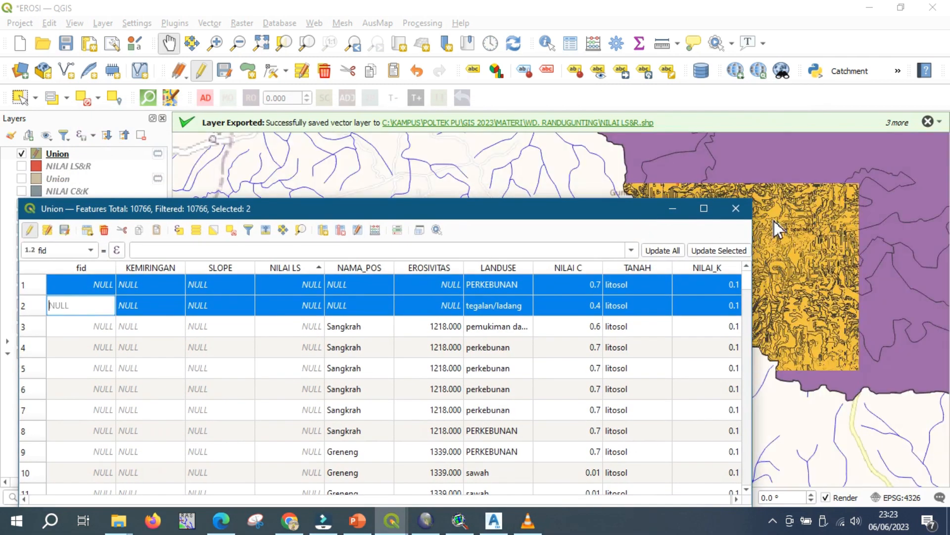
scroll(634, 170, down, 1)
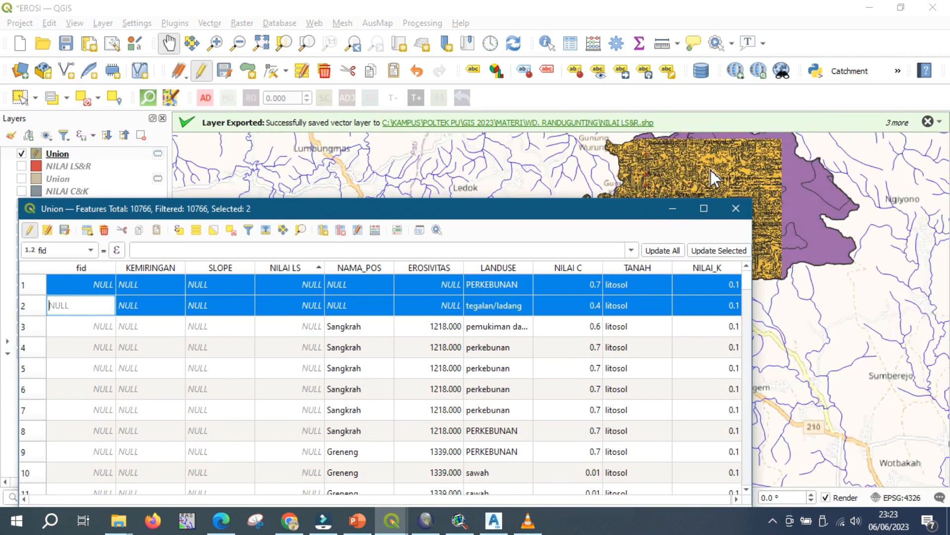
drag(601, 209, 642, 114)
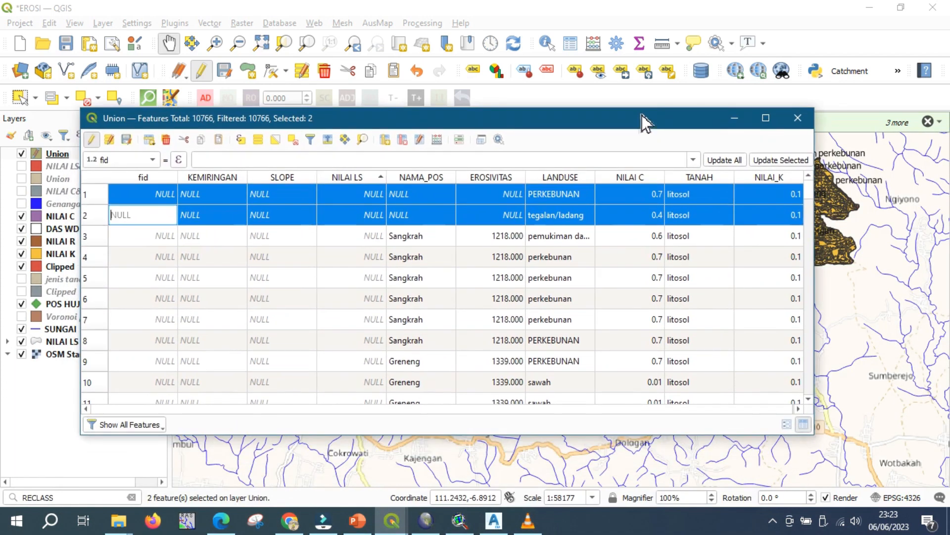
click(165, 144)
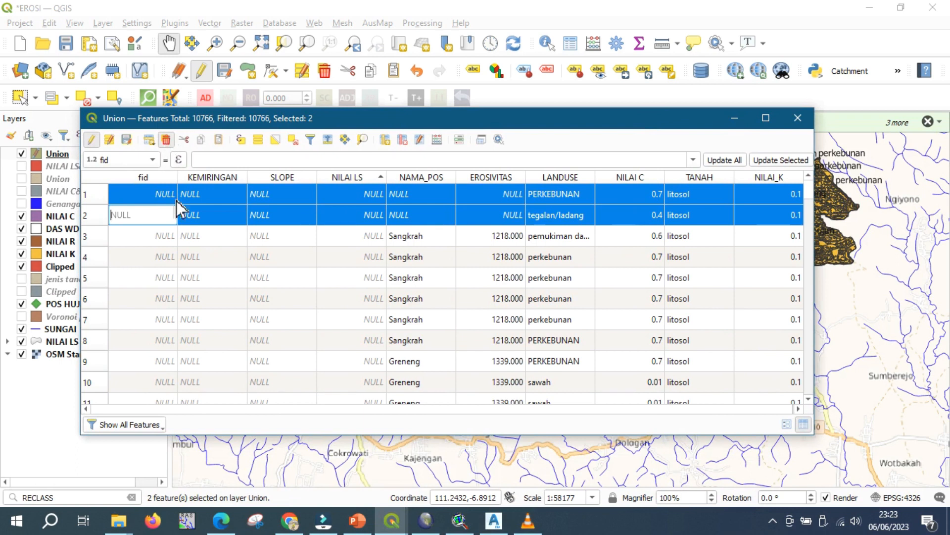
Select all remaining Union features with NULL NILAI LS, rows 1 to 19, and inspect their highlighted areas on the map.
click(99, 198)
scroll(114, 259, down, 4)
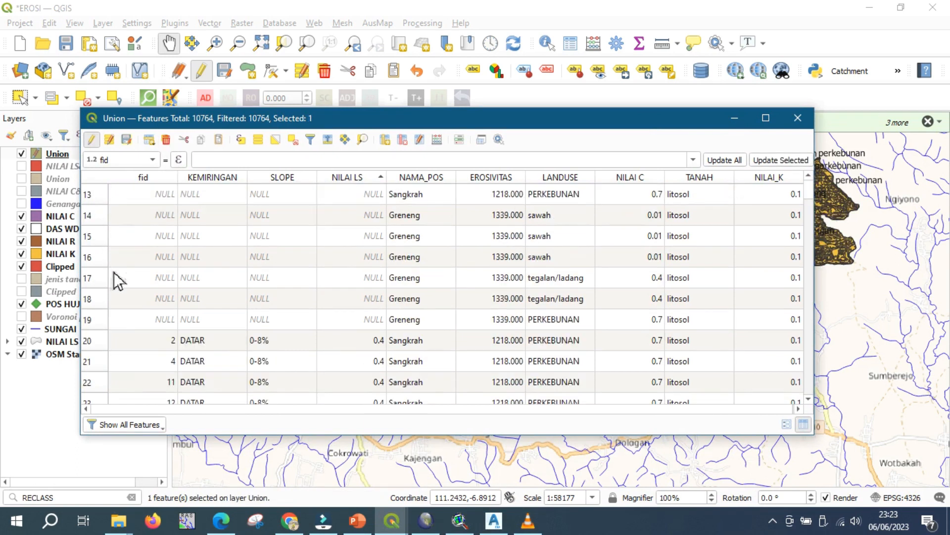
shift+click(99, 322)
drag(414, 125, 421, 280)
scroll(735, 204, up, 5)
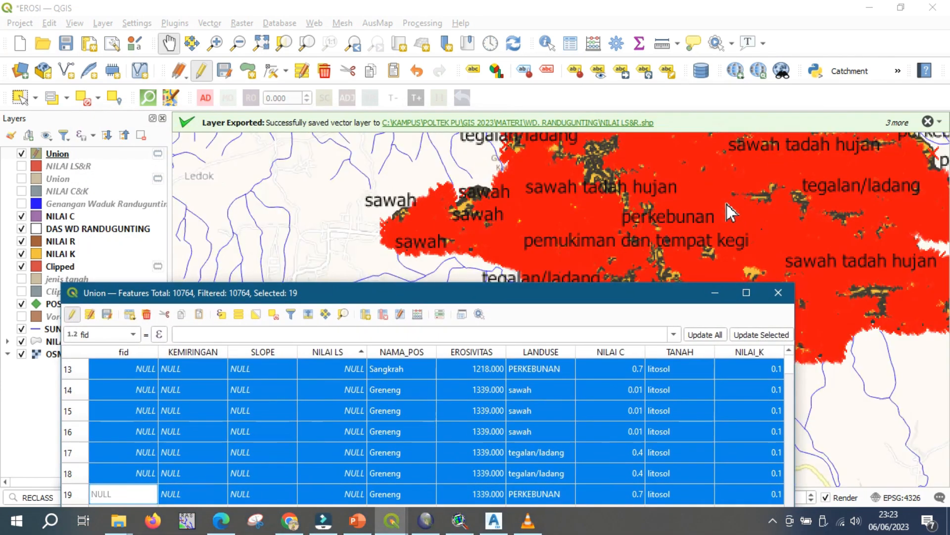
scroll(604, 233, up, 1)
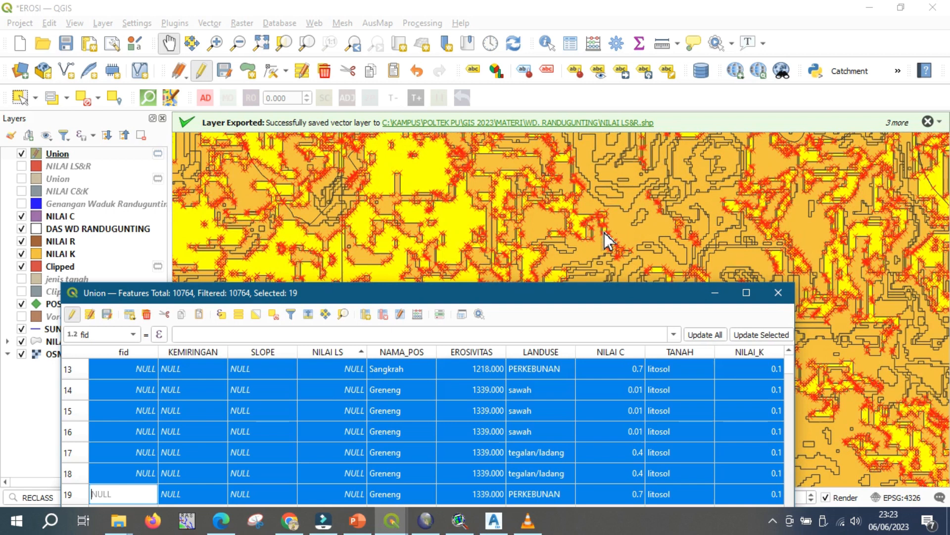
scroll(572, 237, up, 2)
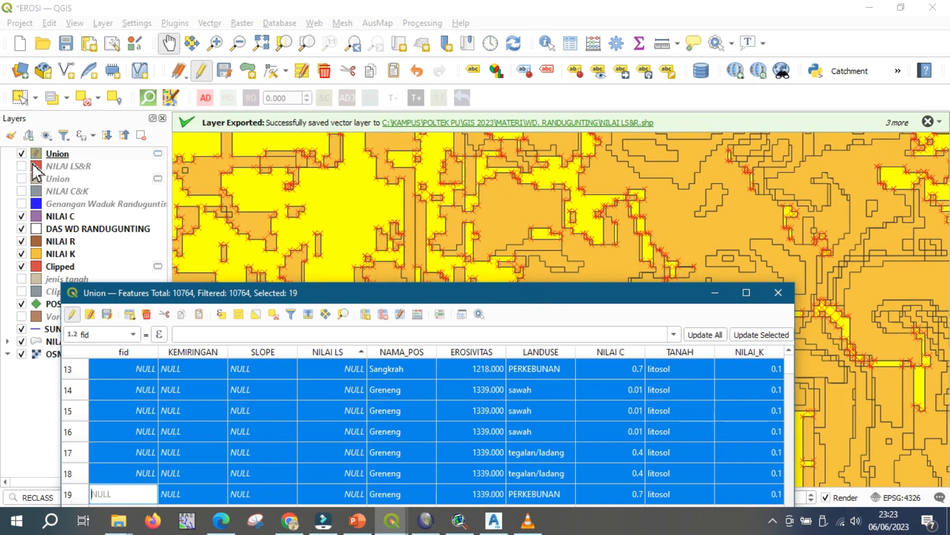
Hide the Union, NILAI C, DAS WD RANDUGUNTING, NILAI R, NILAI K and Clipped layers to expose the NILAI LS layer.
click(22, 153)
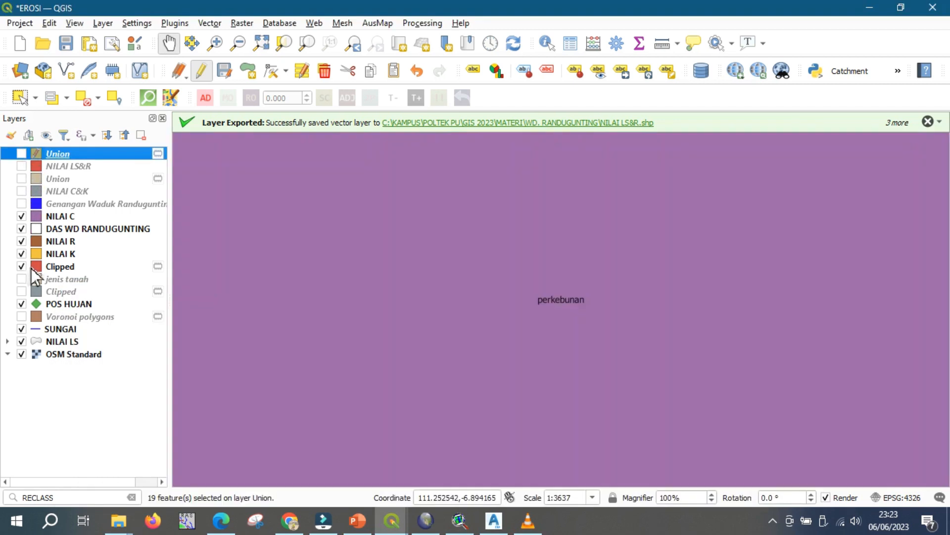
click(22, 216)
click(21, 228)
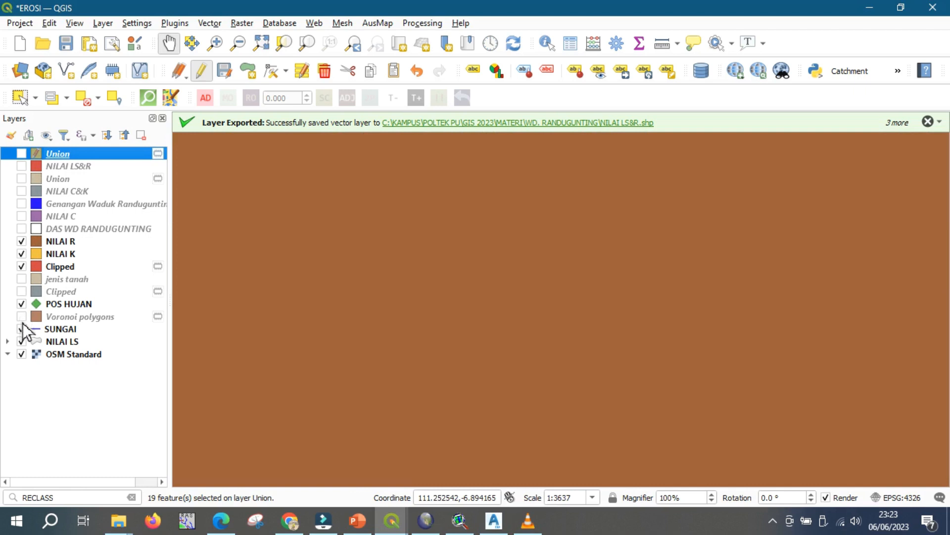
click(22, 266)
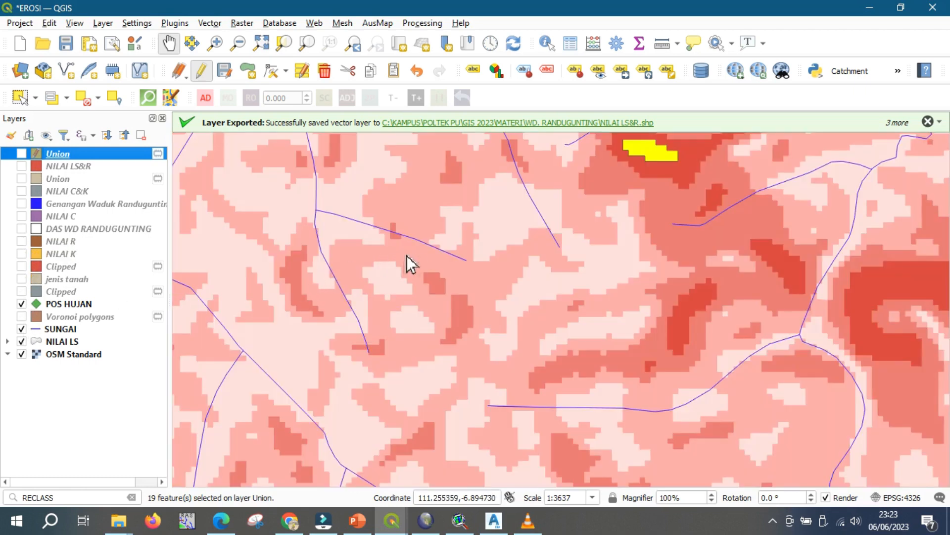
Label the NILAI LS layer with single labels from the NILAI LS field and apply the layer properties.
click(59, 341)
right_click(55, 345)
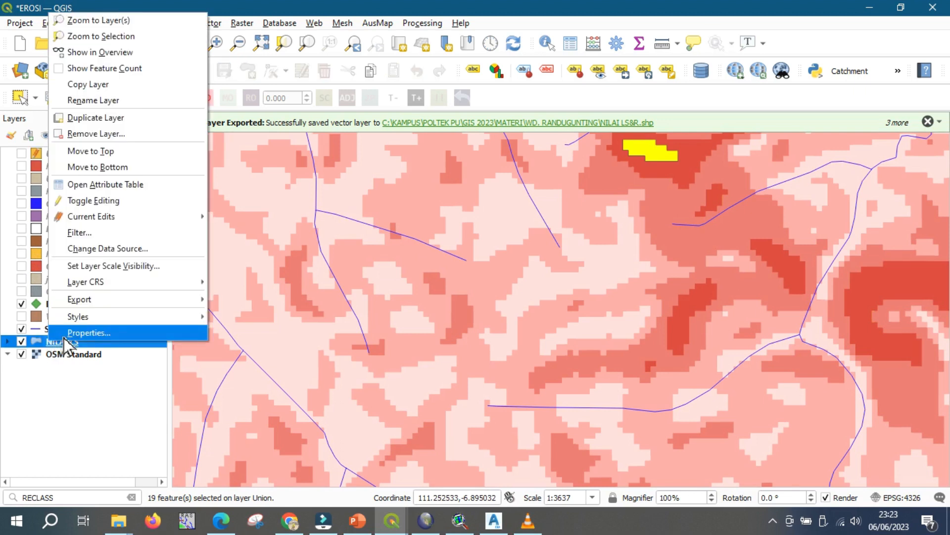
click(64, 337)
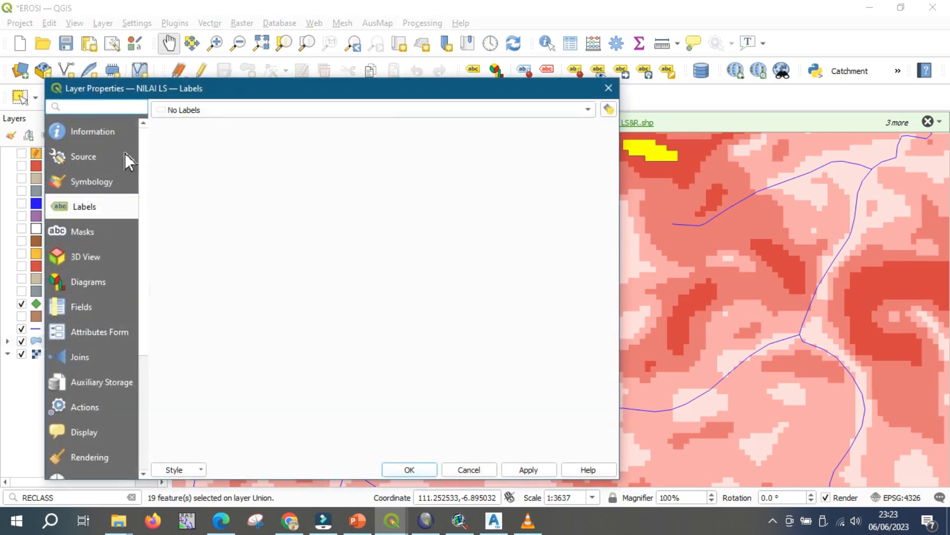
click(197, 111)
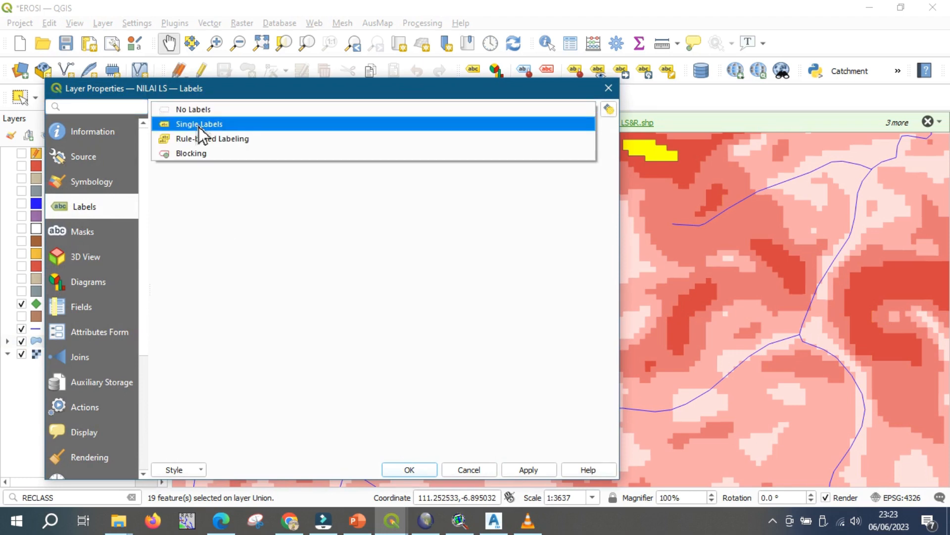
key(Escape)
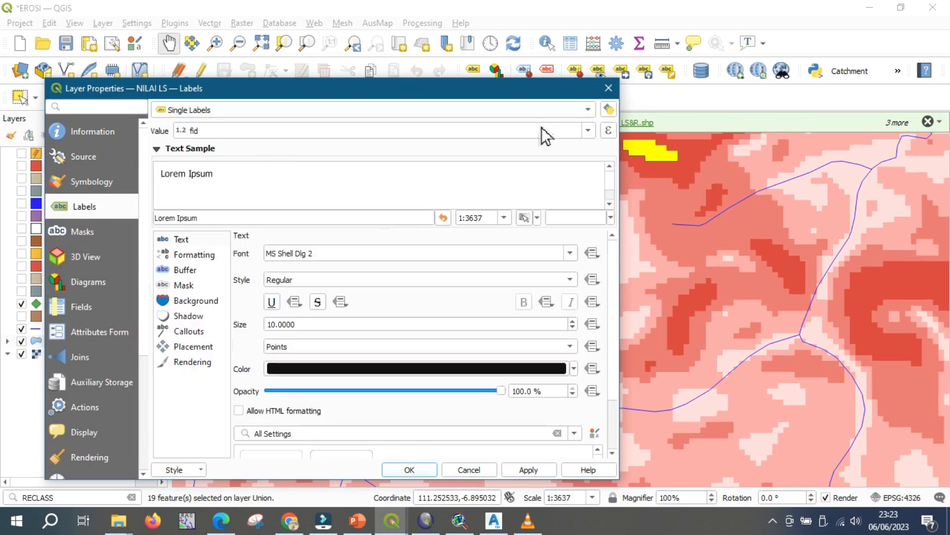
click(585, 131)
click(322, 214)
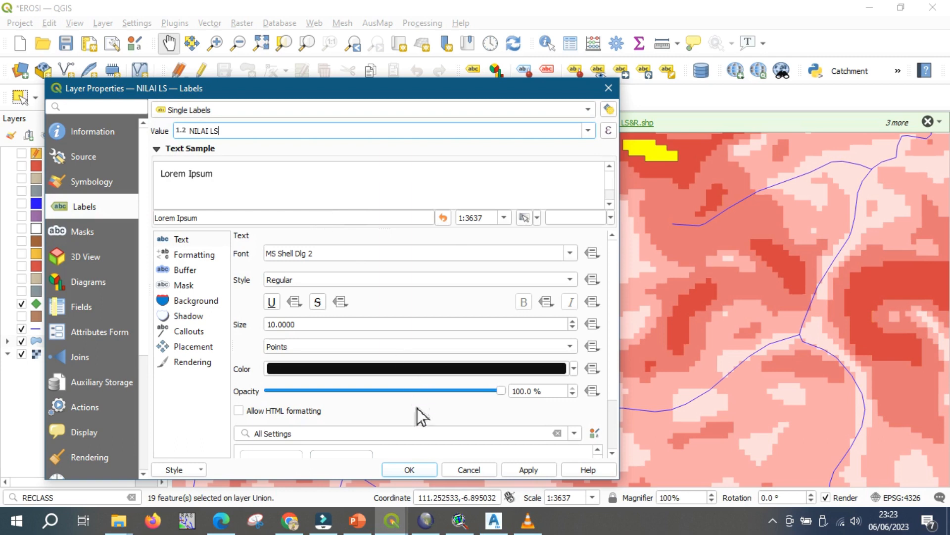
click(525, 470)
click(413, 472)
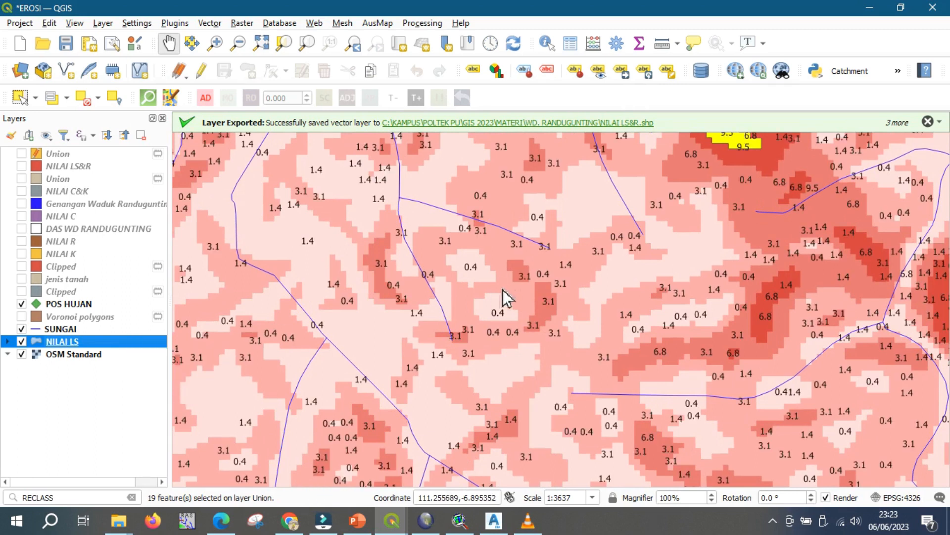
Show the topmost Union layer again and examine which NILAI LS labels fall inside the highlighted selected areas.
click(22, 154)
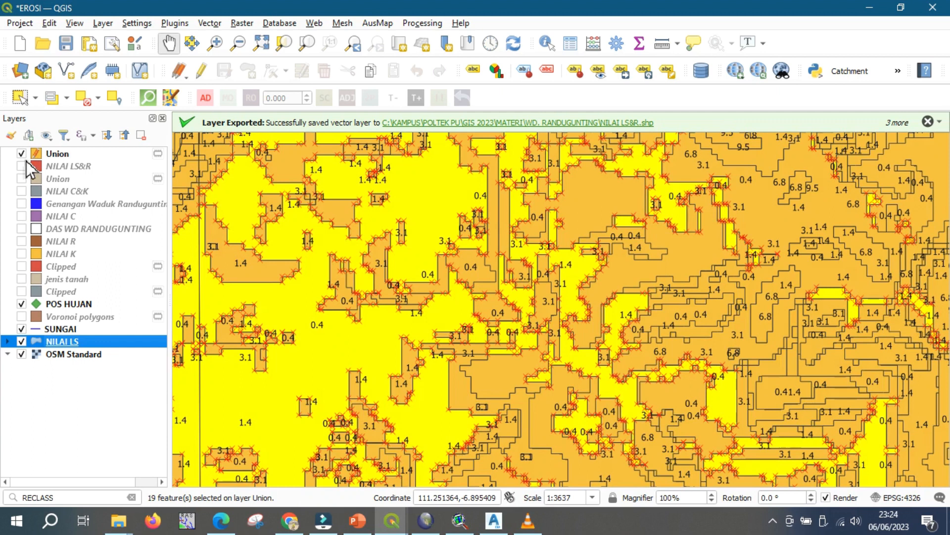
scroll(393, 210, up, 2)
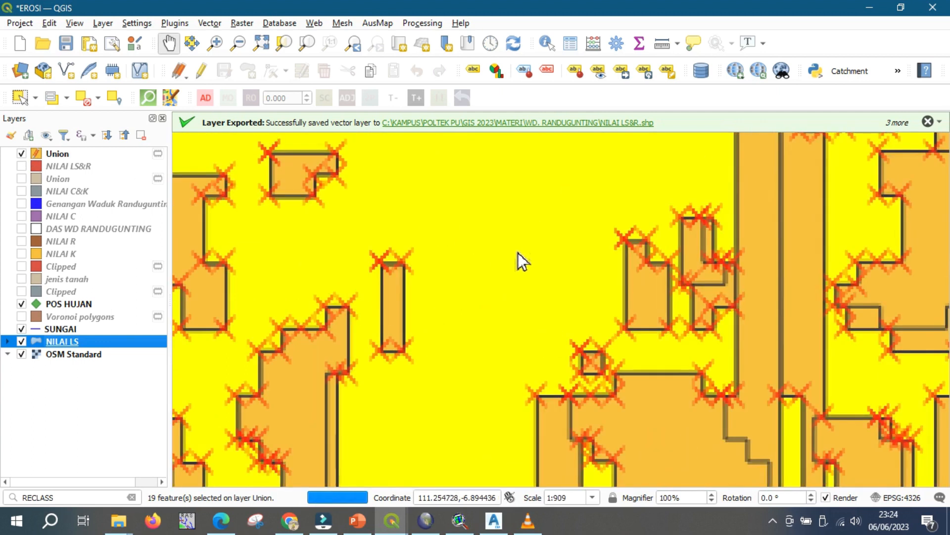
scroll(518, 259, down, 1)
scroll(499, 216, up, 1)
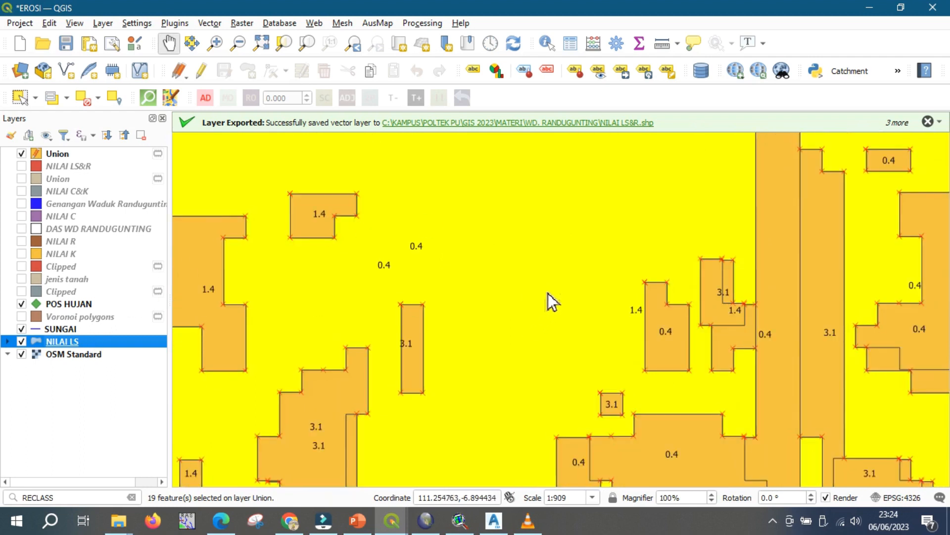
scroll(602, 242, down, 1)
drag(454, 350, 558, 208)
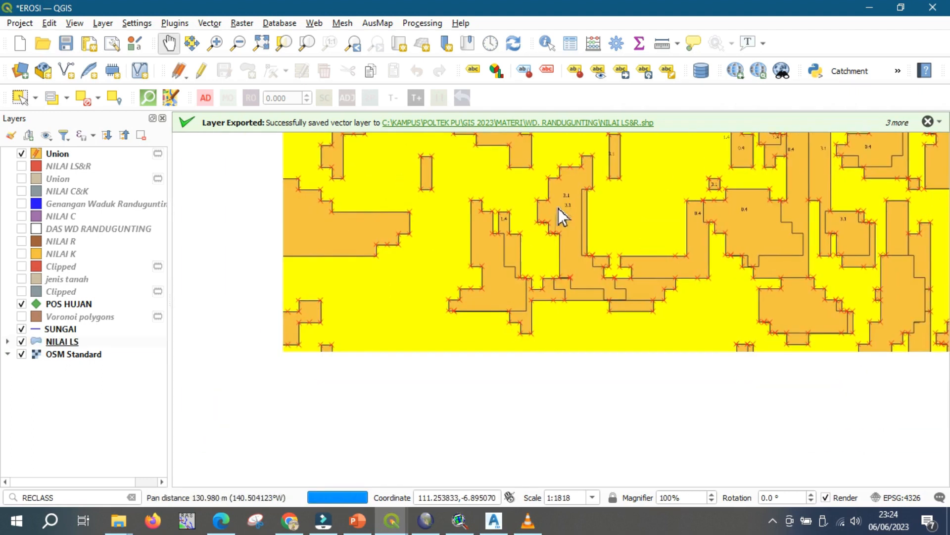
scroll(455, 340, up, 1)
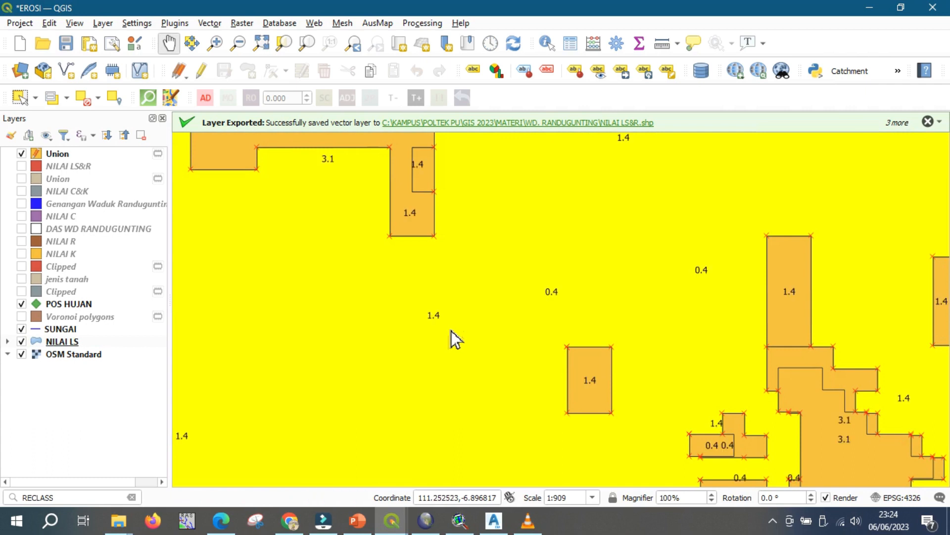
scroll(434, 323, down, 3)
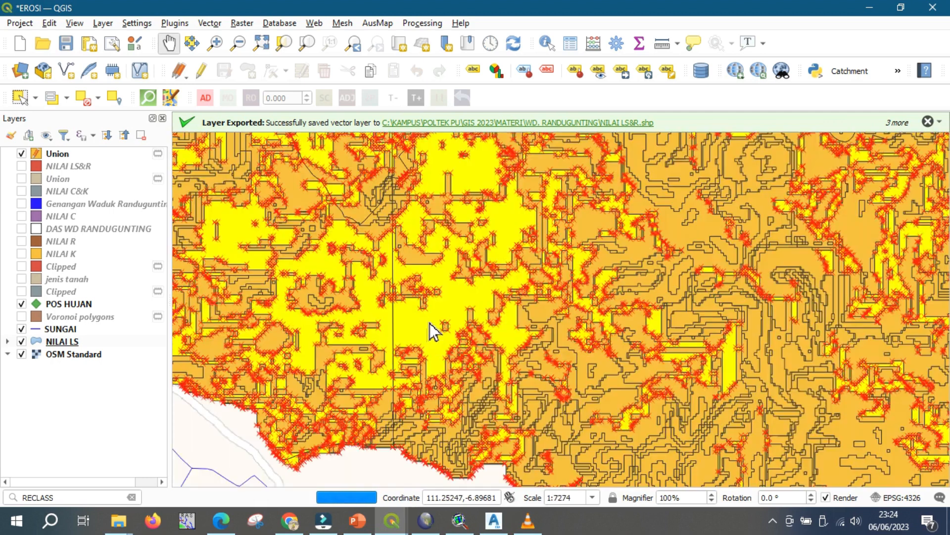
scroll(430, 323, down, 1)
drag(459, 273, 481, 339)
drag(536, 247, 432, 341)
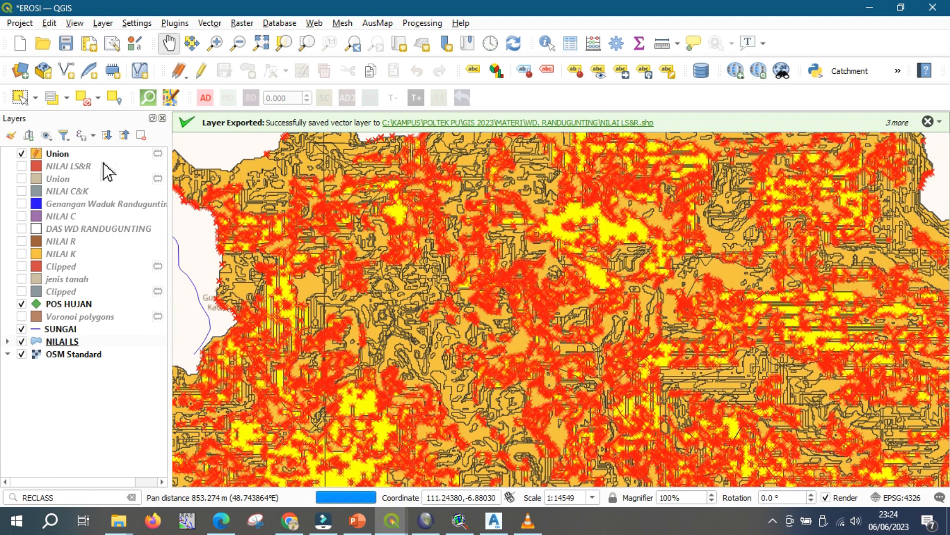
Open the topmost Union layer's attribute table, enlarge its window and sort the features by NILAI LS.
click(104, 157)
right_click(104, 159)
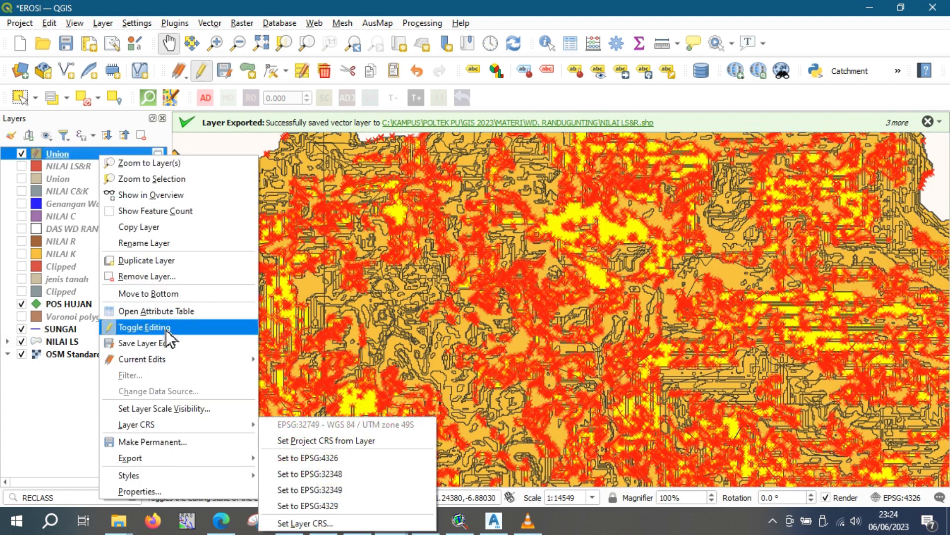
click(168, 314)
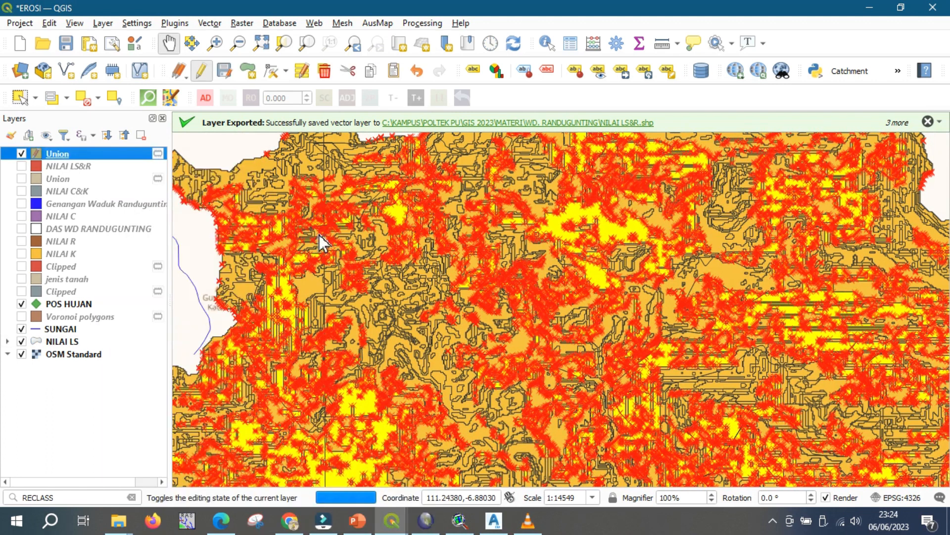
click(286, 174)
click(286, 174)
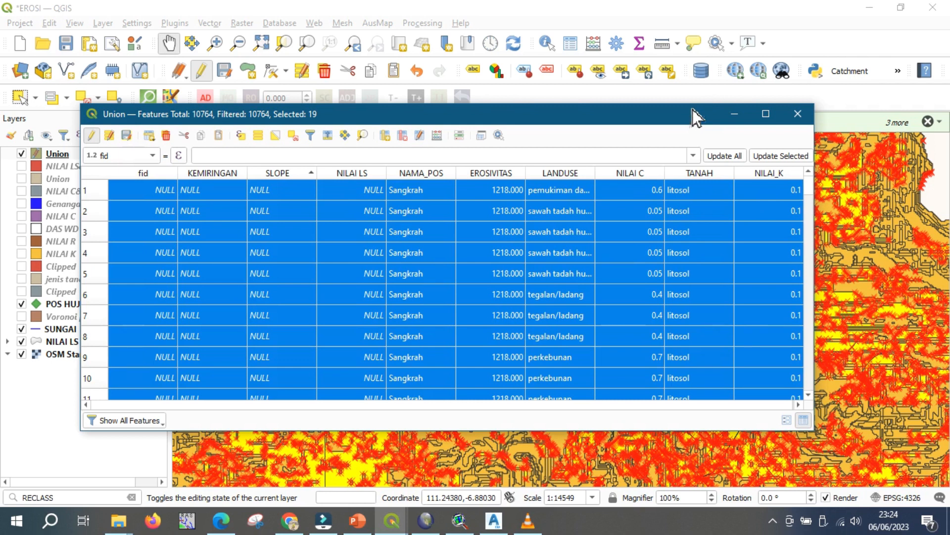
drag(693, 105, 693, 45)
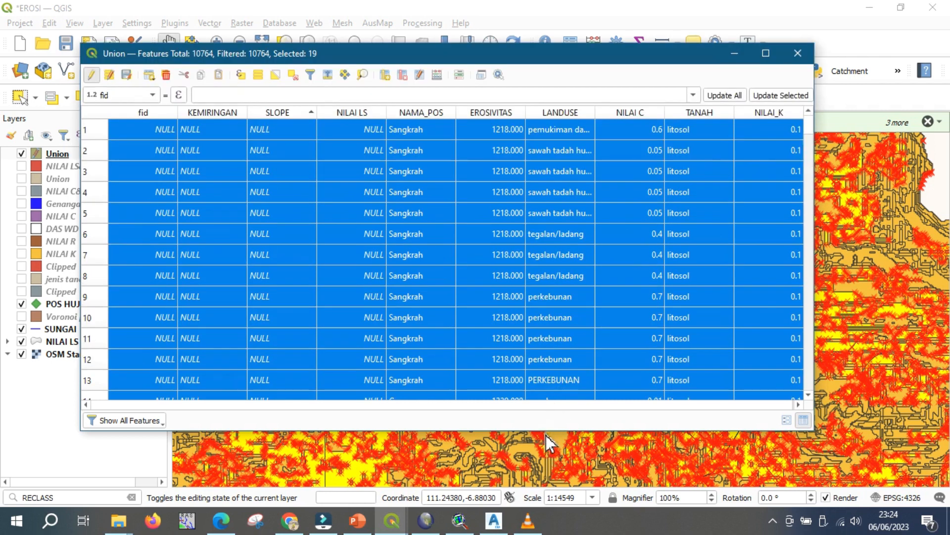
drag(545, 435, 545, 467)
click(350, 113)
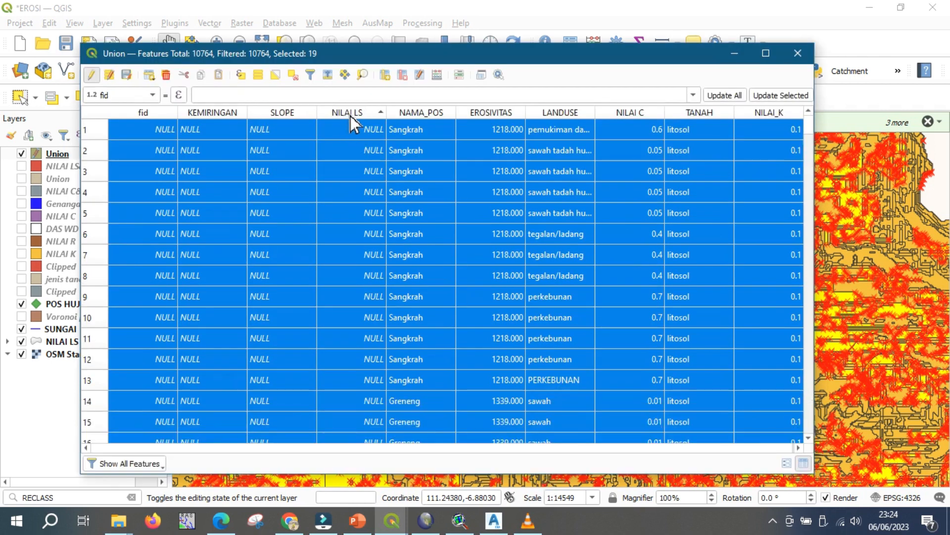
Update the existing NILAI LS field to 0.4 for only the 19 selected Union features with the Field Calculator.
click(440, 78)
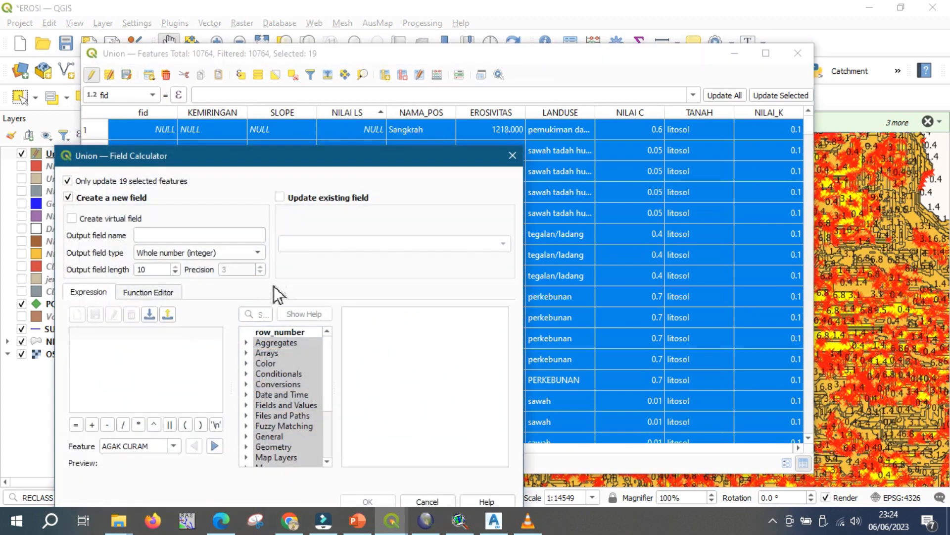
click(310, 199)
click(319, 244)
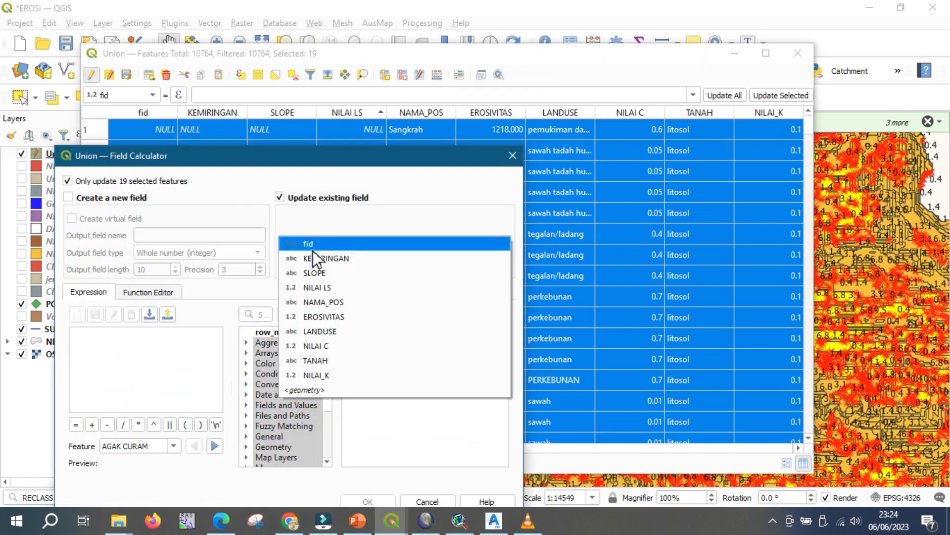
click(324, 288)
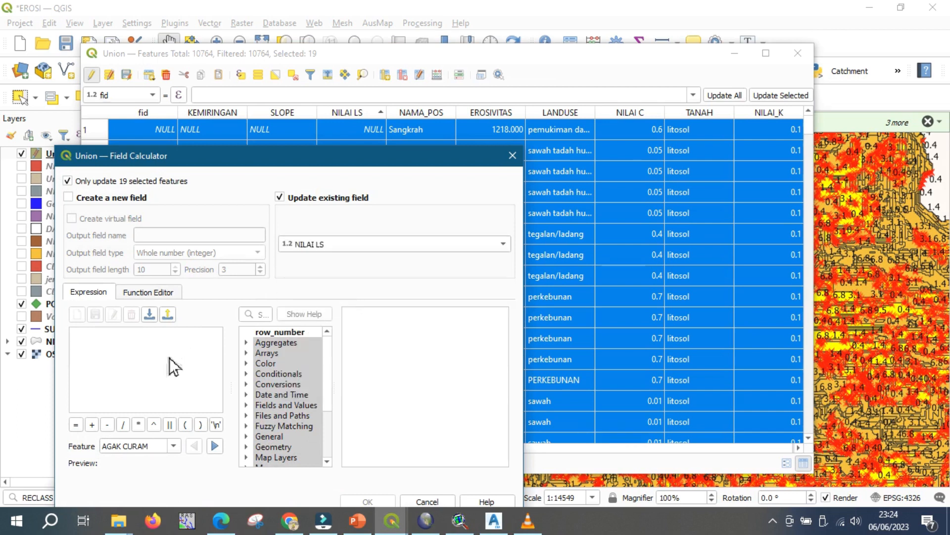
text(0.4)
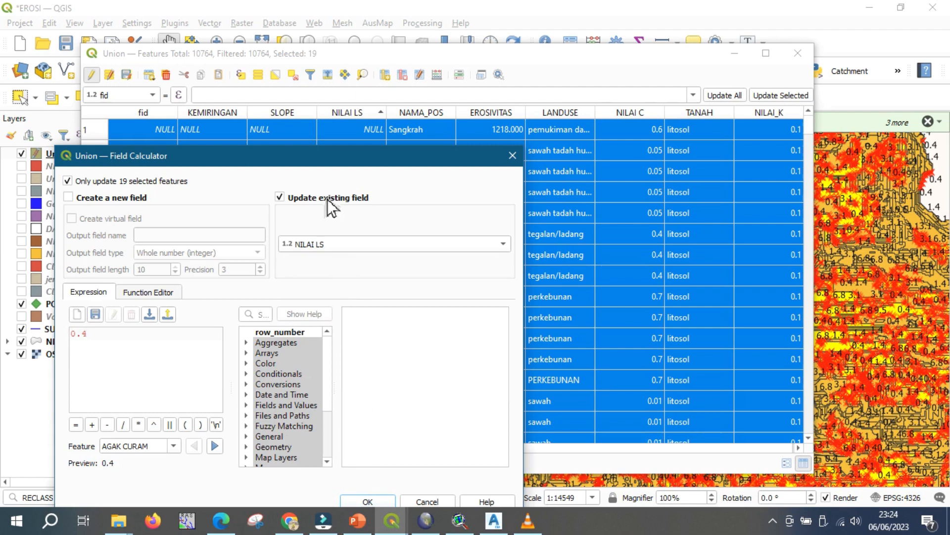
drag(325, 160, 323, 104)
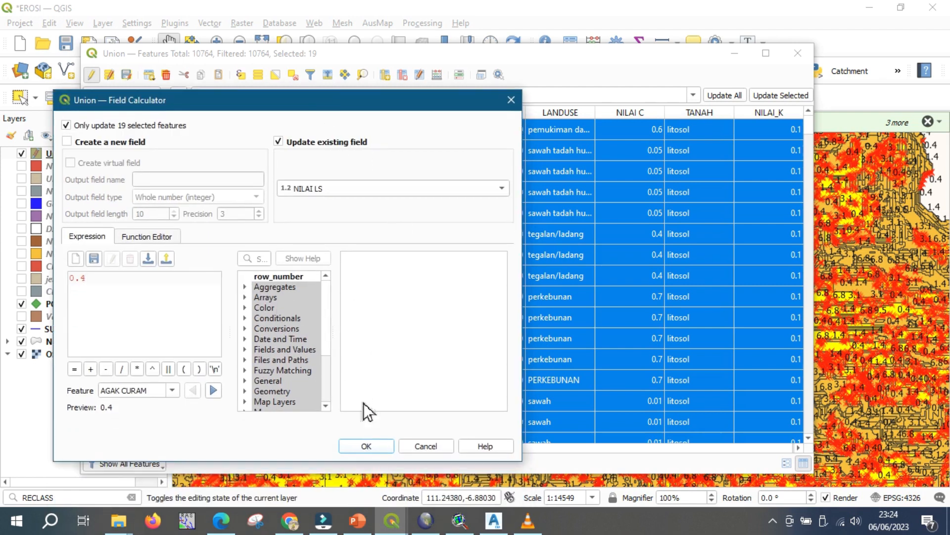
click(358, 450)
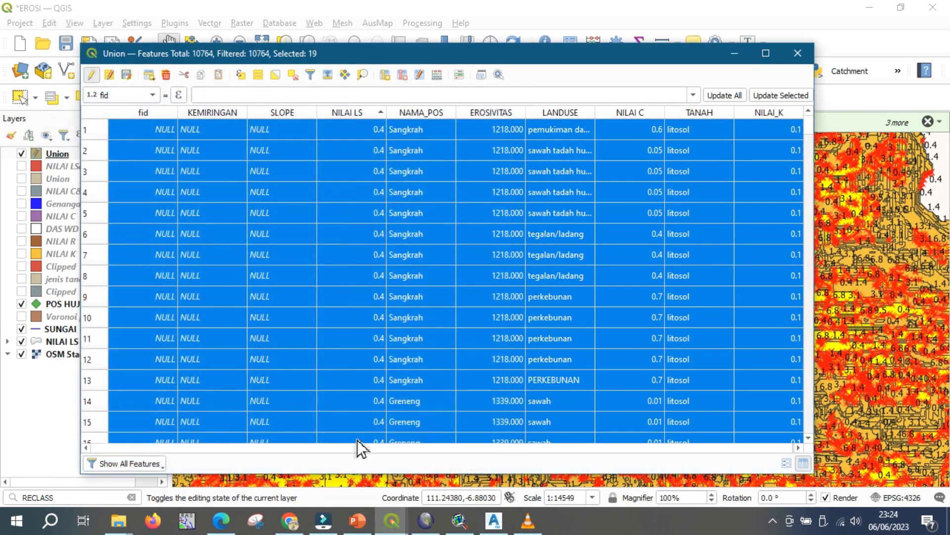
Deselect all features in the Union attribute table and leave the NAMA_POS cell unedited.
double_click(402, 181)
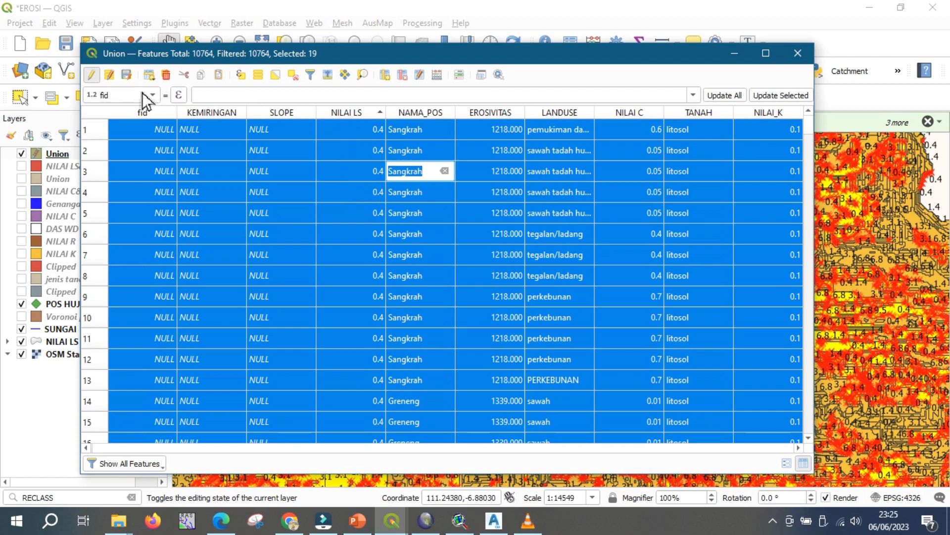
click(294, 76)
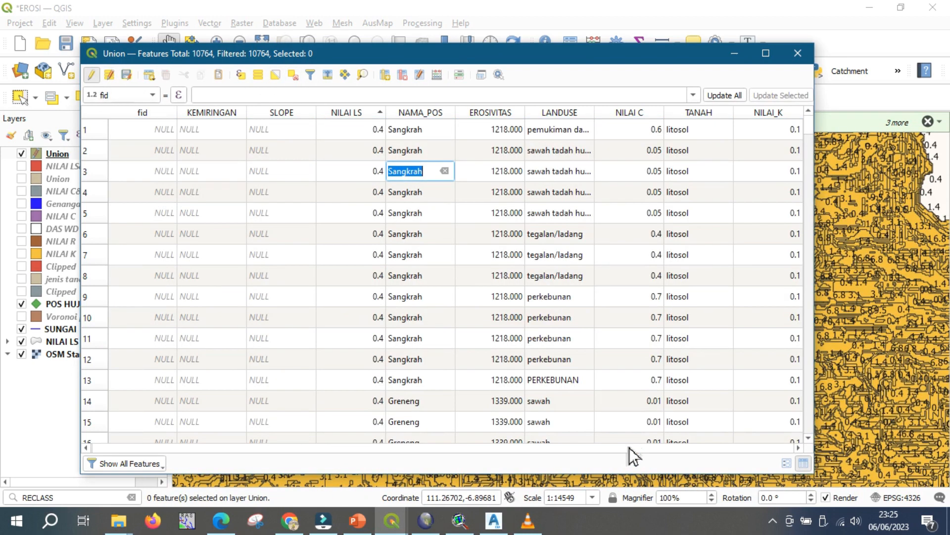
click(801, 448)
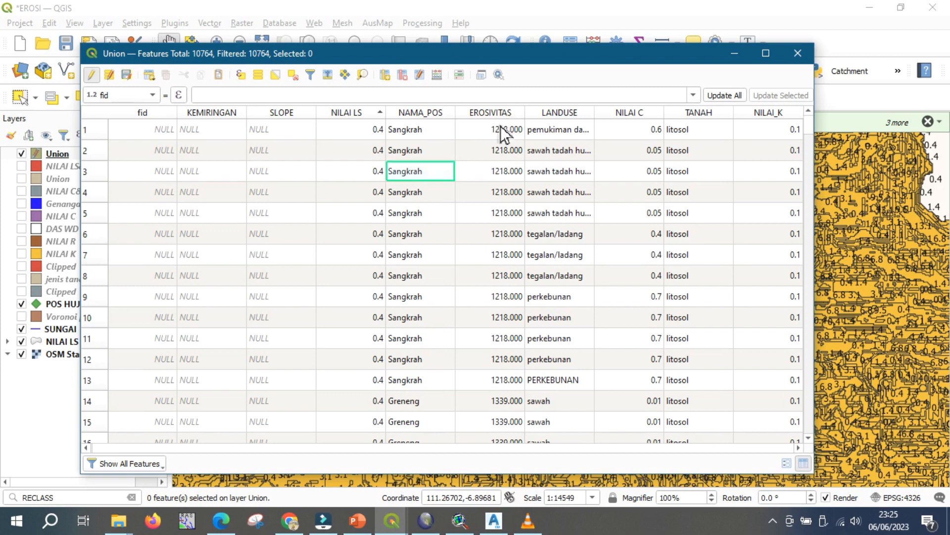
Switch to EROSI.pdf in Edge, review the USLE equation and its factor definitions on the opening pages, and return to QGIS.
click(221, 520)
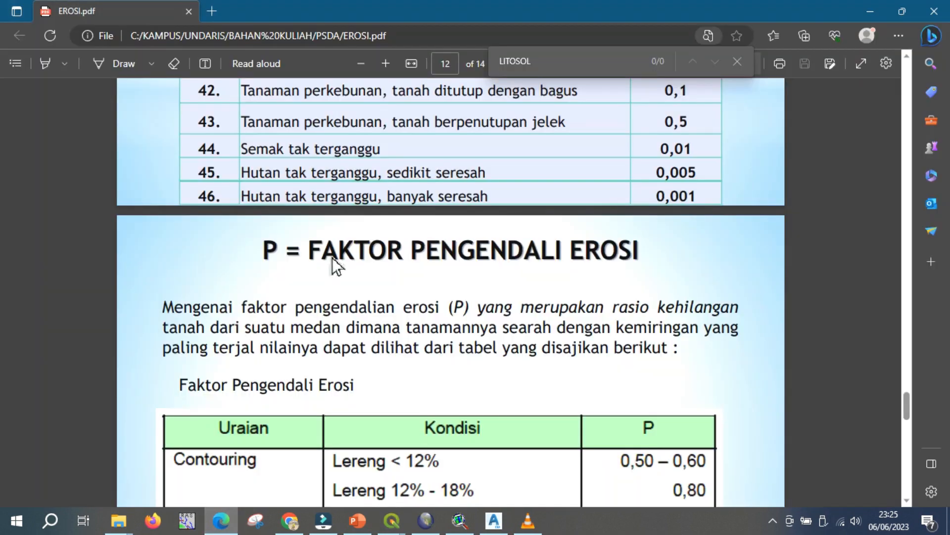
drag(907, 408, 900, 114)
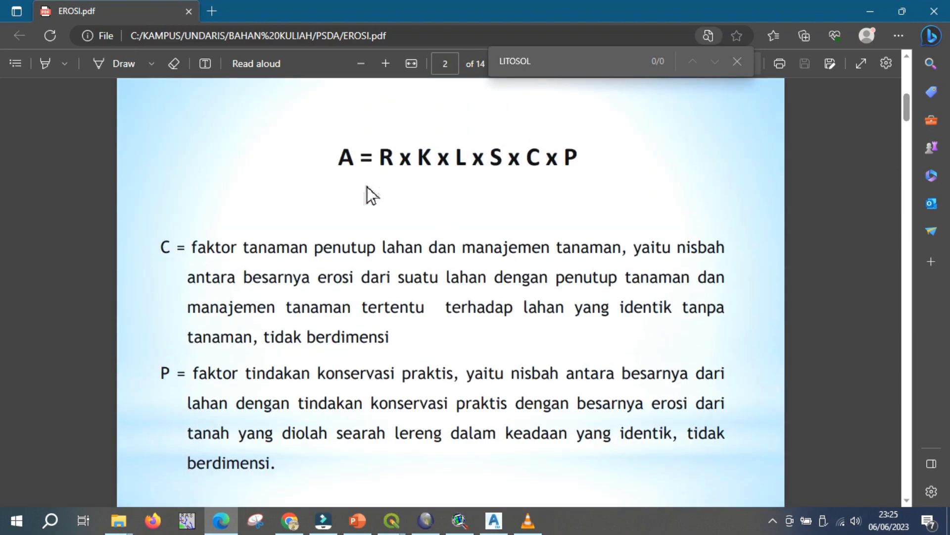
scroll(360, 217, up, 10)
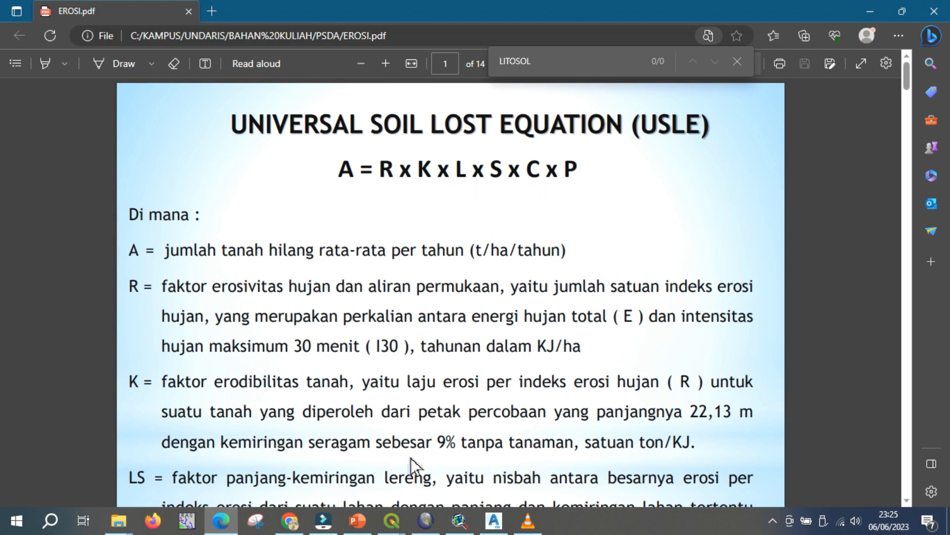
click(221, 521)
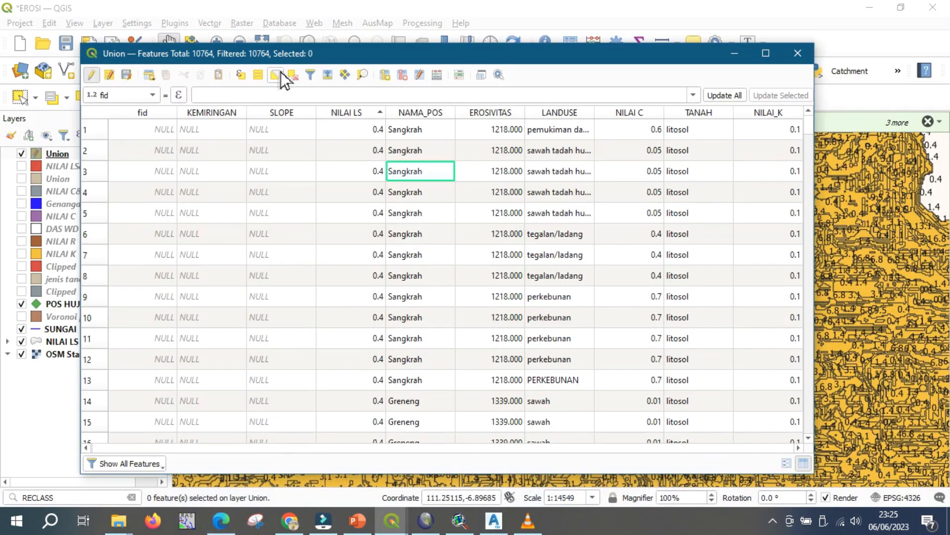
Add a decimal number (real) field named EROSI with length 30 and precision 3 to the Union layer.
click(385, 75)
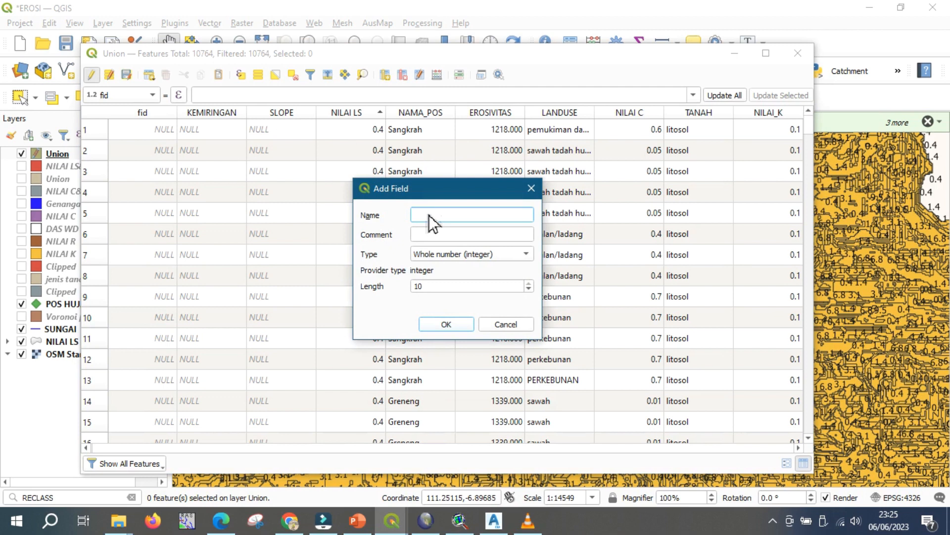
text(EROSI)
click(446, 257)
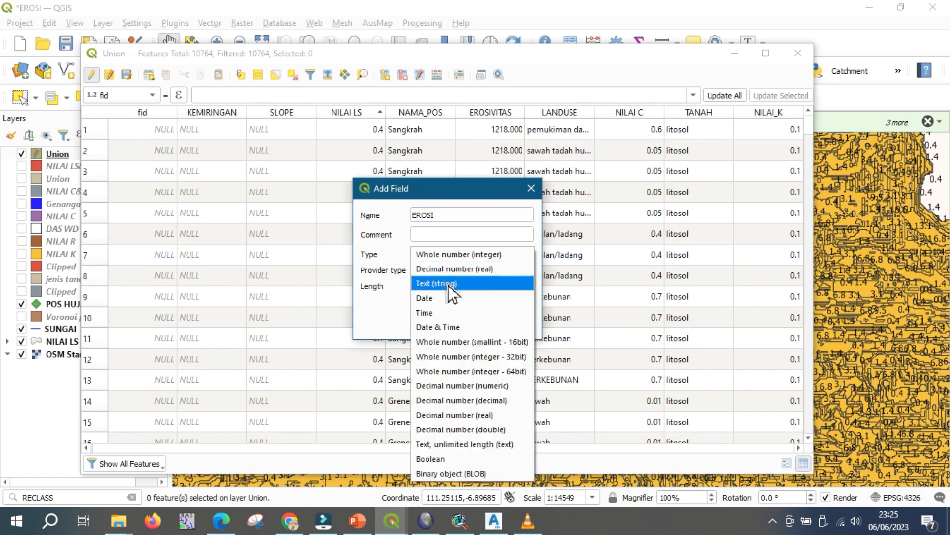
click(451, 268)
drag(432, 291, 412, 286)
text(30)
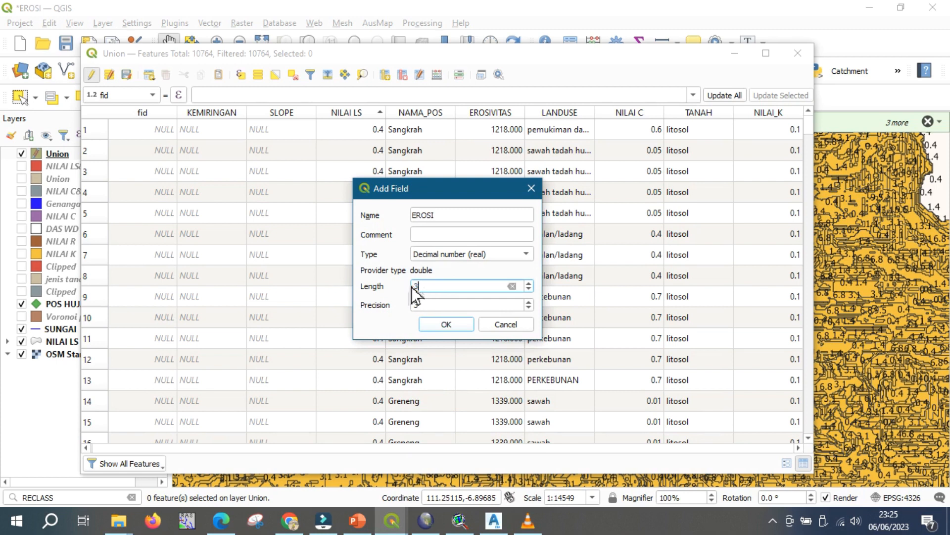
click(441, 325)
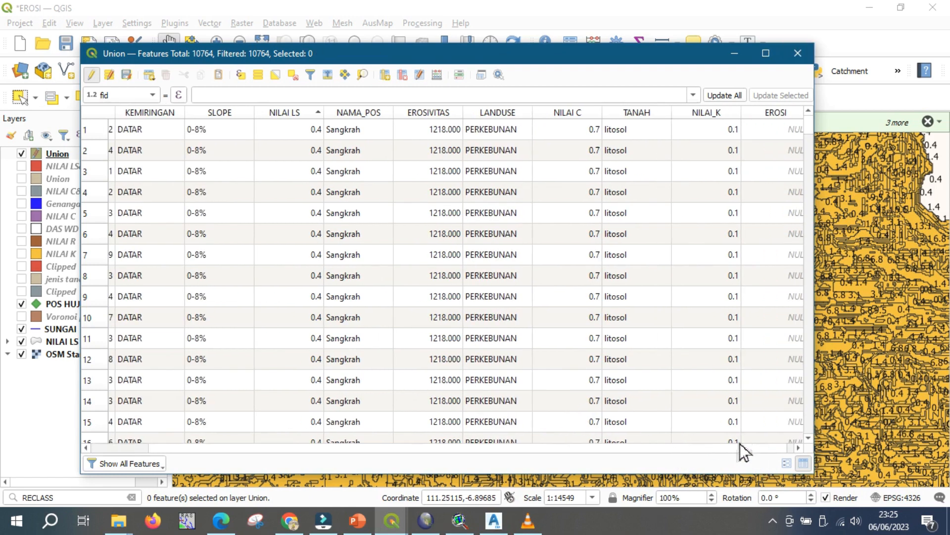
drag(741, 444, 772, 445)
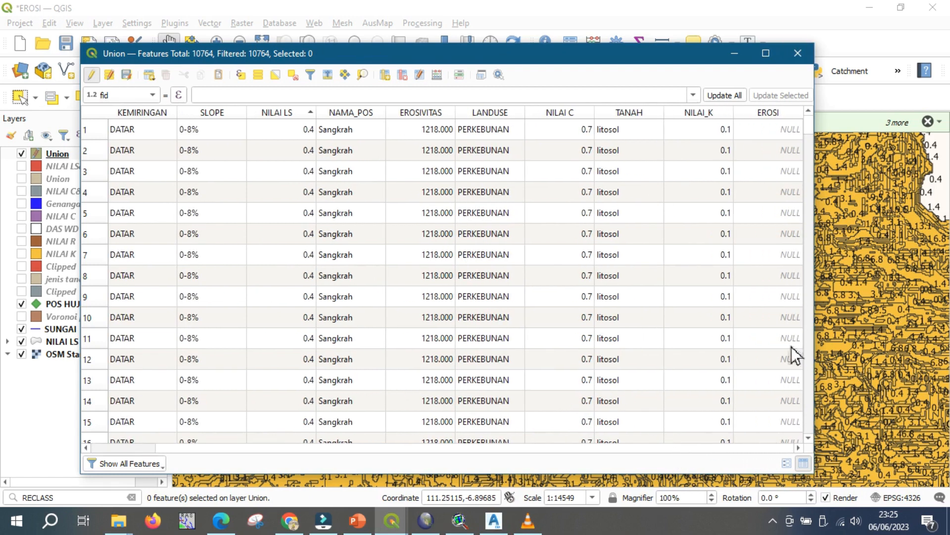
Build a Field Calculator expression that multiplies the NILAI LS, EROSIVITAS, NILAI C and NILAI_K fields.
click(441, 80)
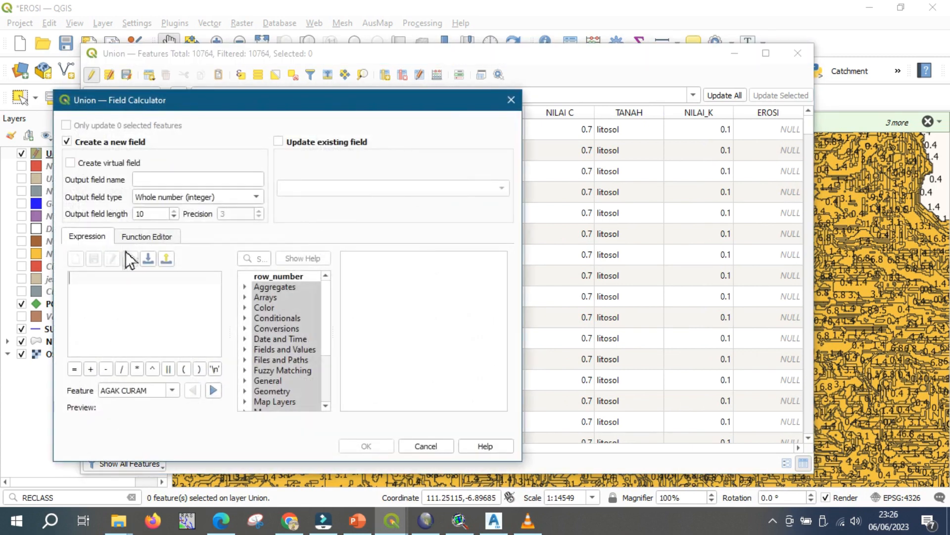
click(245, 342)
scroll(251, 346, down, 1)
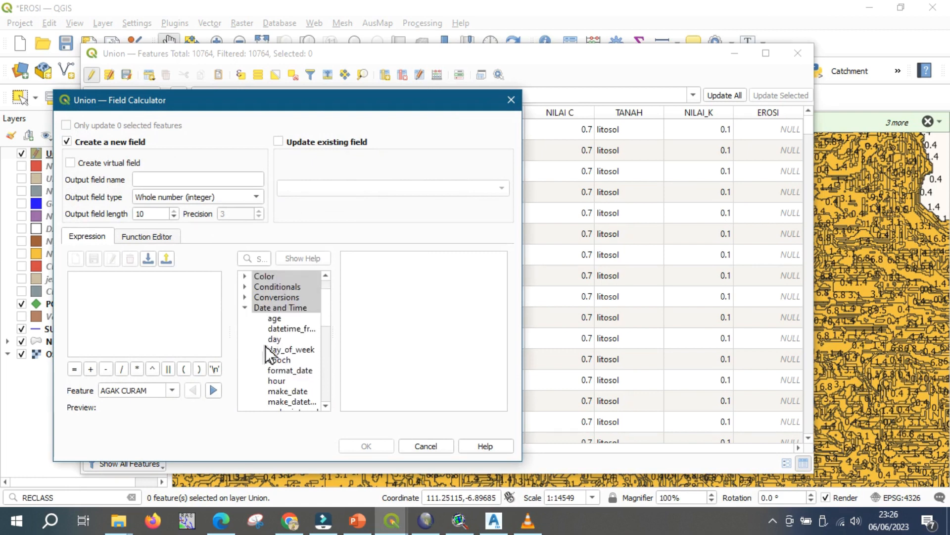
click(247, 311)
click(248, 319)
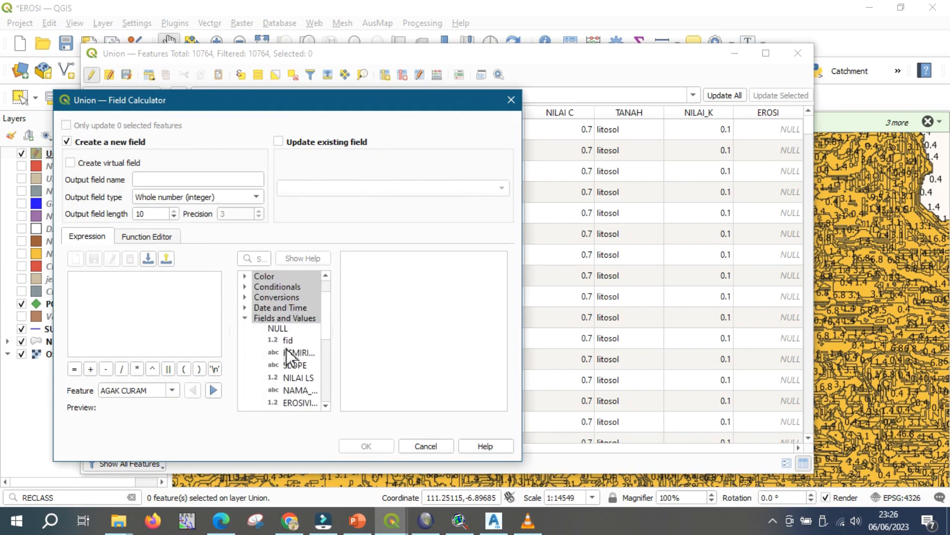
double_click(296, 378)
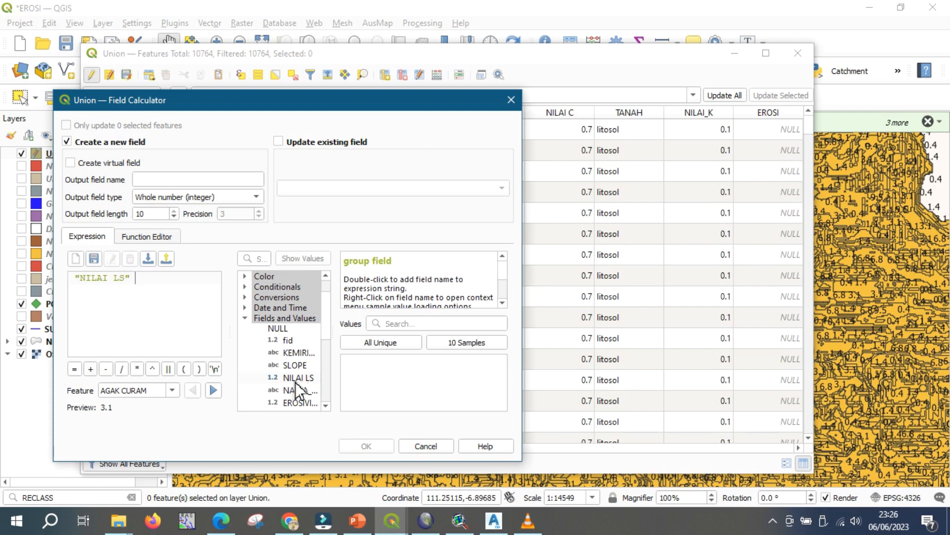
click(136, 369)
drag(327, 326, 327, 335)
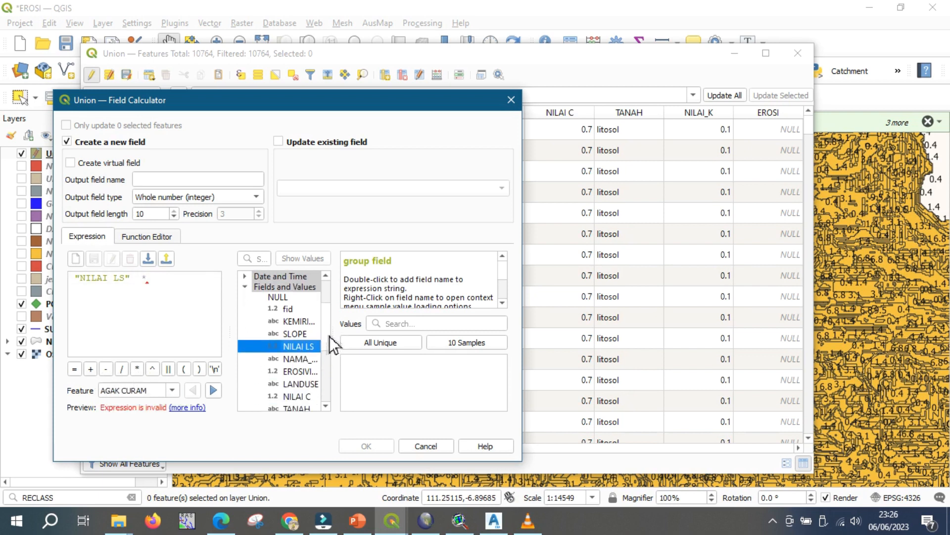
double_click(304, 373)
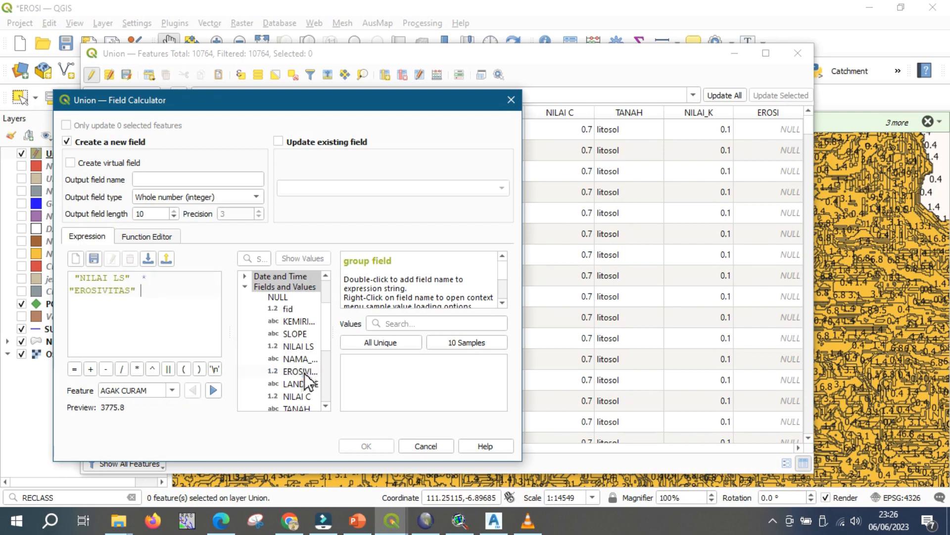
click(137, 369)
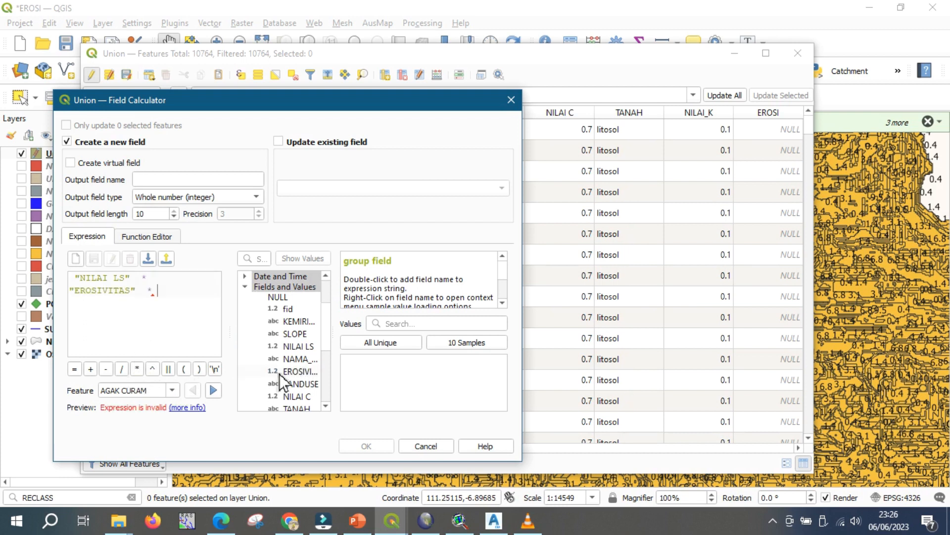
double_click(295, 396)
drag(327, 345, 327, 362)
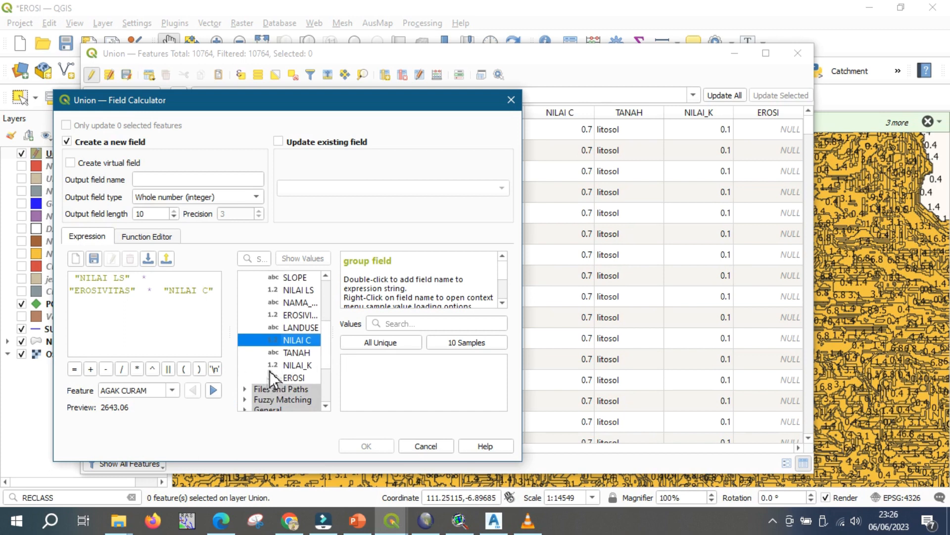
click(140, 370)
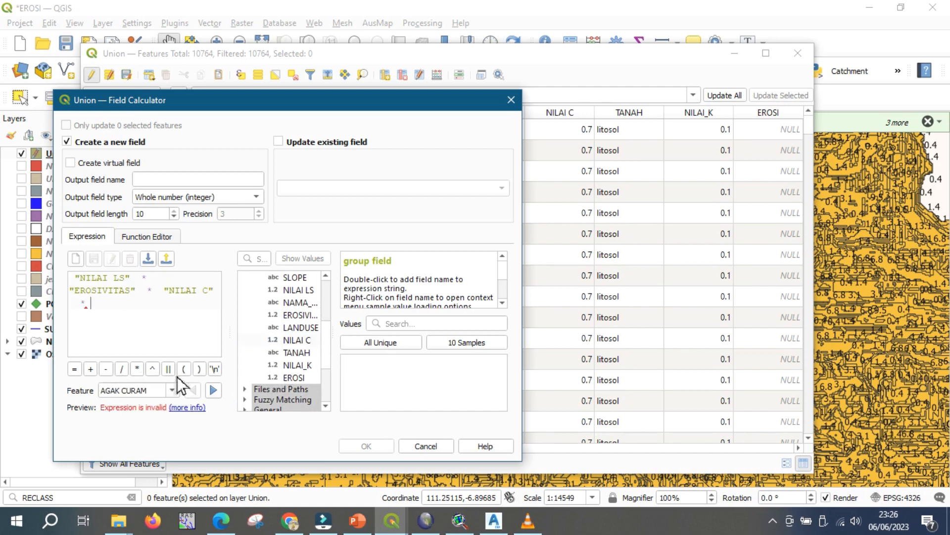
double_click(298, 367)
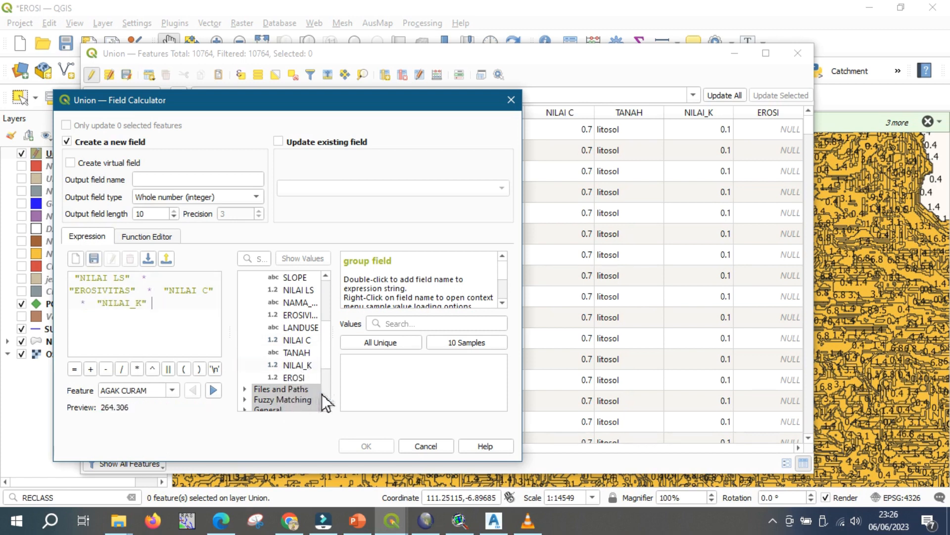
Update the existing EROSI field of the Union layer with the factor product and look through the calculated values to the last row.
click(307, 144)
click(311, 189)
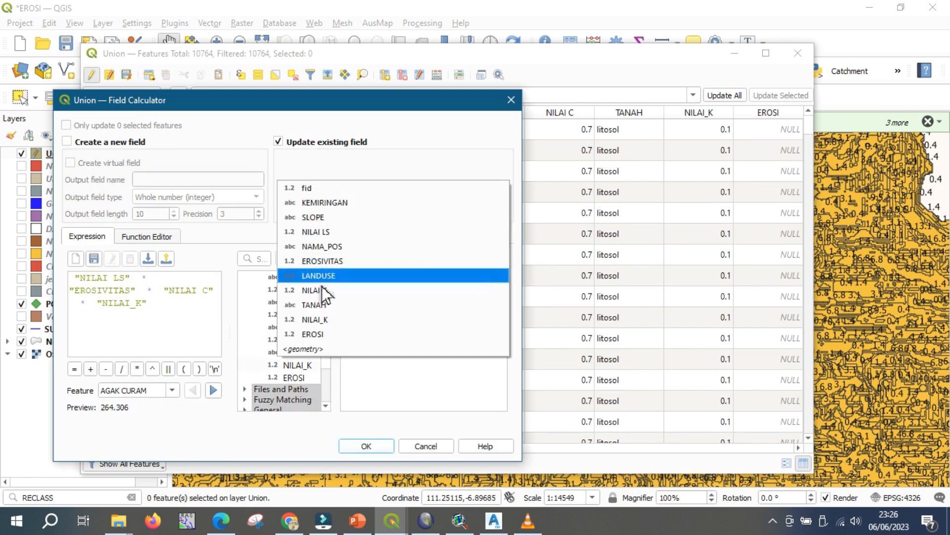
click(330, 335)
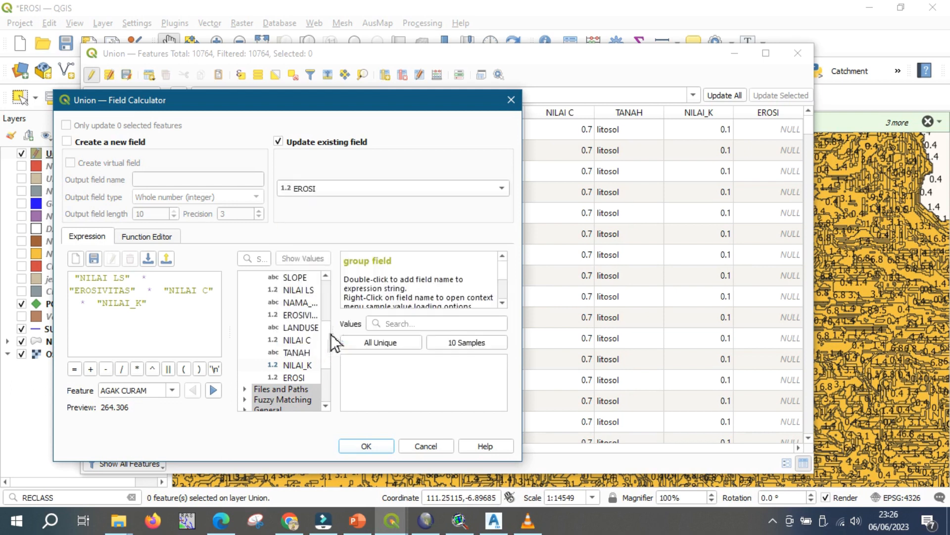
click(373, 450)
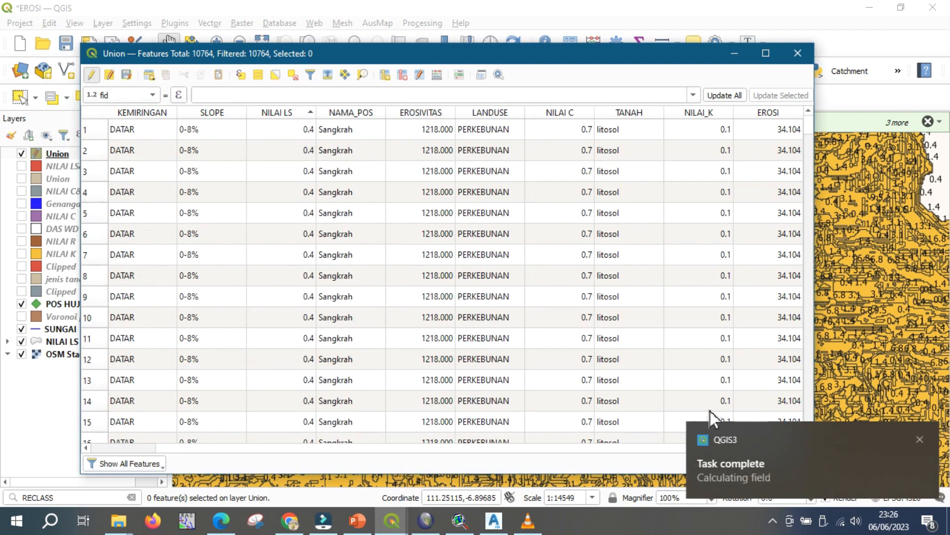
click(920, 441)
drag(811, 130, 805, 448)
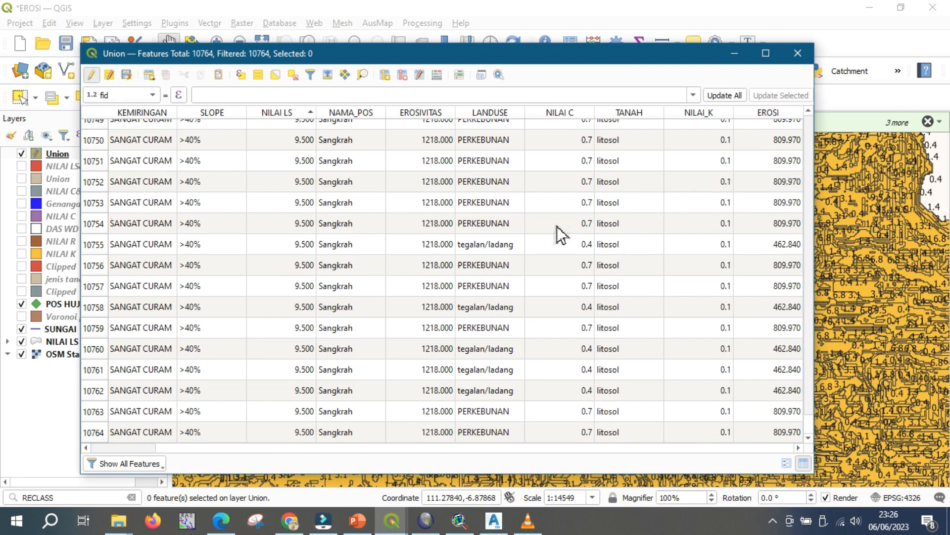
Switch to EROSI.pdf in Edge, review the land erosion classification table on page 14, and return to QGIS.
click(230, 527)
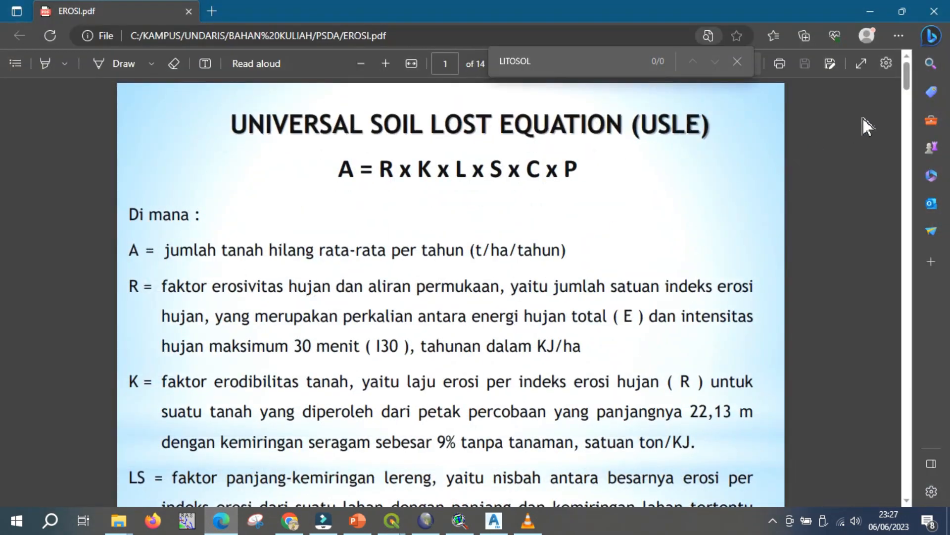
drag(908, 76, 897, 481)
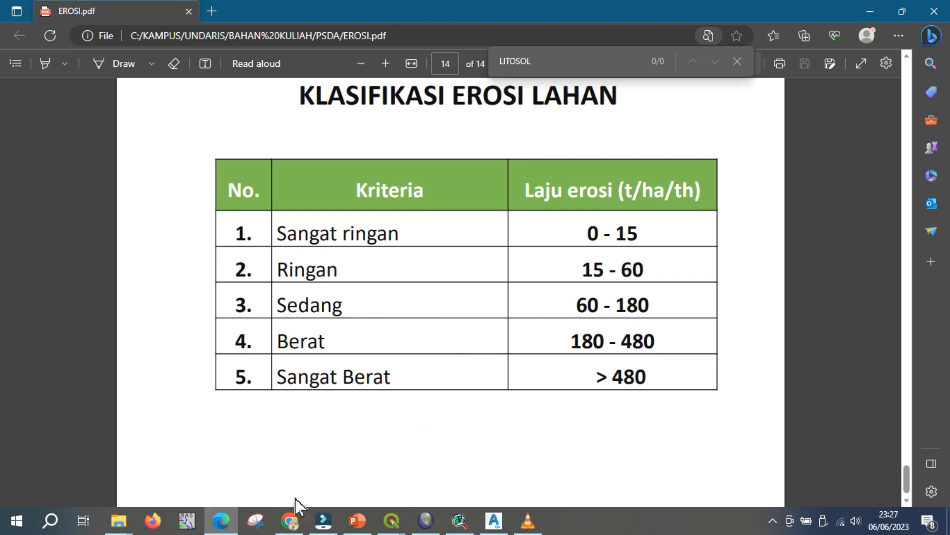
mouse_move(229, 519)
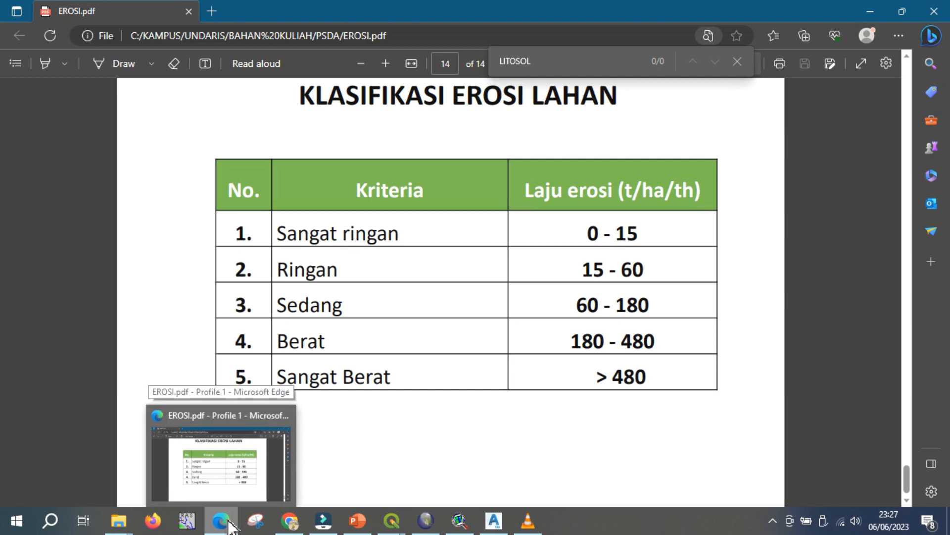
click(229, 519)
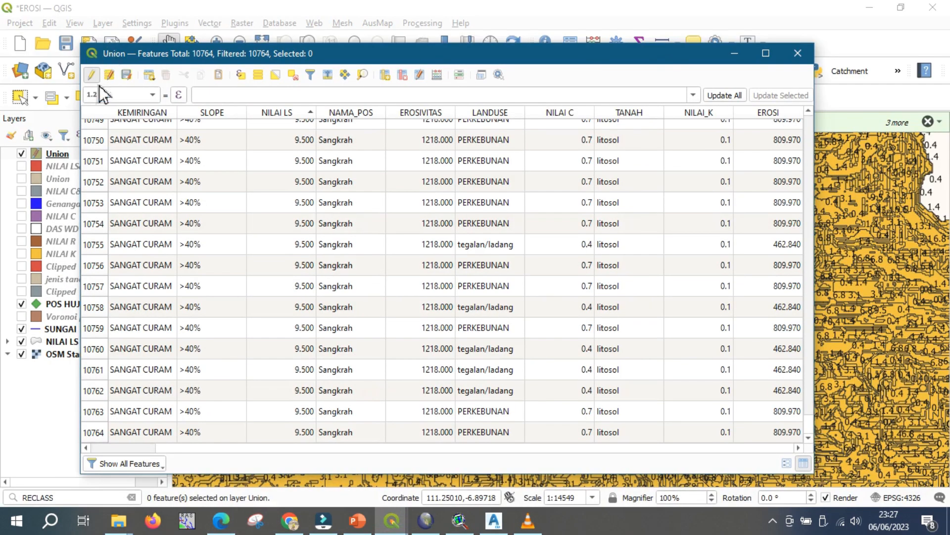
Add a text (string) field named KELAS with length 10 to the Union layer.
click(391, 78)
text(KALE)
key(BackSpace)
key(BackSpace)
key(BackSpace)
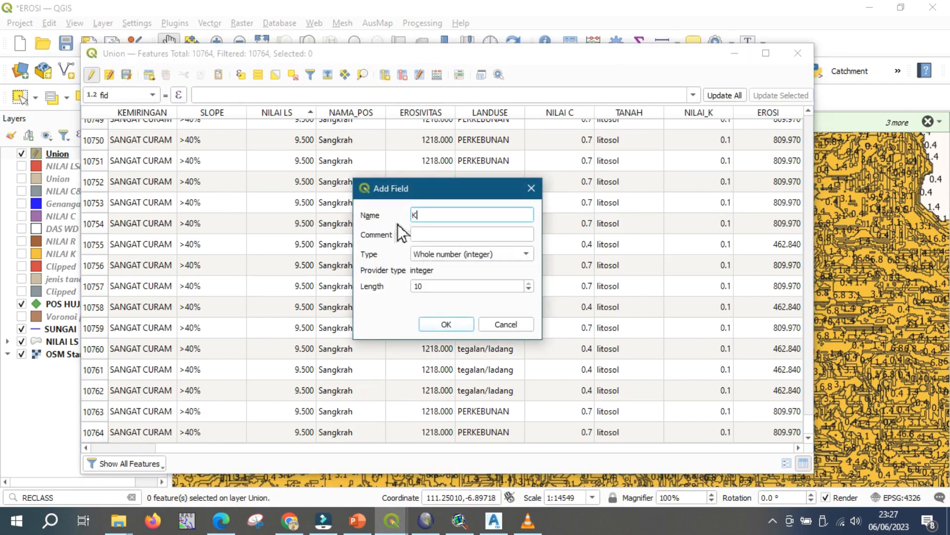
key(BackSpace)
text(KELAS)
click(441, 254)
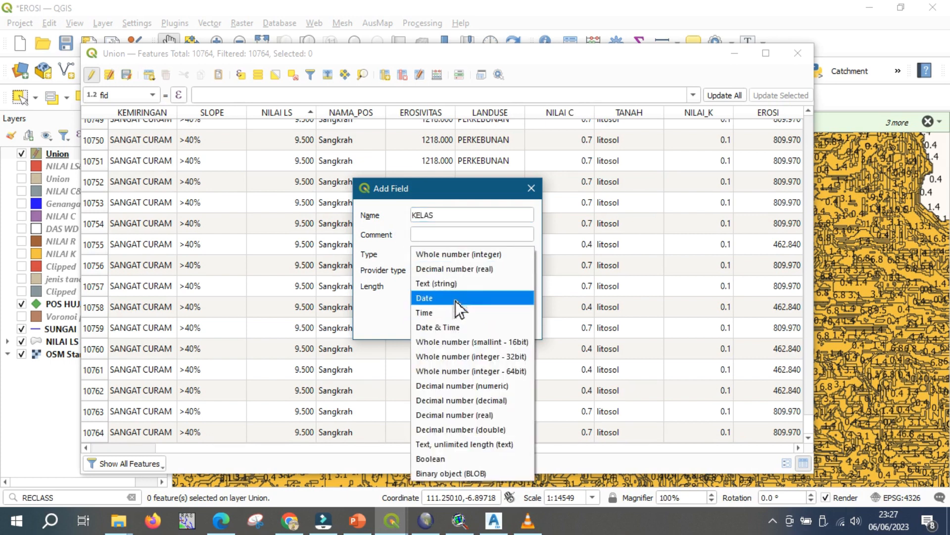
click(452, 283)
click(446, 326)
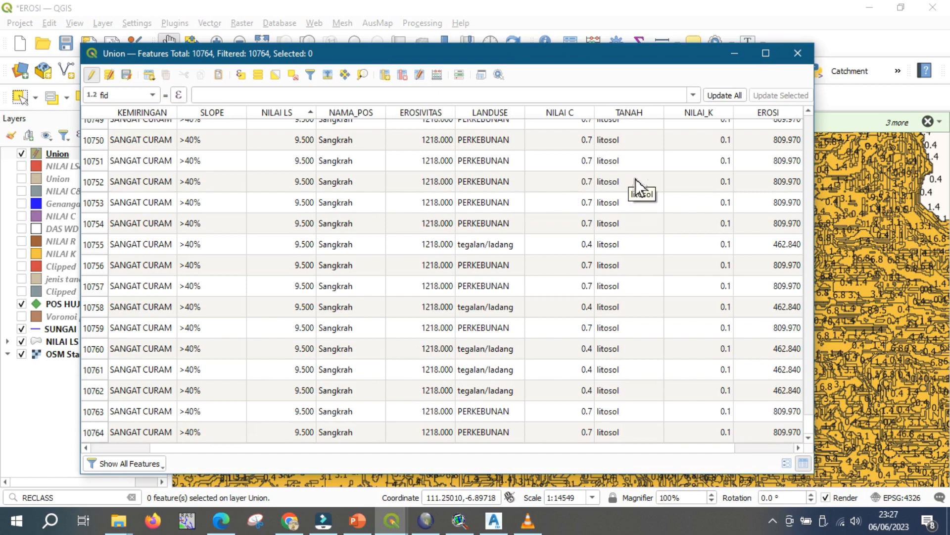
click(798, 448)
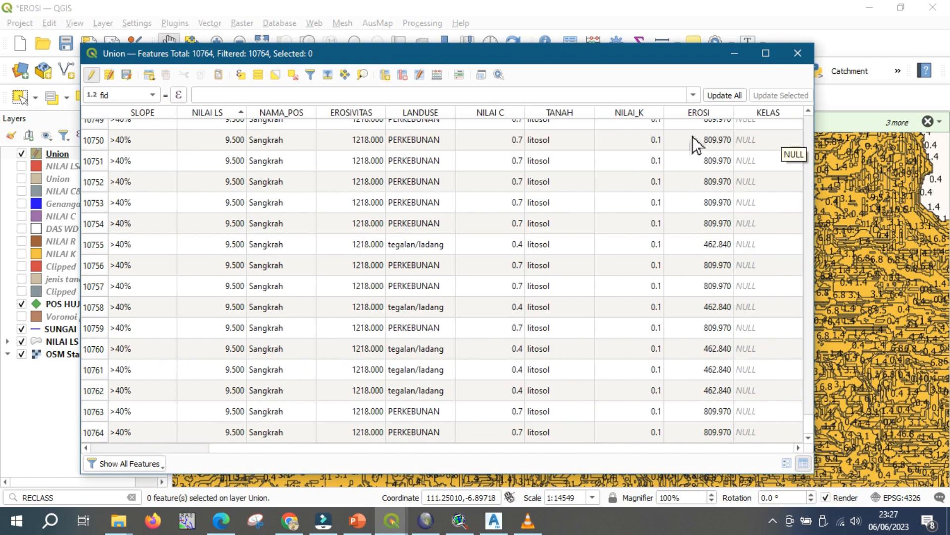
click(439, 78)
click(278, 142)
click(301, 192)
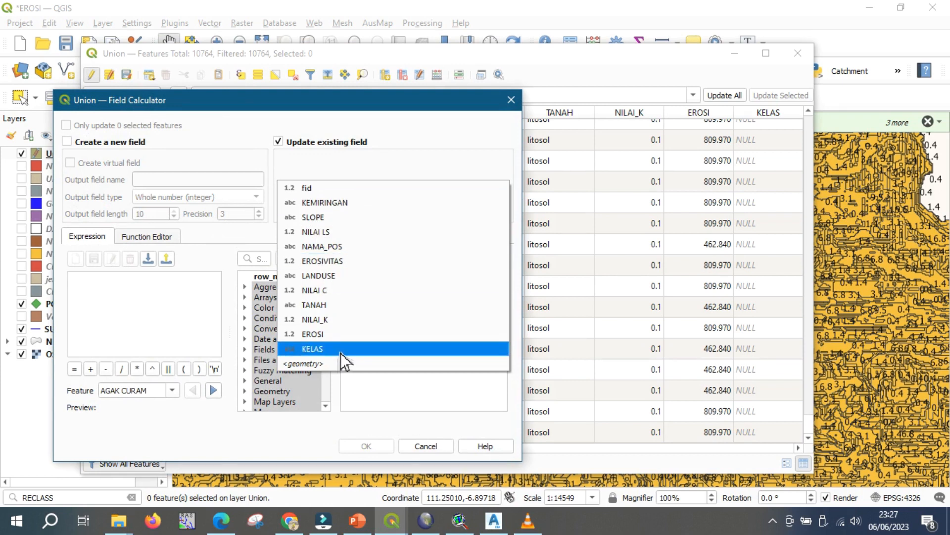
click(431, 449)
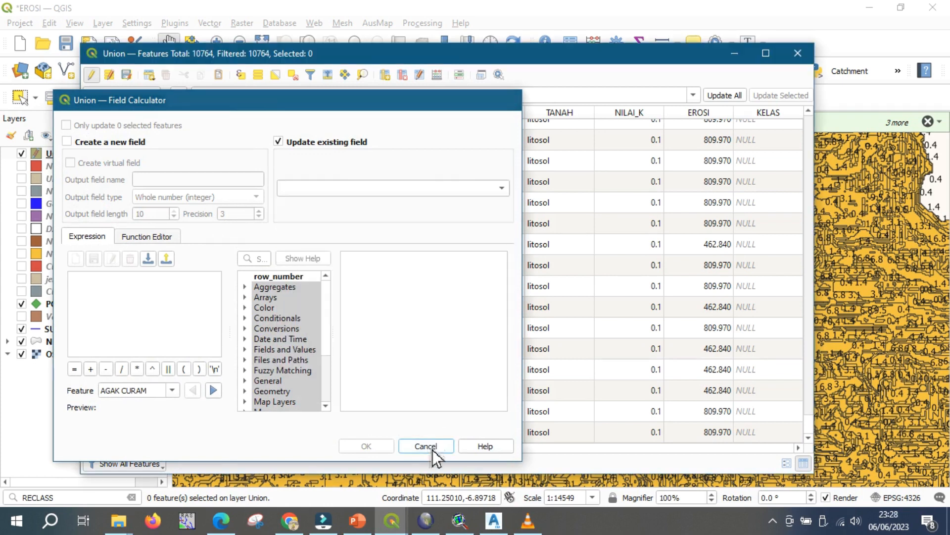
click(431, 448)
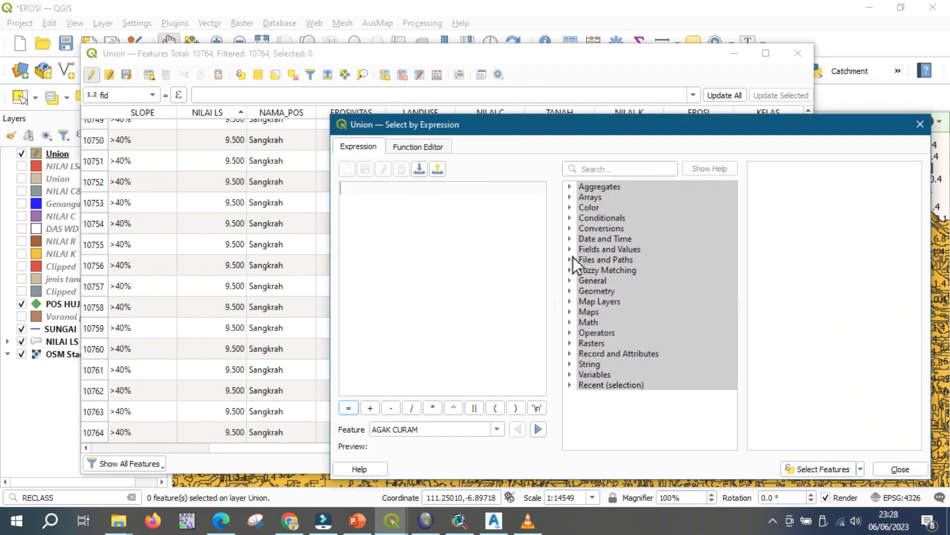
Select the Union features matching the expression "EROSI" <15 and show only the selected features in the attribute table.
click(570, 250)
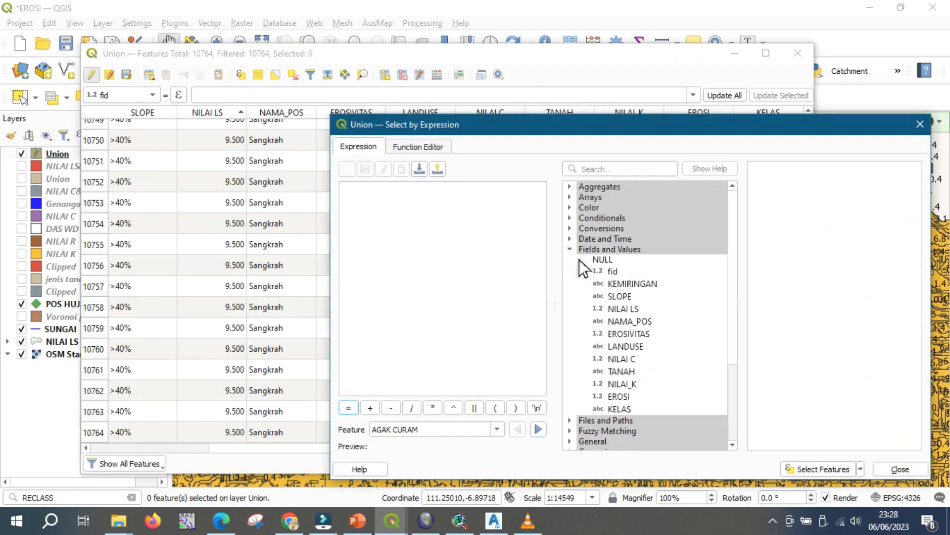
double_click(625, 398)
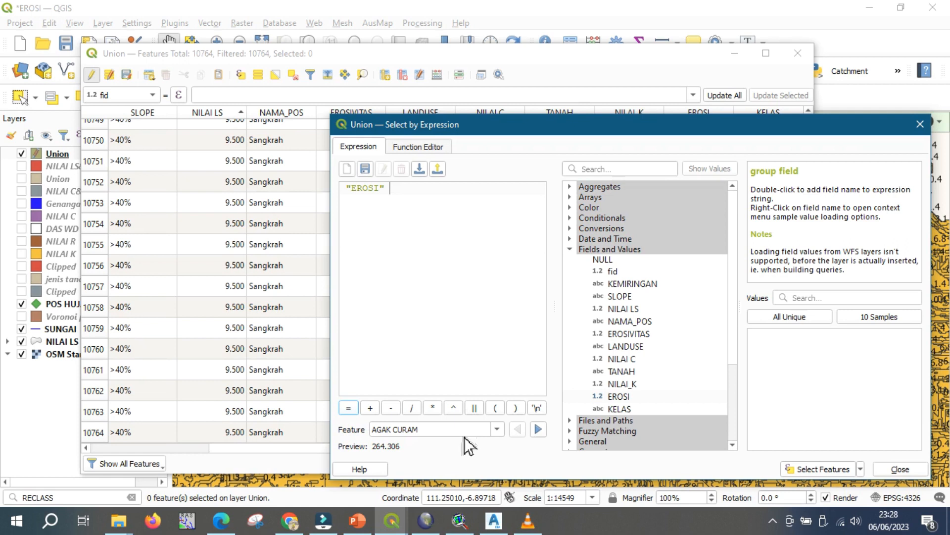
text(<)
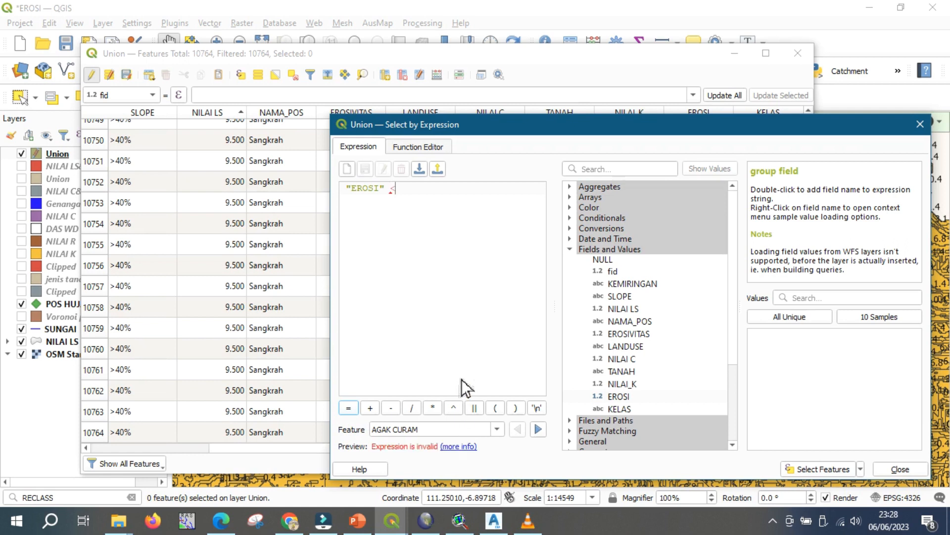
text(15)
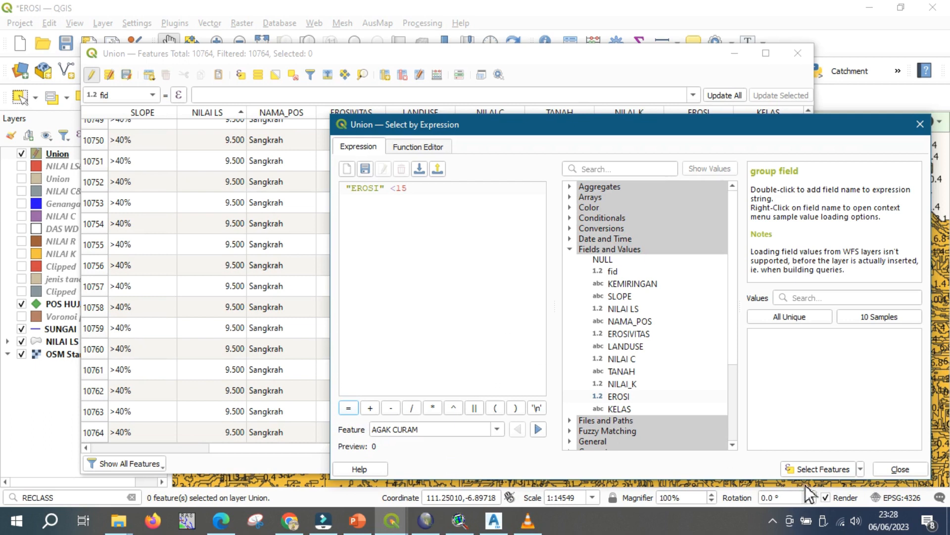
click(807, 469)
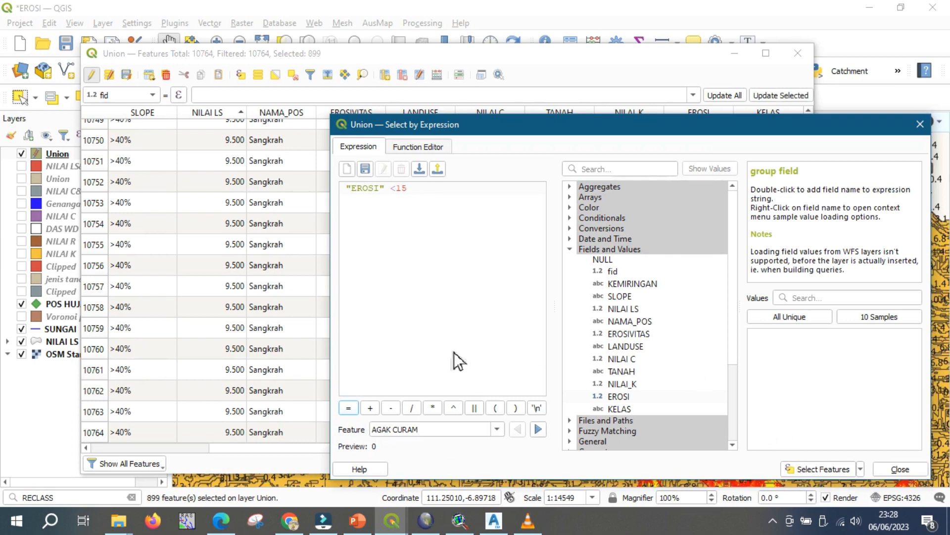
click(114, 464)
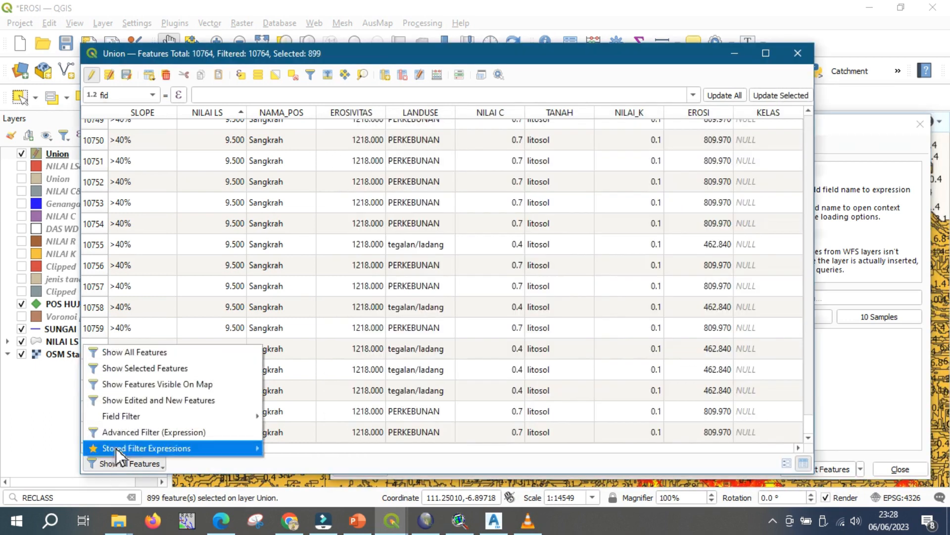
click(135, 370)
drag(488, 448, 832, 456)
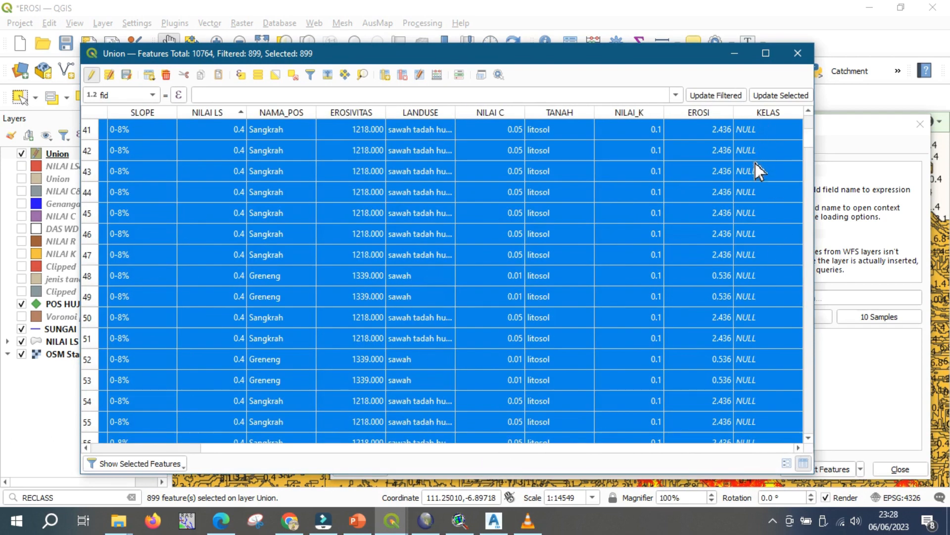
Fill the existing KELAS field of the selected features with 'SANGAT RINGAN', checking the class name in EROSI.pdf.
click(442, 78)
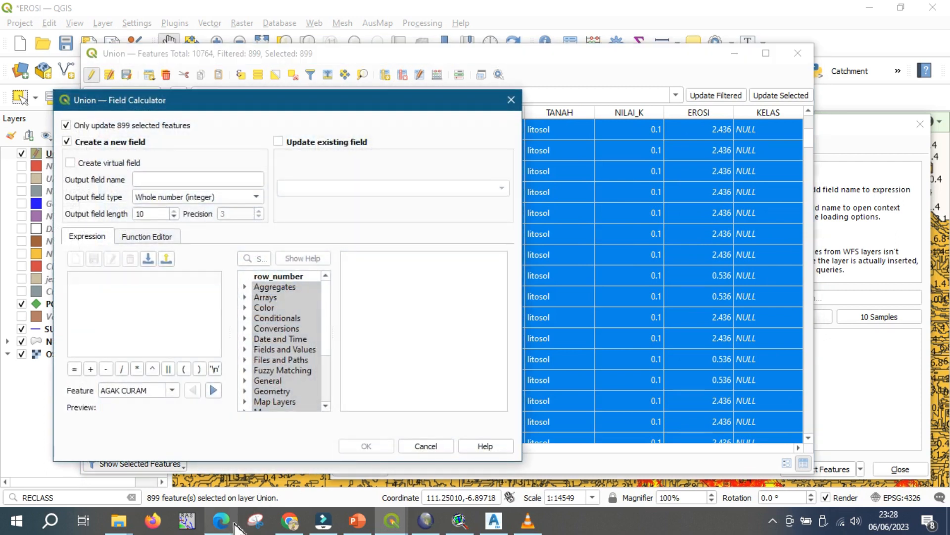
click(235, 522)
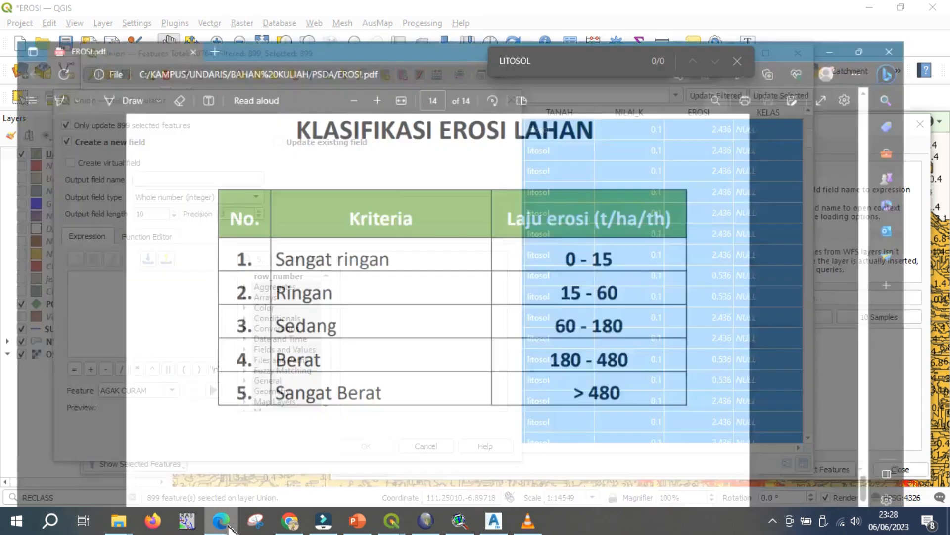
click(235, 523)
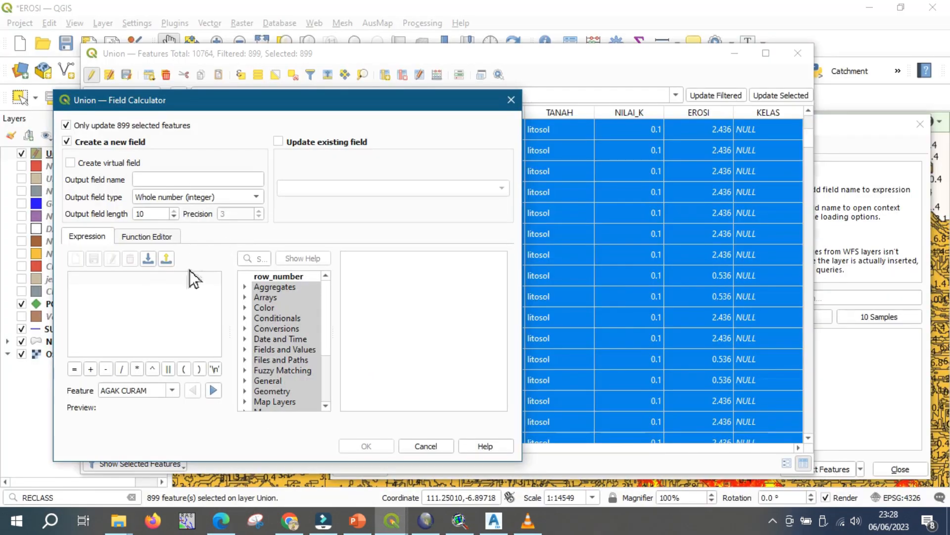
click(300, 144)
click(303, 187)
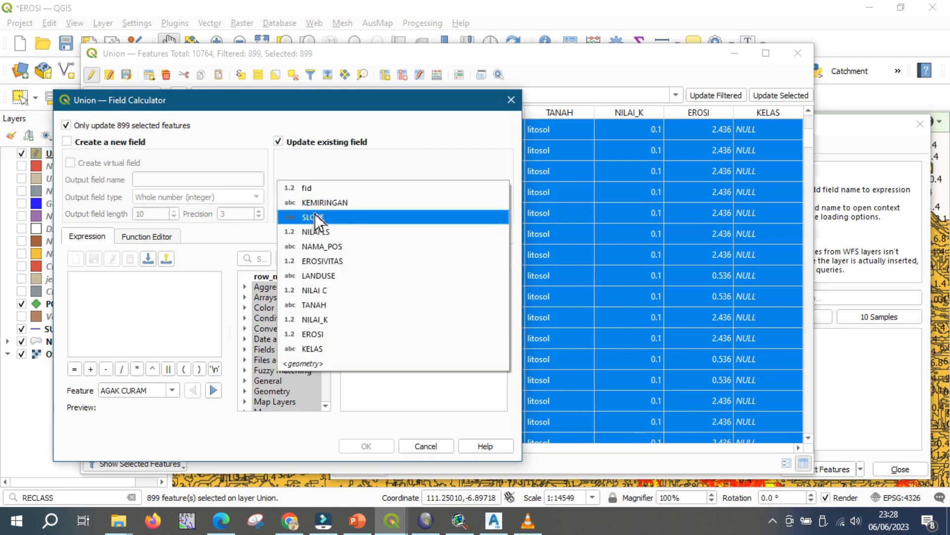
click(331, 348)
text(')
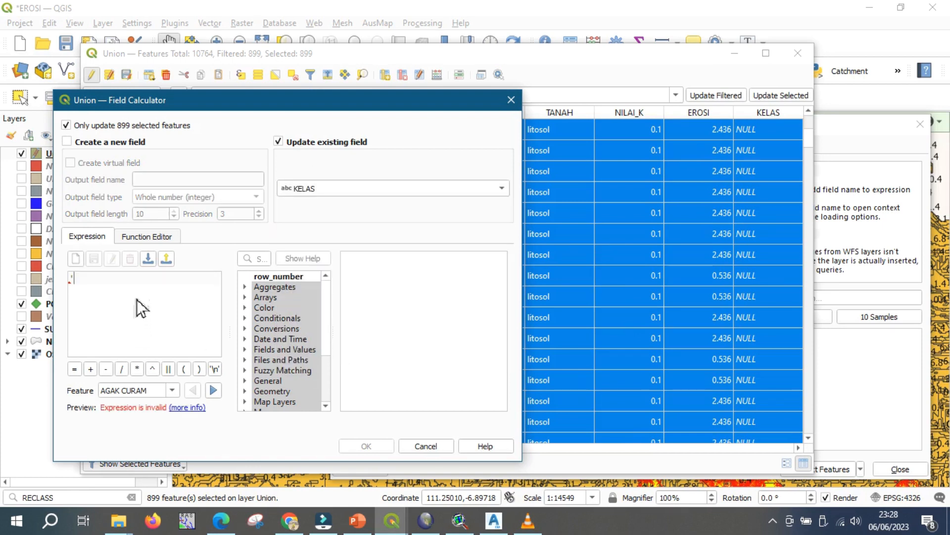
text(SANGAT RINGAN')
click(368, 445)
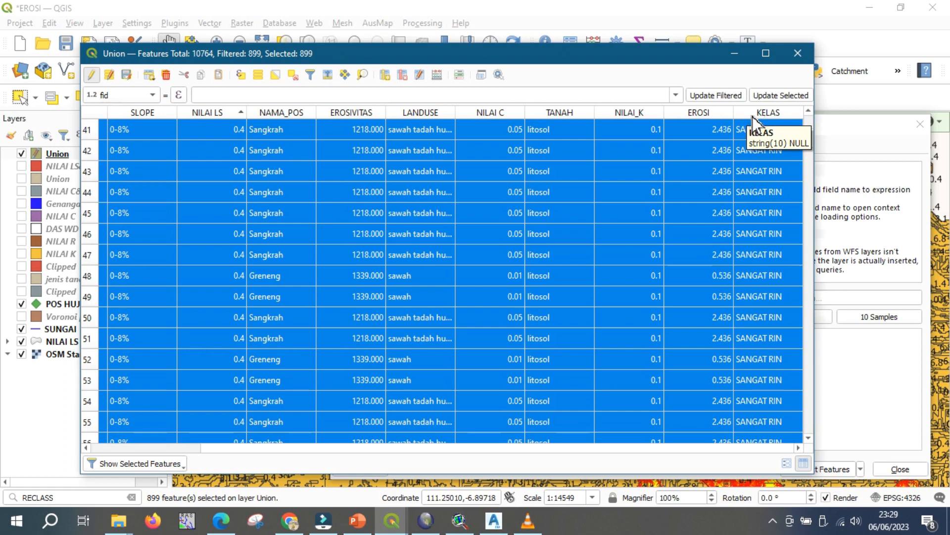
Delete the KELAS field from the Union layer.
click(403, 75)
scroll(467, 326, down, 1)
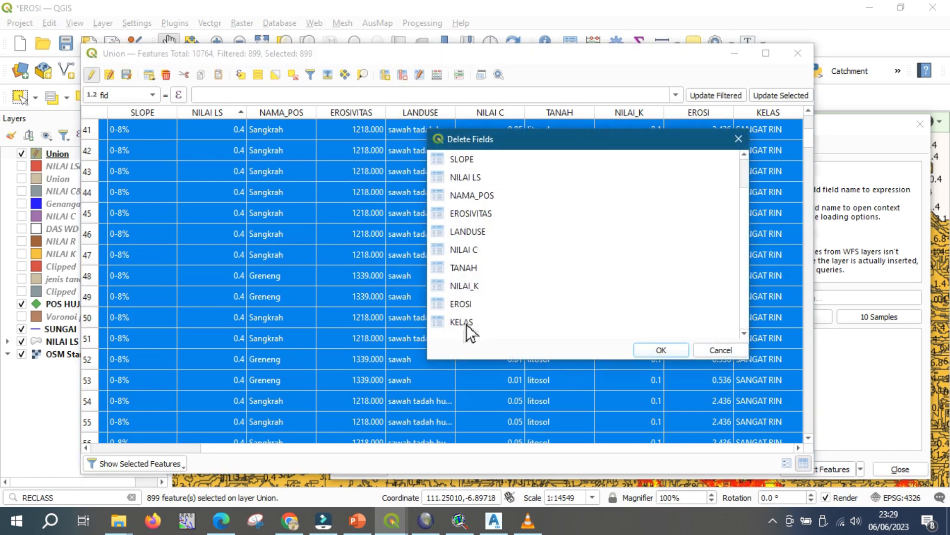
click(467, 328)
click(662, 350)
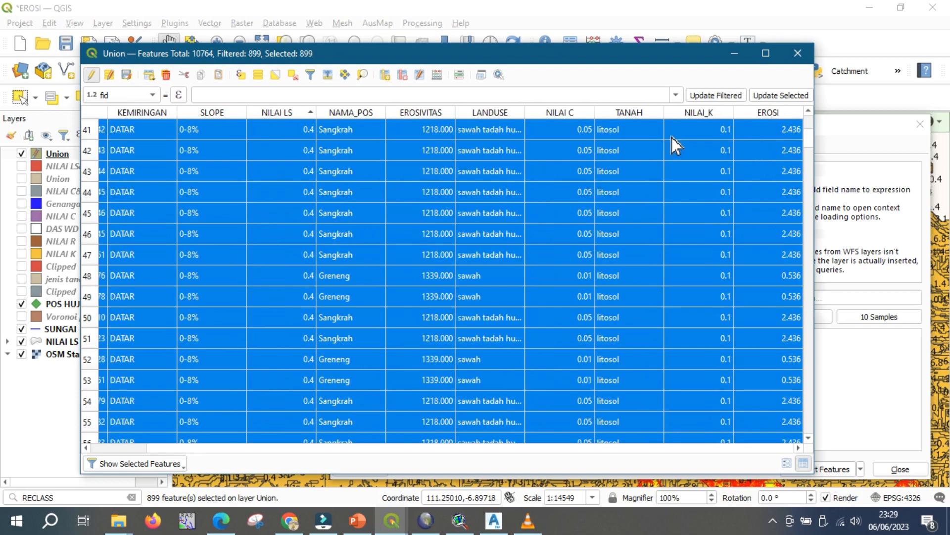
Add a text (string) field named KELAS with length 30 to the Union layer.
click(386, 75)
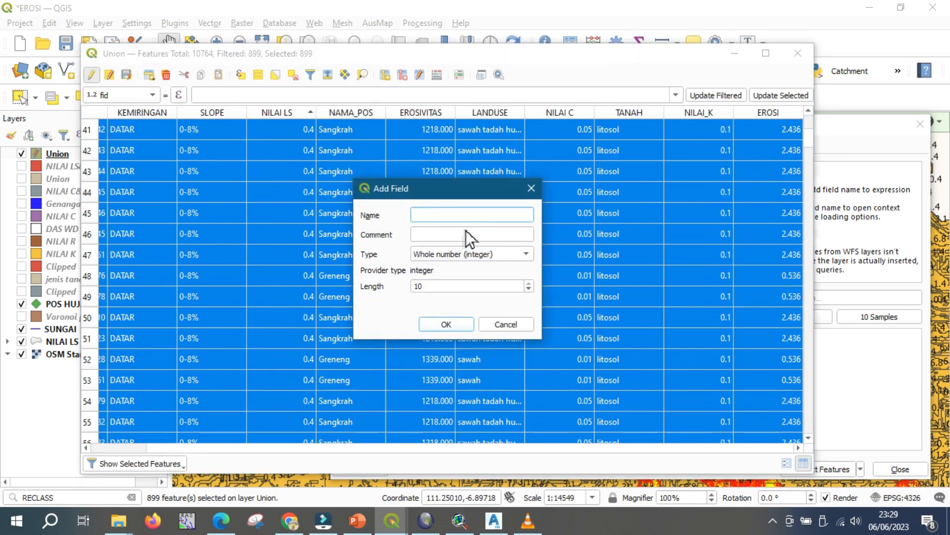
text(KELAS)
click(473, 253)
click(468, 287)
drag(430, 286, 399, 297)
text(30)
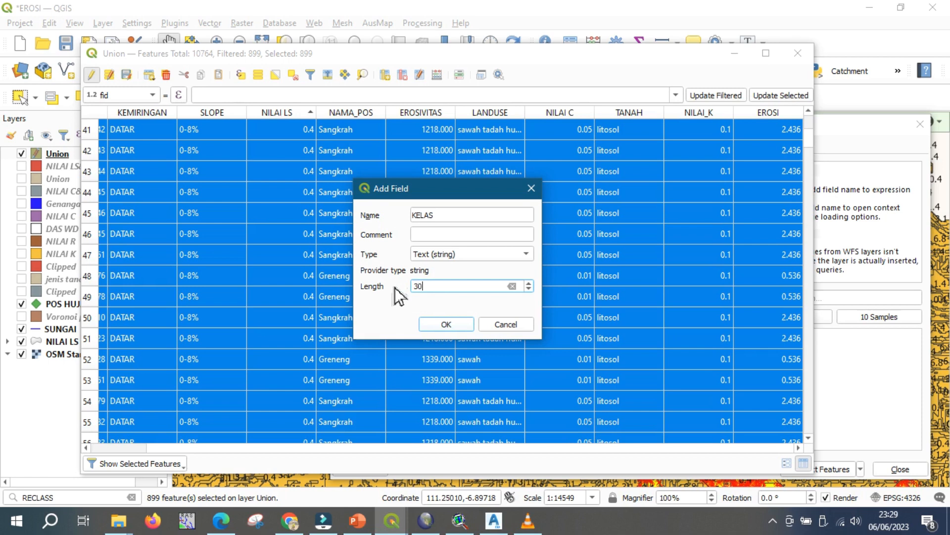
click(447, 323)
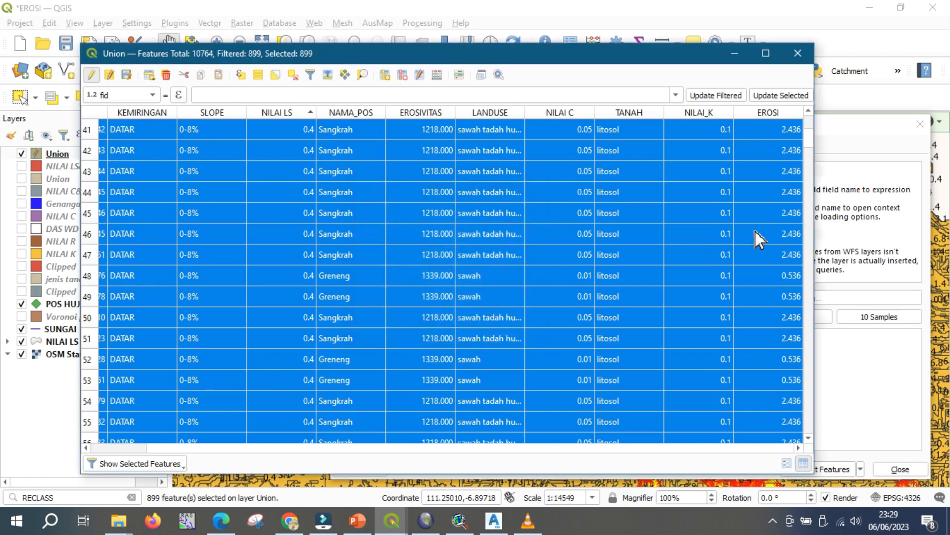
click(844, 362)
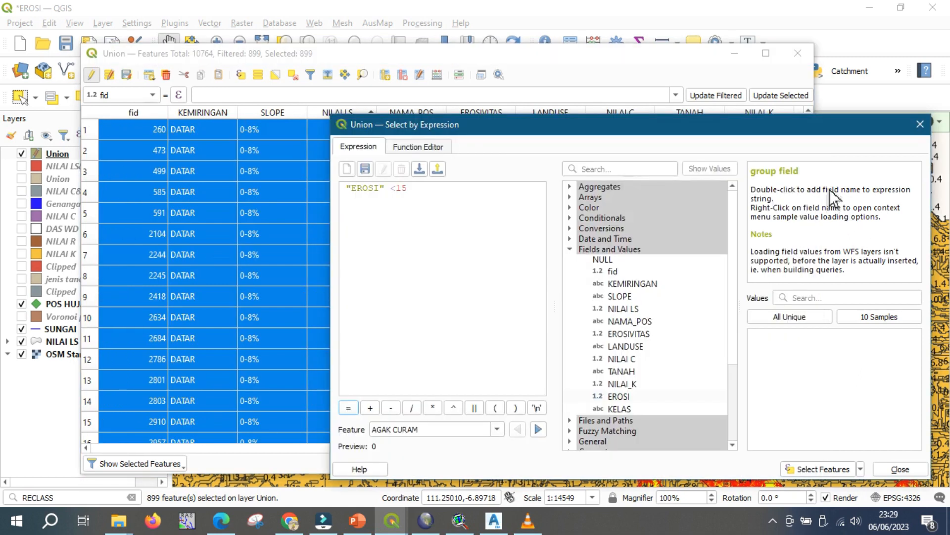
double_click(634, 411)
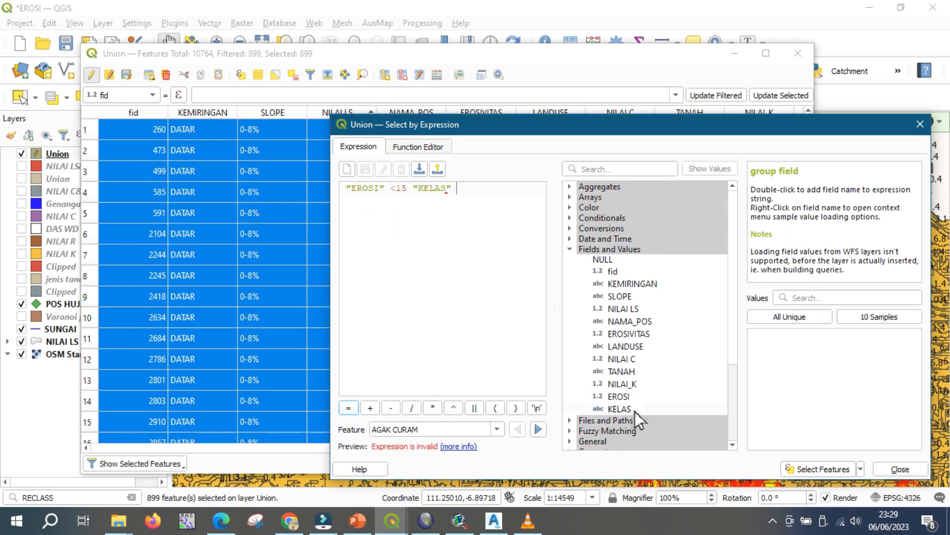
click(921, 128)
click(453, 73)
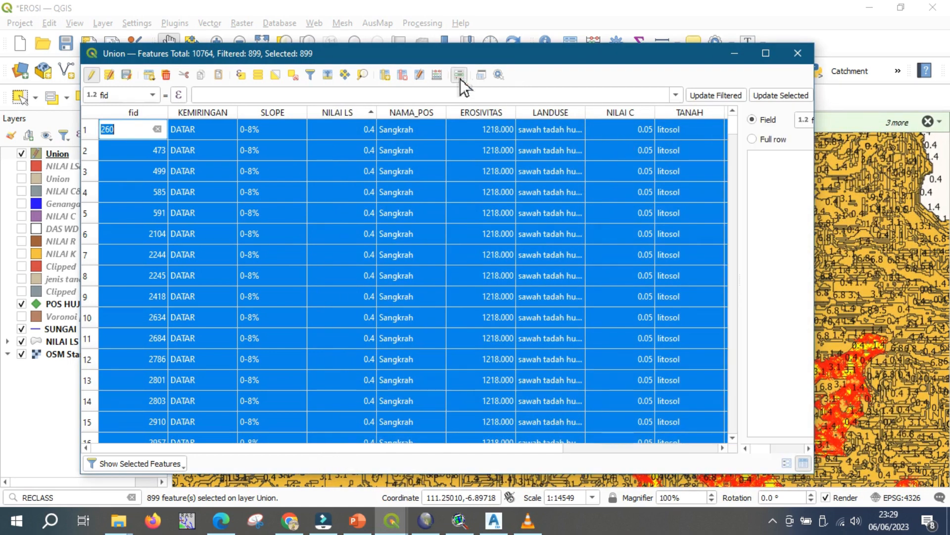
Fill the existing KELAS field of the selected Union features with 'SANGAT RINGAN' using the field calculator.
click(437, 75)
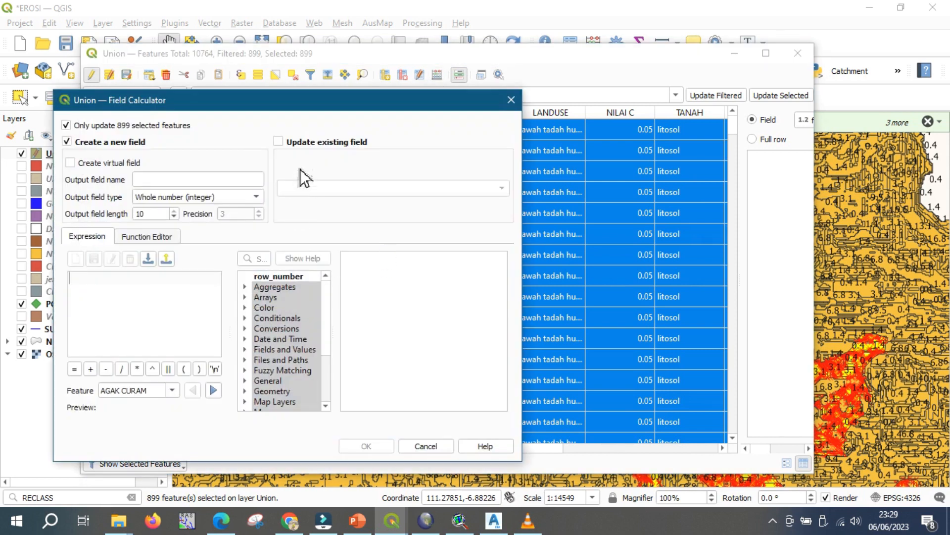
click(300, 144)
click(313, 187)
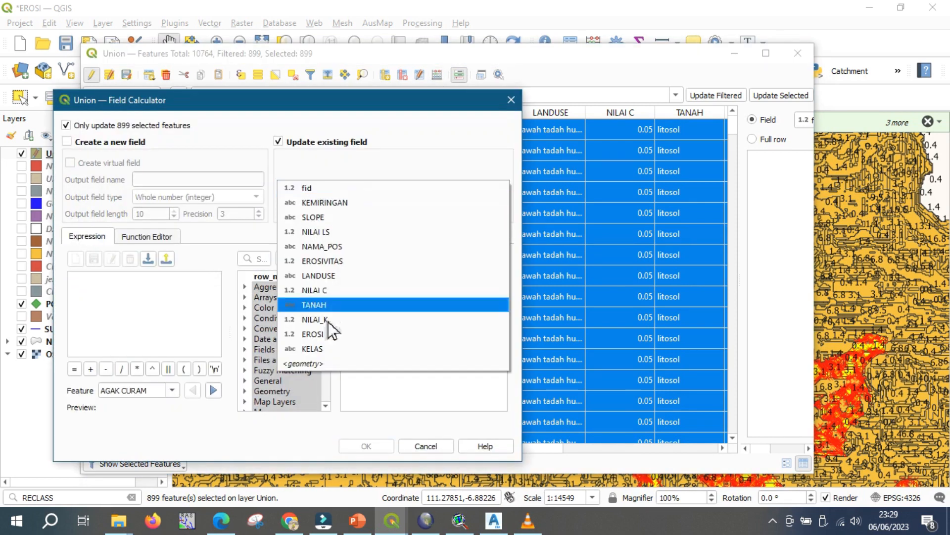
click(327, 349)
text('S)
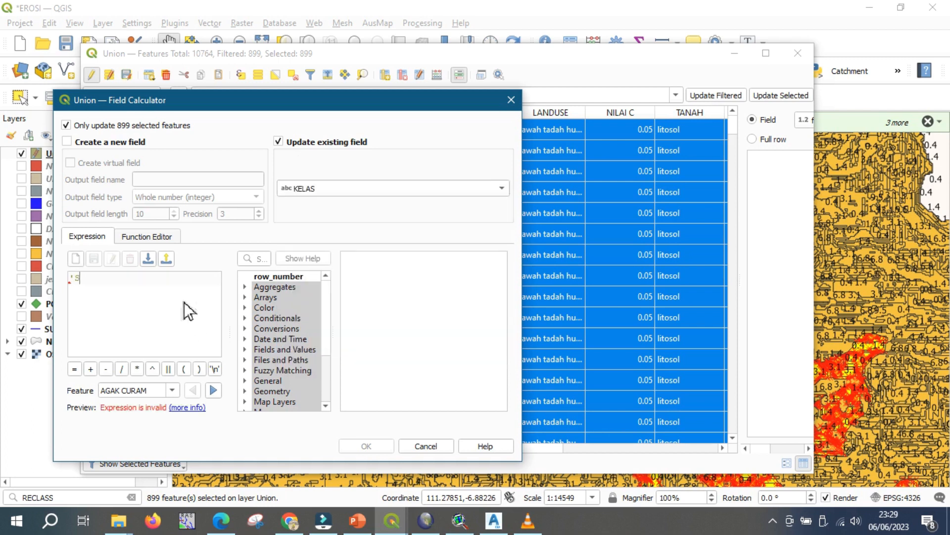
text(ANGAT RINGAN')
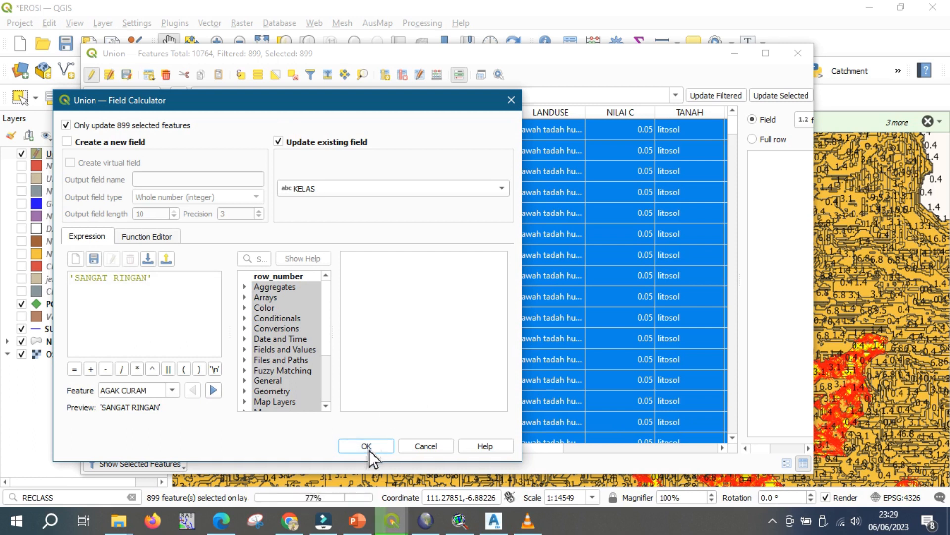
click(368, 448)
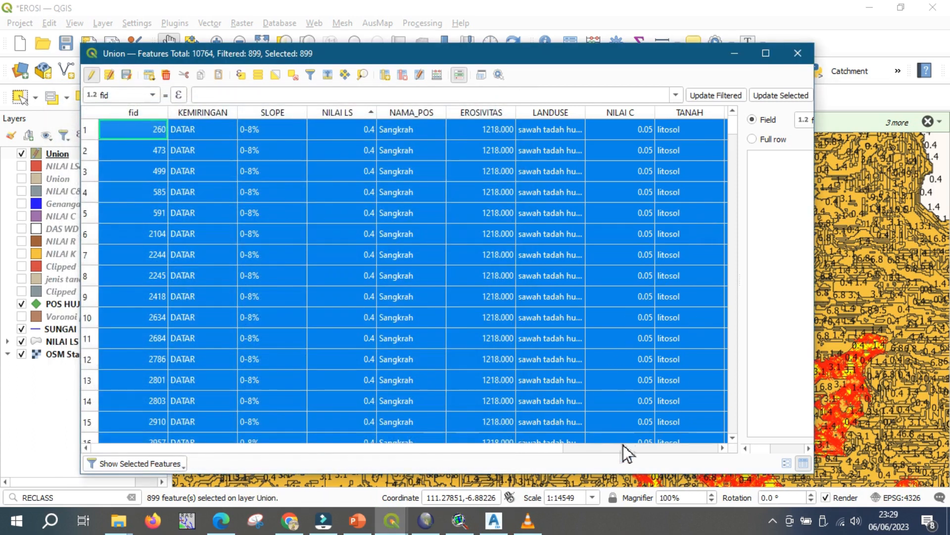
drag(555, 448, 731, 451)
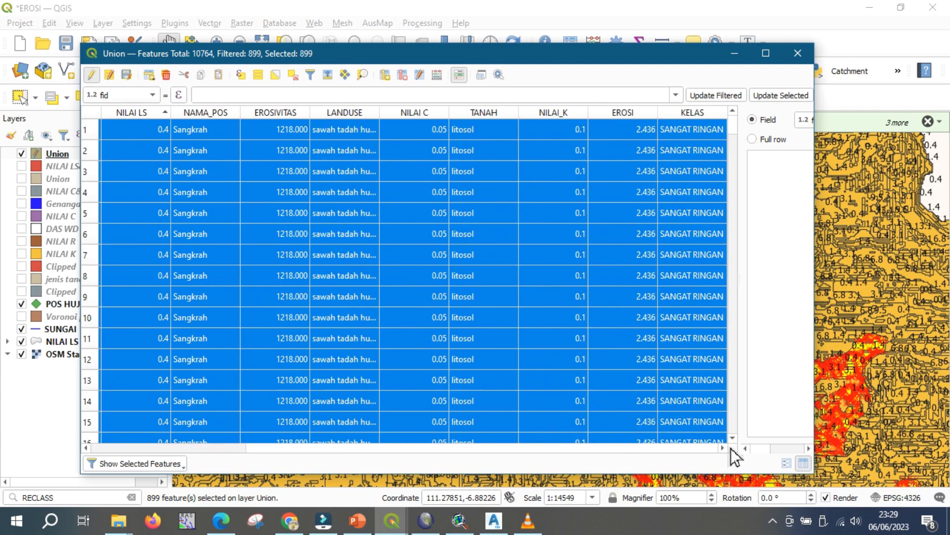
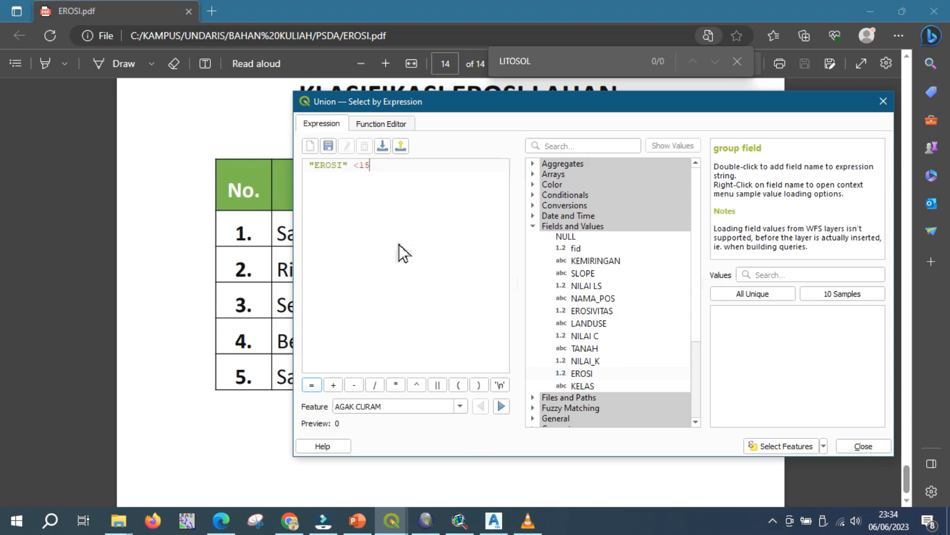
Extend the selection expression to "EROSI" <15 AND "EROSI" >60, run it on the Union layer and check the attribute table.
text(AND)
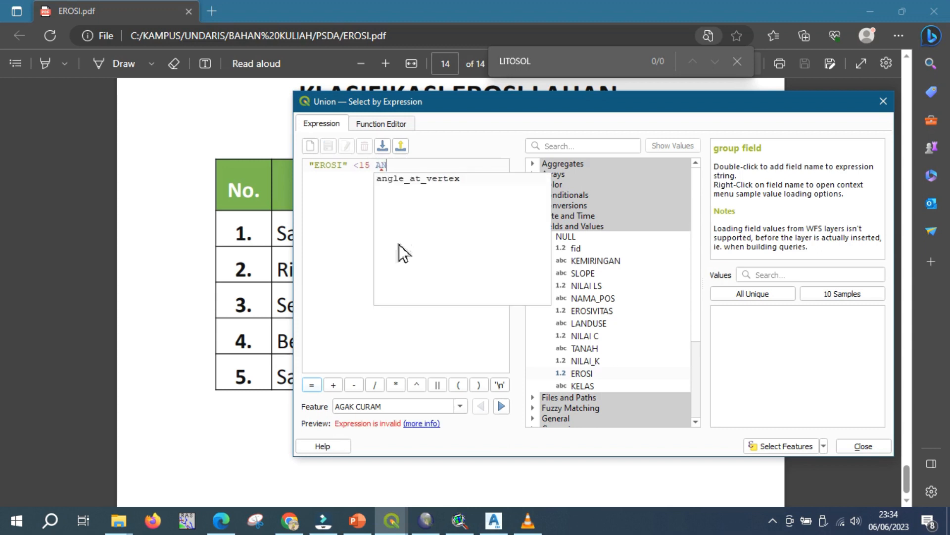
double_click(581, 374)
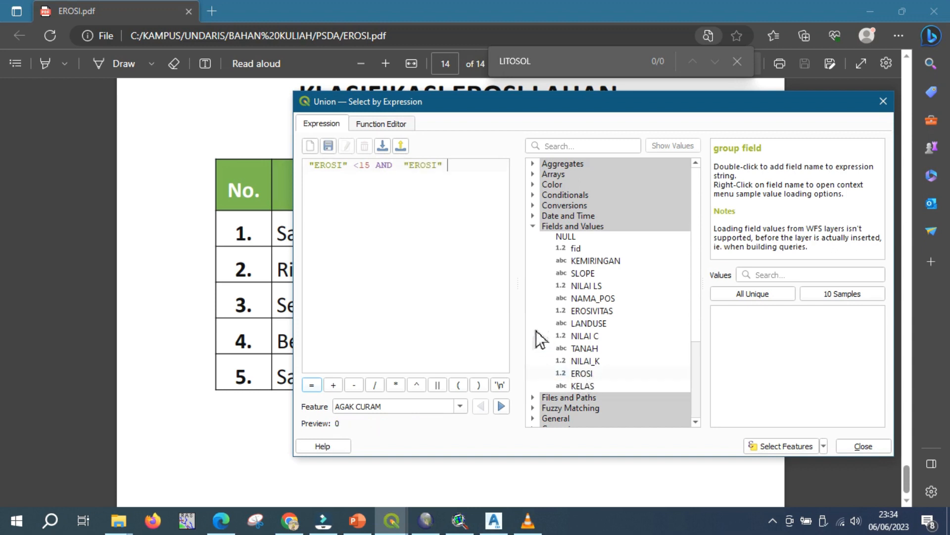
text(>)
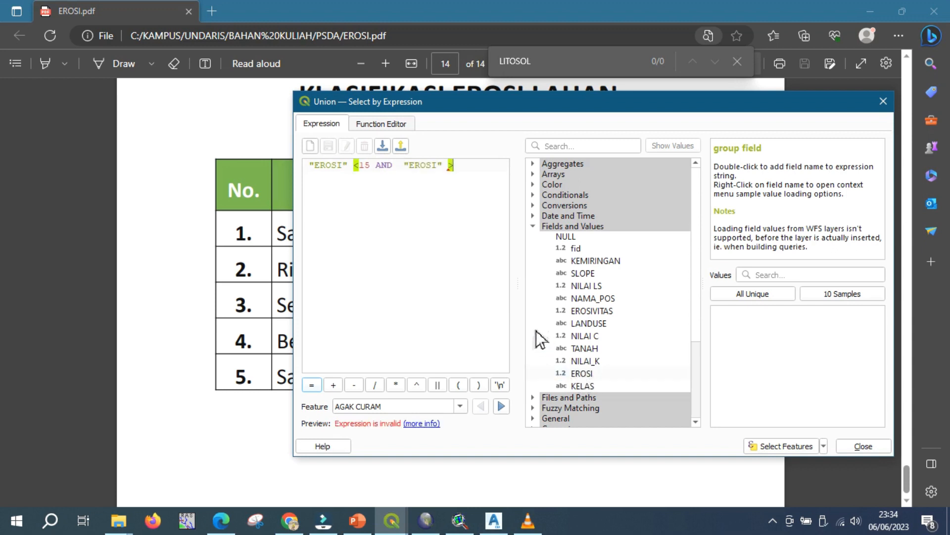
text(60)
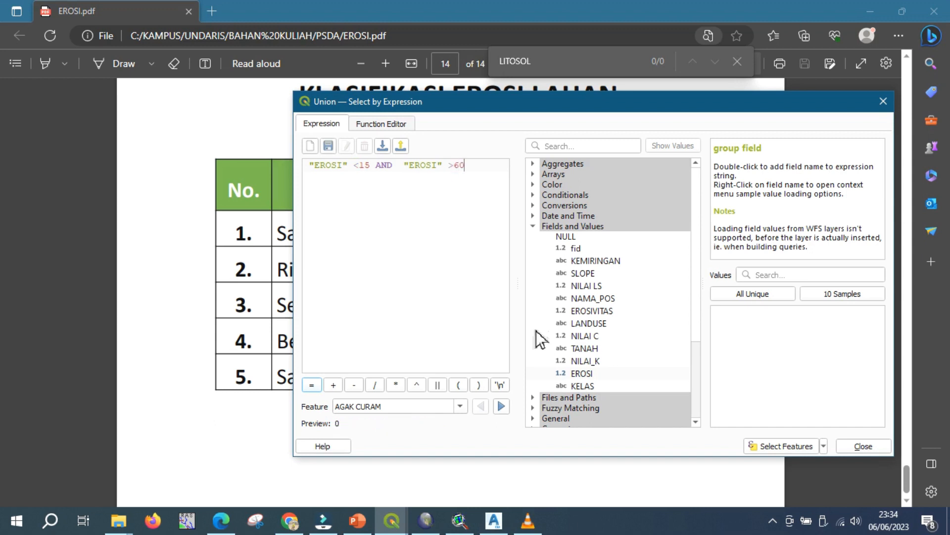
click(785, 445)
mouse_move(386, 525)
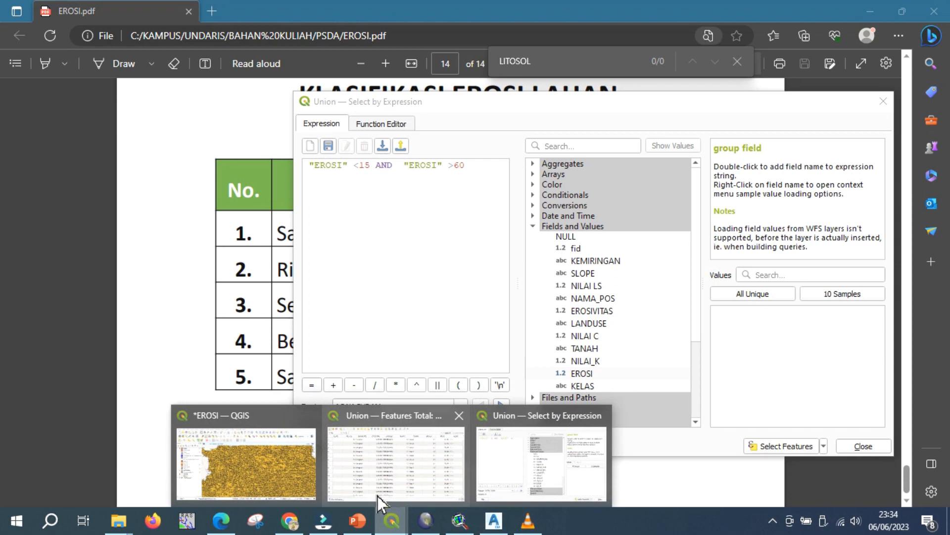
click(376, 494)
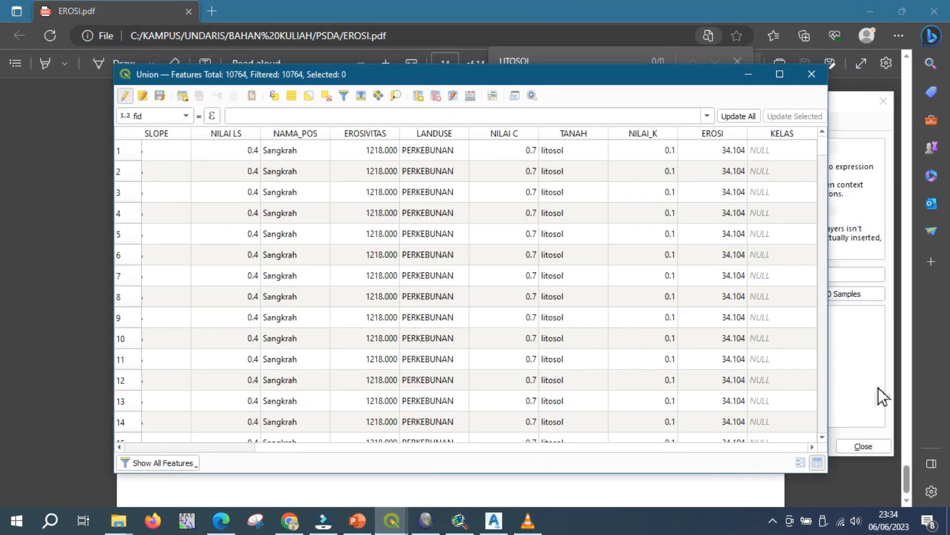
Remove the extra space after AND, rerun the selection and show only the selected features in the attribute table.
click(878, 387)
key(BackSpace)
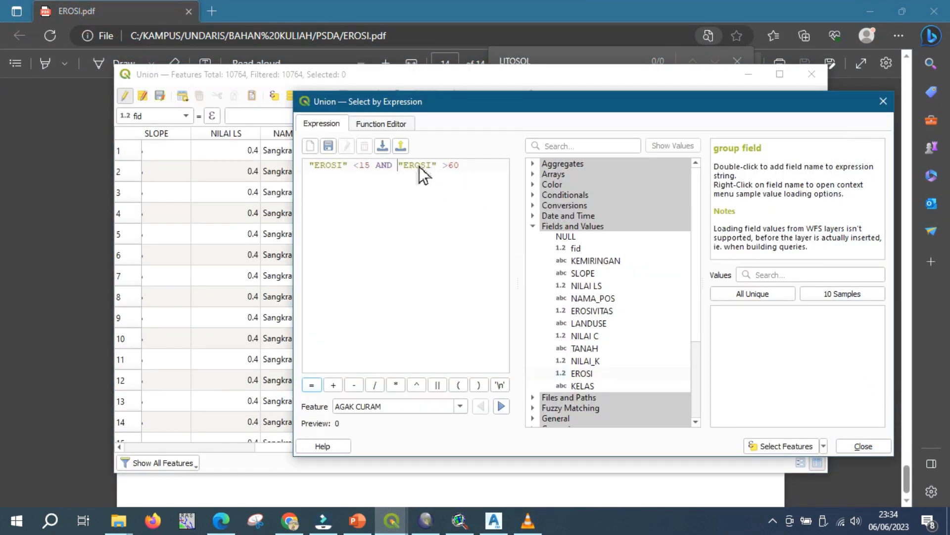
click(778, 447)
click(172, 461)
click(189, 372)
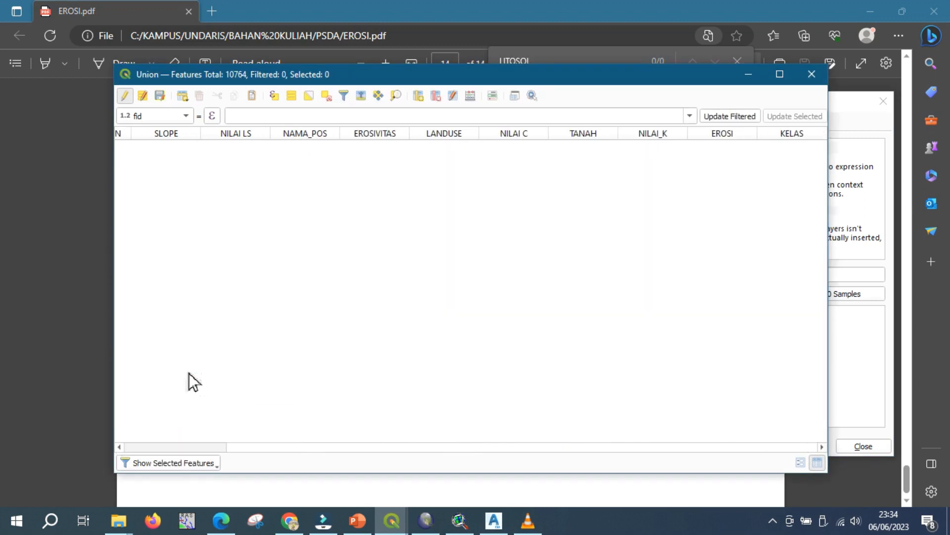
drag(662, 83, 465, 113)
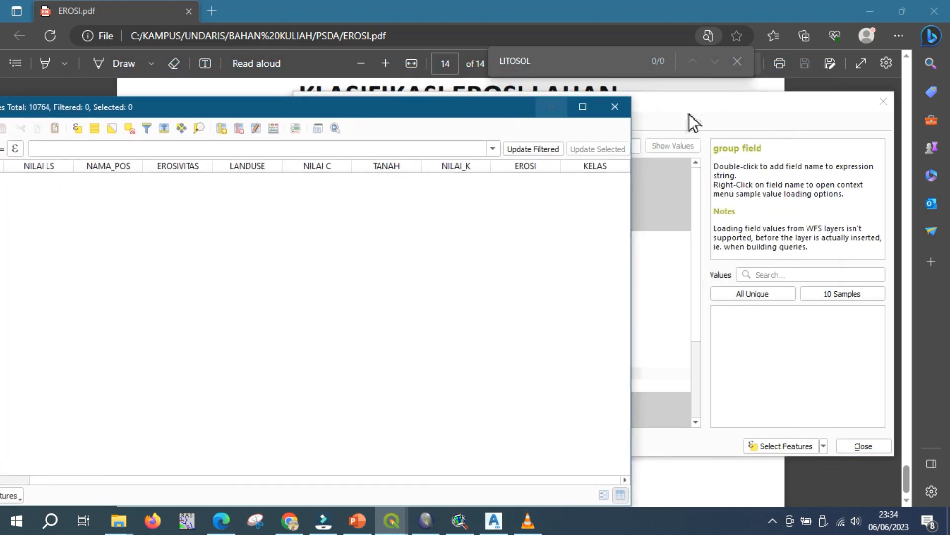
Correct the expression to "EROSI">15 AND "EROSI"<60 and select the matching Union features.
click(778, 121)
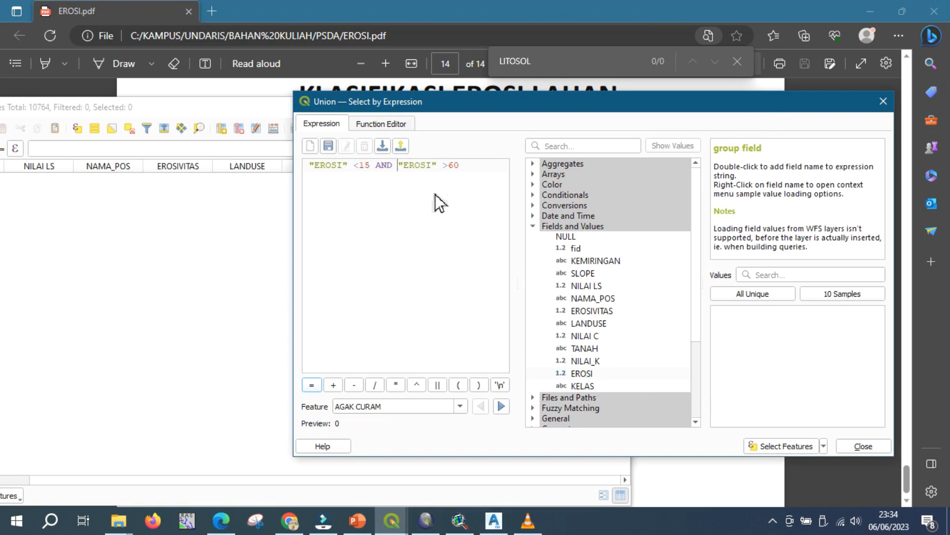
click(449, 166)
key(BackSpace)
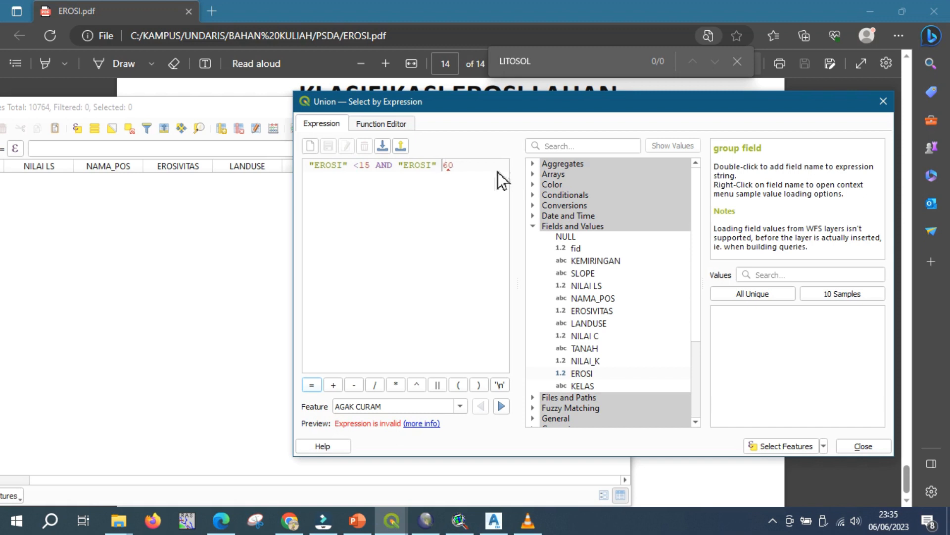
text(<)
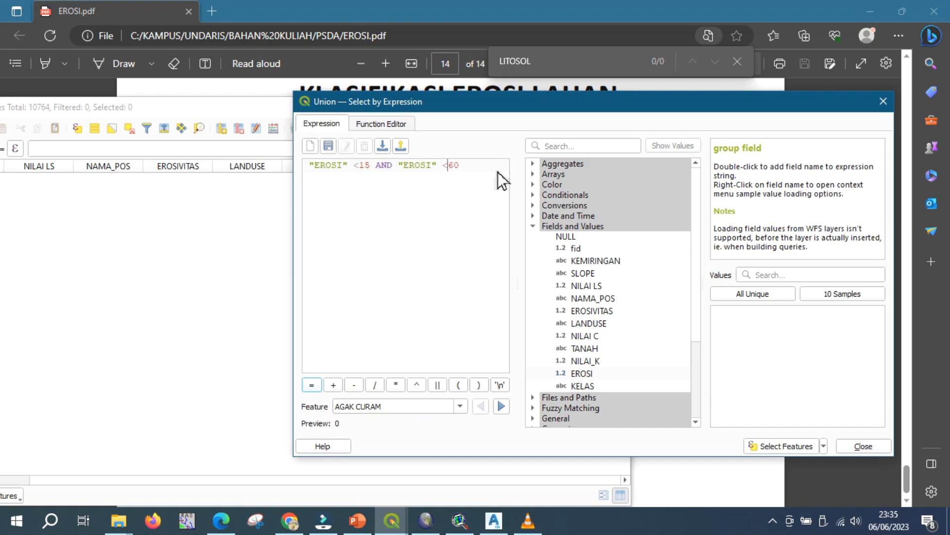
click(365, 166)
key(BackSpace)
text(>)
key(BackSpace)
click(353, 166)
key(BackSpace)
click(791, 444)
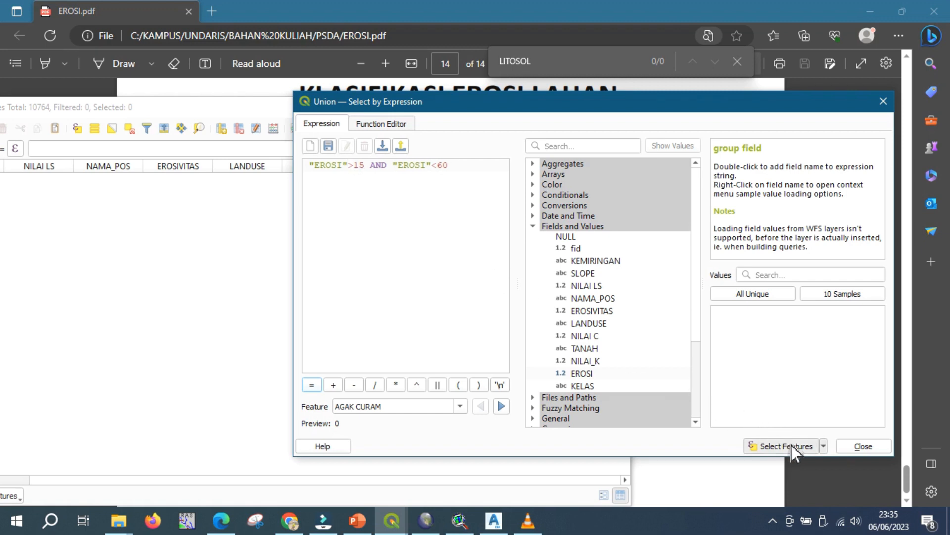
Check the selected features' EROSI values and fill their existing KELAS field with 'RINGAN' using the field calculator.
click(248, 109)
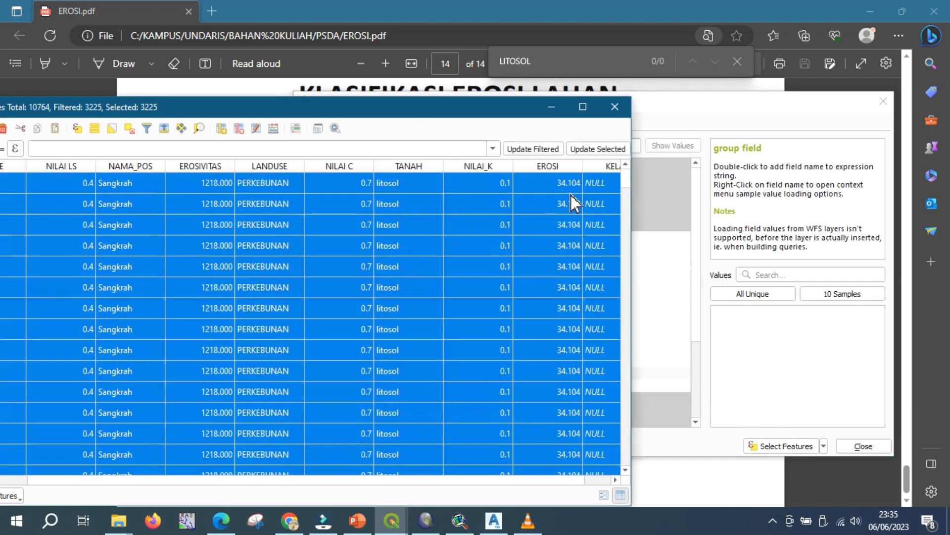
scroll(510, 482, right, 1)
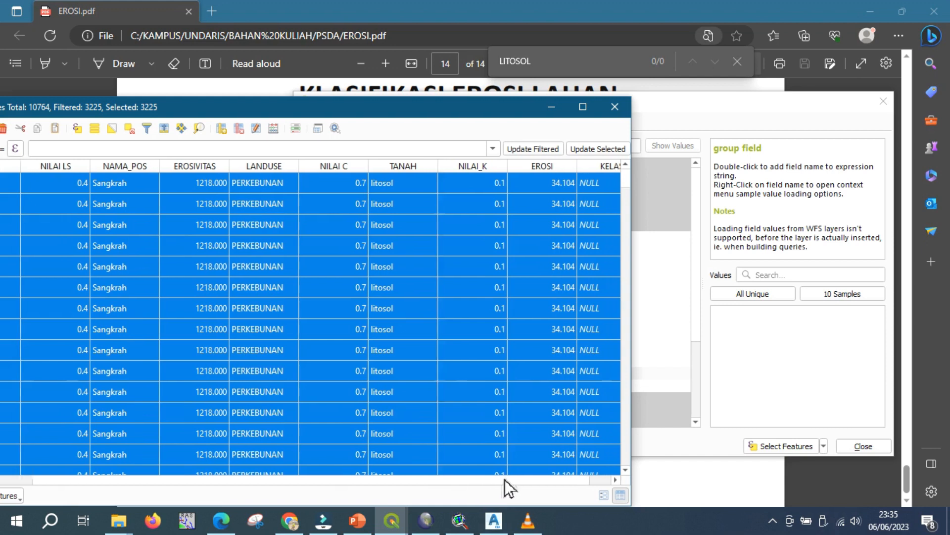
drag(628, 186, 626, 242)
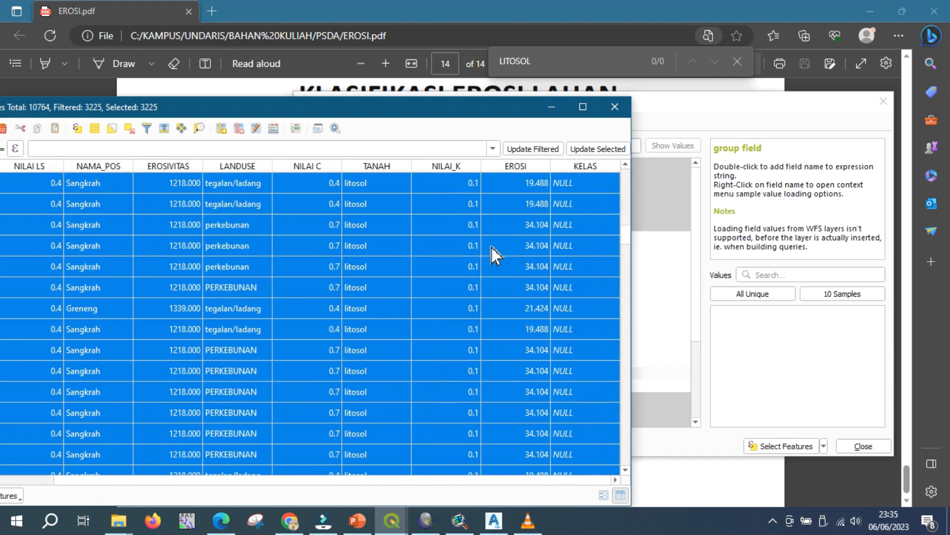
click(274, 129)
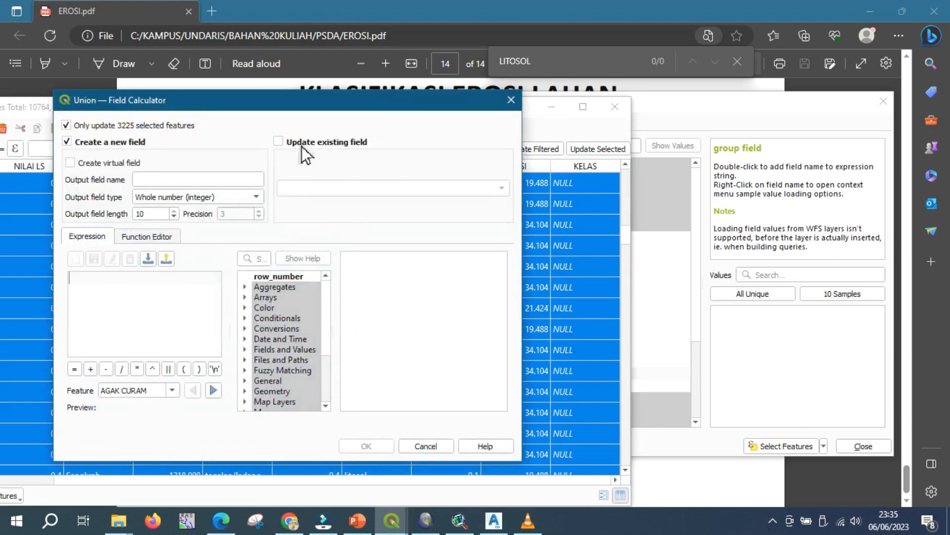
click(280, 142)
click(315, 189)
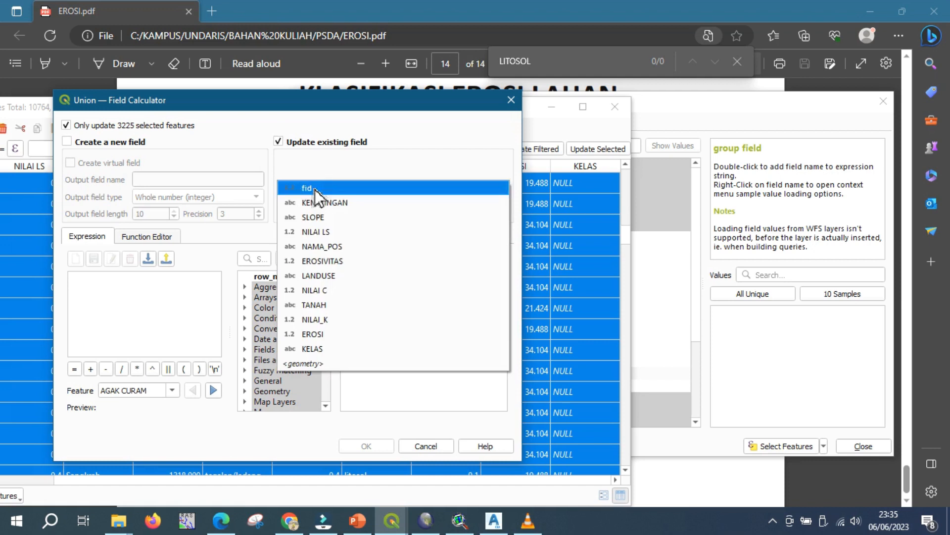
click(334, 349)
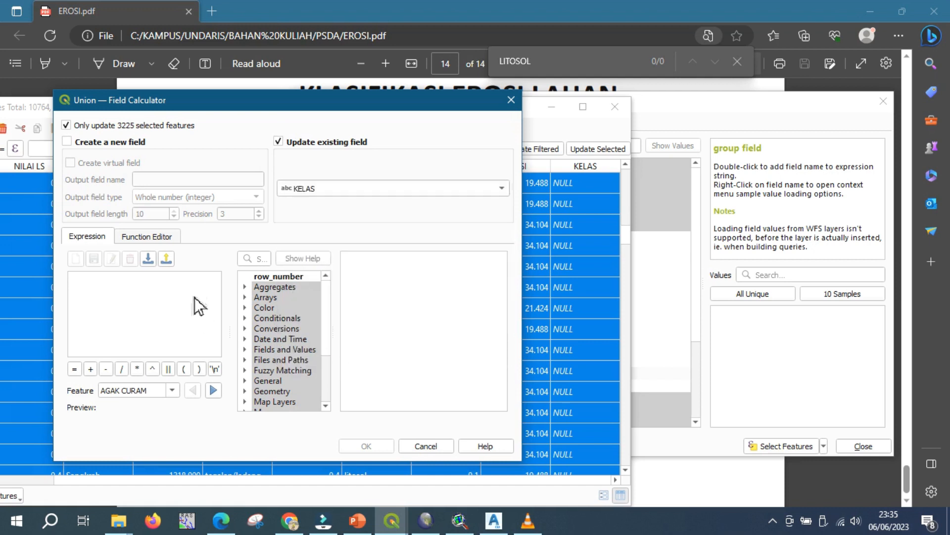
text('TRIN)
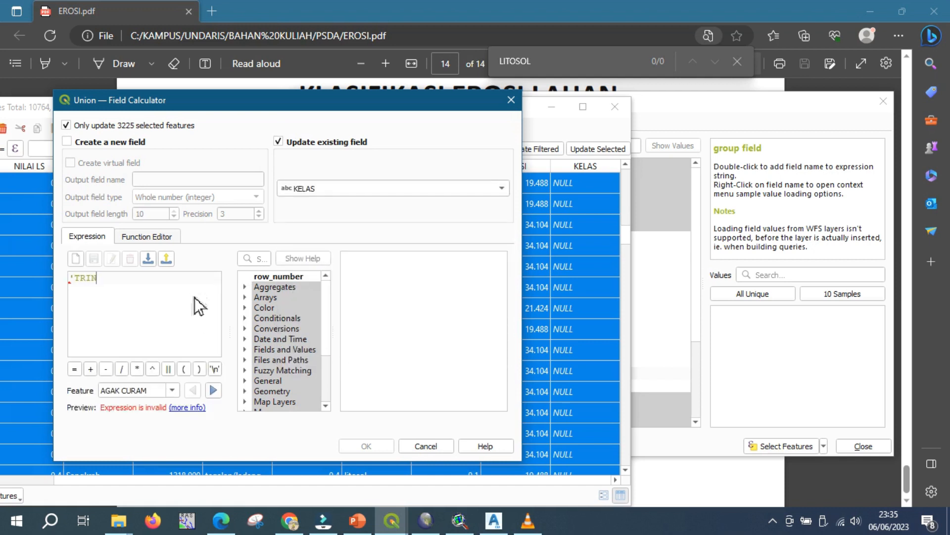
key(BackSpace)
key(BackSpace)
text(RINGAN')
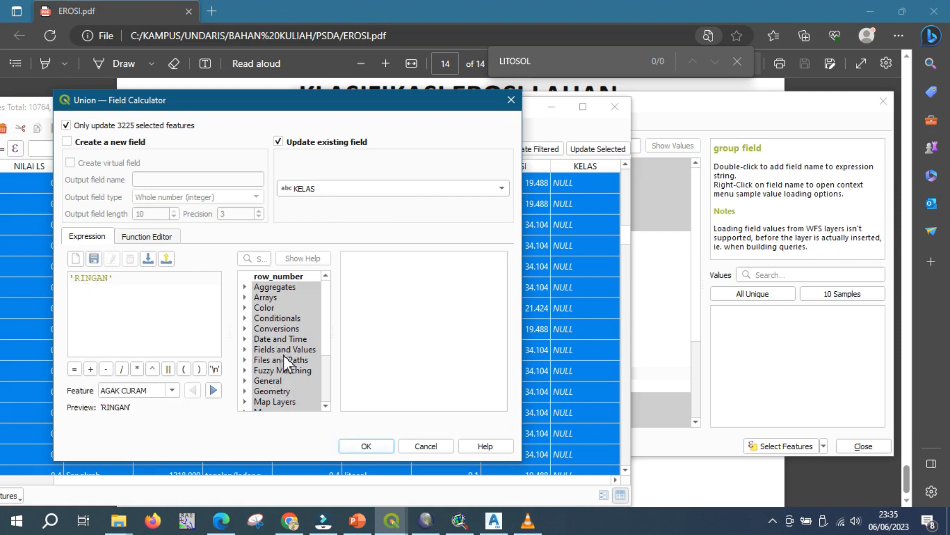
click(380, 446)
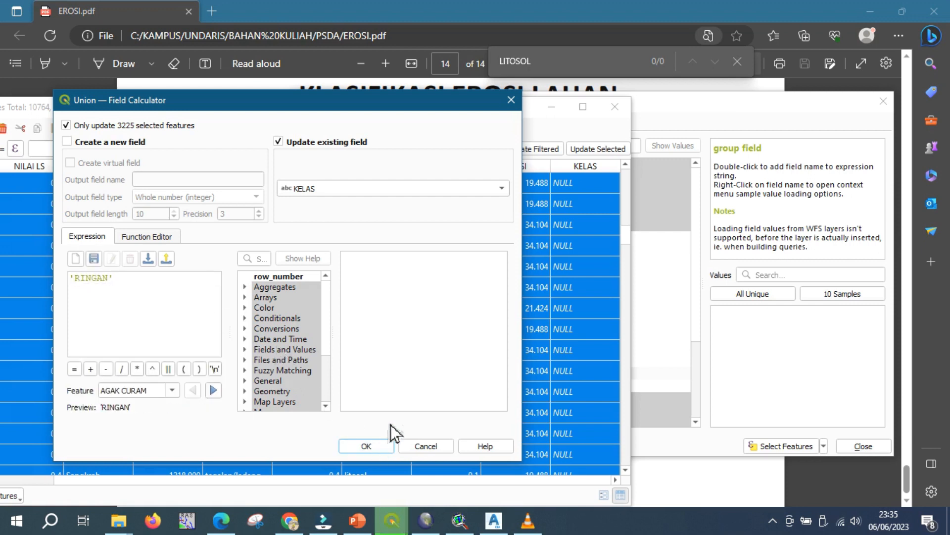
Check the next class range in EROSI.pdf, select the Union features matching "EROSI">60 AND "EROSI"<180, and return to the attribute table.
click(218, 519)
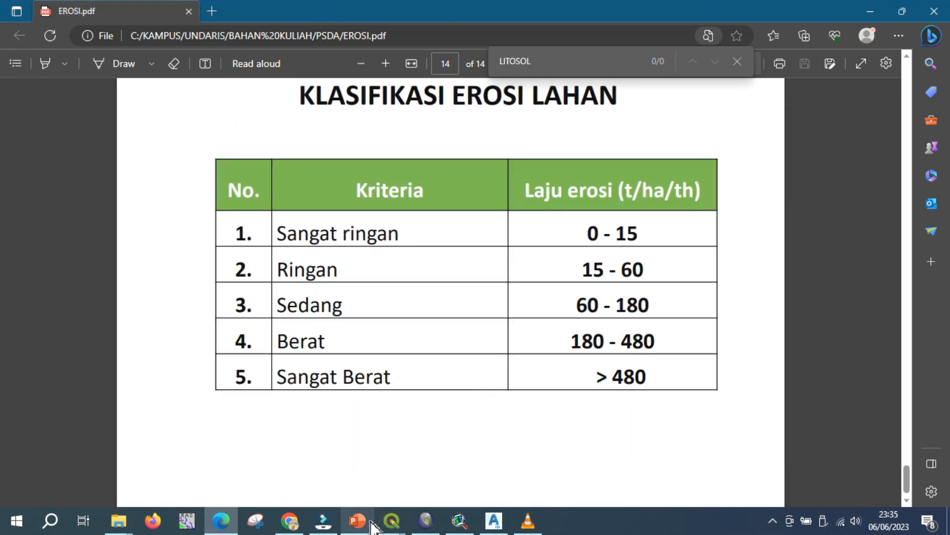
click(392, 519)
click(528, 470)
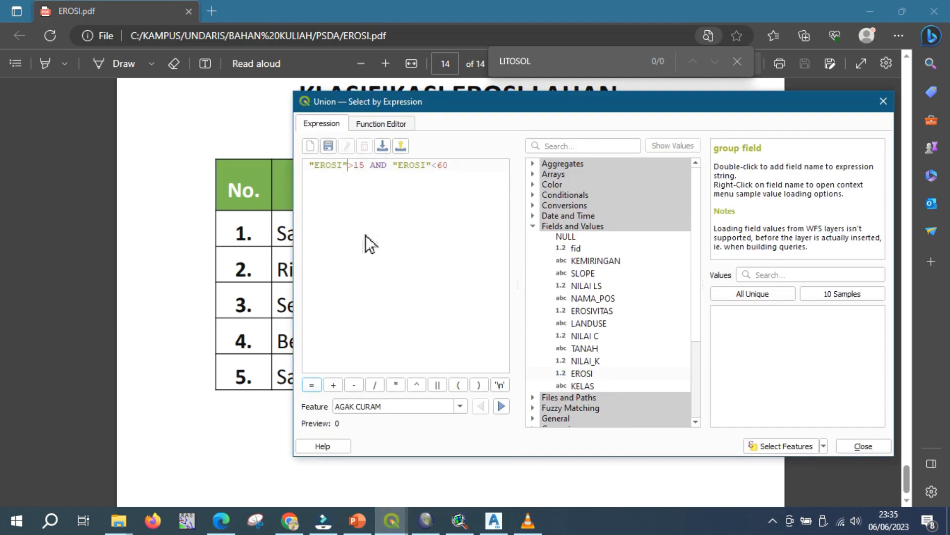
text(60)
double_click(443, 166)
text(180)
click(767, 450)
click(391, 520)
click(388, 492)
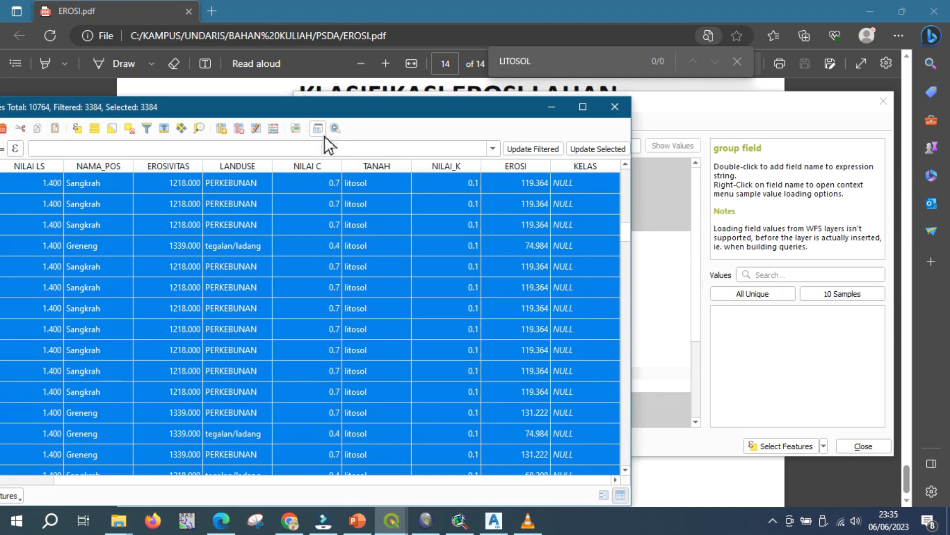
Fill the existing KELAS field of the selected Union features with 'SEDANG' using the field calculator.
click(273, 128)
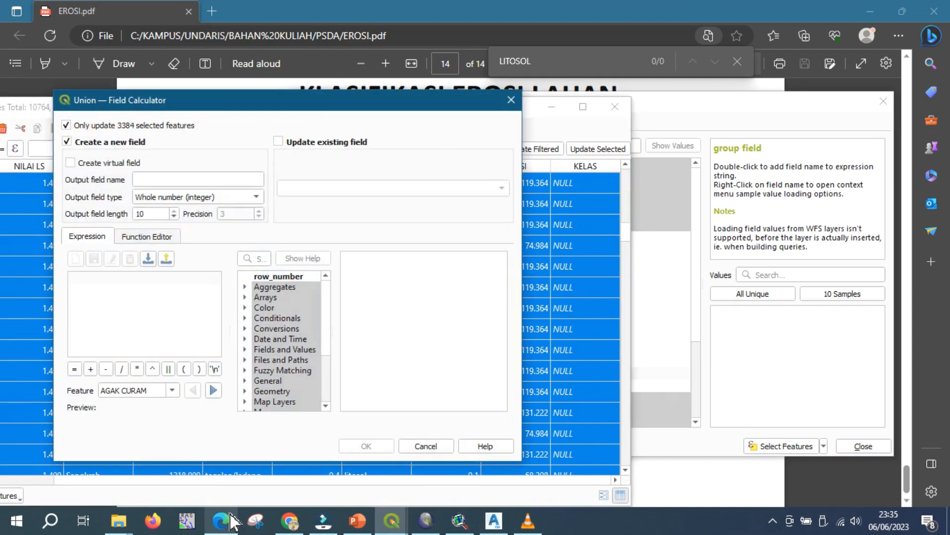
mouse_move(231, 521)
mouse_move(233, 490)
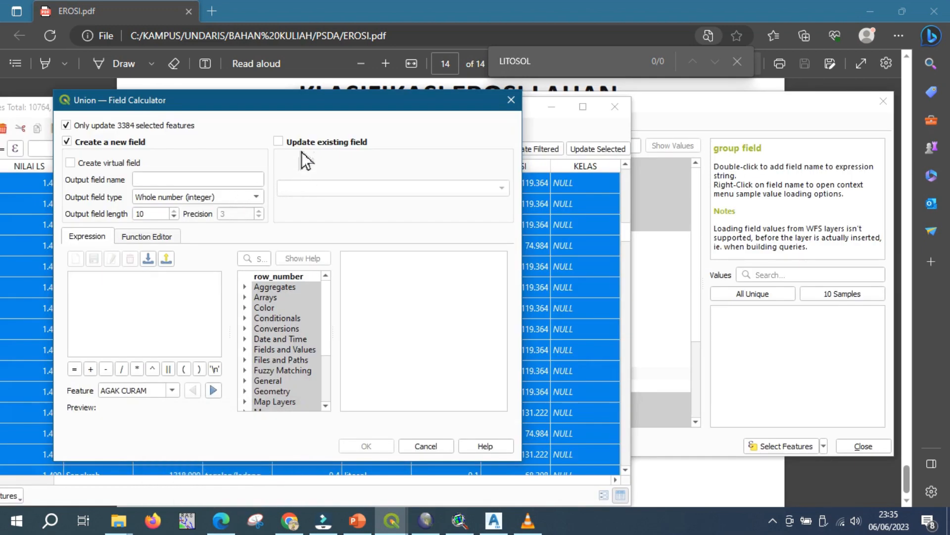
click(303, 144)
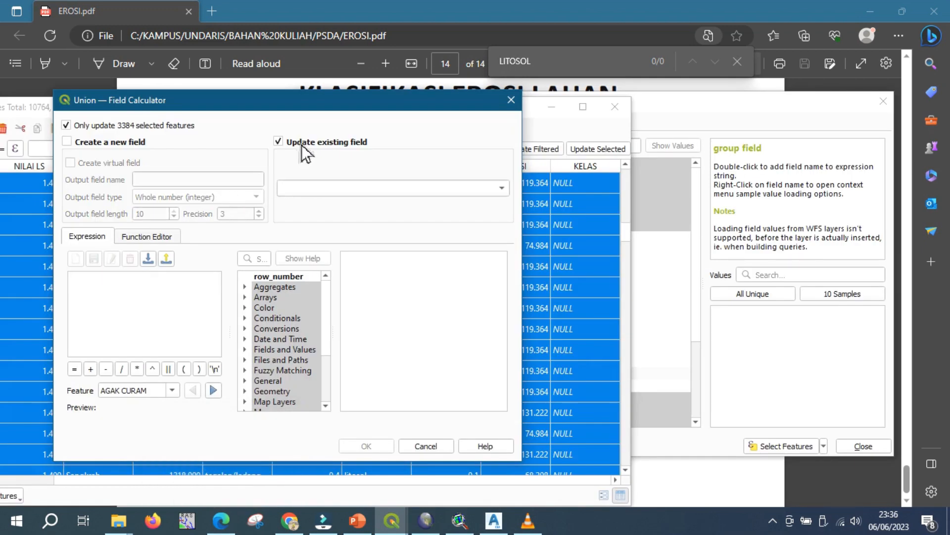
click(317, 190)
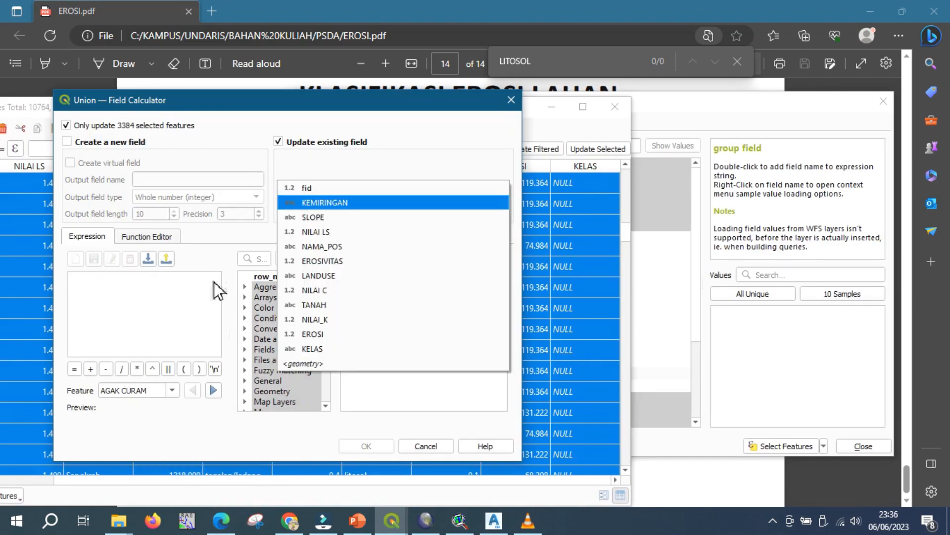
click(313, 352)
click(193, 314)
text(')
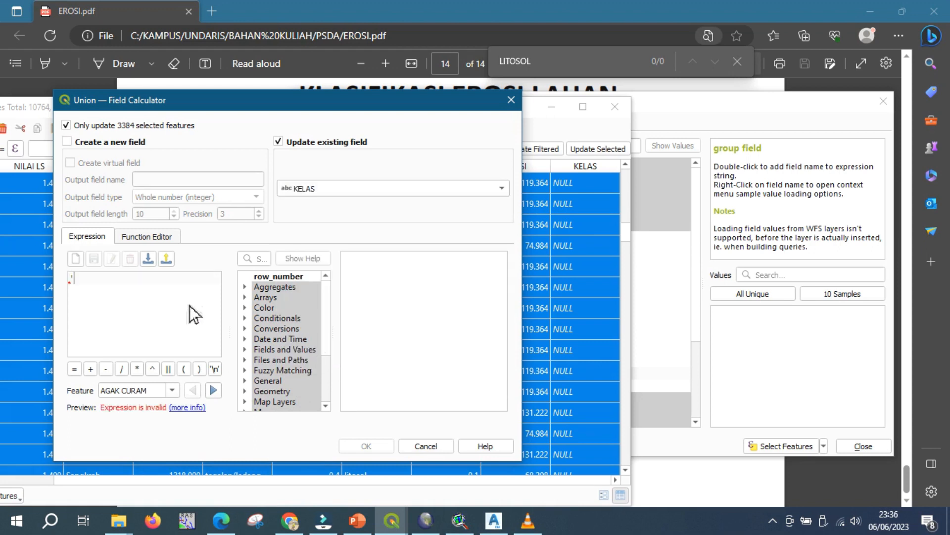
text(SEDANG')
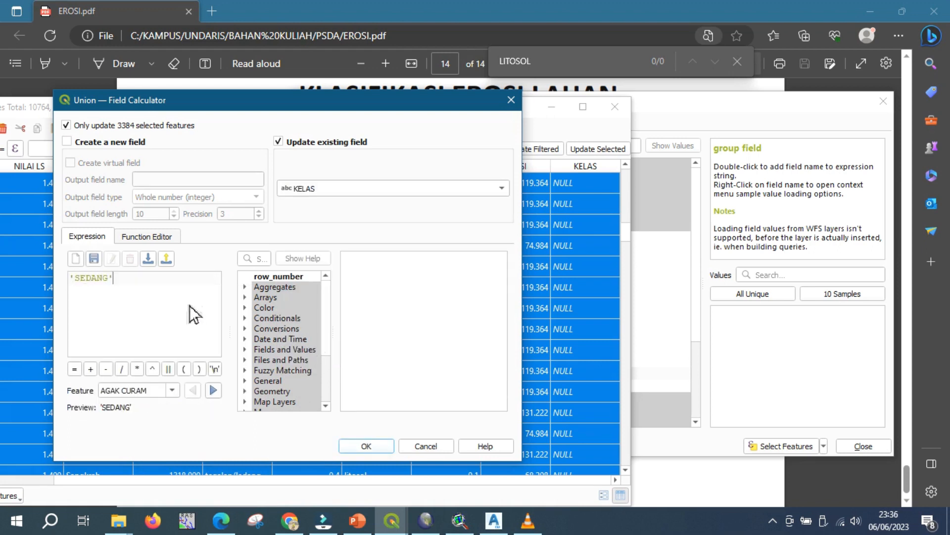
click(369, 447)
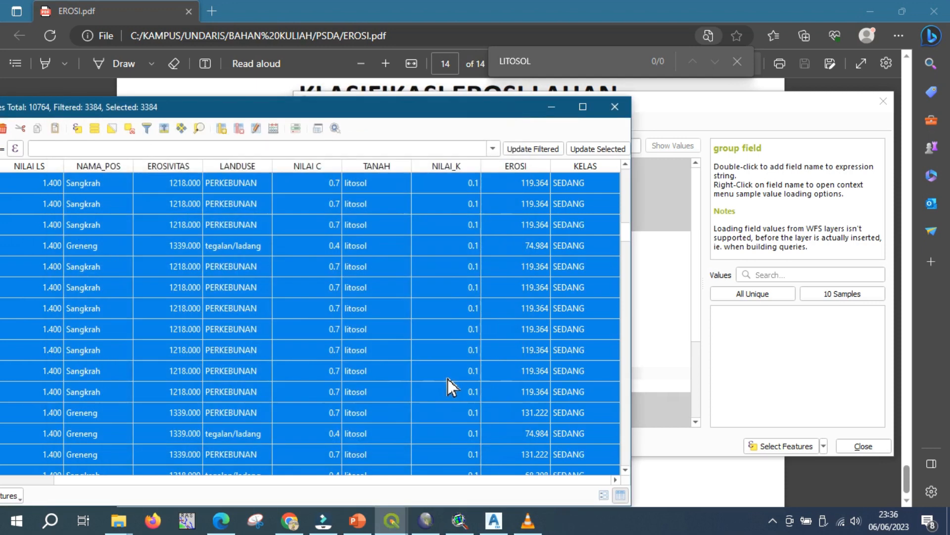
Check the next class range in EROSI.pdf, select the Union features matching "EROSI">180 AND "EROSI"<480, and return to the attribute table.
click(229, 517)
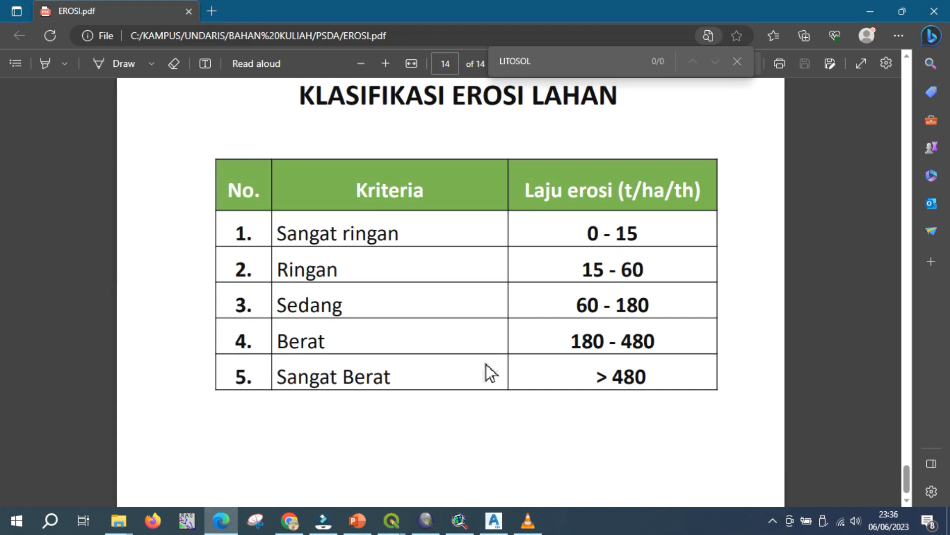
mouse_move(236, 529)
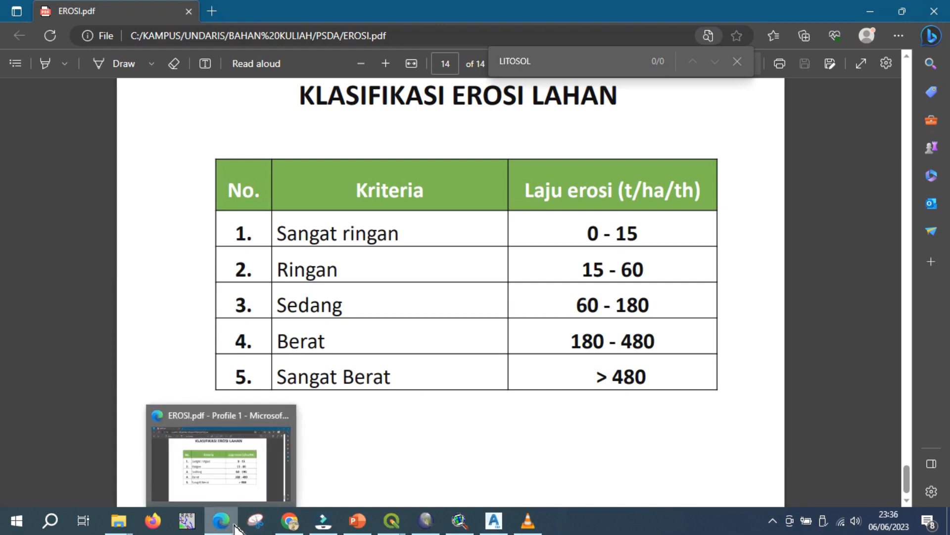
click(220, 522)
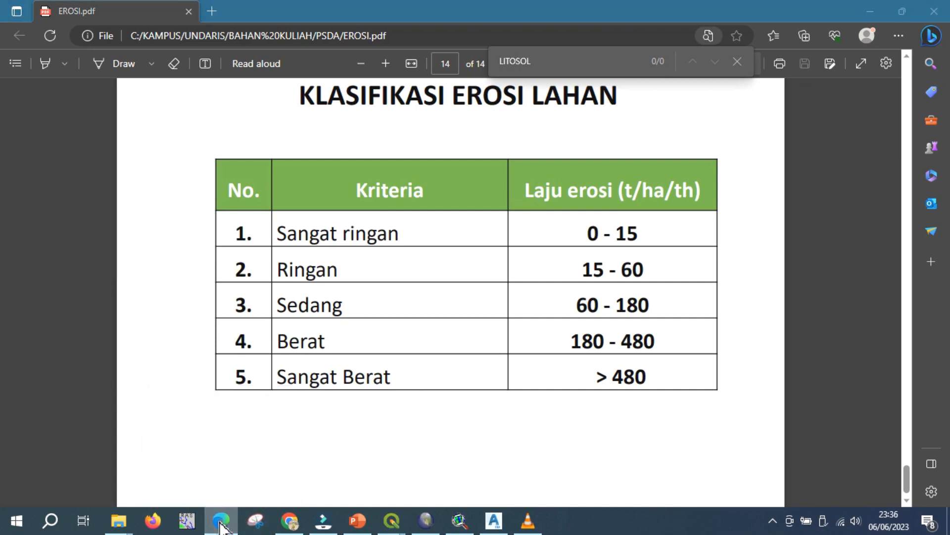
click(663, 206)
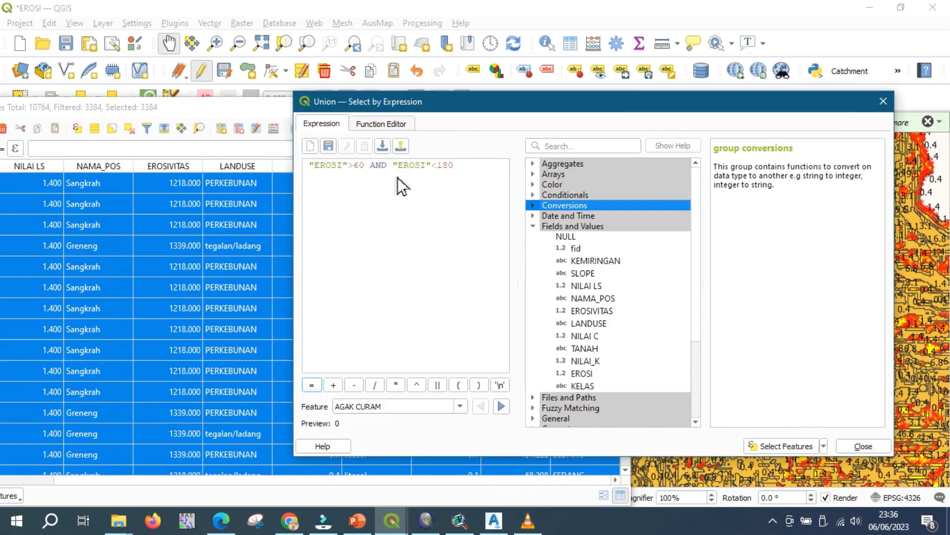
drag(359, 166, 362, 167)
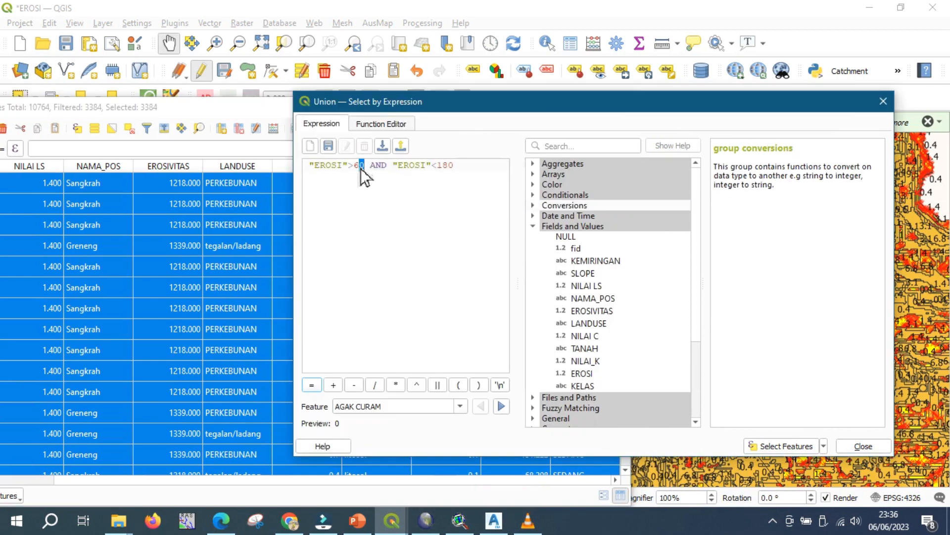
text(180)
click(449, 168)
text(4)
click(792, 448)
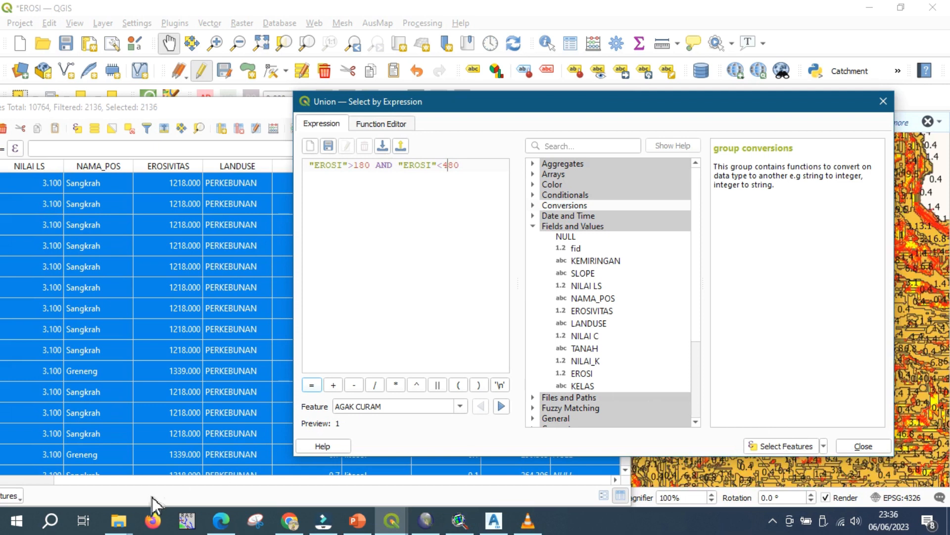
click(212, 109)
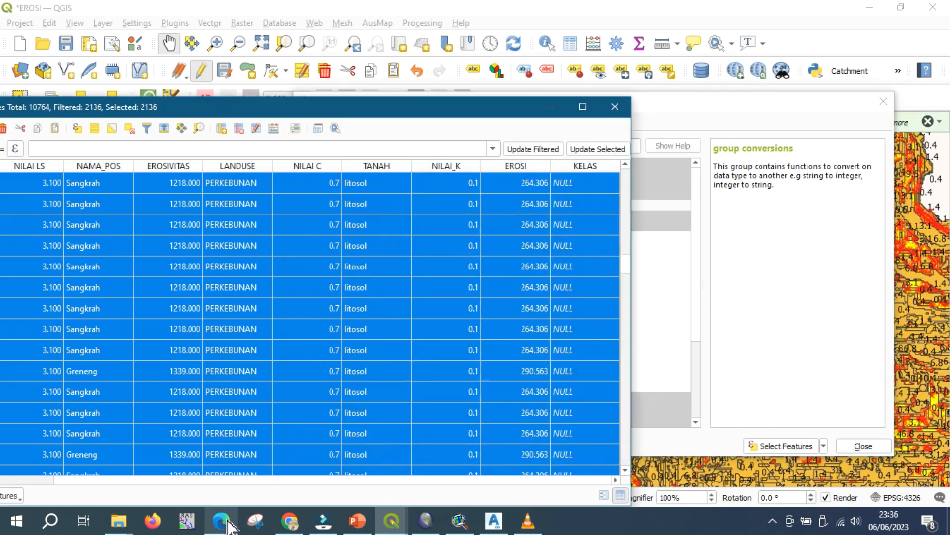
Fill the existing KELAS field of the selected Union features with 'BERAT' using the field calculator.
mouse_move(225, 523)
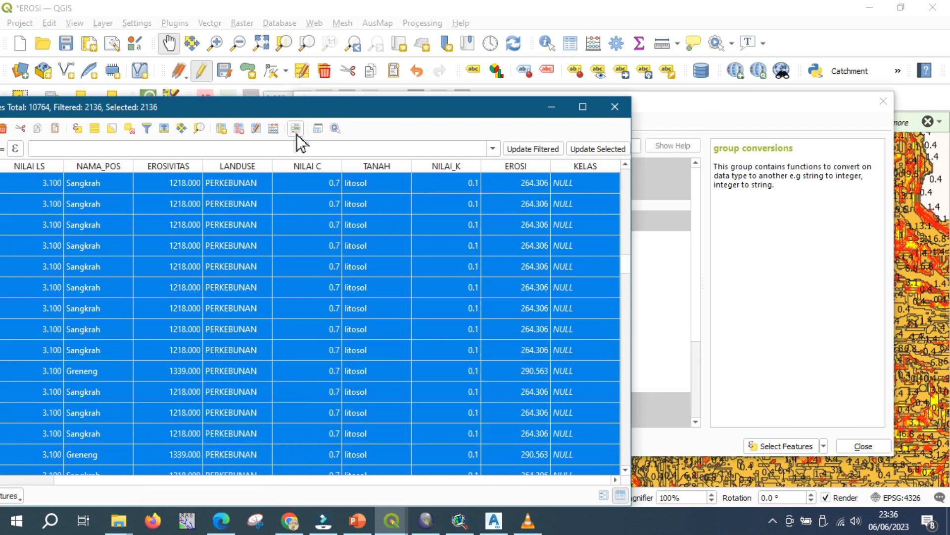
click(274, 129)
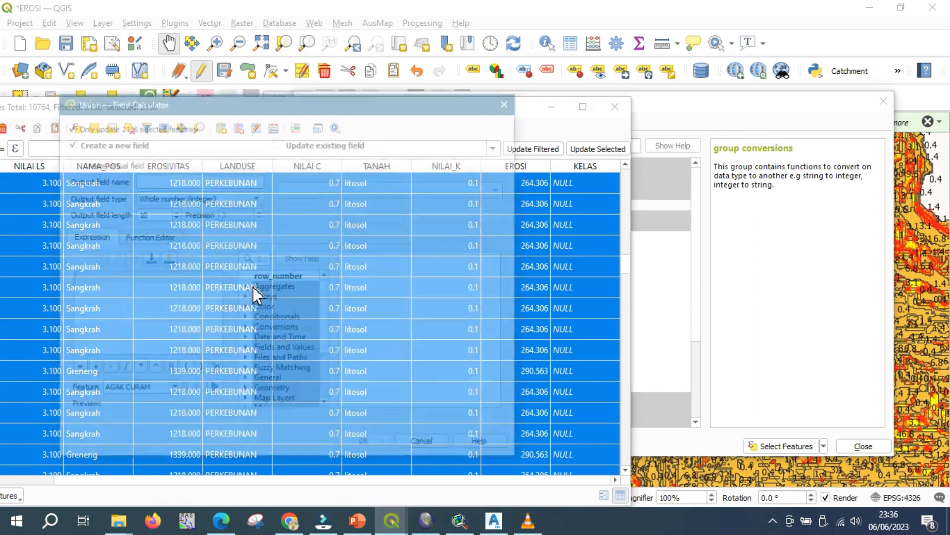
click(304, 145)
click(305, 191)
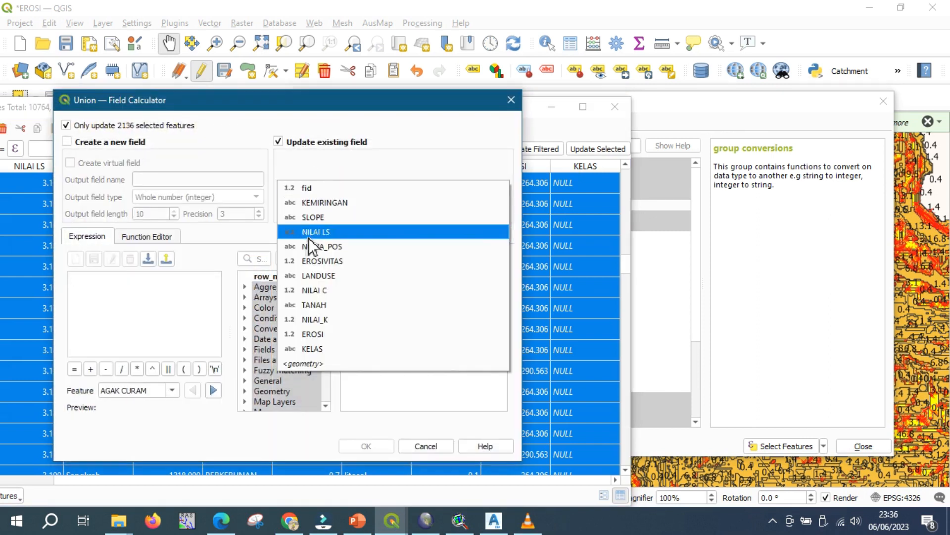
click(327, 349)
click(120, 311)
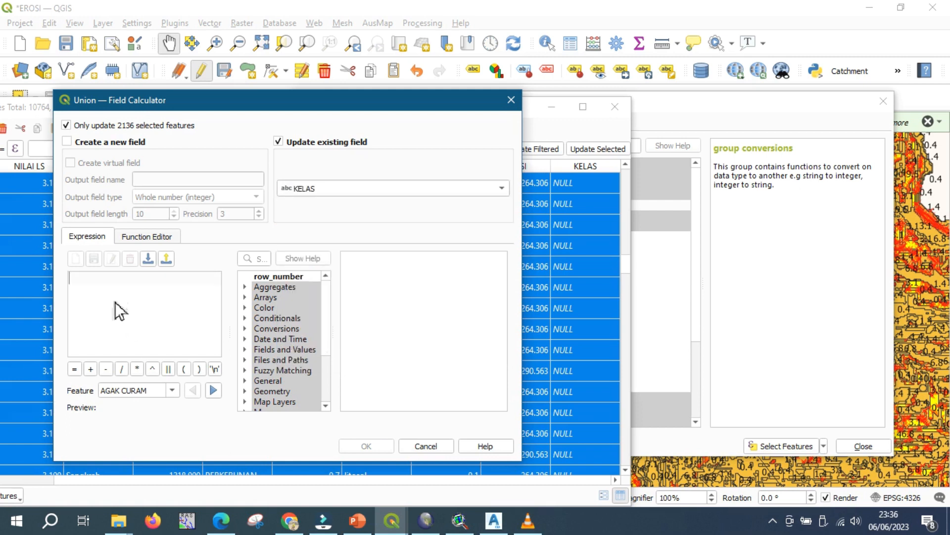
text('BERAT)
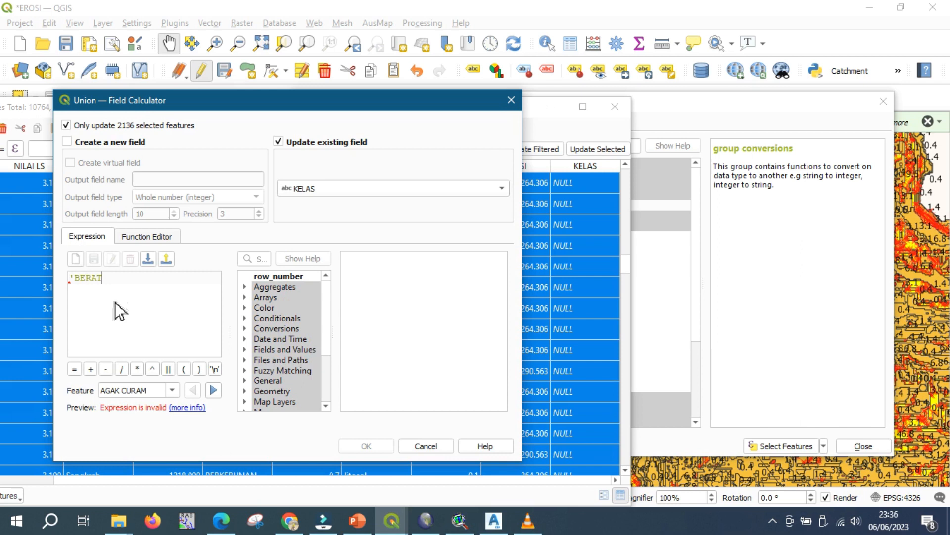
text(')
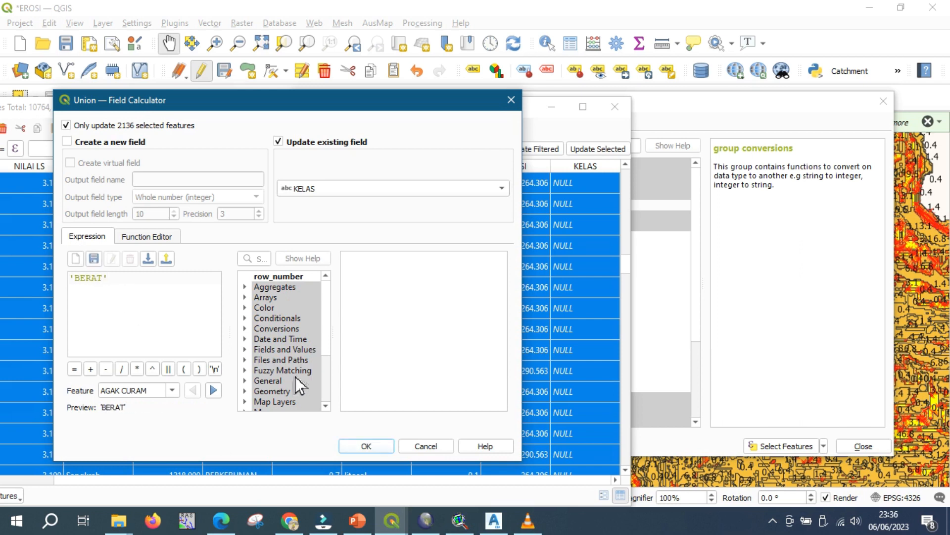
click(361, 449)
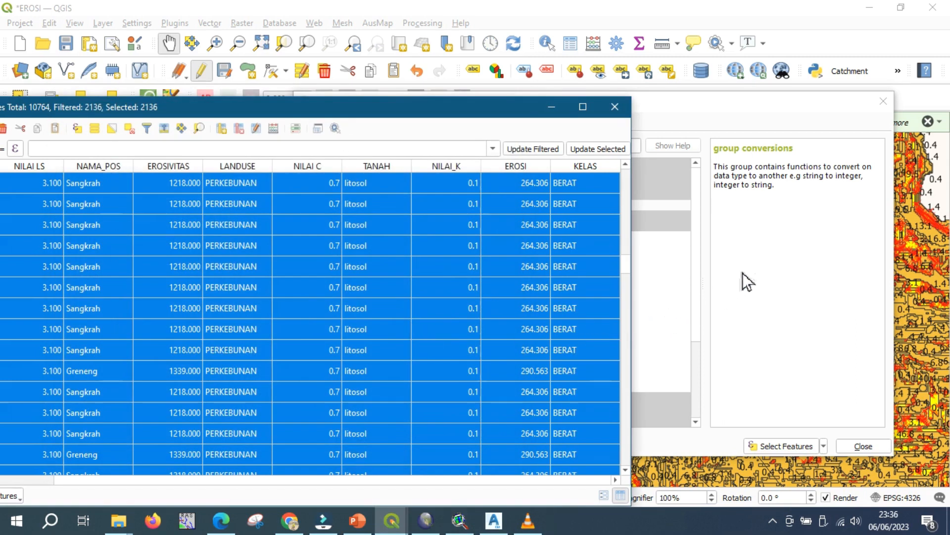
Reduce the selection expression to "EROSI">480, select the matching Union features, and return to the attribute table.
click(748, 281)
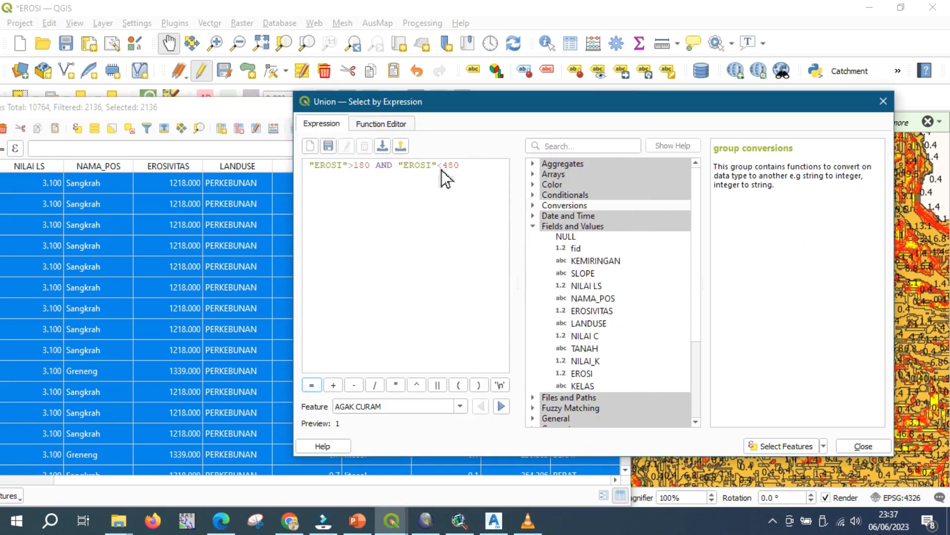
drag(445, 168, 442, 169)
text(>)
drag(400, 167, 284, 168)
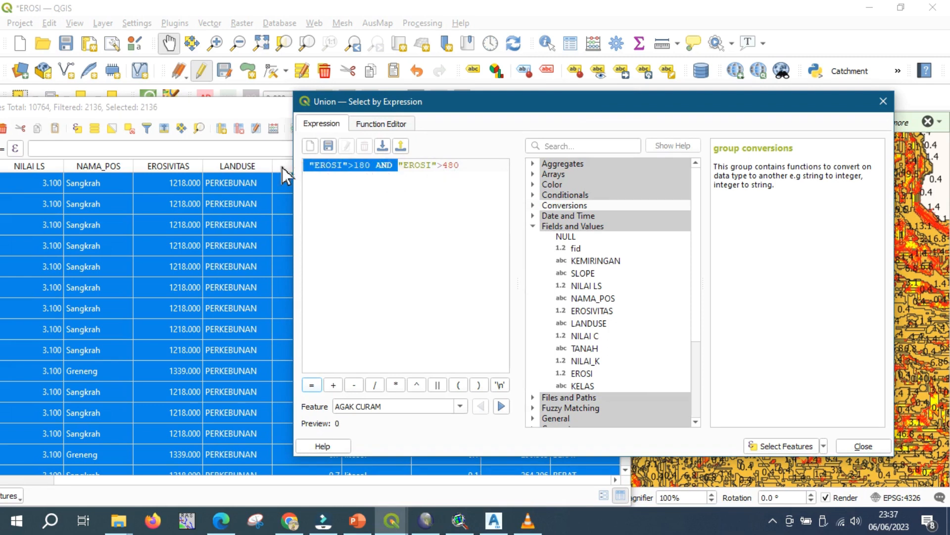
key(BackSpace)
click(779, 444)
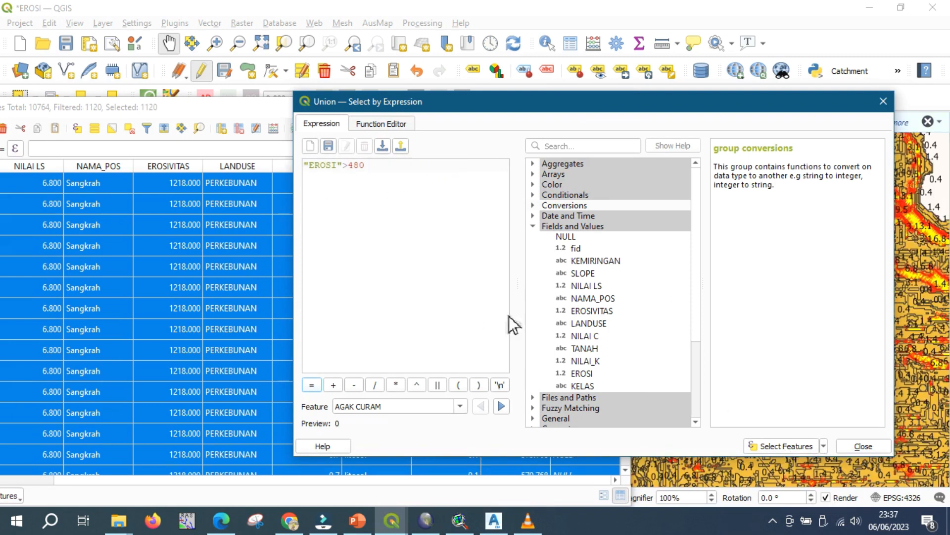
click(228, 111)
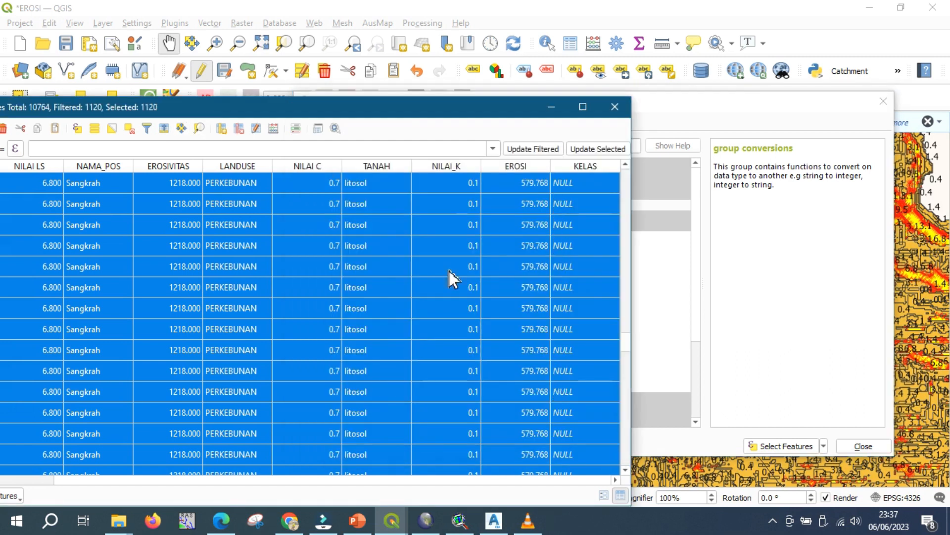
Fill the existing KELAS field of the selected Union features with 'SANGAT BERAT' using the field calculator.
click(274, 128)
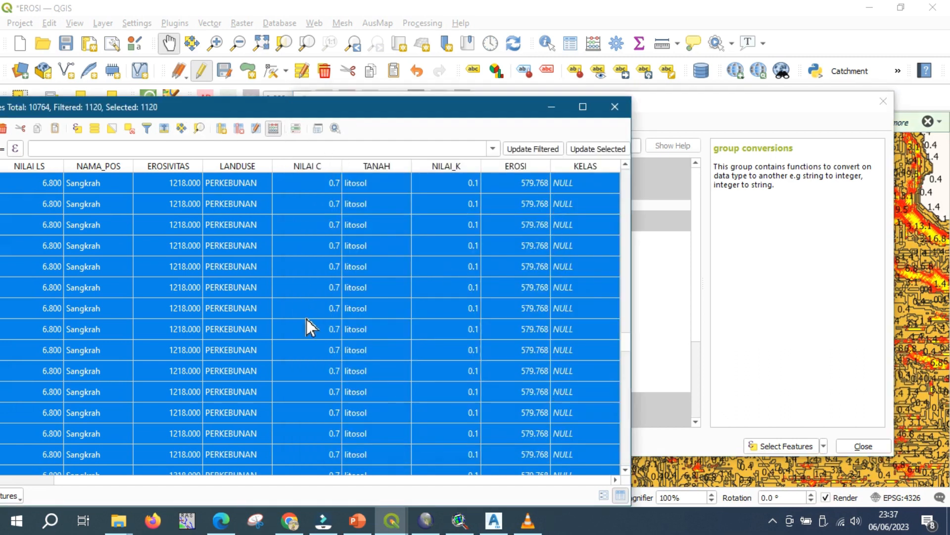
click(321, 144)
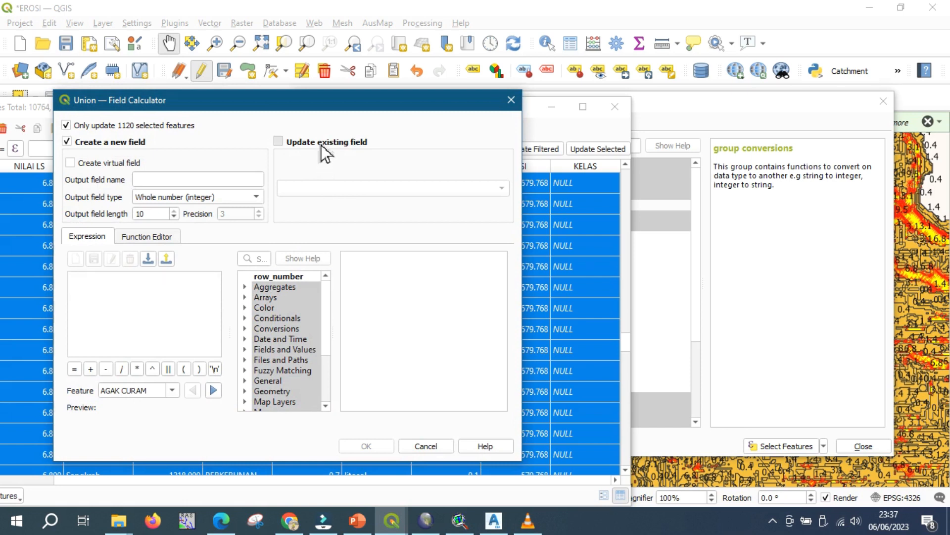
click(323, 181)
click(323, 348)
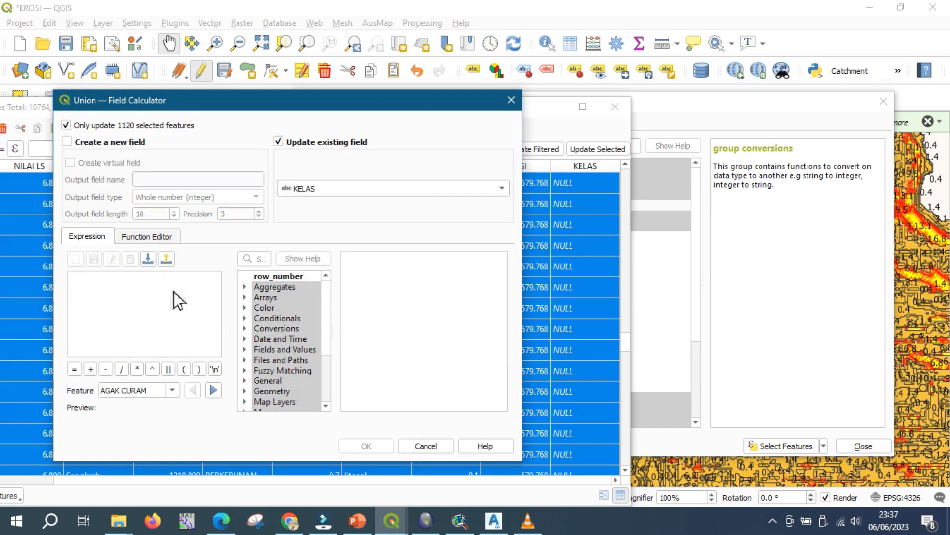
text('SAN)
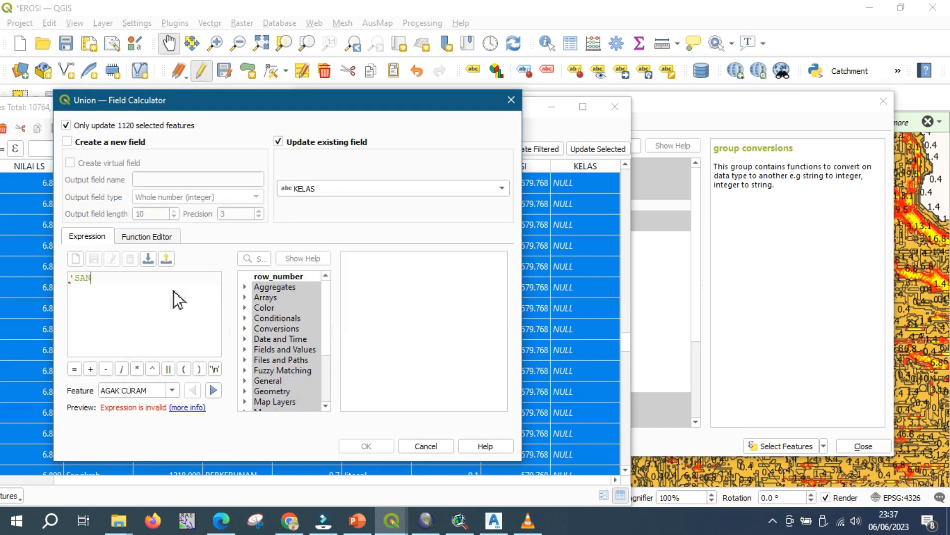
text(GAT BERAT')
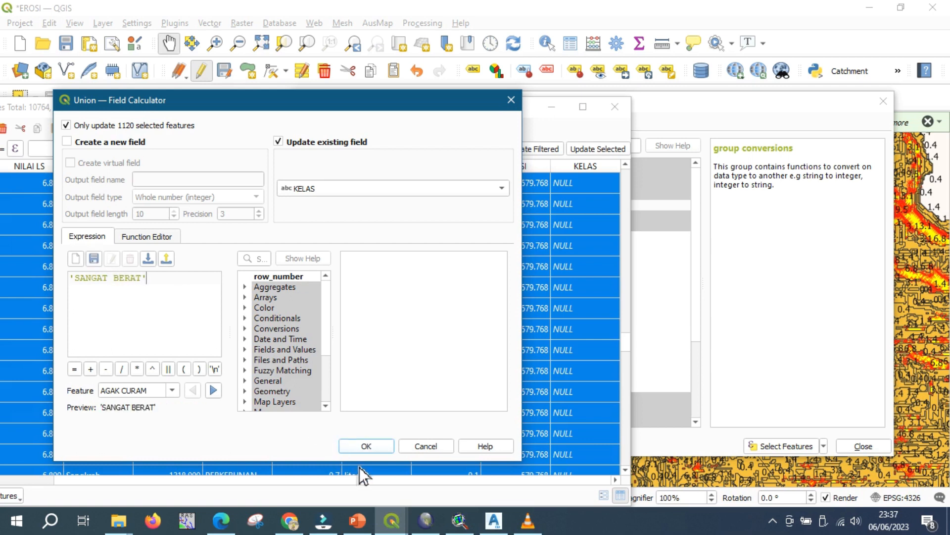
click(369, 448)
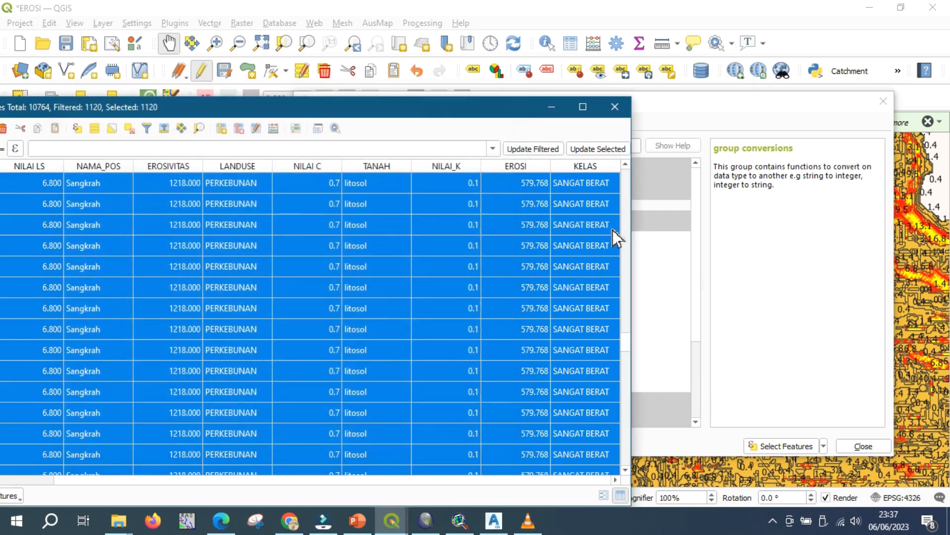
End editing of the Union layer with its edits saved, and close the attribute table and the expression selection dialog.
drag(629, 346, 622, 173)
drag(263, 109, 388, 90)
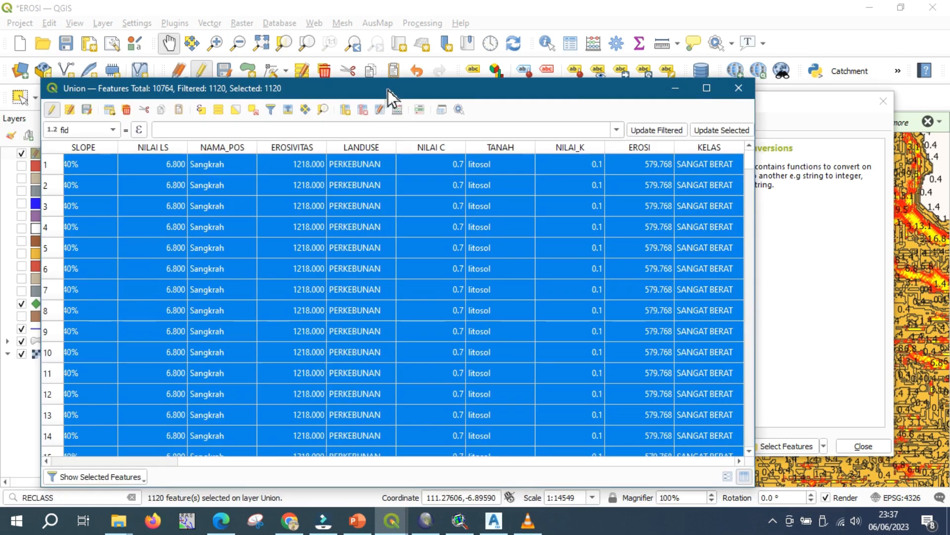
click(57, 113)
click(433, 269)
click(739, 89)
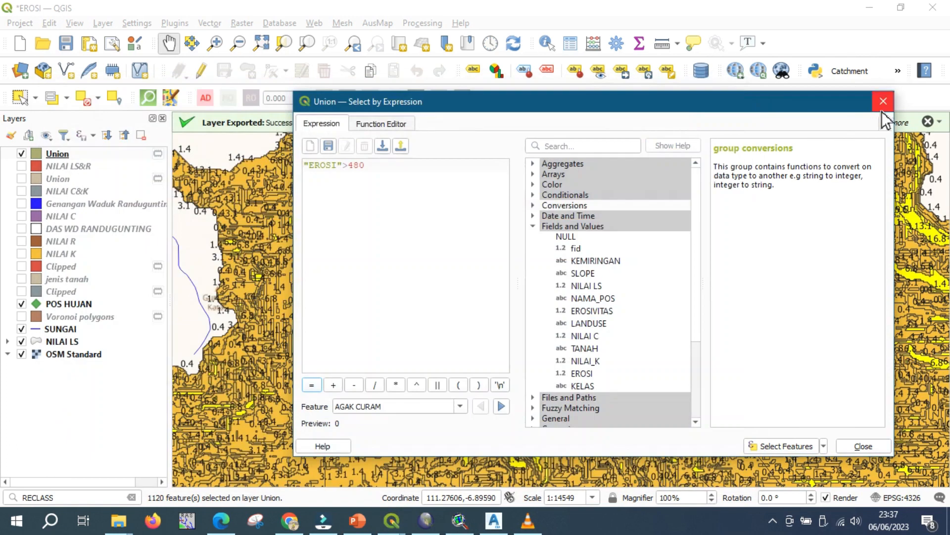
click(883, 101)
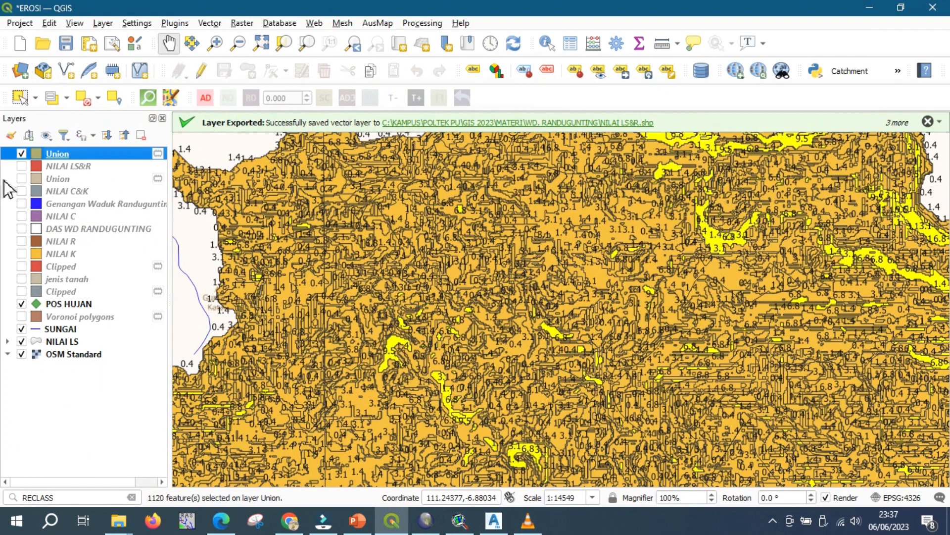
Clear the feature selection of the Union layer from its attribute table and close the table.
right_click(66, 155)
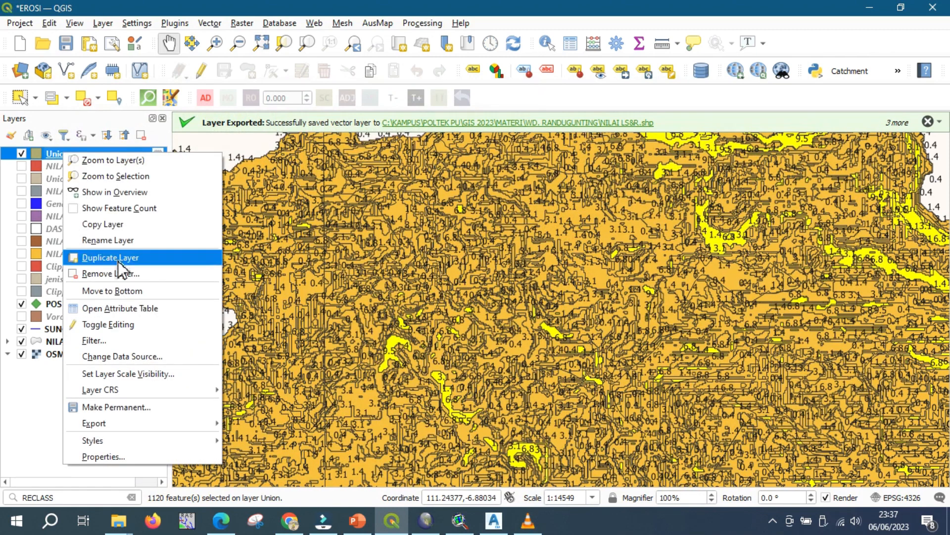
click(126, 316)
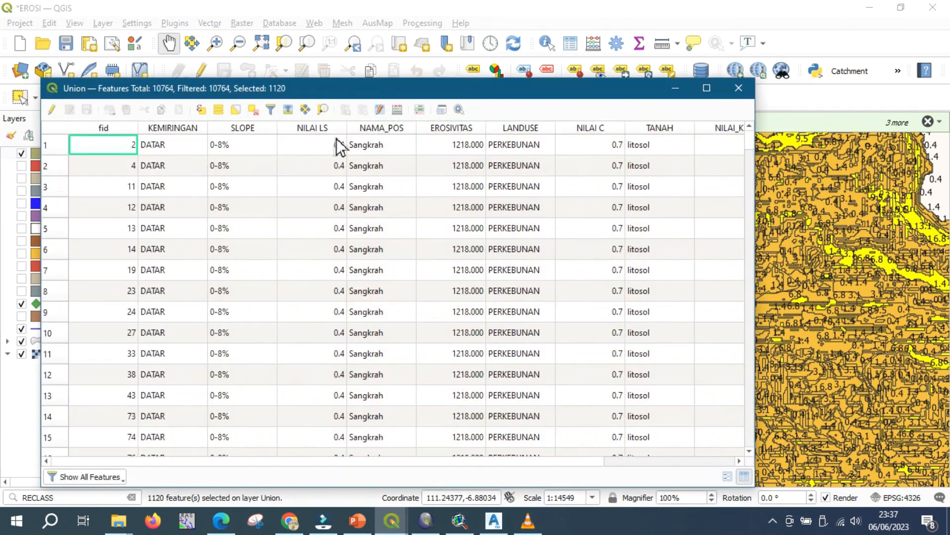
click(257, 114)
click(739, 88)
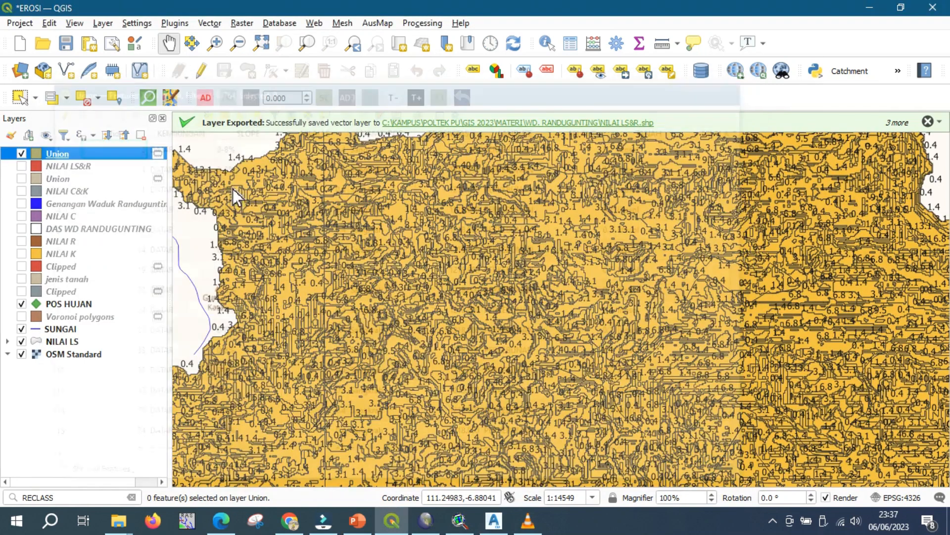
Export the Union layer as an ESRI Shapefile named EROSI in the WD. RANDUGUNTING folder, adding the saved file to the map.
scroll(477, 230, down, 1)
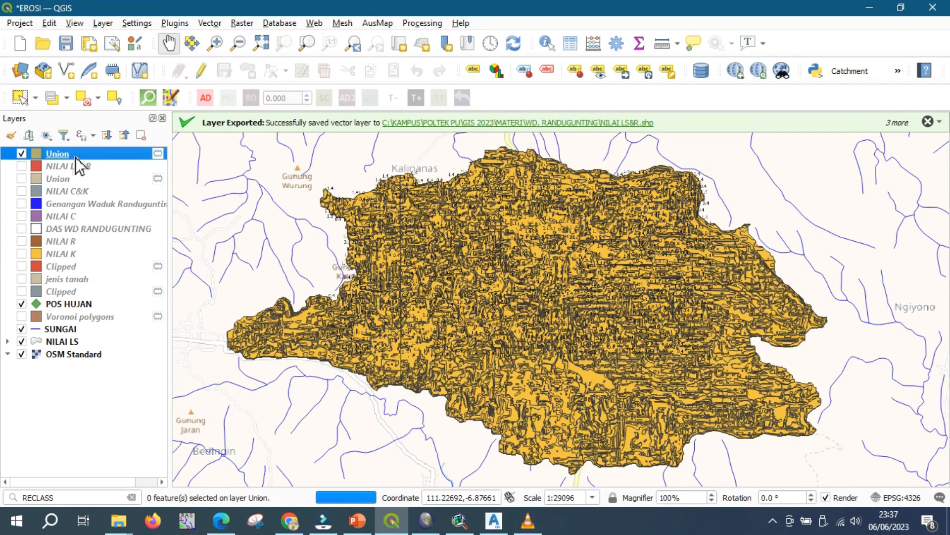
right_click(74, 156)
mouse_move(171, 427)
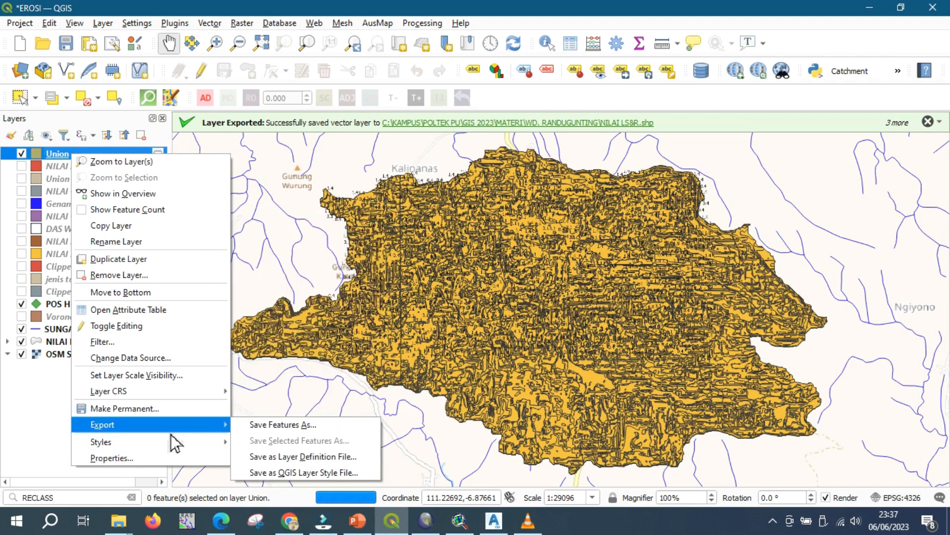
click(262, 424)
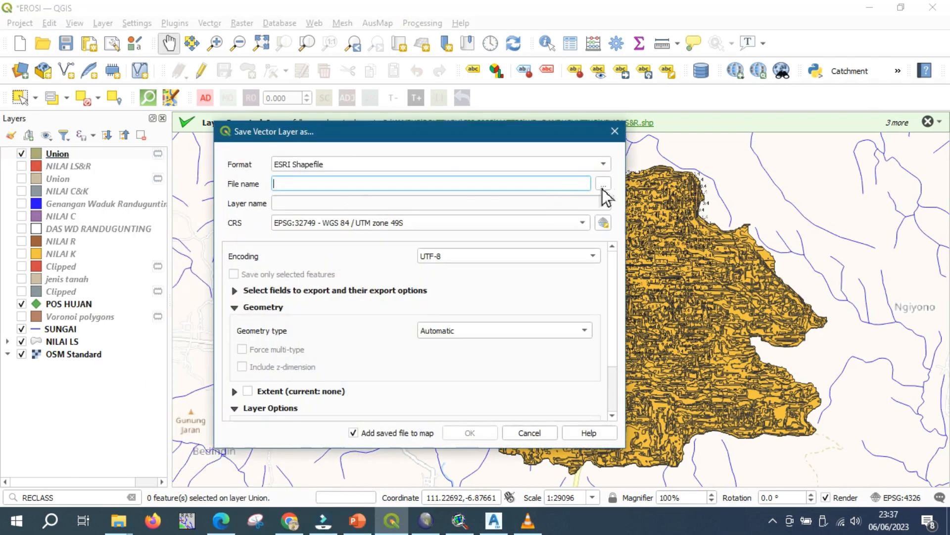
click(604, 183)
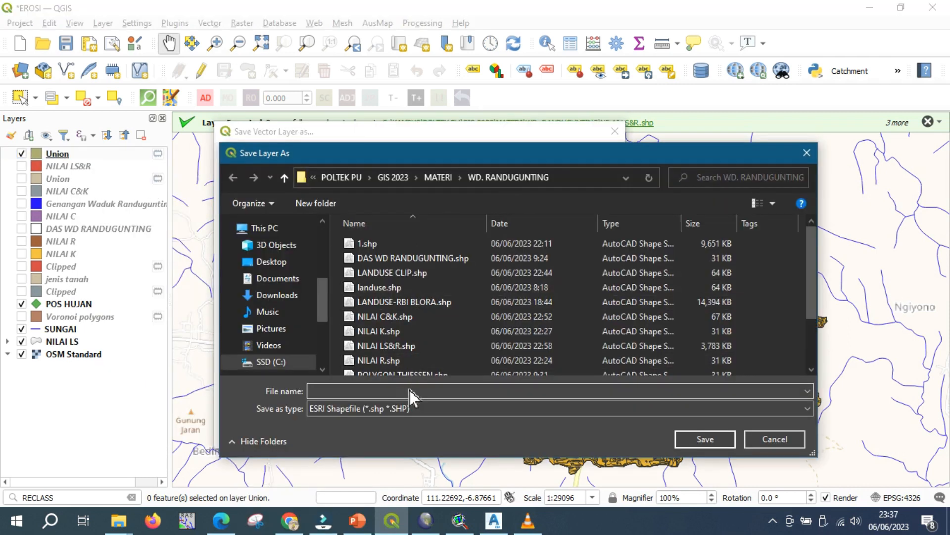
text(E)
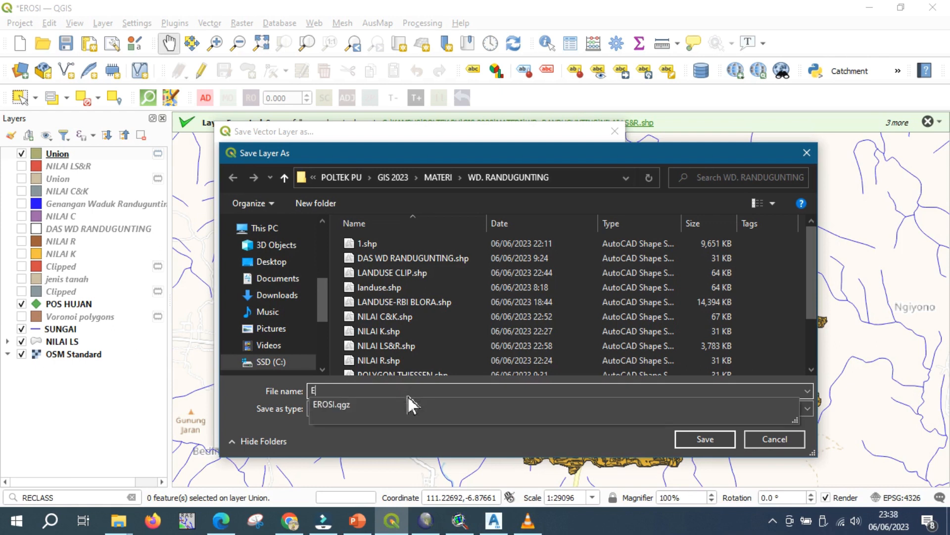
text(ROSI)
click(368, 438)
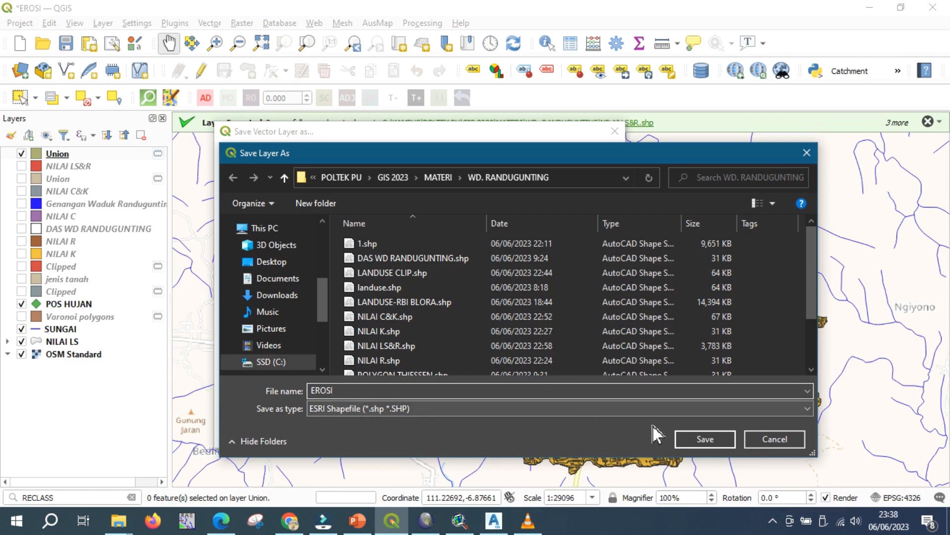
click(694, 438)
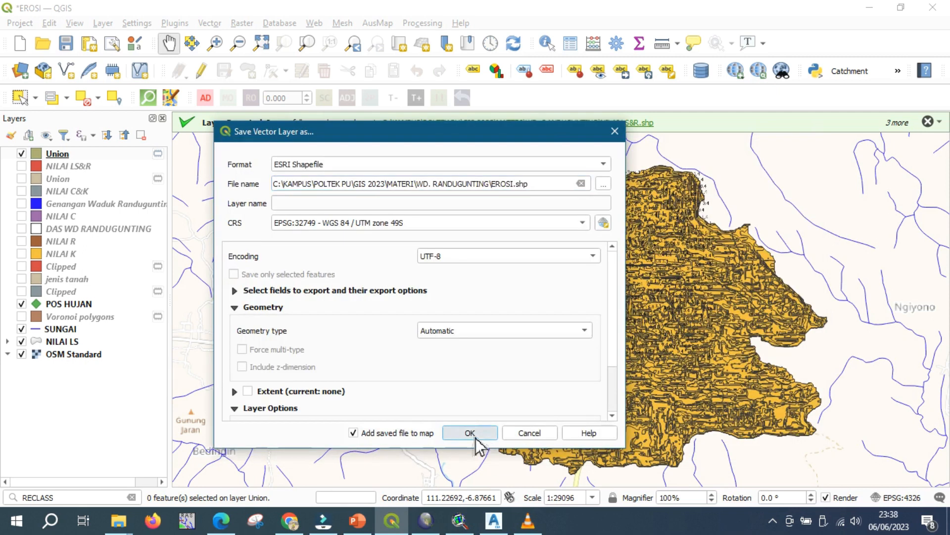
click(471, 433)
Set the EROSI layer's symbology to Categorized with the KELAS field as its value.
right_click(50, 159)
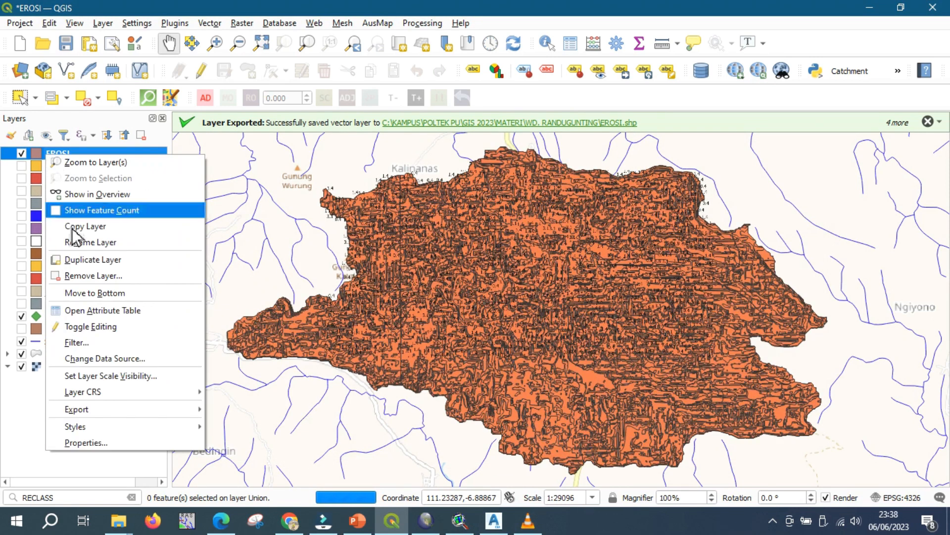
click(93, 441)
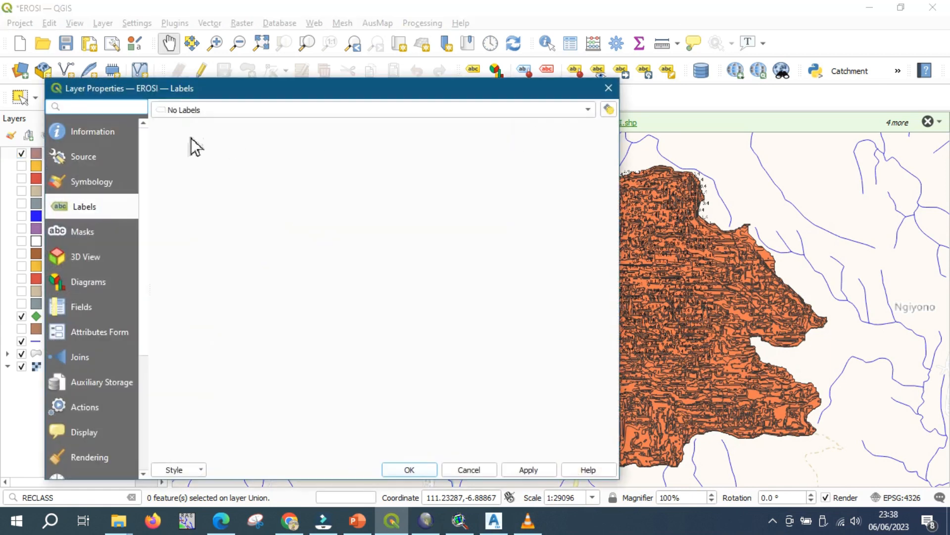
click(102, 184)
click(209, 114)
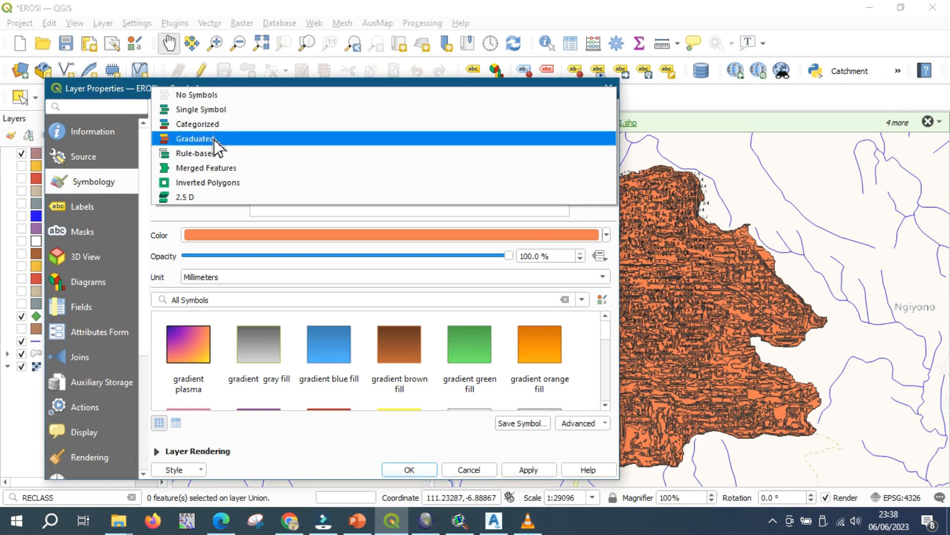
click(217, 129)
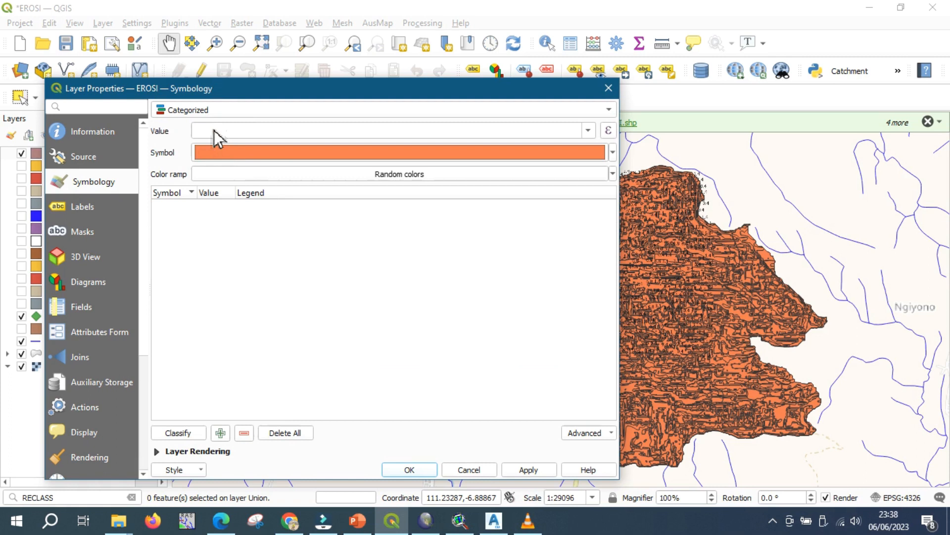
click(588, 130)
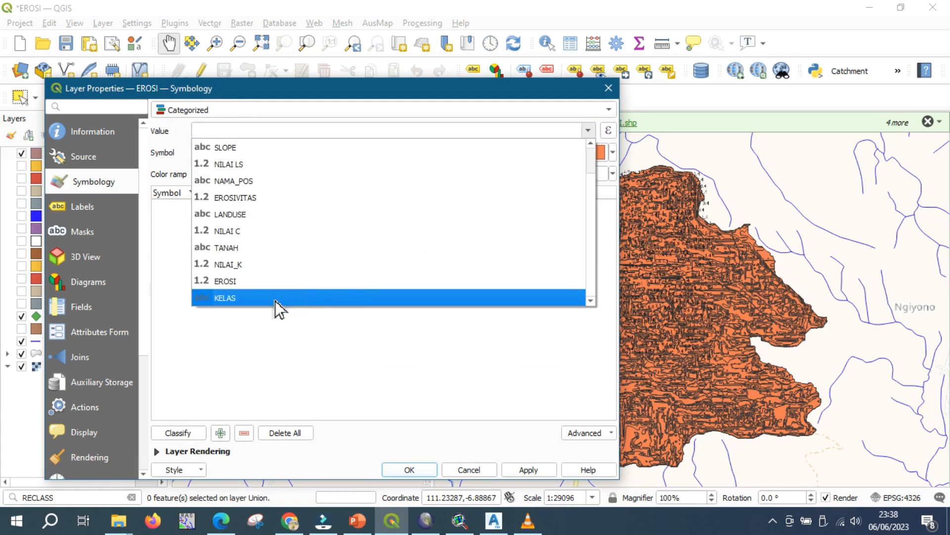
click(275, 299)
Choose the Reds color ramp for the EROSI layer and classify its KELAS categories.
click(614, 174)
click(557, 188)
click(613, 174)
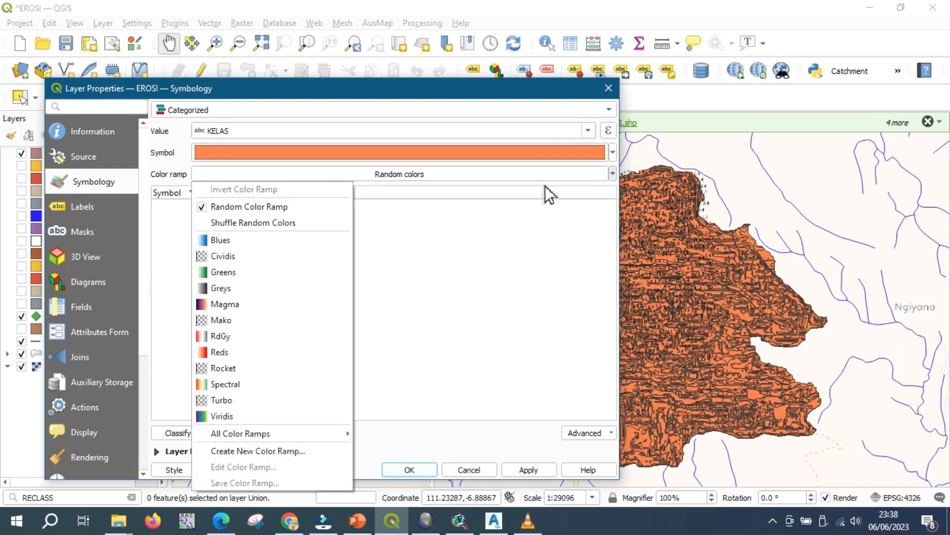
click(246, 352)
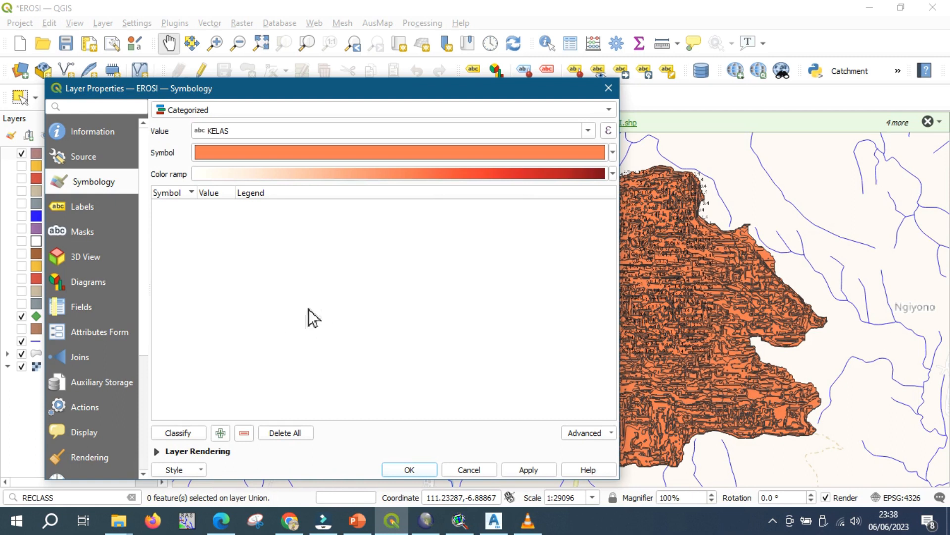
click(178, 432)
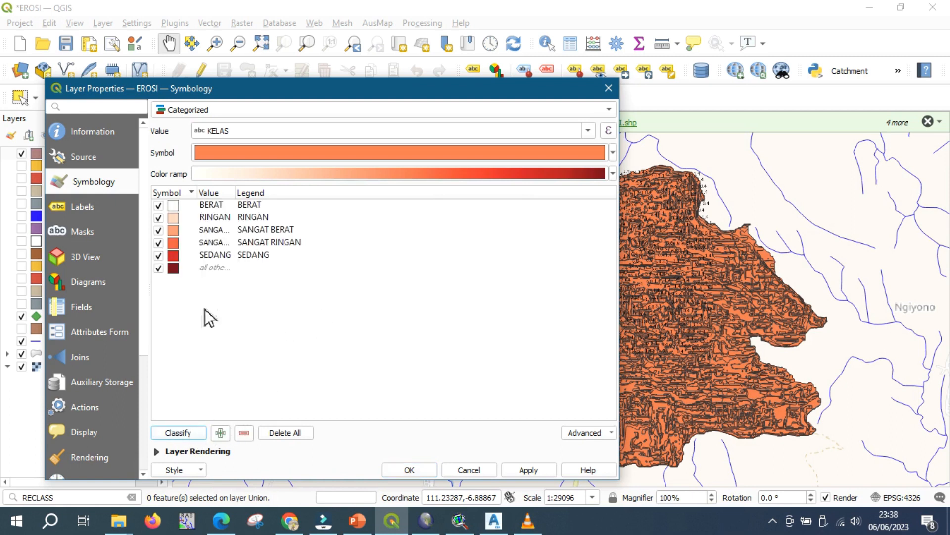
Switch off the category for all other values and sort the category list by value in descending order.
click(159, 268)
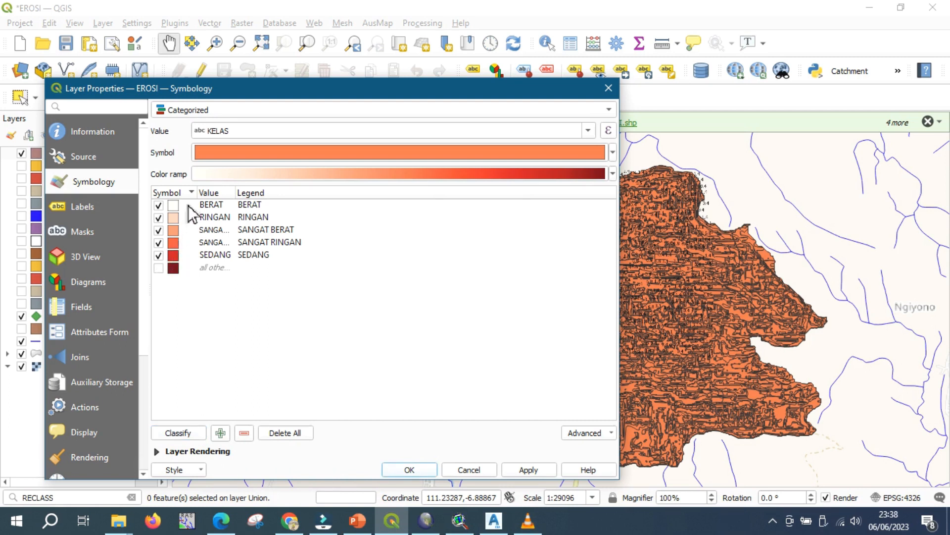
click(214, 193)
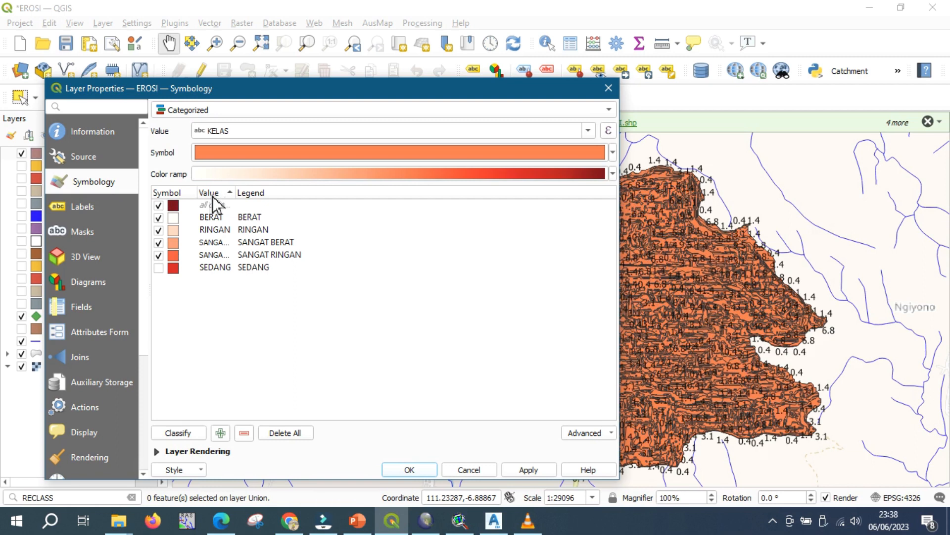
click(214, 194)
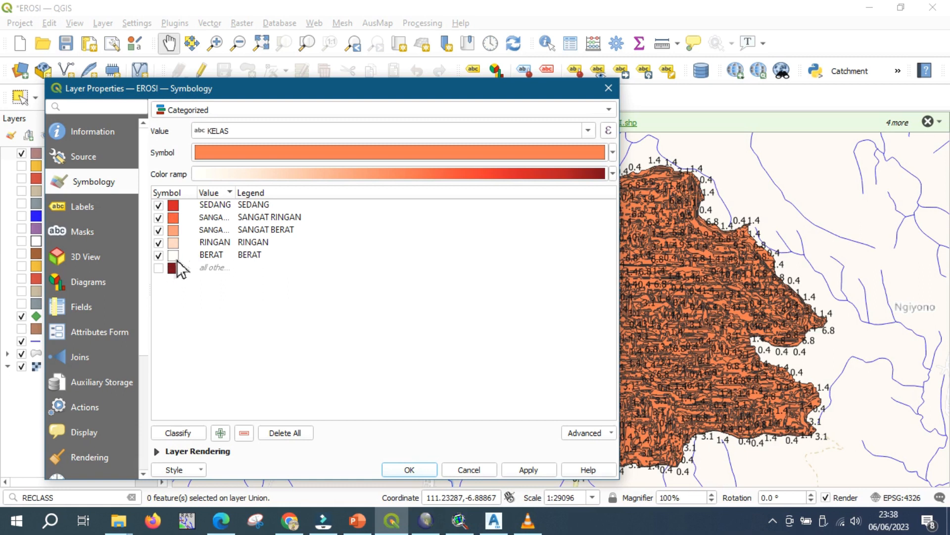
Set the stroke color of the BERAT category's Simple Fill to dark red #b11818.
double_click(177, 259)
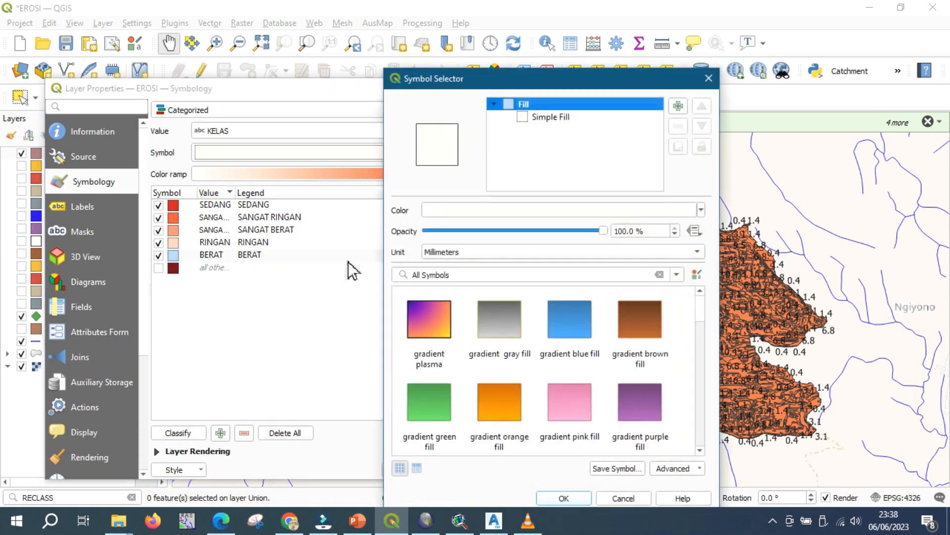
click(532, 119)
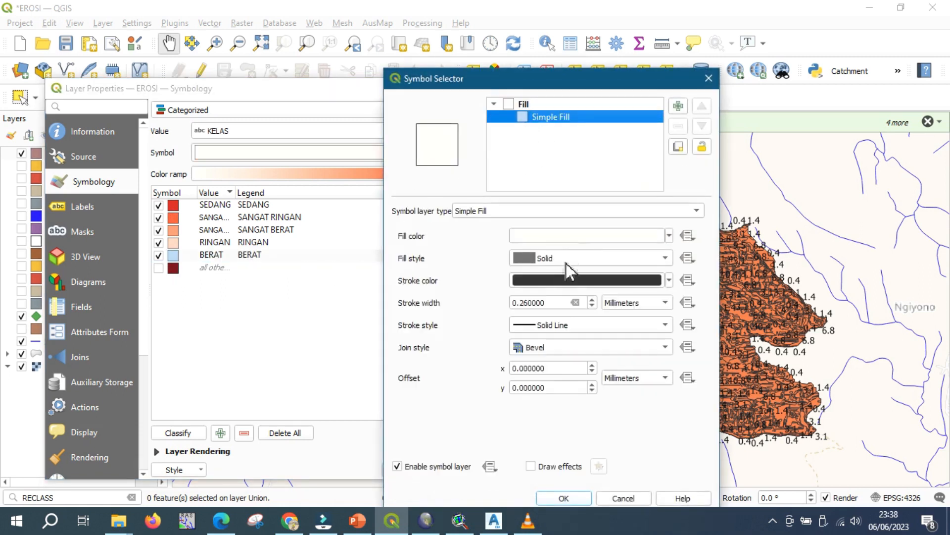
click(566, 263)
click(565, 261)
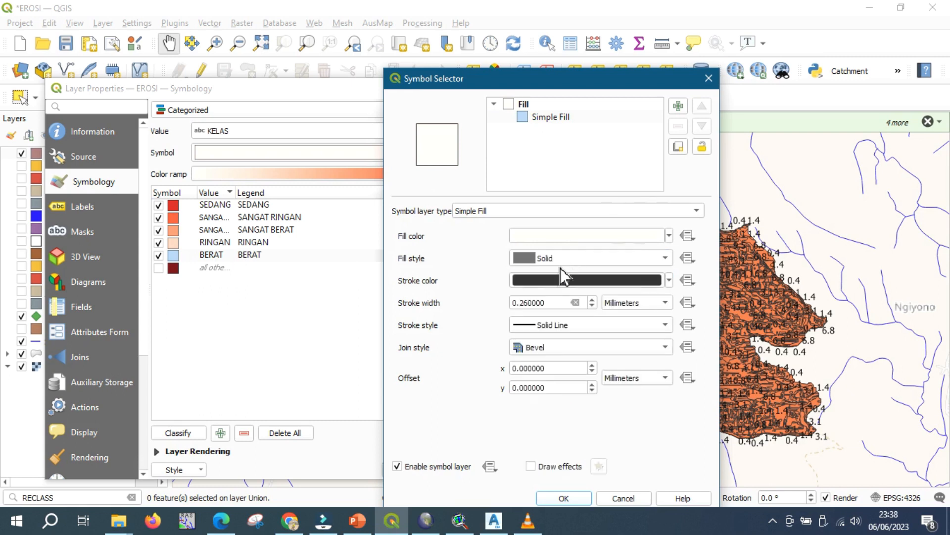
click(564, 282)
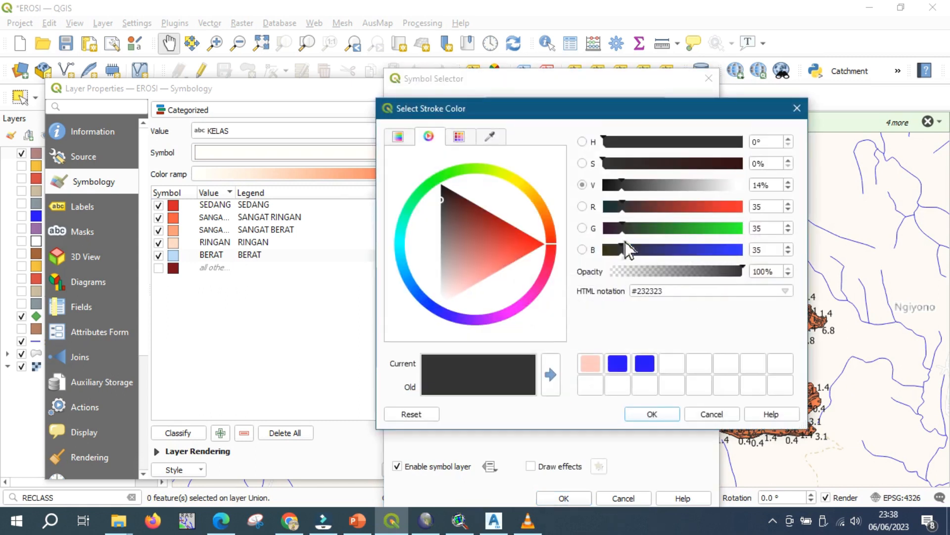
click(746, 207)
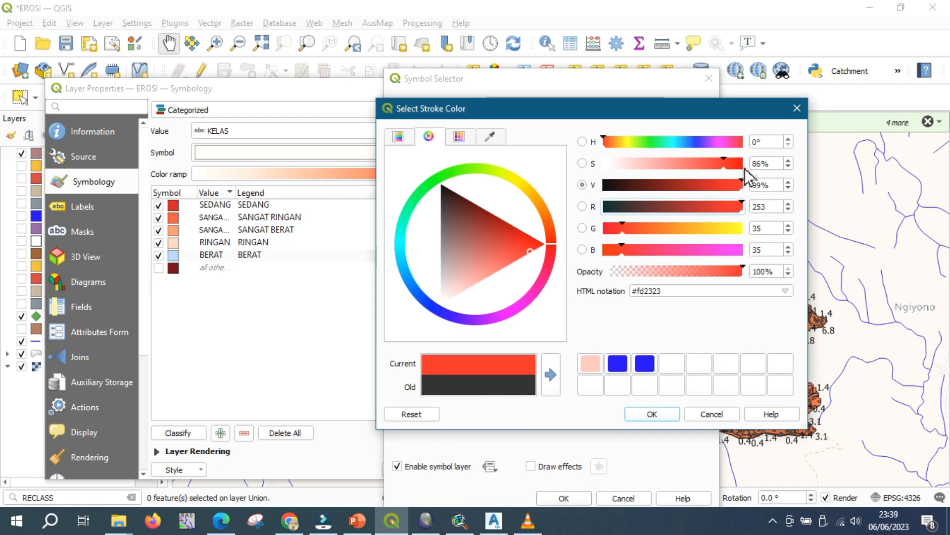
click(743, 184)
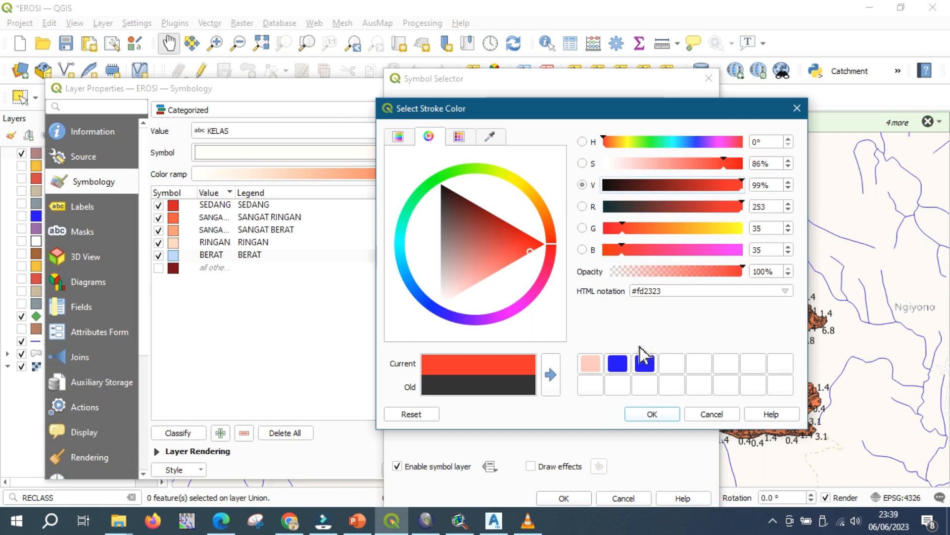
click(742, 189)
drag(676, 191, 700, 187)
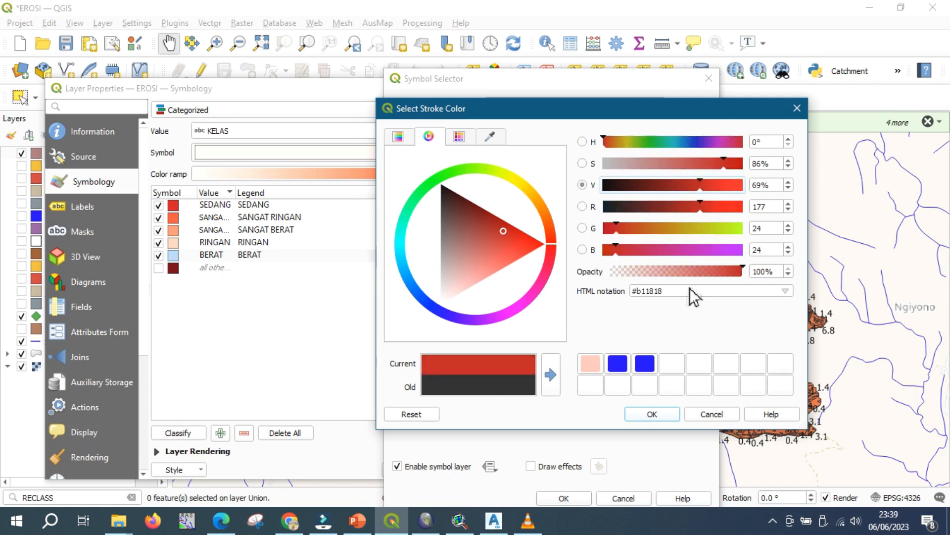
click(657, 419)
Set the BERAT fill's stroke style to No Pen and its stroke color to #e81a1a, and accept the symbol changes.
click(552, 325)
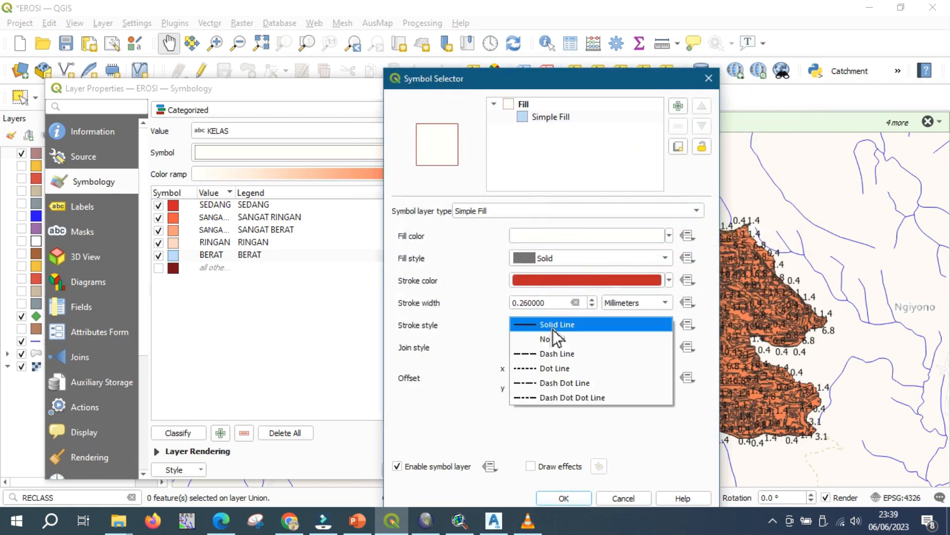
click(552, 339)
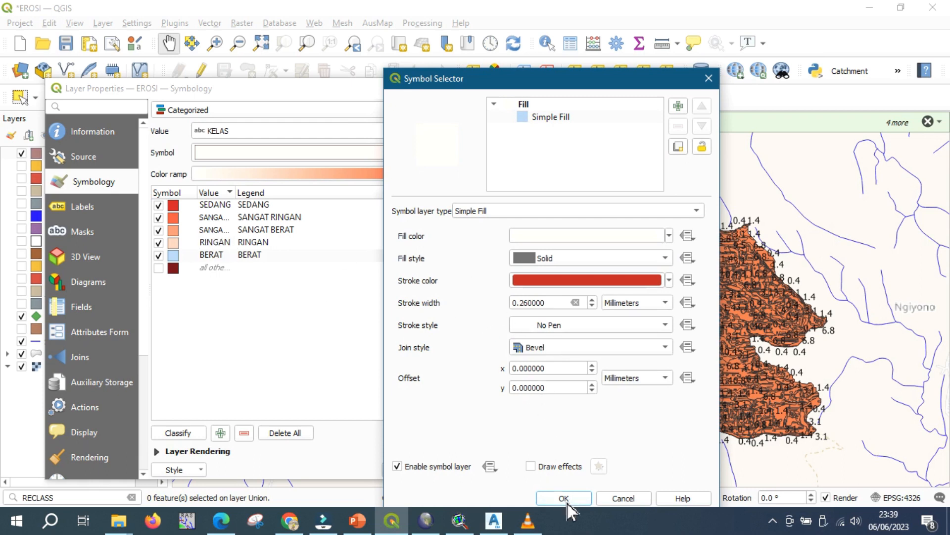
click(594, 280)
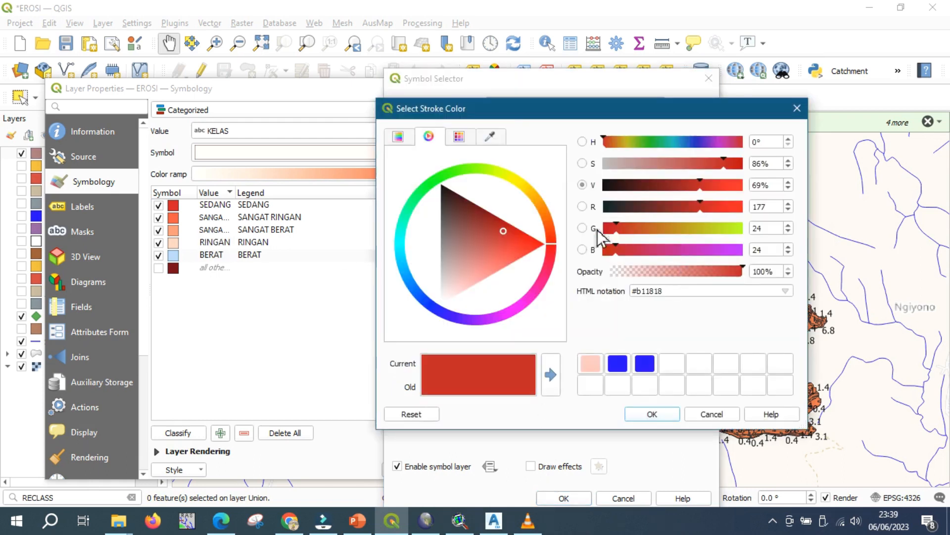
click(526, 246)
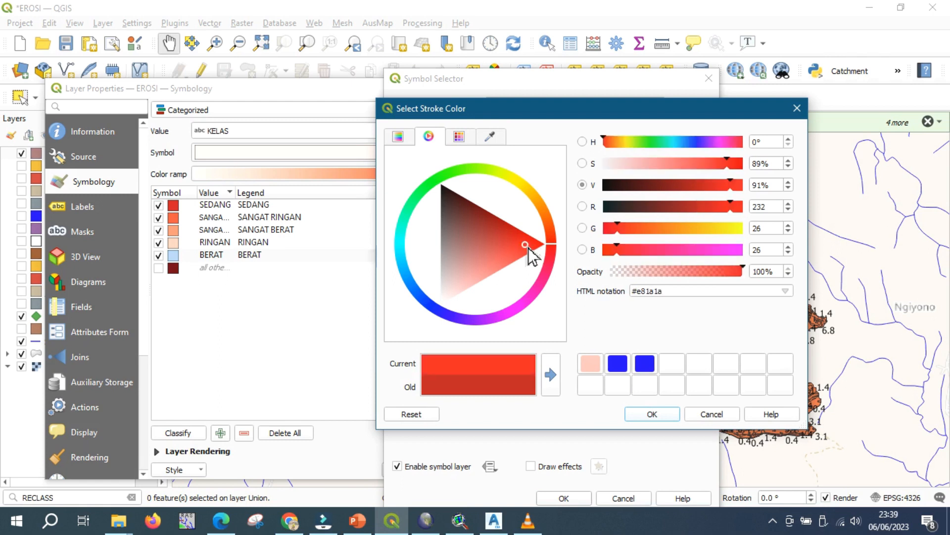
click(652, 414)
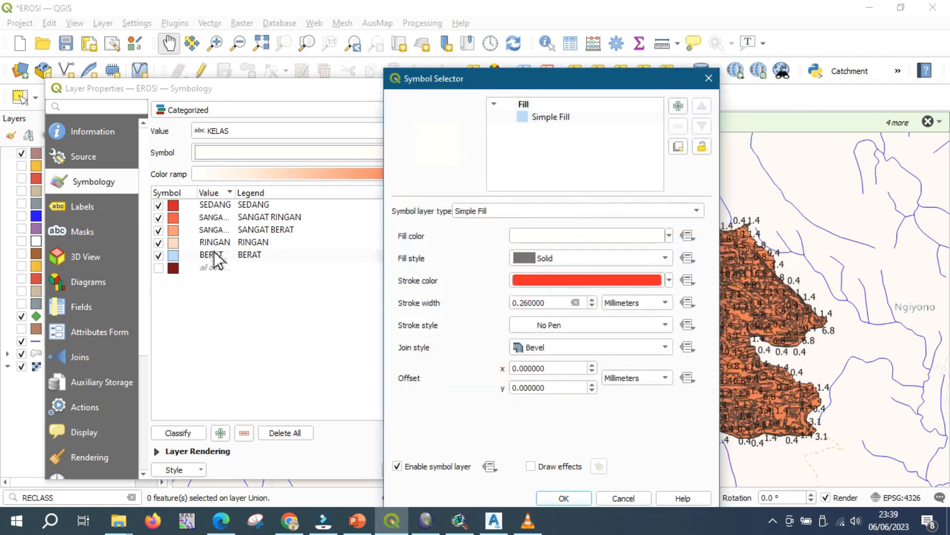
click(582, 496)
Set the fill color of the BERAT category's Simple Fill to dark orange #b33d02 and accept the symbol changes.
click(179, 221)
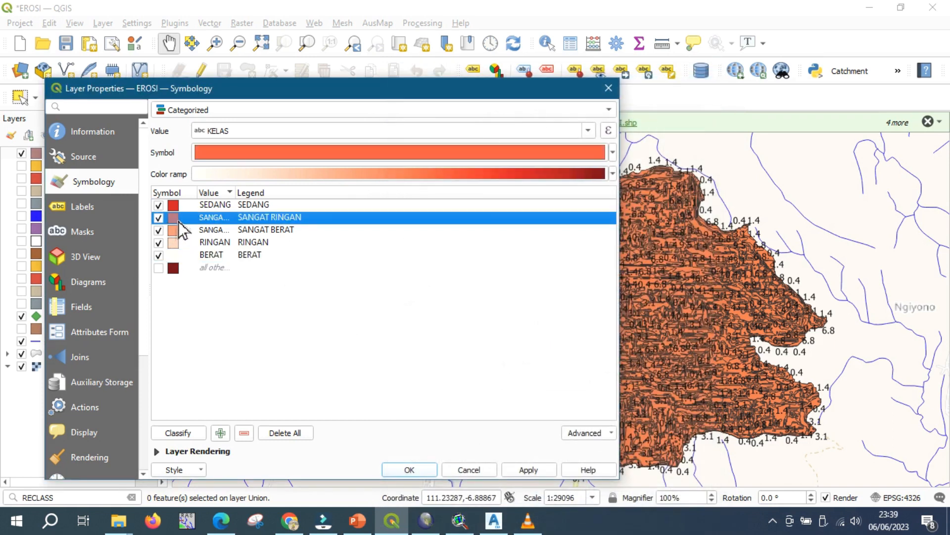
click(178, 255)
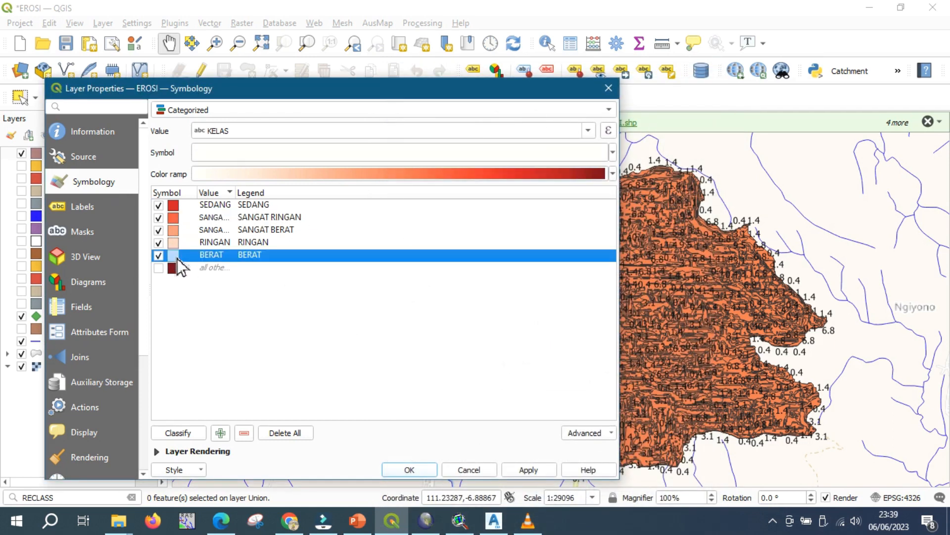
double_click(177, 256)
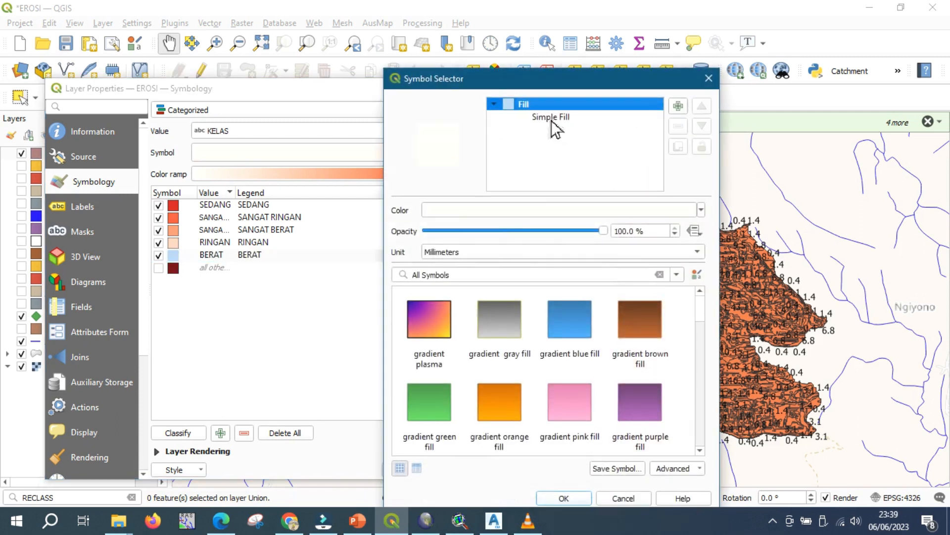
click(552, 118)
click(566, 236)
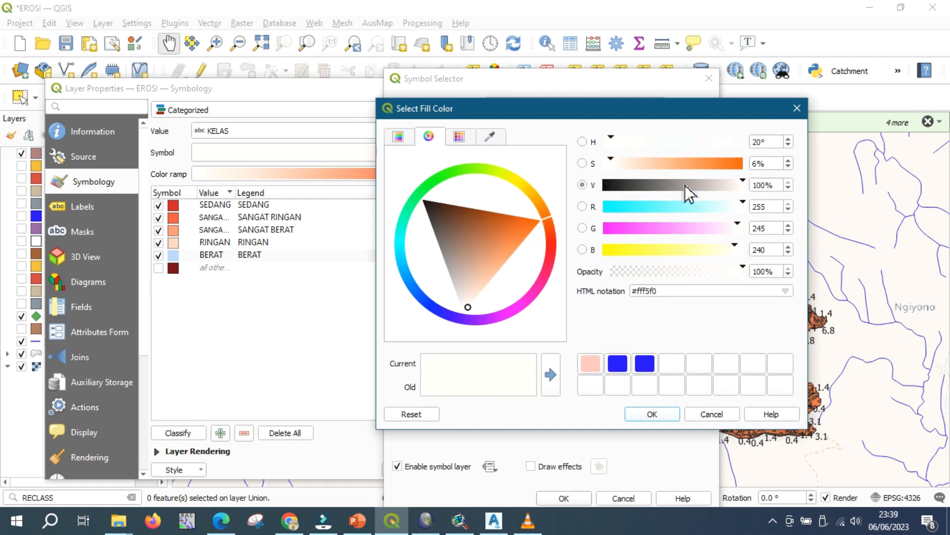
drag(744, 186, 739, 185)
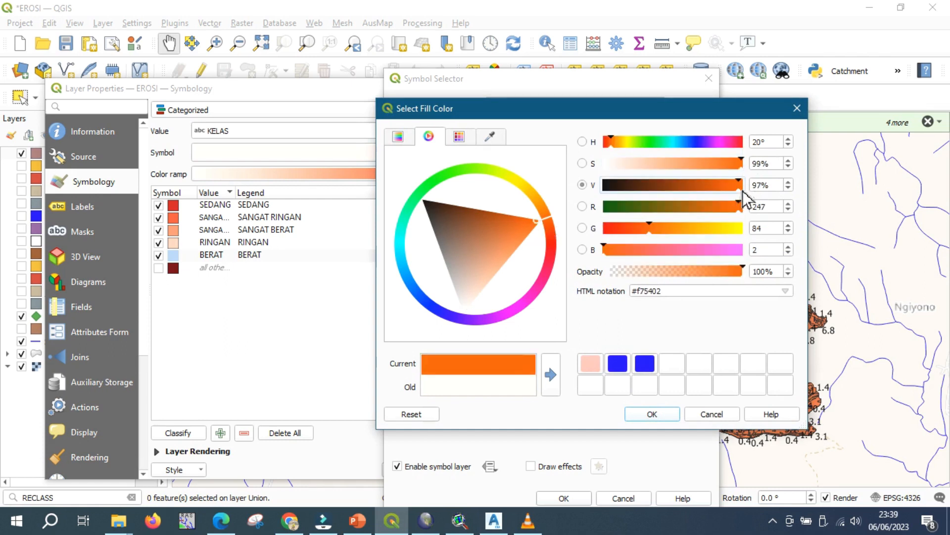
click(699, 187)
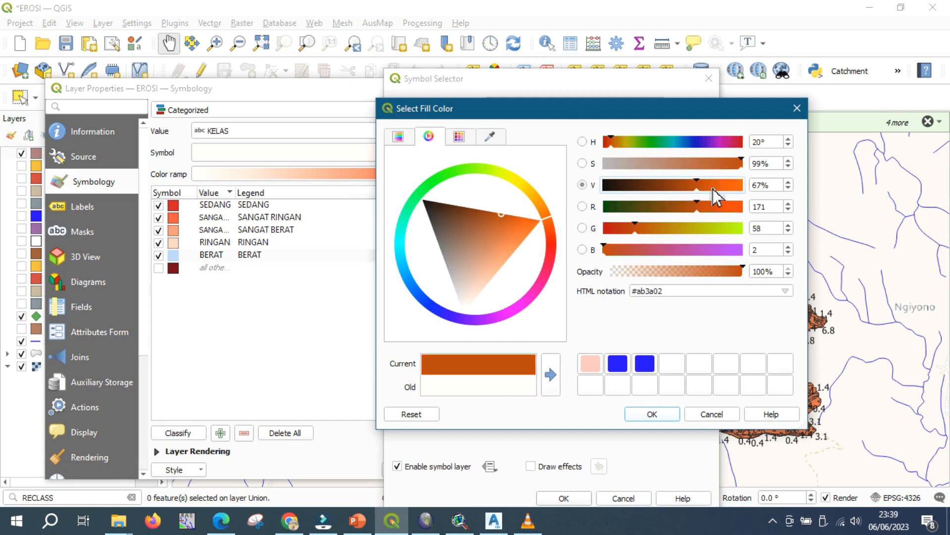
scroll(713, 188, up, 8)
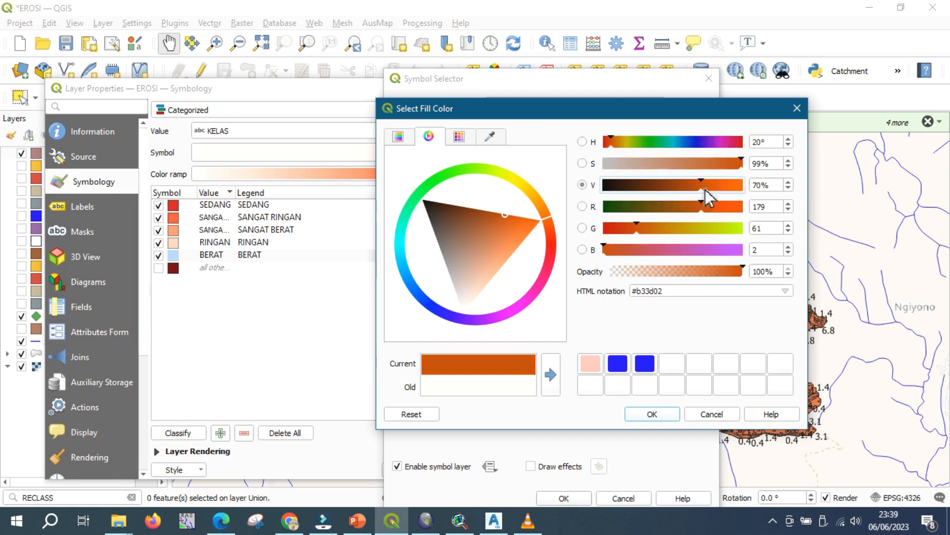
click(663, 416)
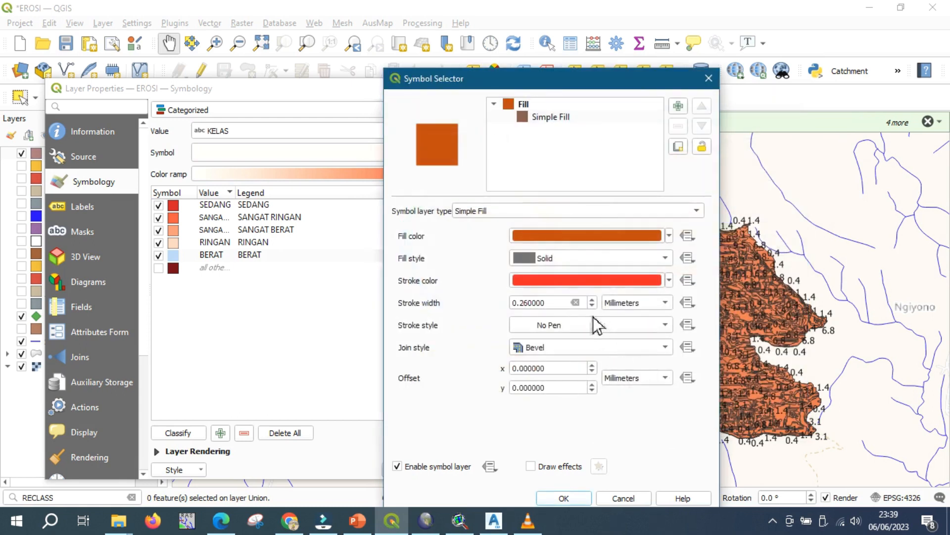
click(590, 281)
click(654, 415)
click(572, 504)
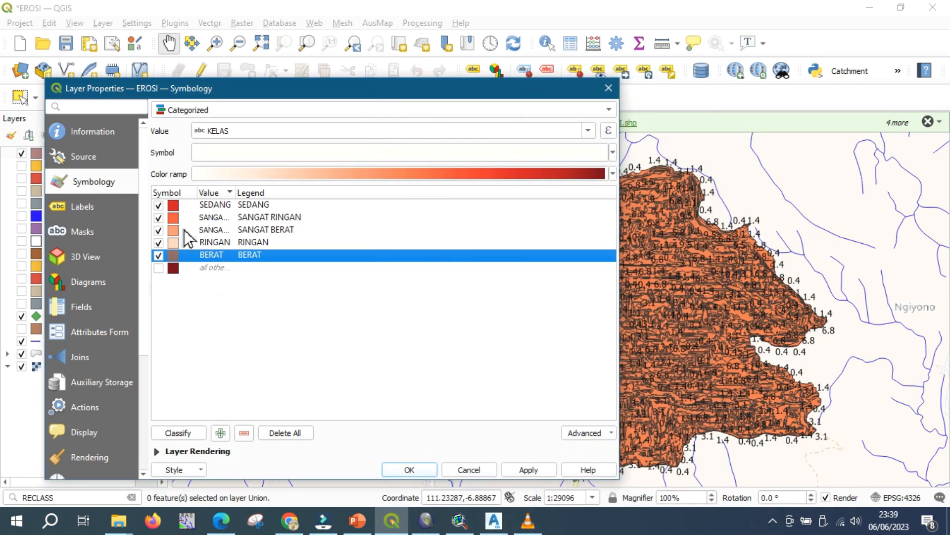
Darken the SANGAT RINGAN category's Simple Fill color to a brownish red, set its stroke style to No Pen, and accept the symbol.
click(177, 221)
double_click(177, 221)
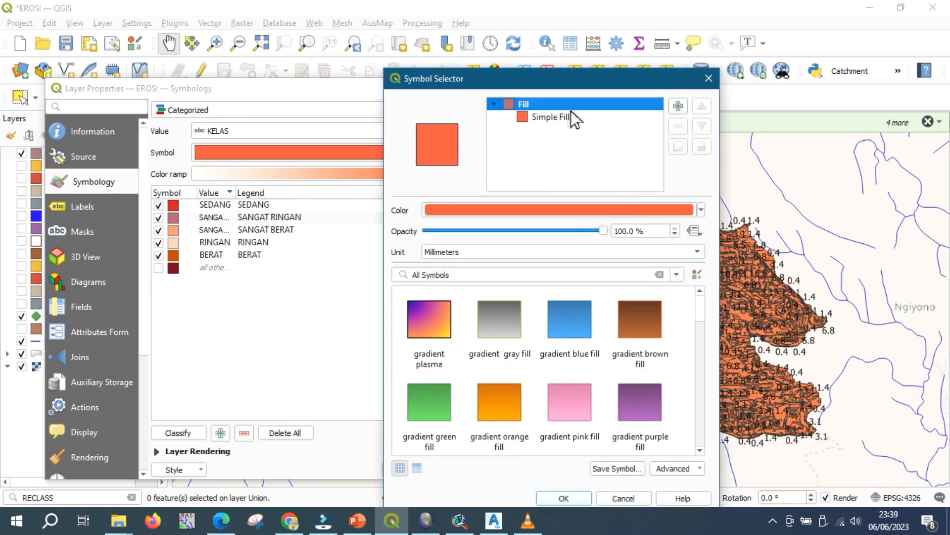
click(551, 117)
click(622, 237)
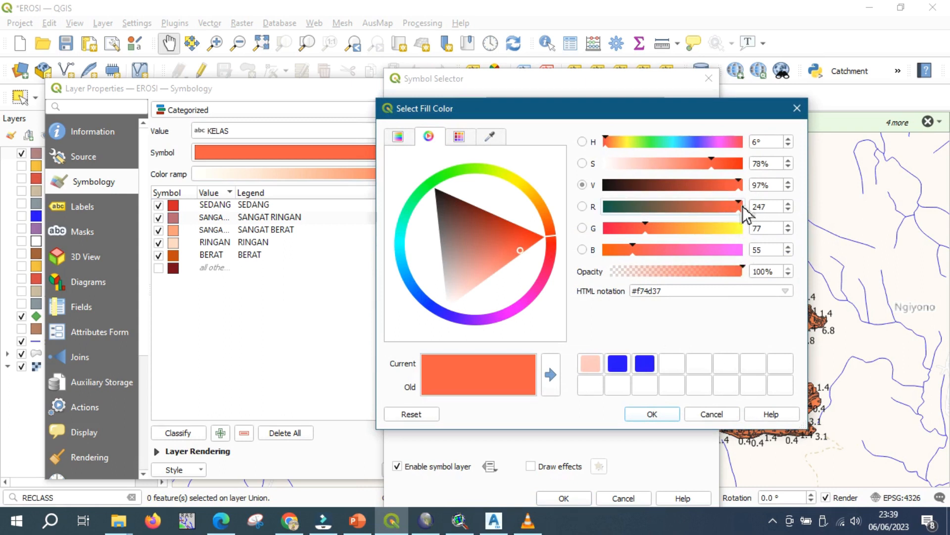
drag(737, 184, 690, 189)
click(658, 413)
click(581, 329)
click(584, 336)
click(568, 501)
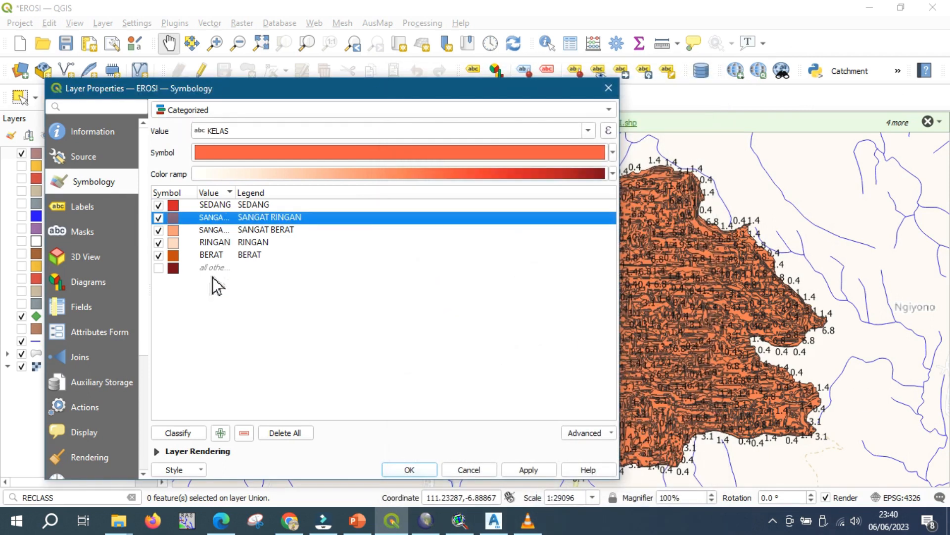
Set the fill color of the SEDANG category's Simple Fill to orange #db4b16.
click(177, 208)
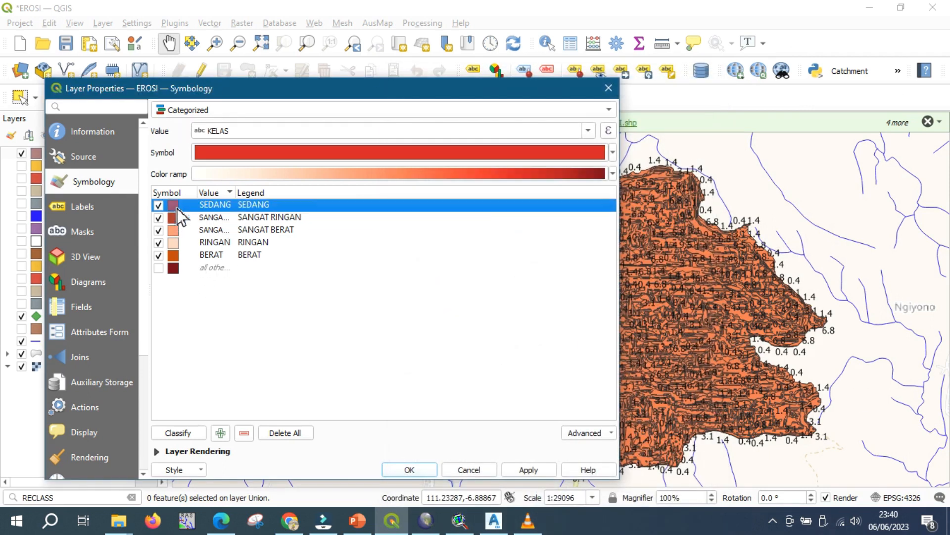
double_click(177, 208)
click(543, 122)
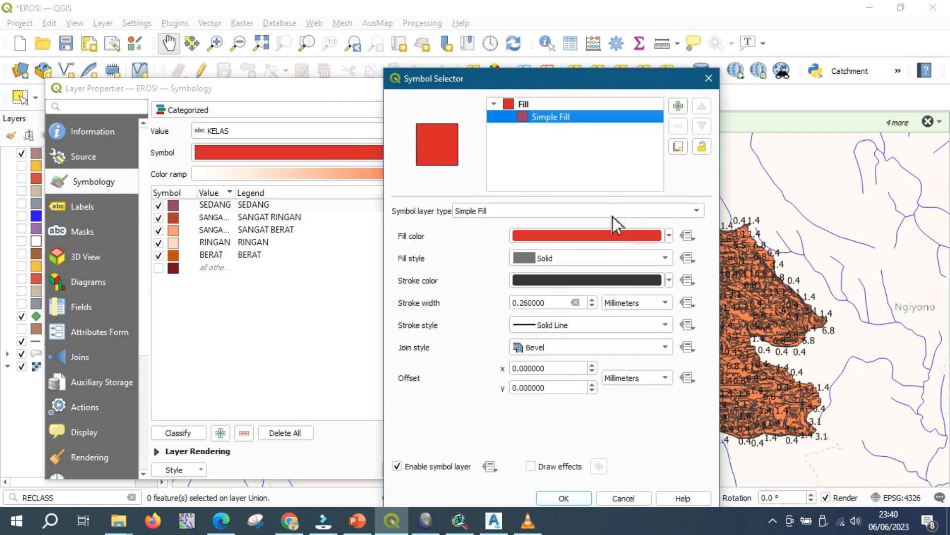
click(659, 233)
click(553, 233)
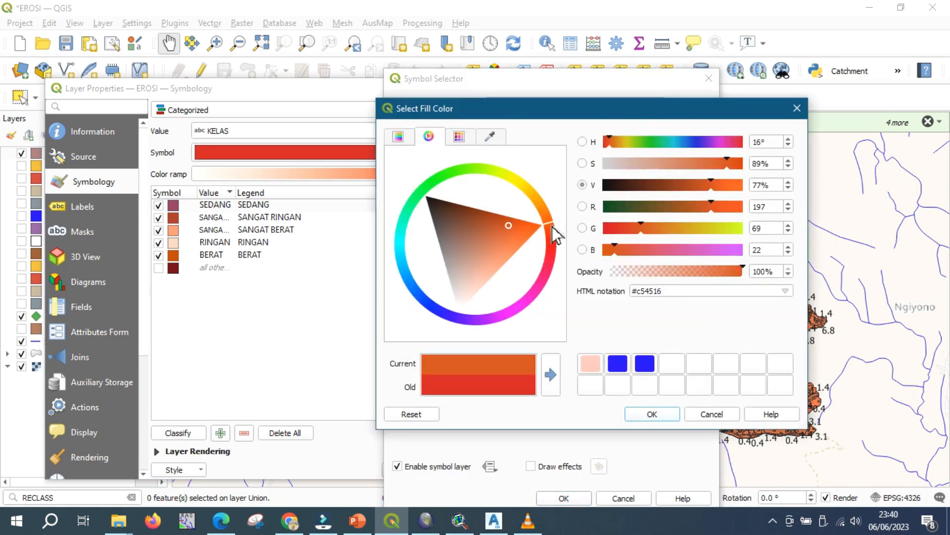
click(538, 241)
click(725, 164)
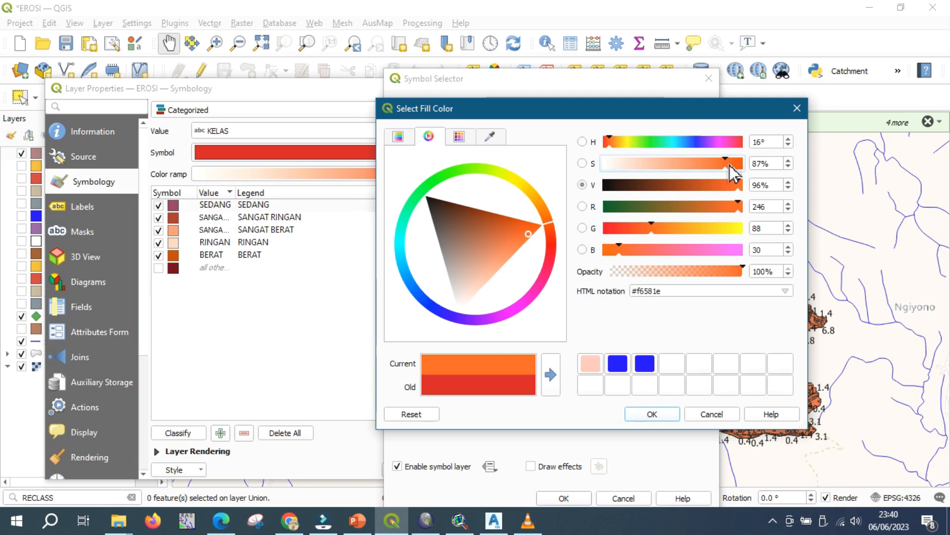
click(730, 165)
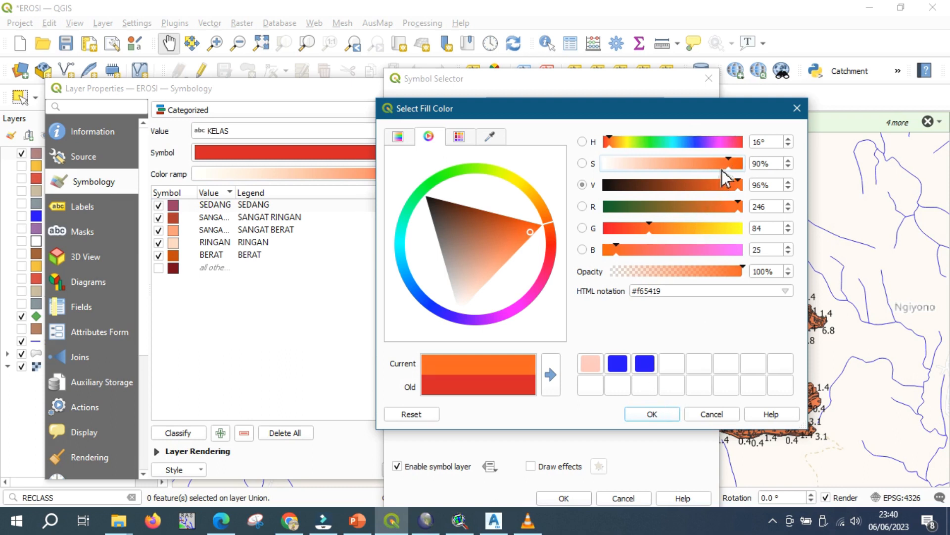
click(725, 186)
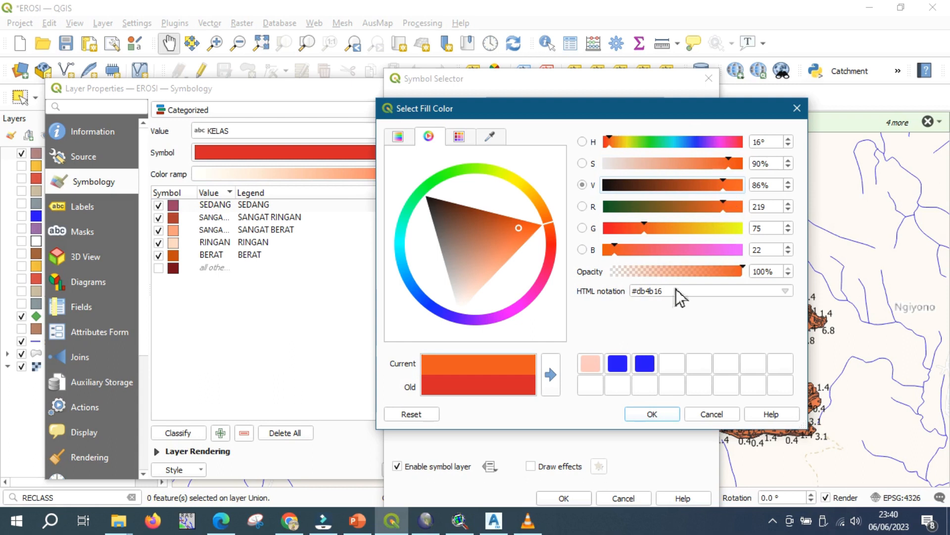
click(663, 416)
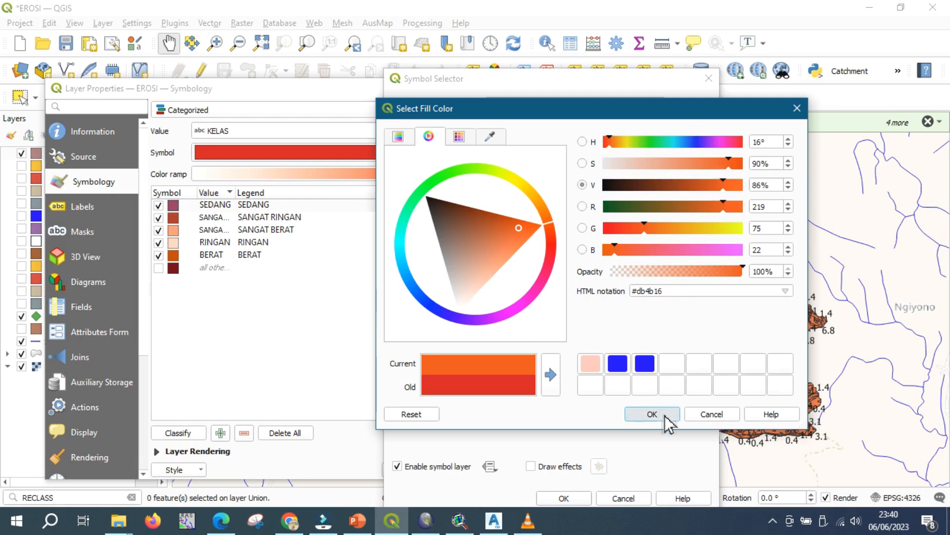
Set the SEDANG fill's stroke style to No Pen and accept the symbol changes.
click(547, 324)
click(549, 336)
click(565, 498)
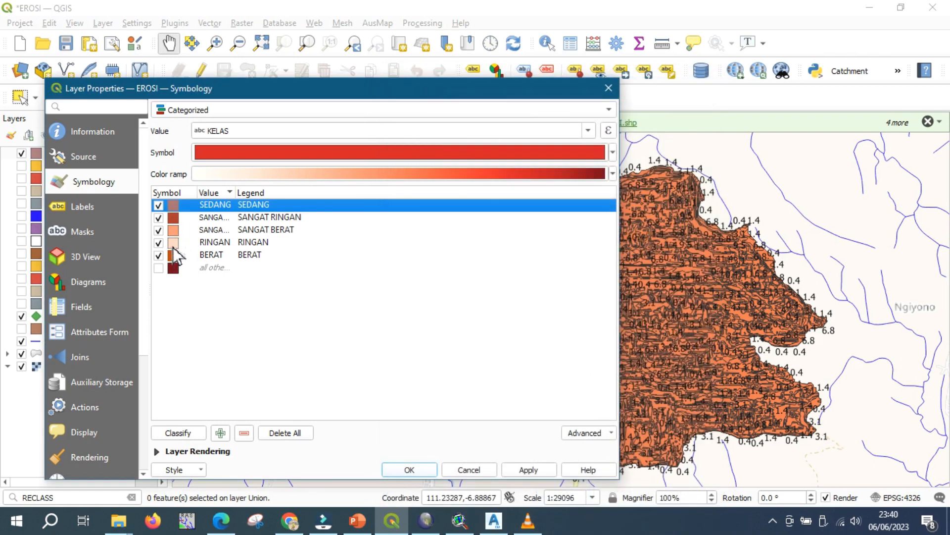
Give the RINGAN category's Simple Fill the light orange fill color #f4895f and the No Pen stroke style, and accept the symbol.
double_click(177, 242)
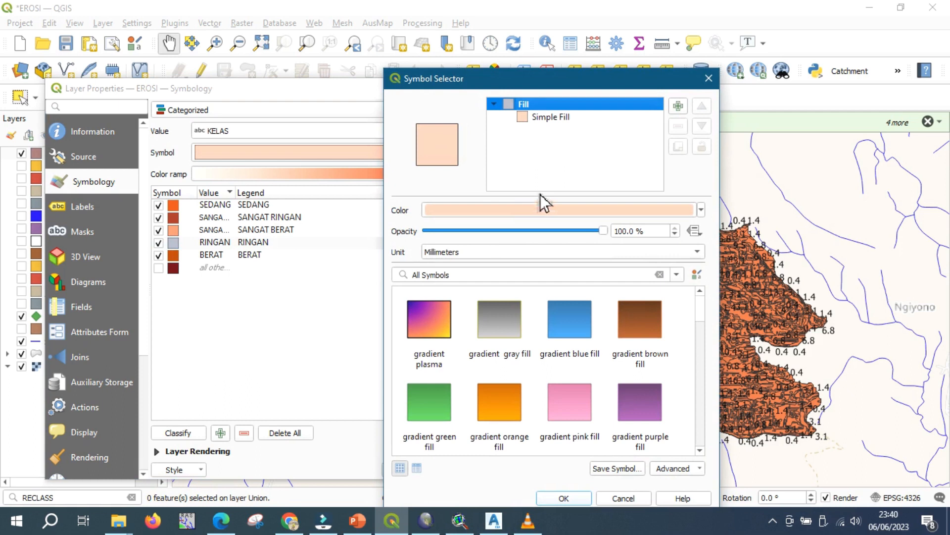
click(546, 121)
click(584, 238)
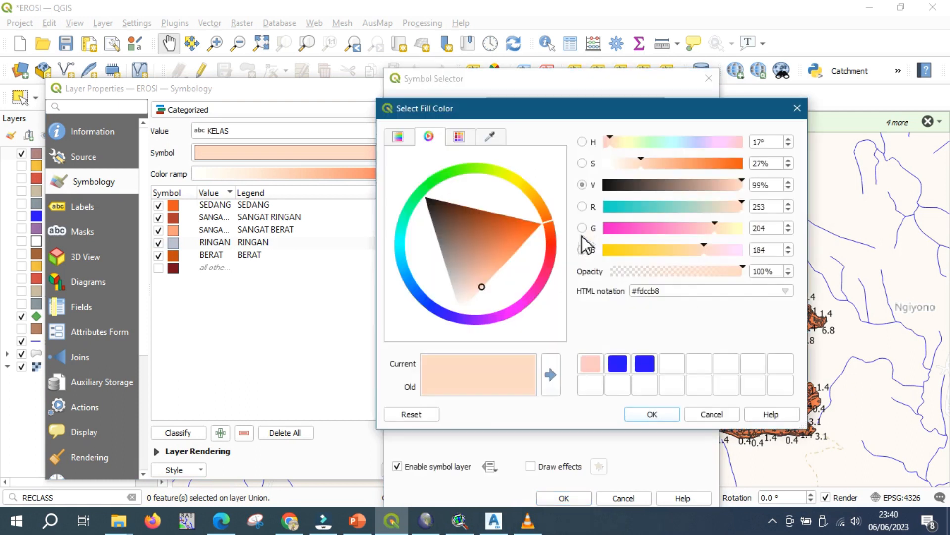
click(529, 233)
drag(658, 165, 694, 166)
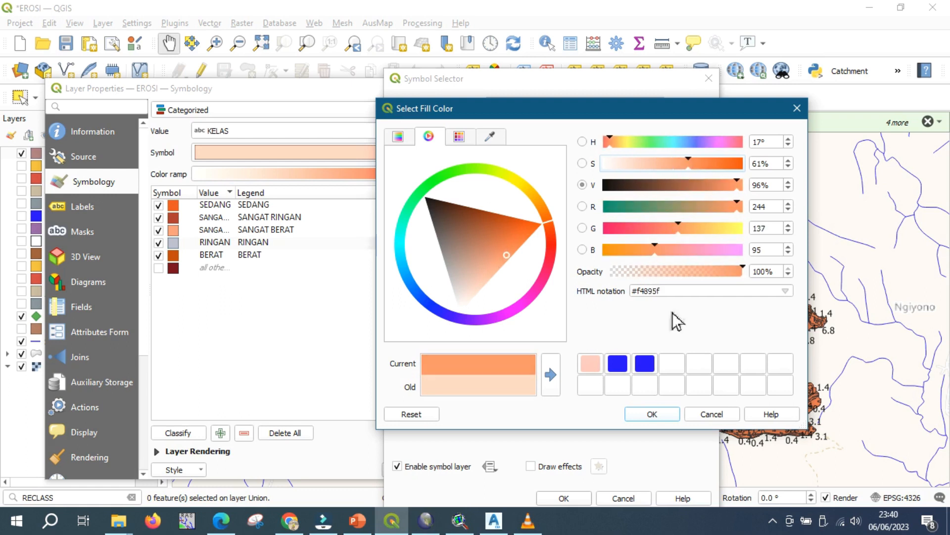
click(676, 417)
click(632, 328)
click(626, 340)
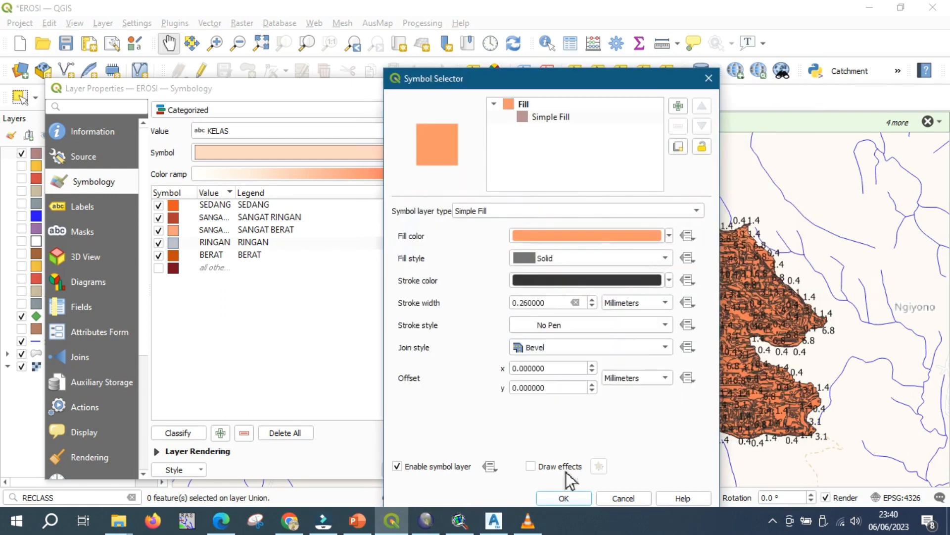
click(564, 498)
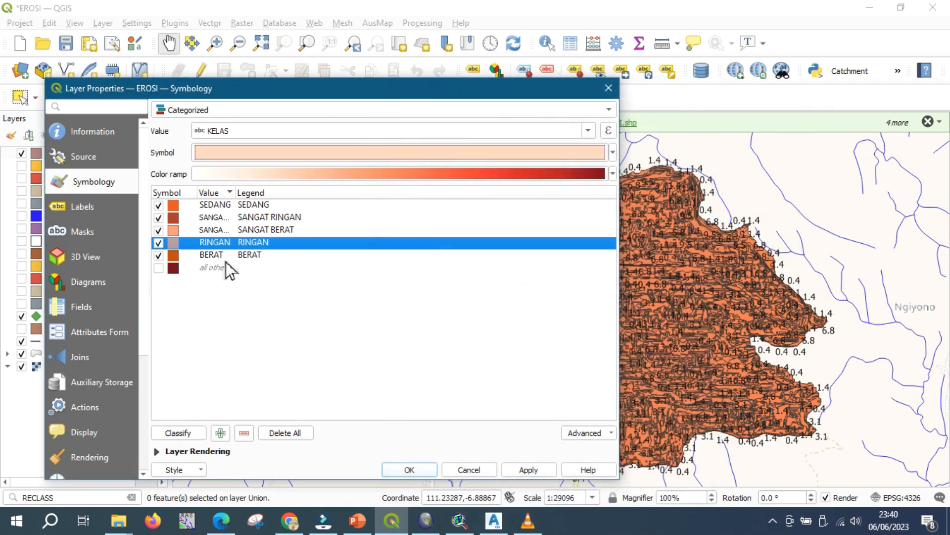
Lighten the SANGAT BERAT category's Simple Fill color to a pale peach by lowering its saturation, and accept the symbol.
double_click(174, 230)
click(545, 117)
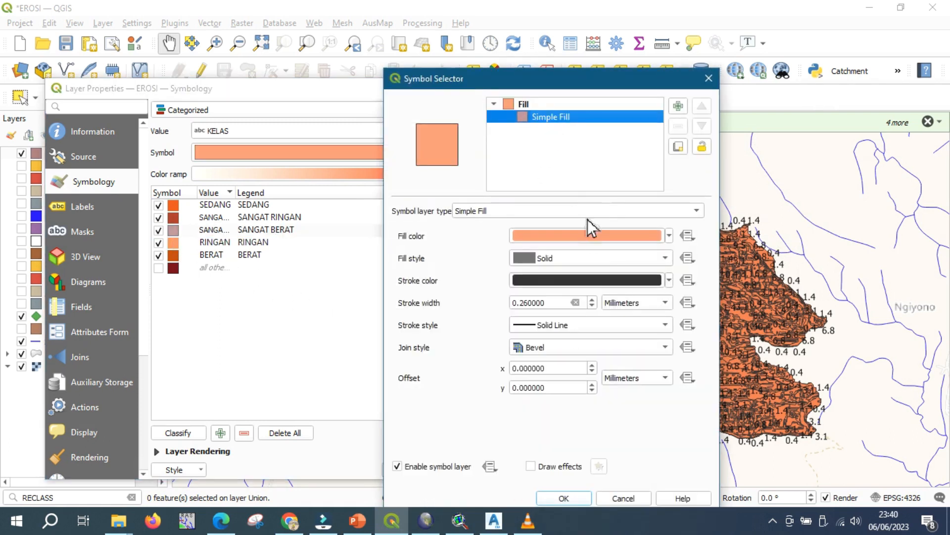
click(593, 237)
drag(673, 163, 633, 163)
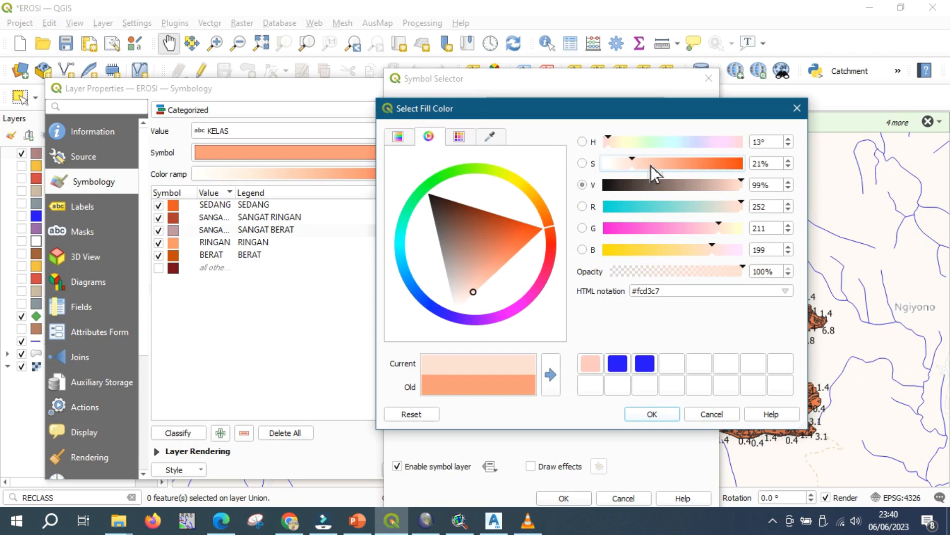
click(651, 166)
click(643, 416)
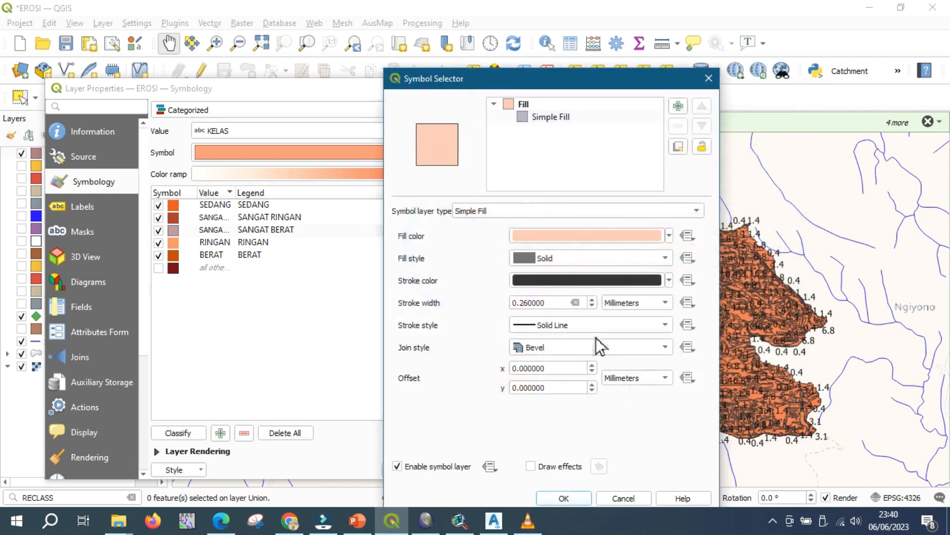
click(569, 499)
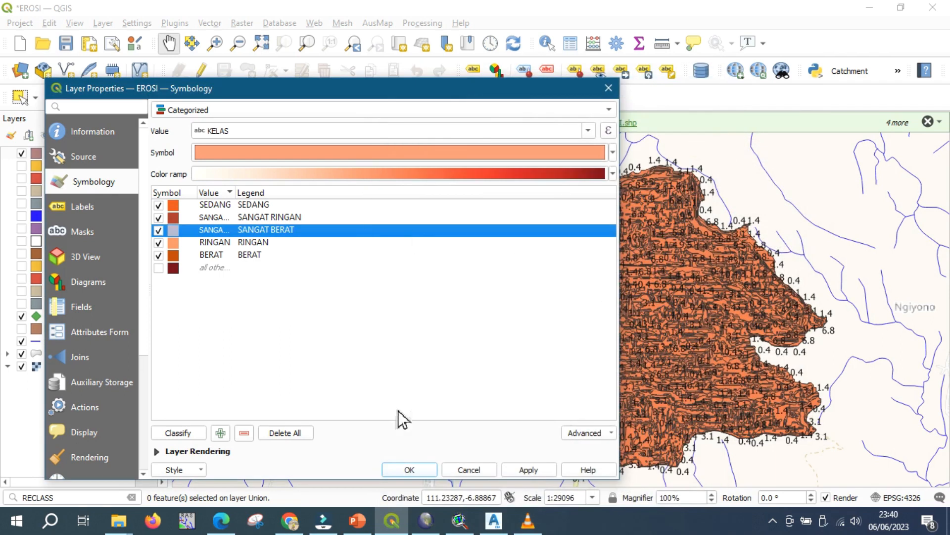
Apply the category styling to the EROSI layer, close its properties, and hide the NILAI LS layer.
click(521, 471)
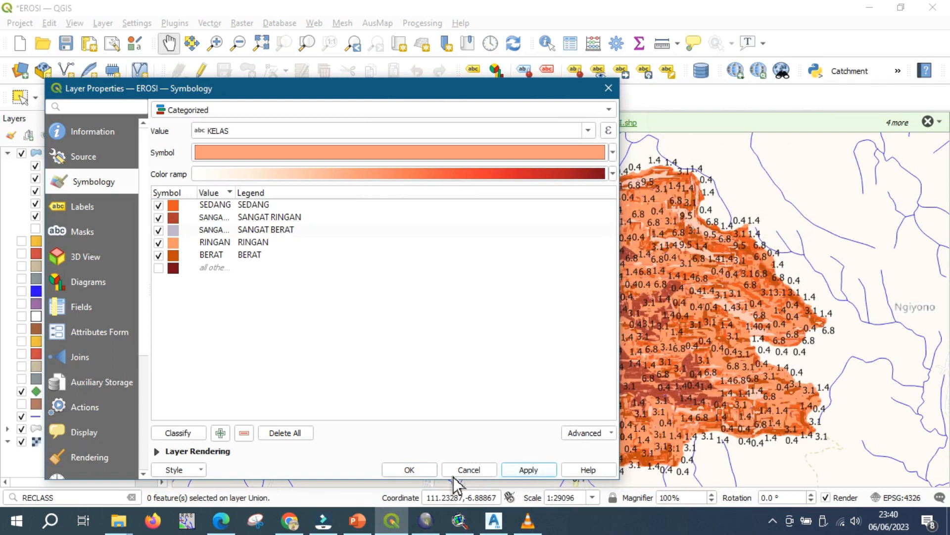
click(418, 473)
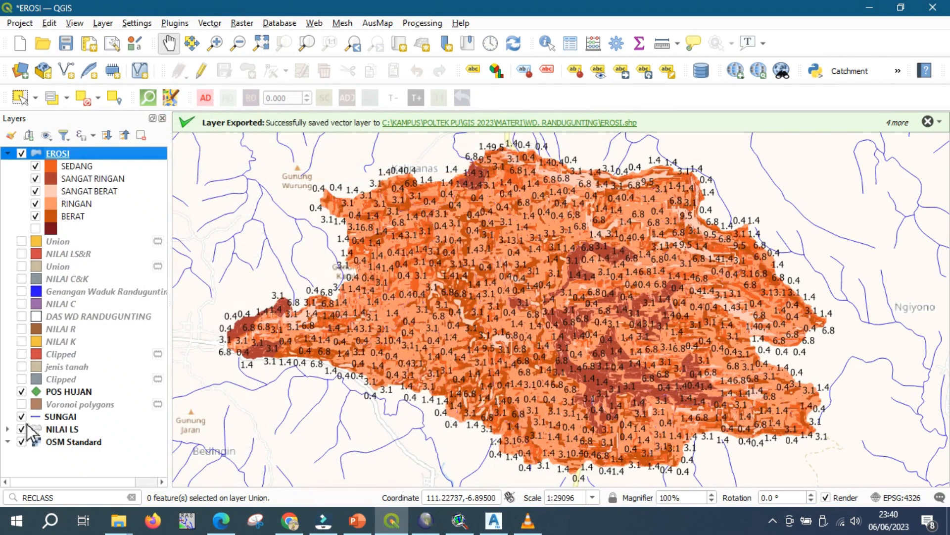
click(22, 429)
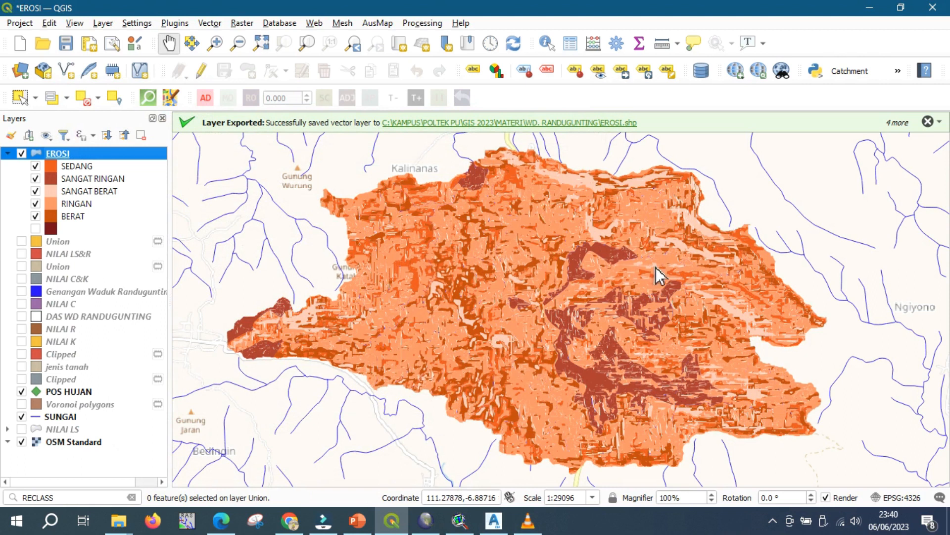
Show the NILAI C layer so its land-use labels appear over the erosion map.
scroll(655, 267, down, 1)
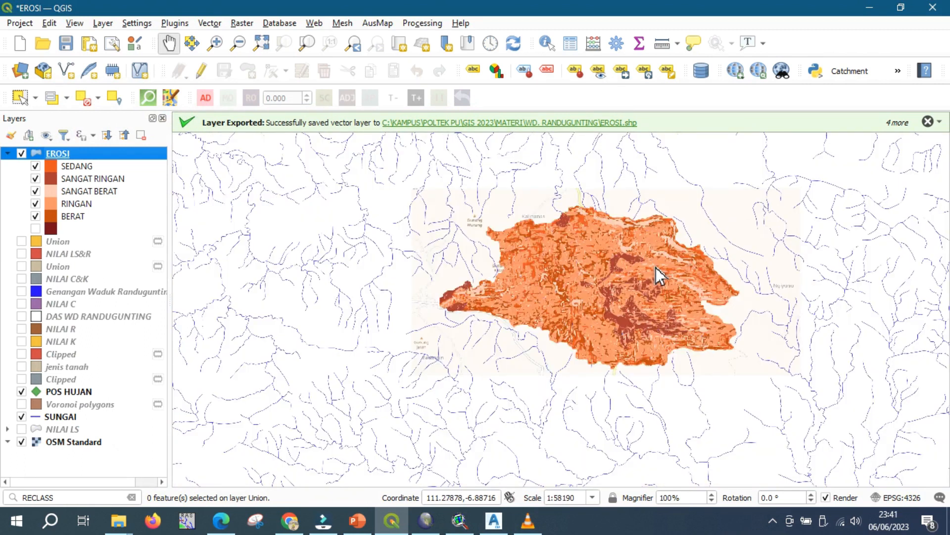
scroll(599, 282, up, 1)
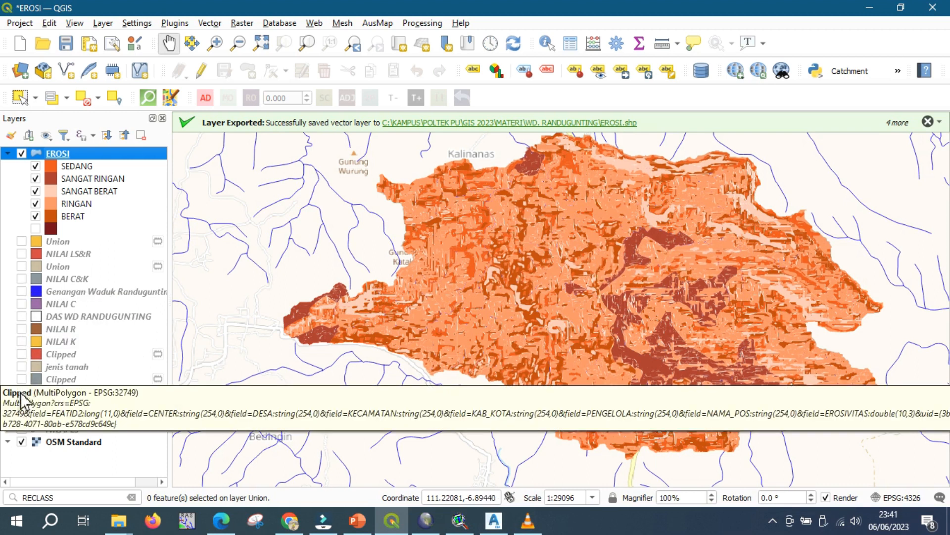
click(21, 304)
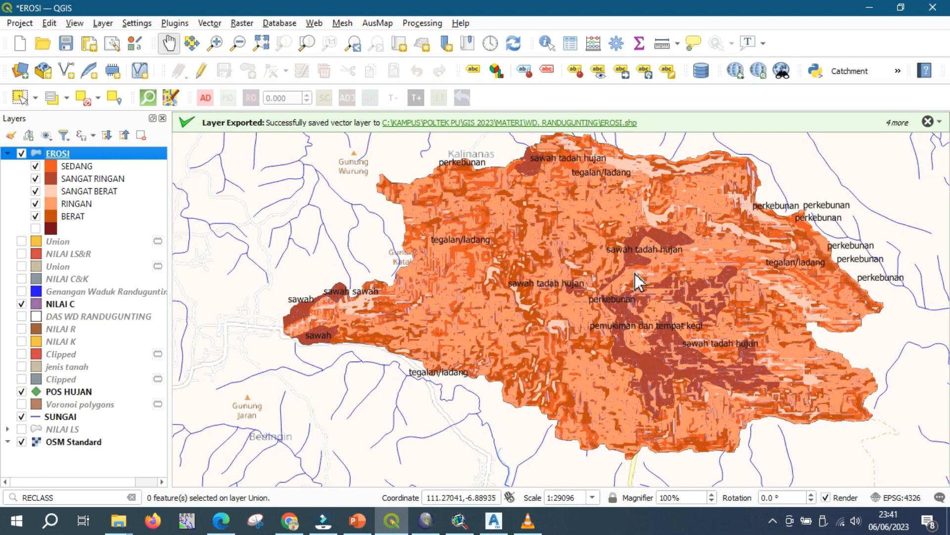
Examine the erosion classes around the land-use labels, and check the LANDUSE and NILAI C values in the NILAI C attribute table.
scroll(635, 333, up, 1)
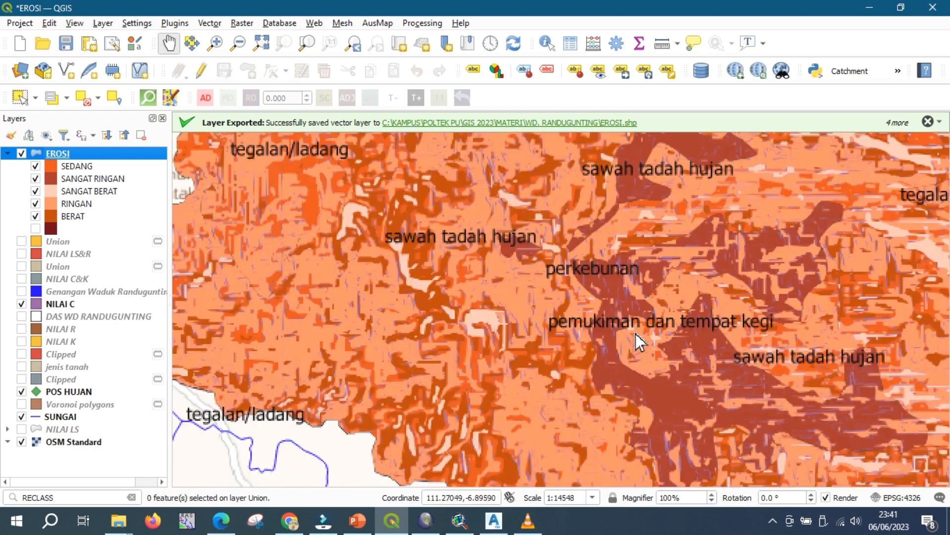
scroll(632, 350, down, 1)
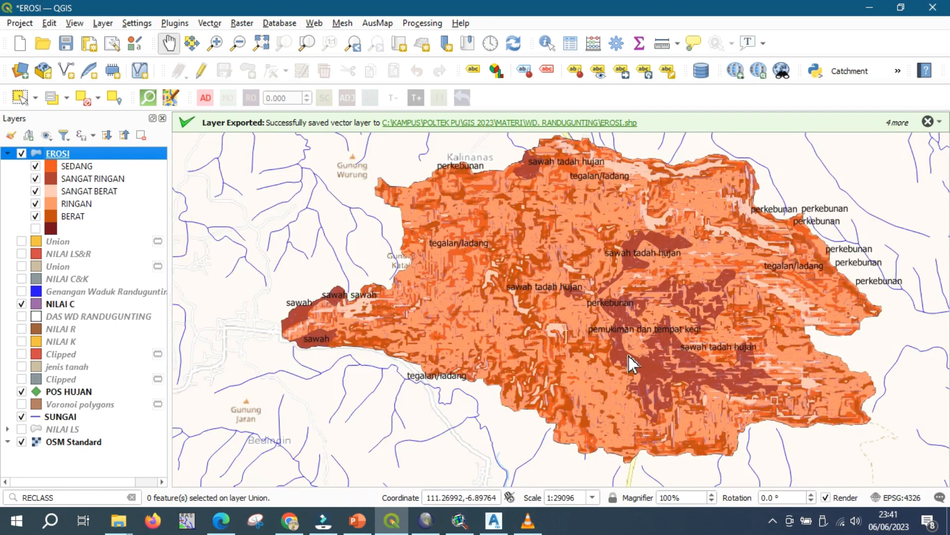
right_click(50, 306)
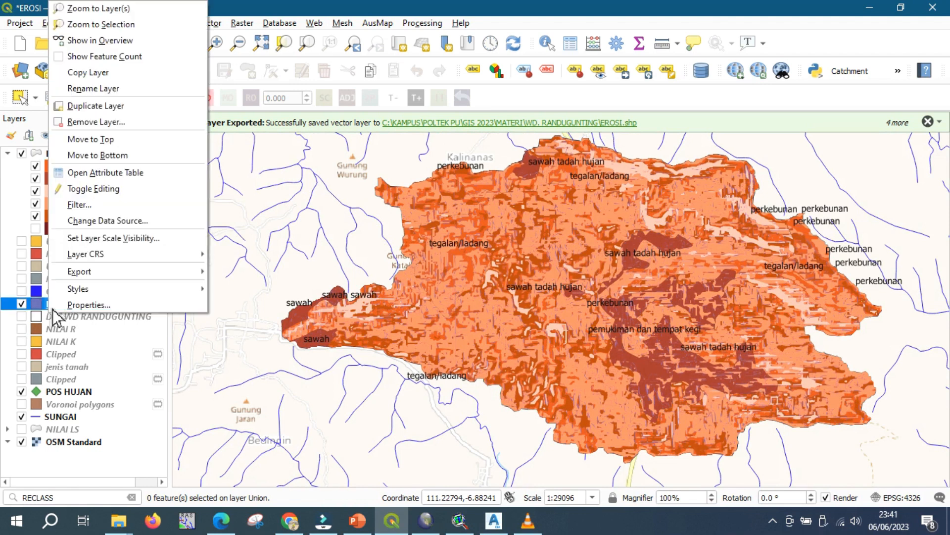
click(101, 173)
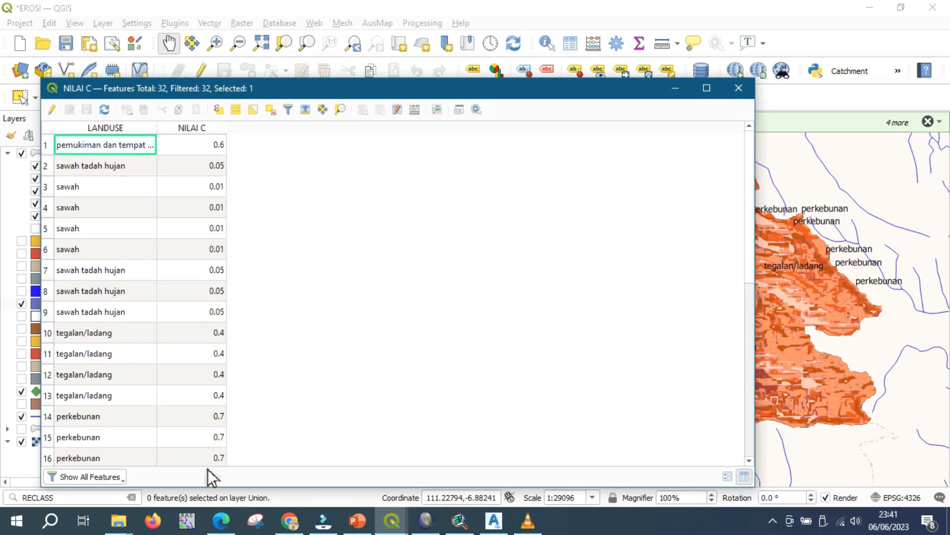
click(739, 89)
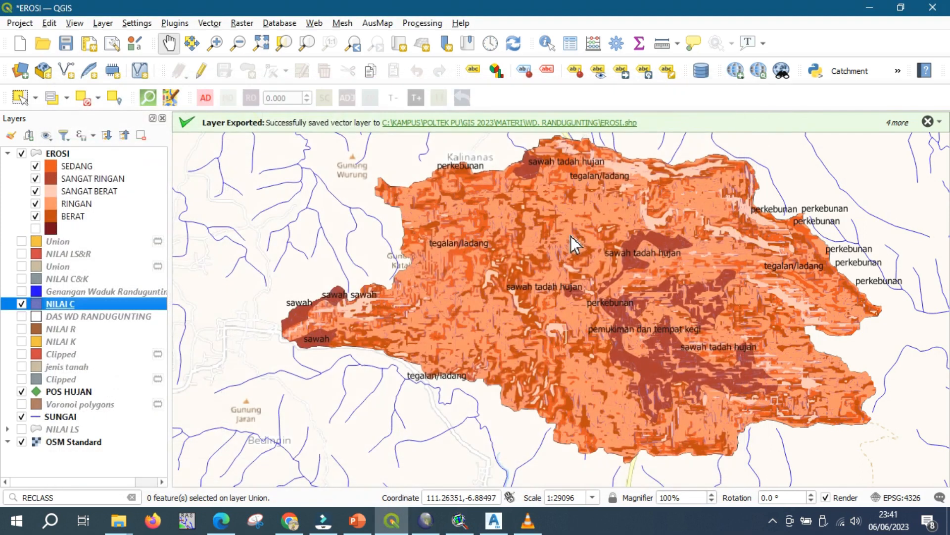
Hide the NILAI C layer and move the SUNGAI layer above EROSI so the rivers draw over the erosion map.
click(21, 303)
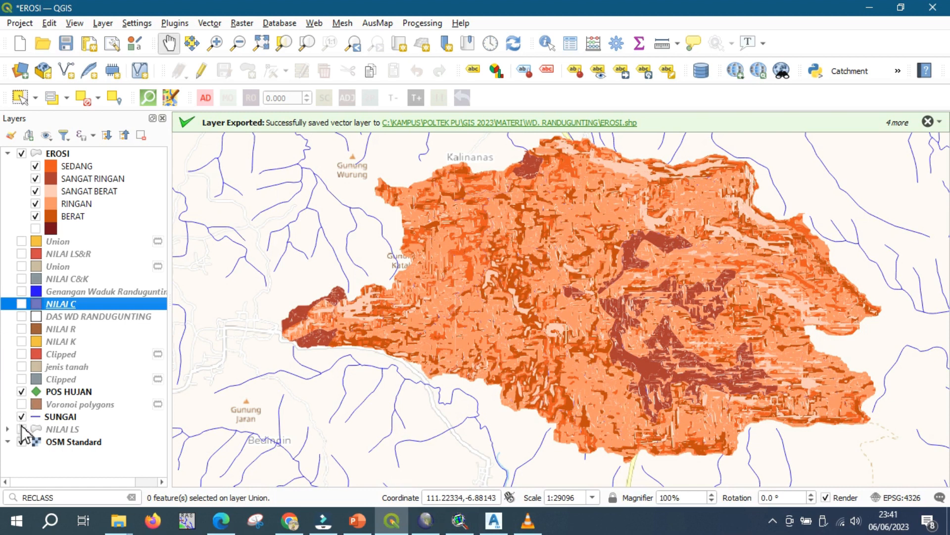
click(60, 418)
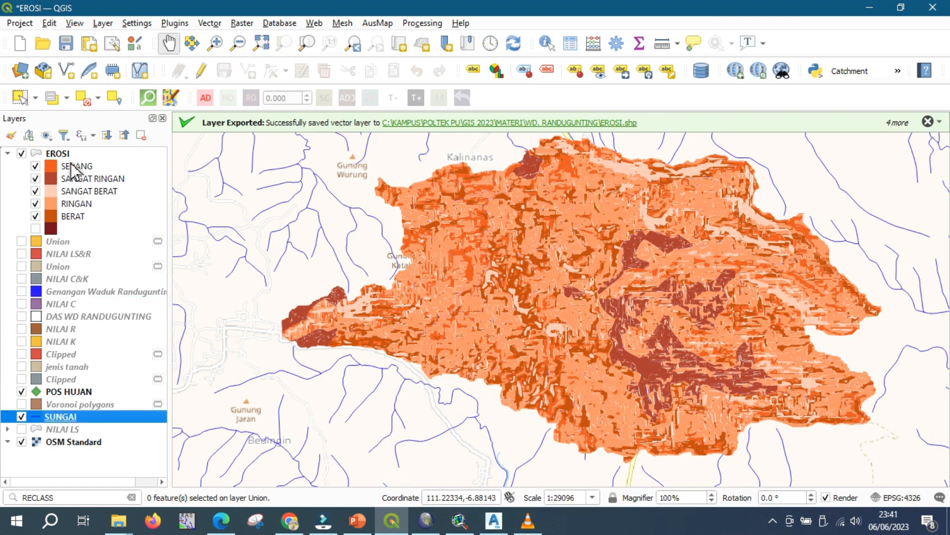
drag(67, 157, 68, 155)
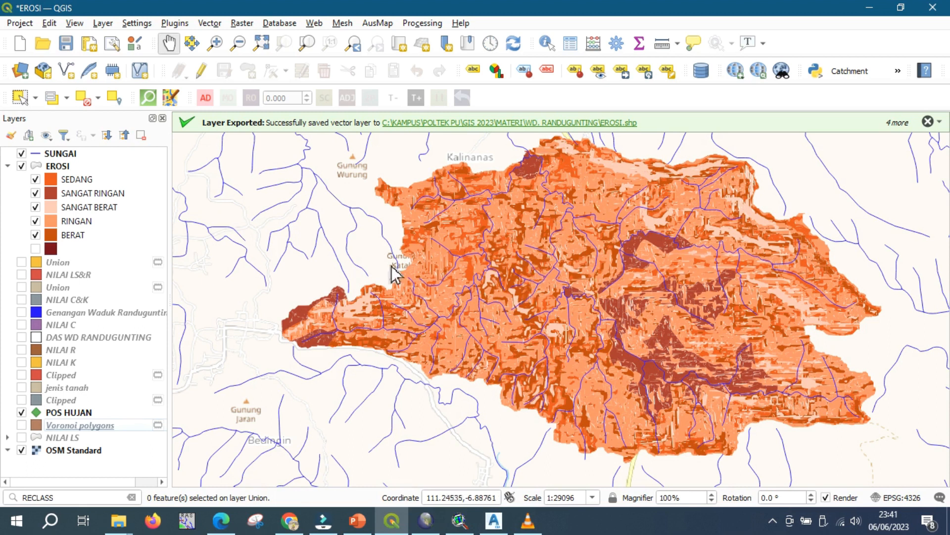
Show the DAS WD RANDUGUNTING layer to outline the watershed boundary around the erosion map.
click(21, 337)
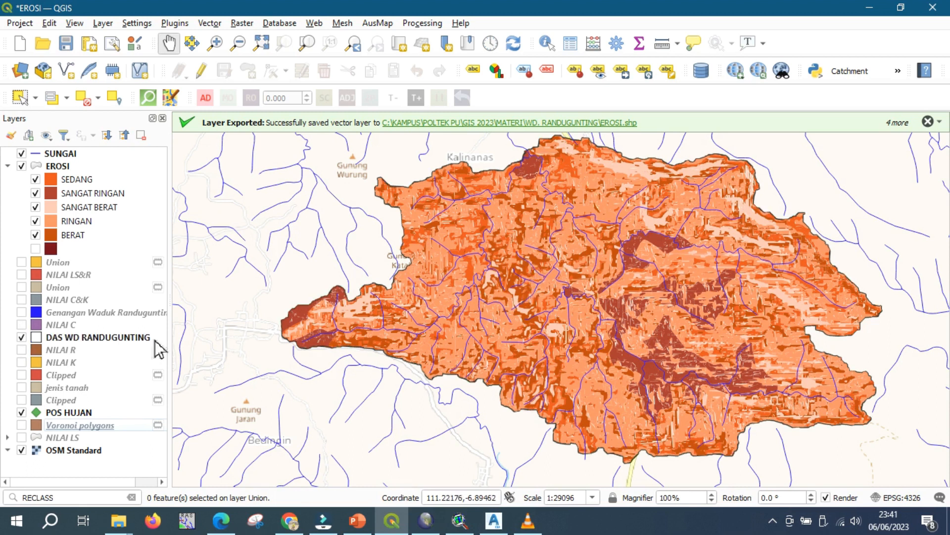
scroll(607, 257, down, 1)
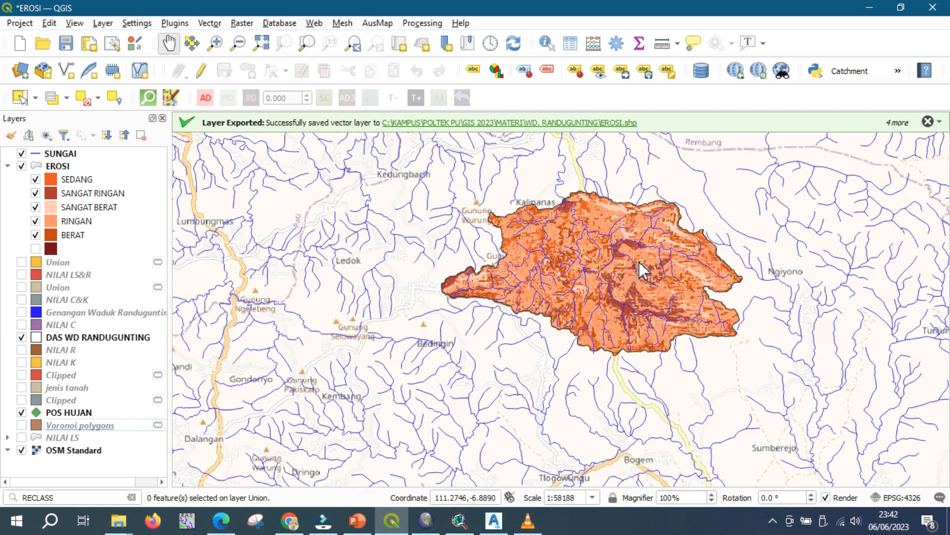
scroll(639, 262, up, 1)
drag(640, 262, 615, 284)
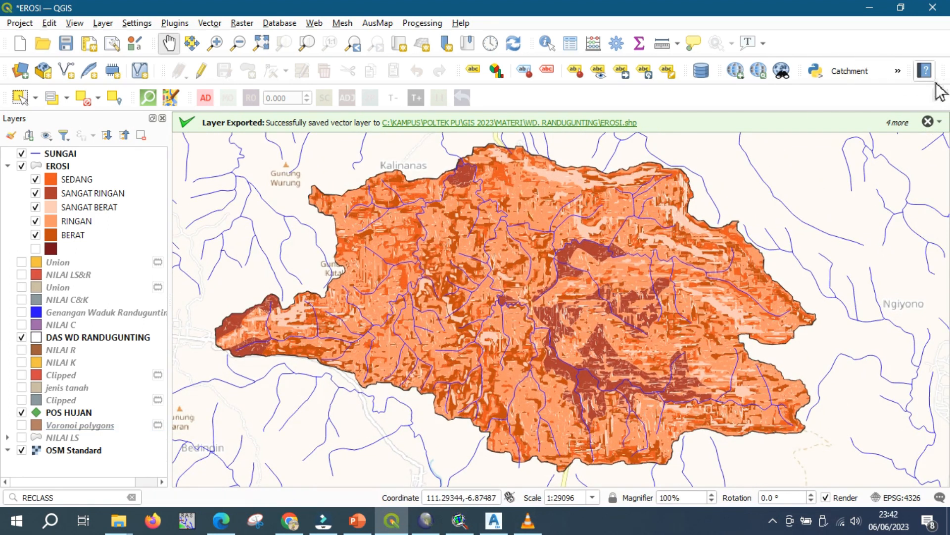
Dismiss all the layer export notifications above the map.
click(930, 123)
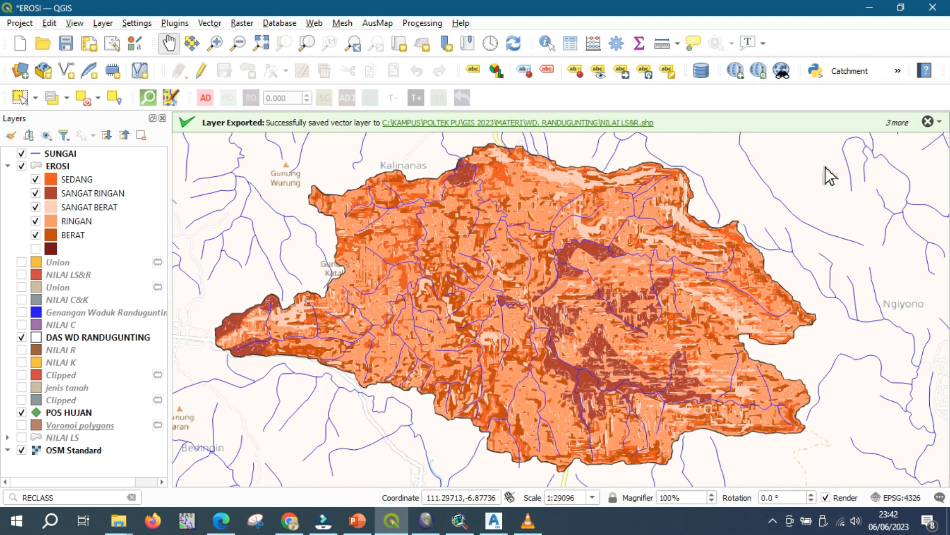
click(929, 122)
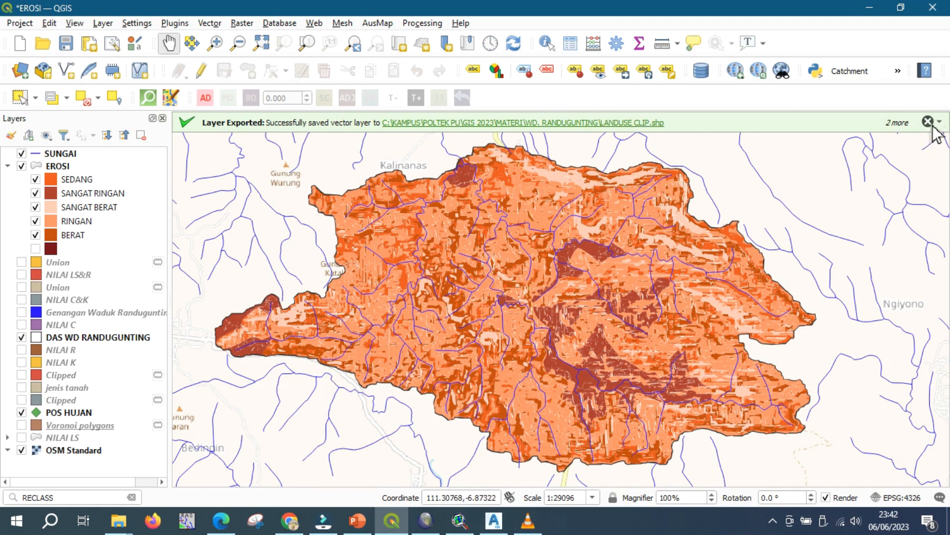
click(929, 122)
click(928, 122)
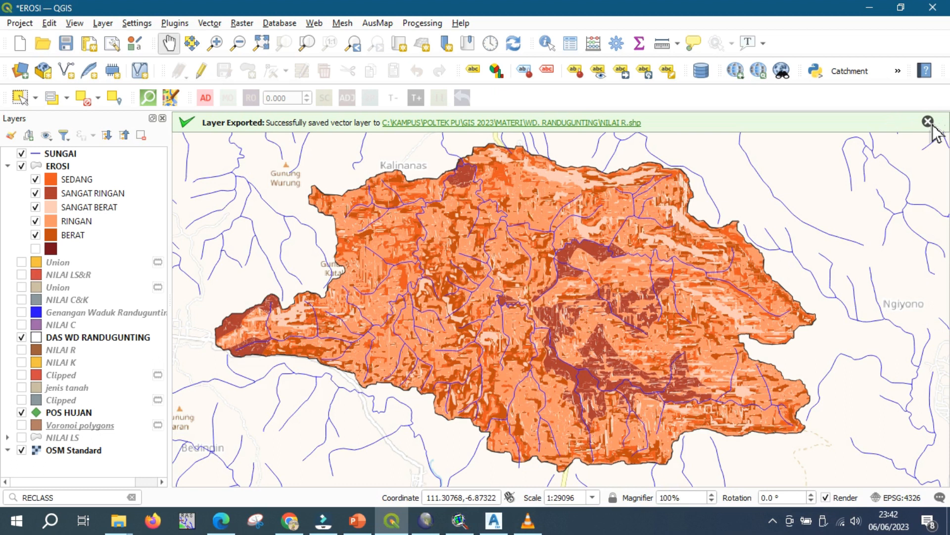
click(929, 122)
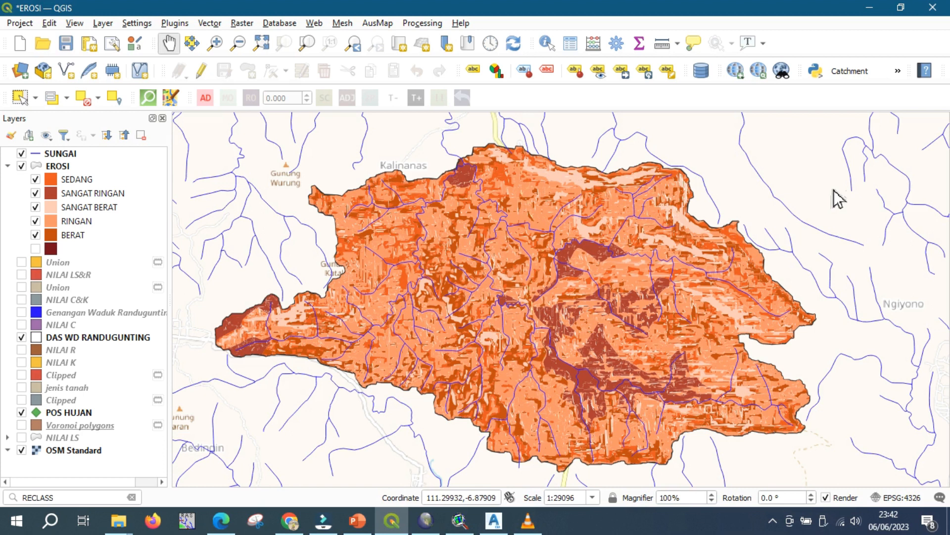
drag(627, 264, 633, 263)
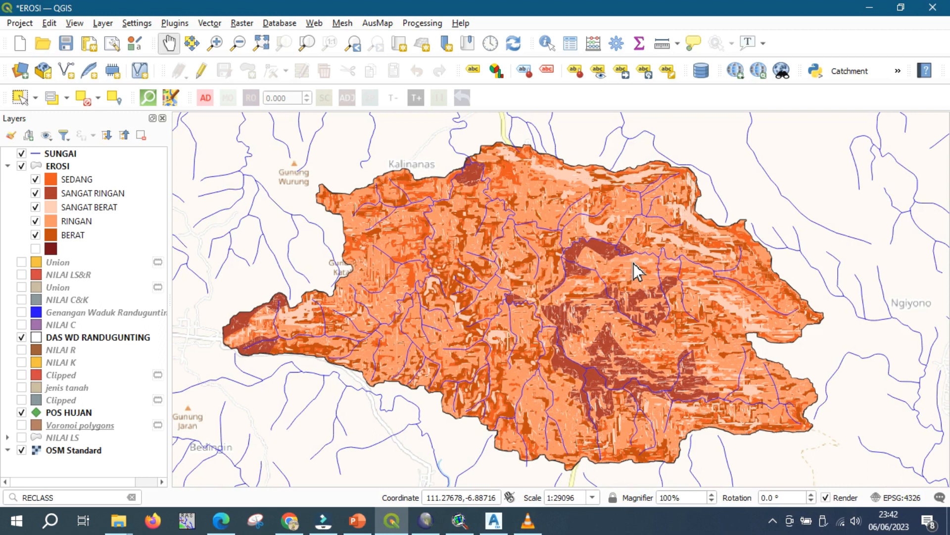
click(528, 520)
click(17, 23)
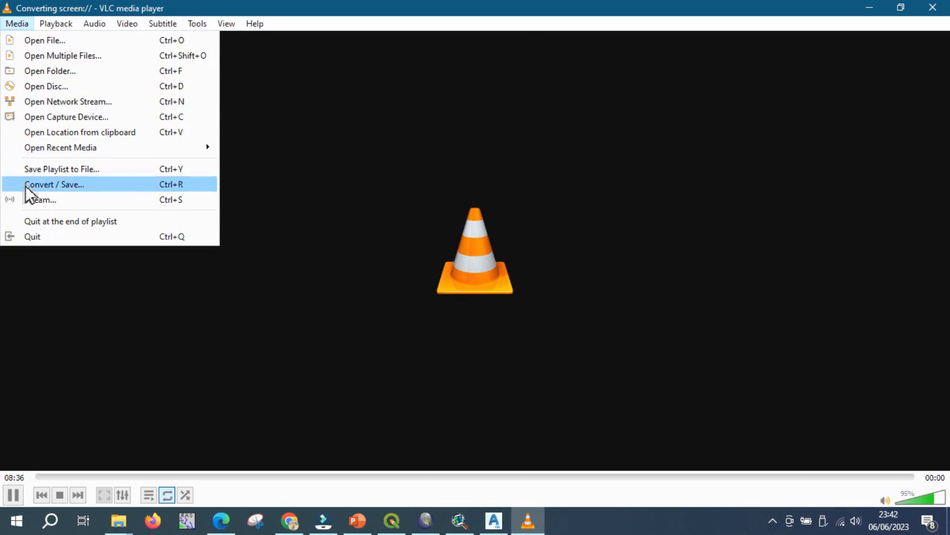
click(29, 236)
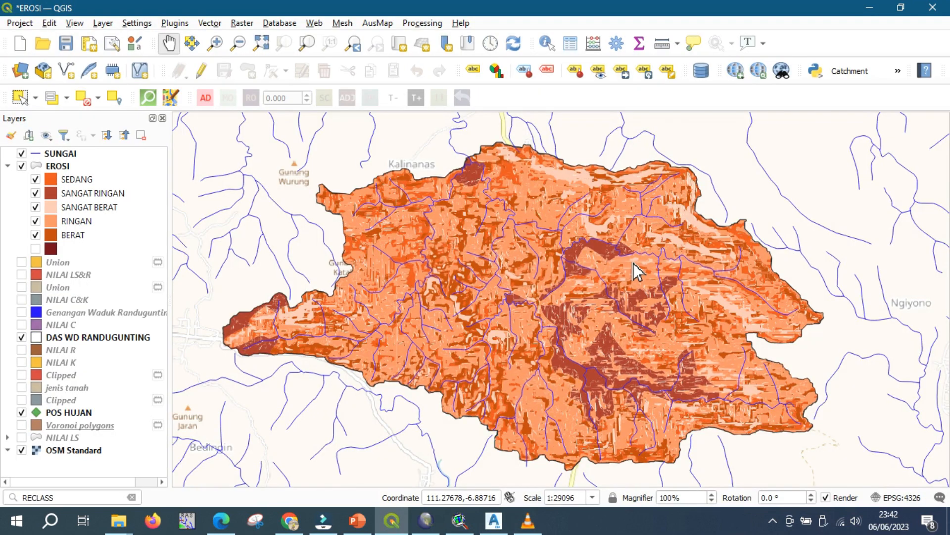